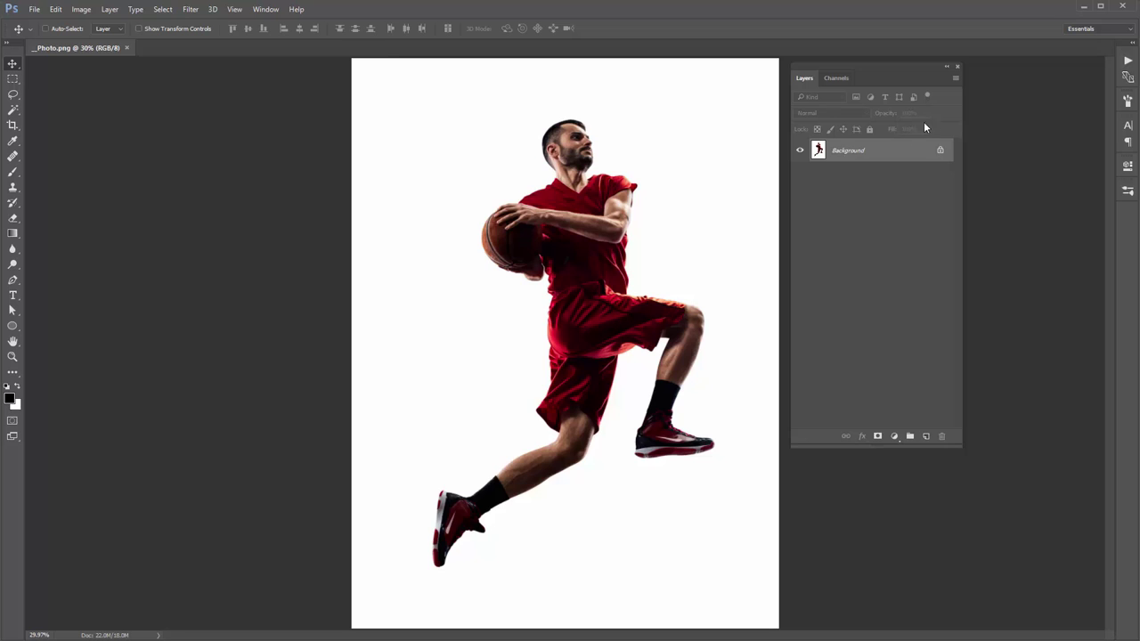
Check the Layers panel options, making sure "Add "copy" to Copied Layers and Groups" is enabled
click(955, 79)
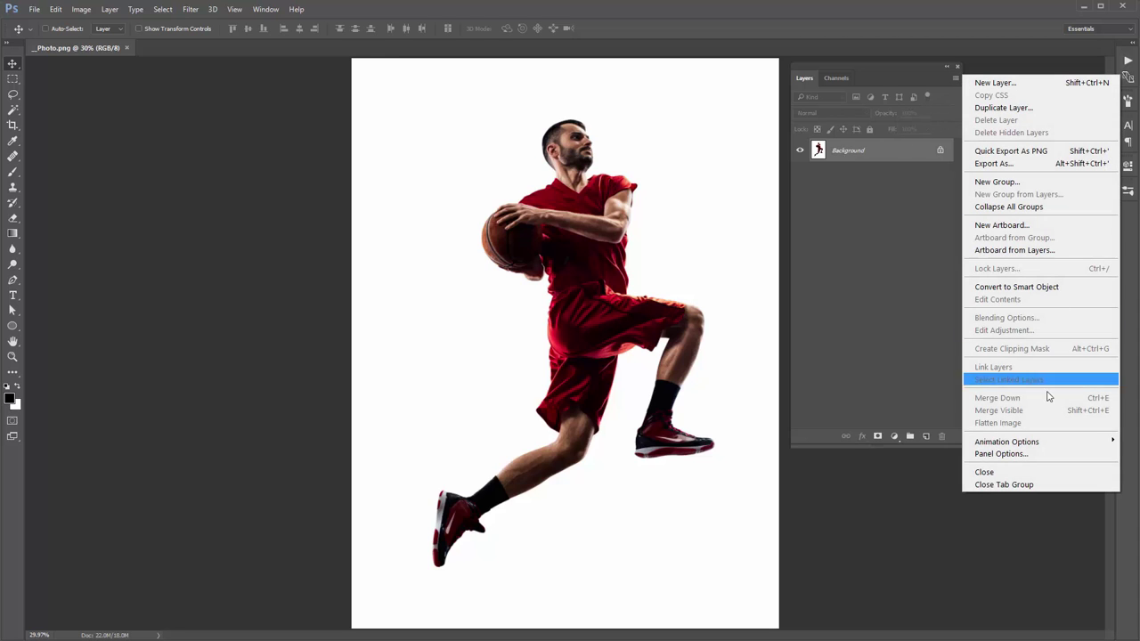
click(1009, 456)
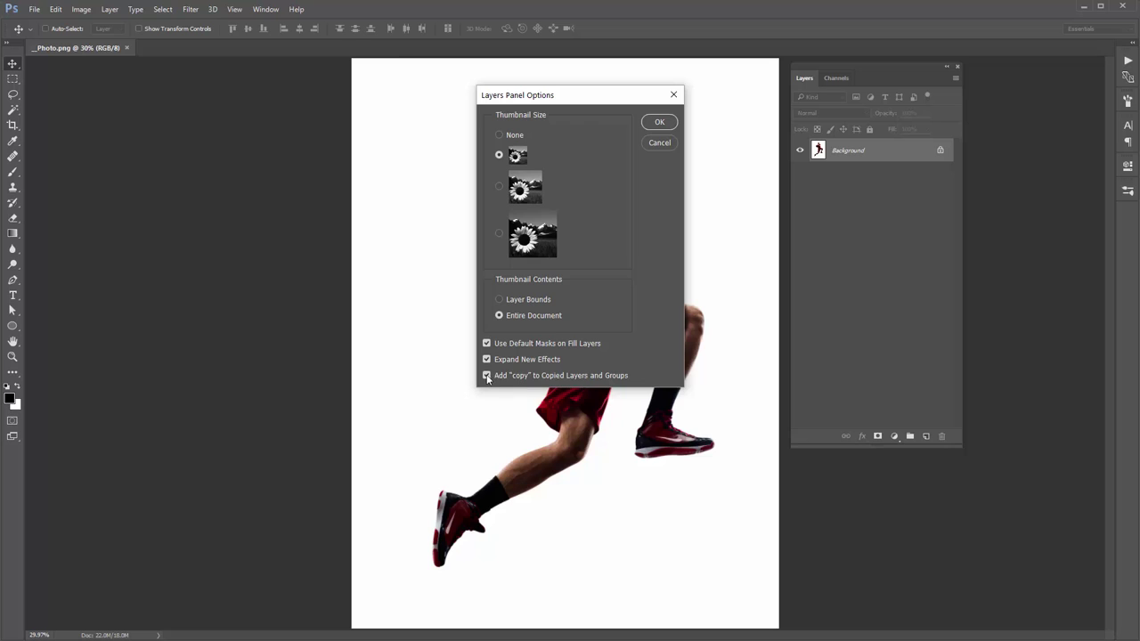
click(647, 123)
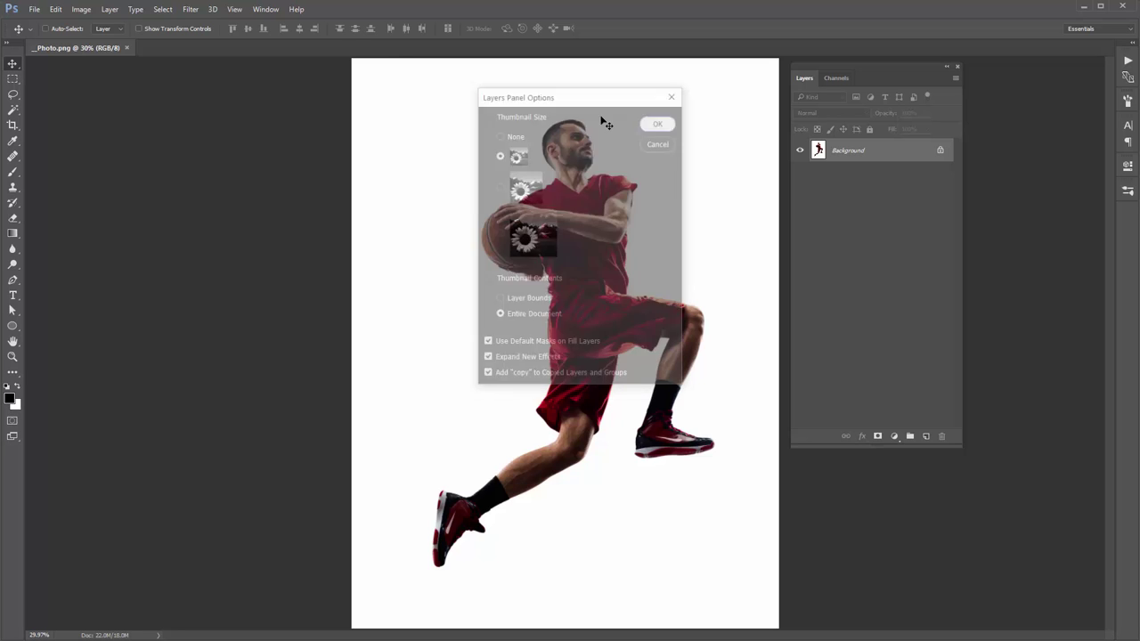
Review the photo's colour mode and bit depth, and check its pixel dimensions and resolution in Image Size
click(79, 10)
mouse_move(79, 24)
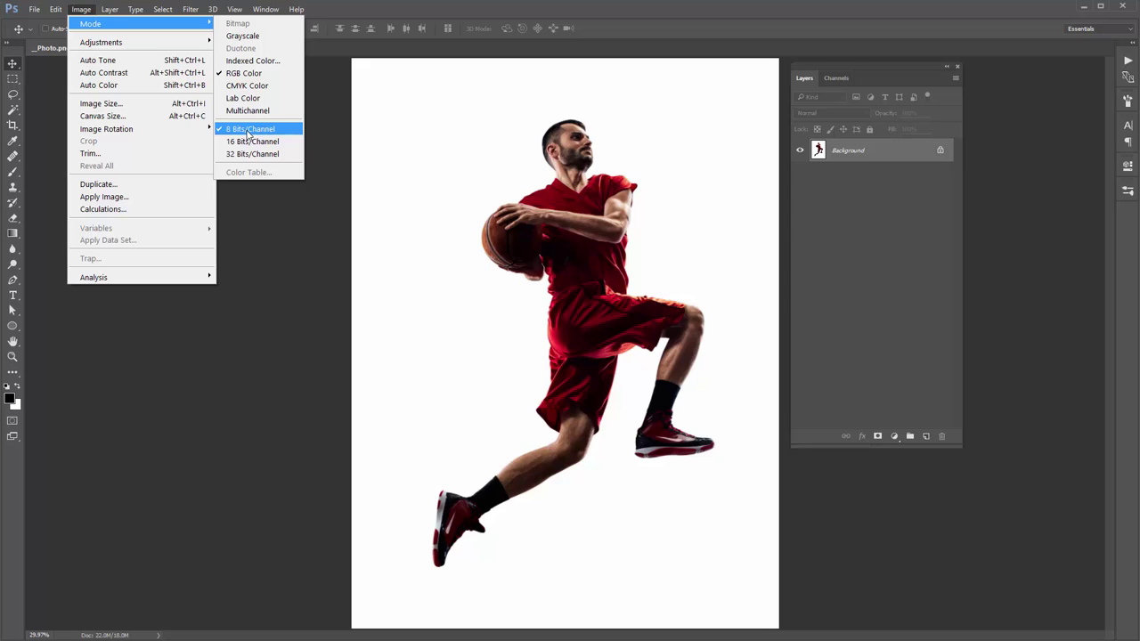
click(99, 106)
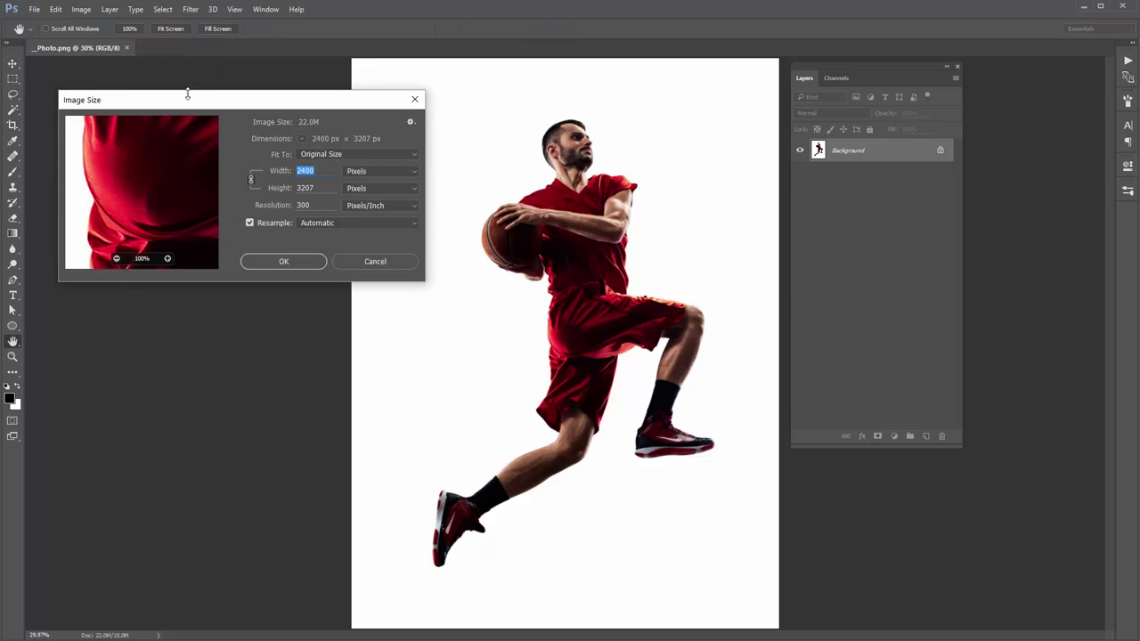
drag(186, 100, 190, 87)
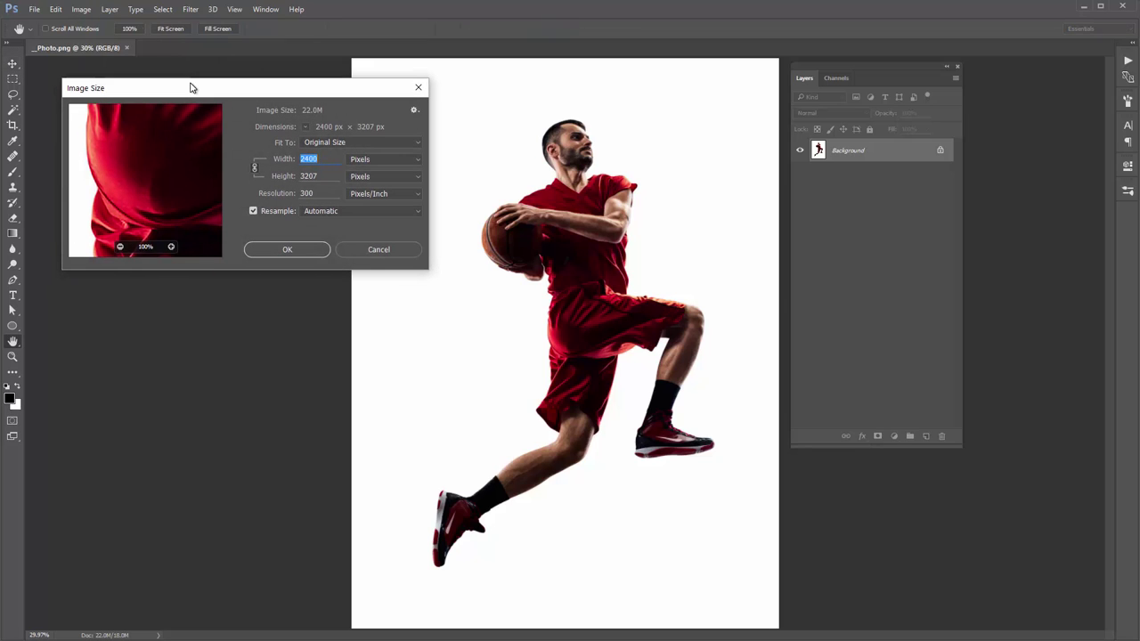
click(317, 159)
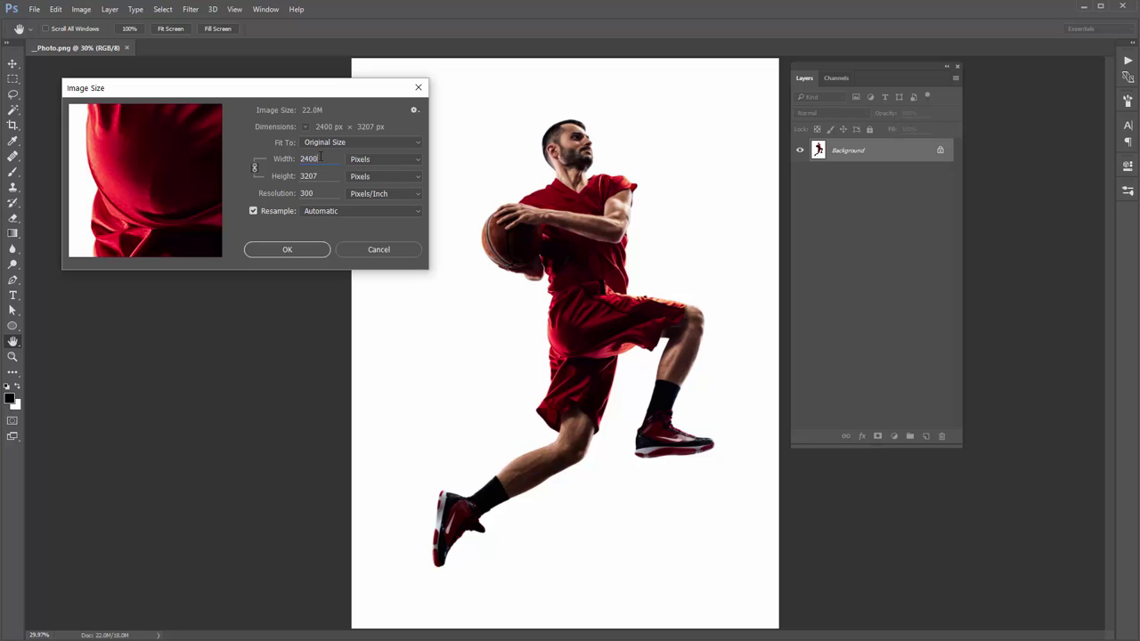
click(277, 159)
key(Tab)
click(285, 250)
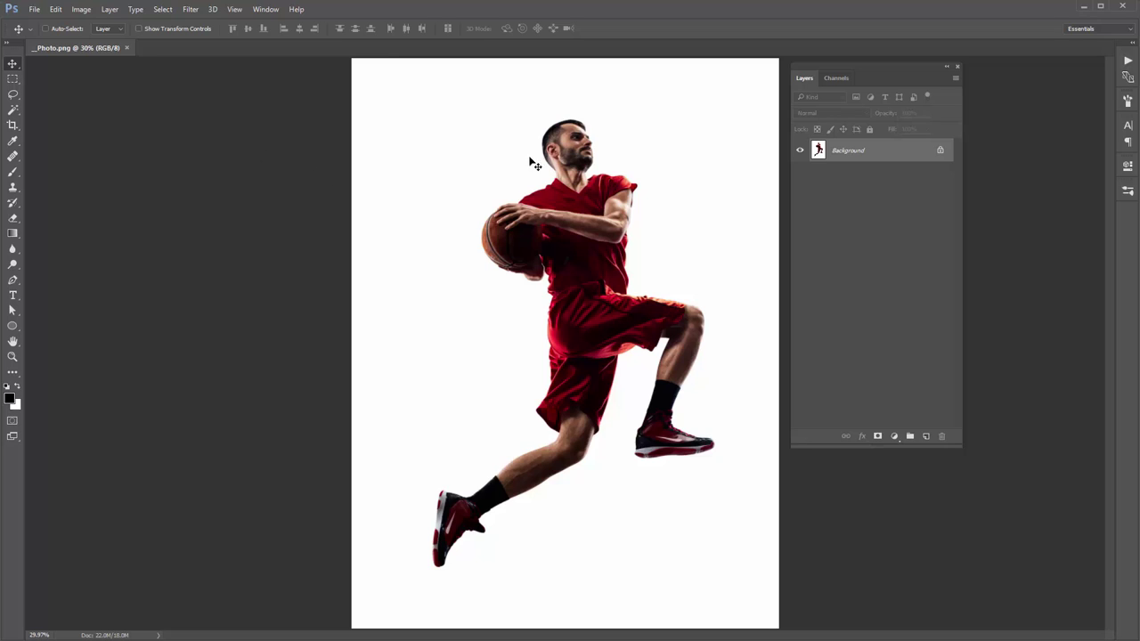
Replace the Brush tool's current brush set with Dripping Gold_Brushes.abr from the Dripping Gold folder
key(b)
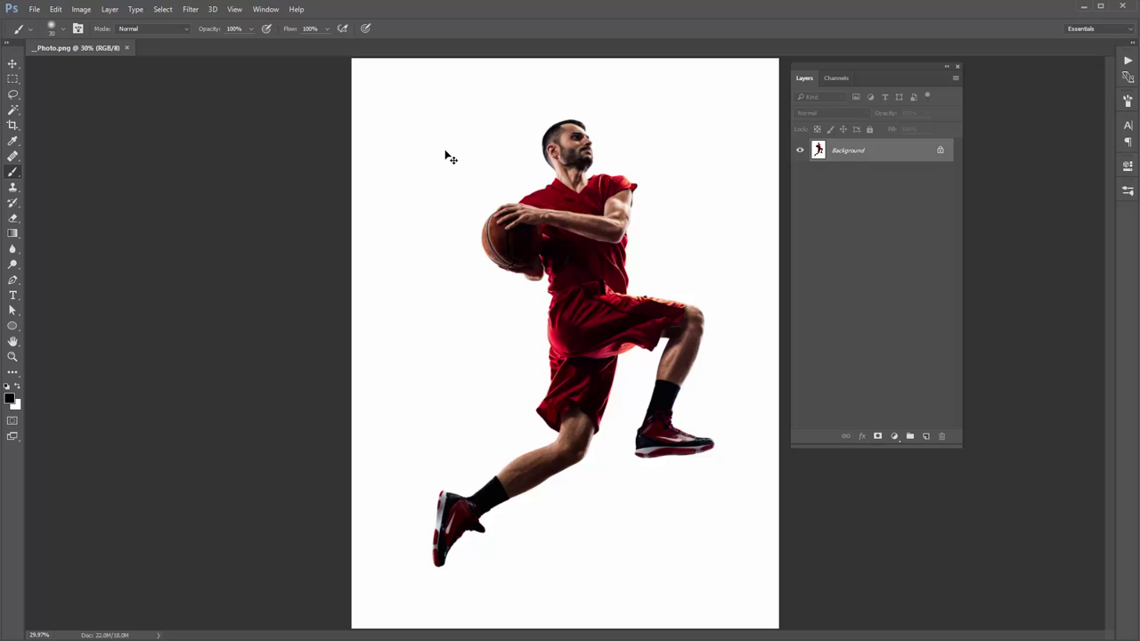
right_click(390, 126)
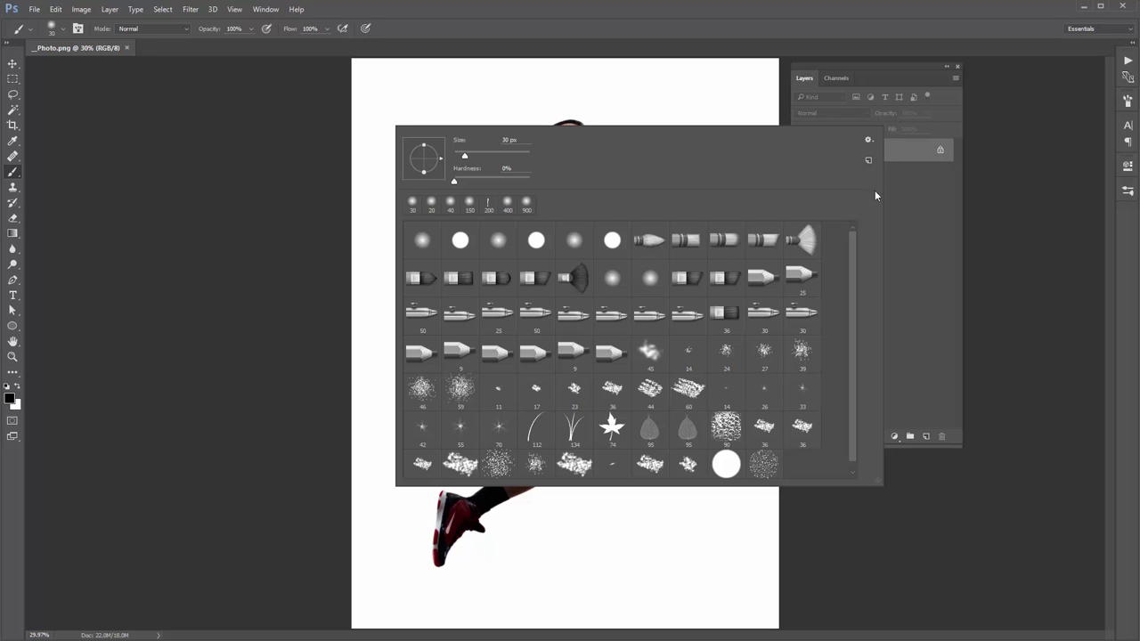
click(868, 142)
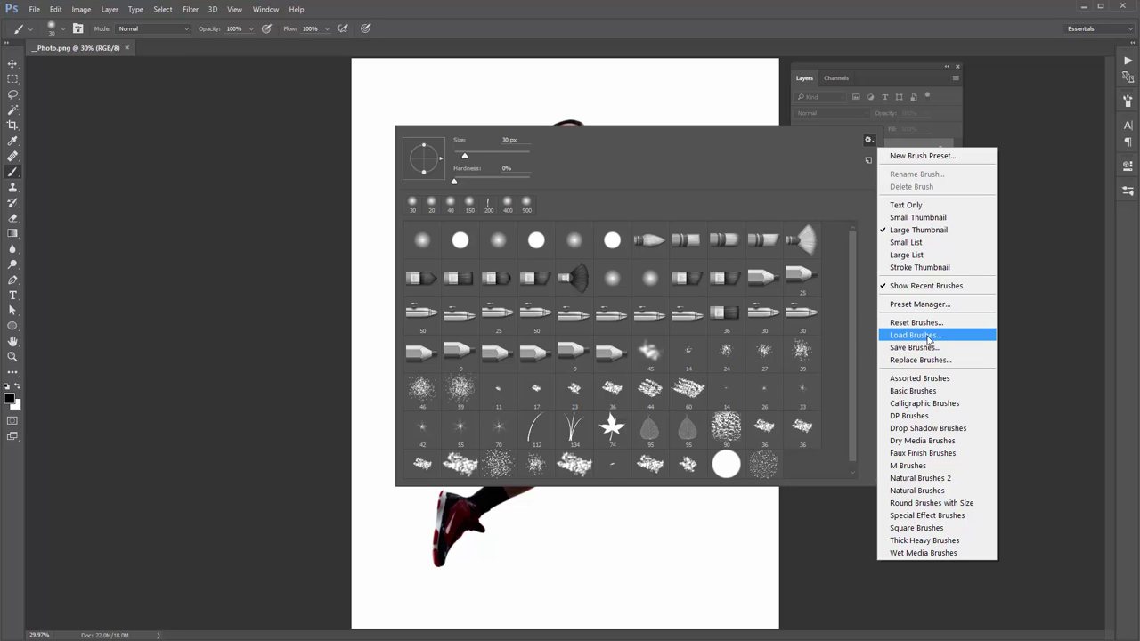
click(915, 361)
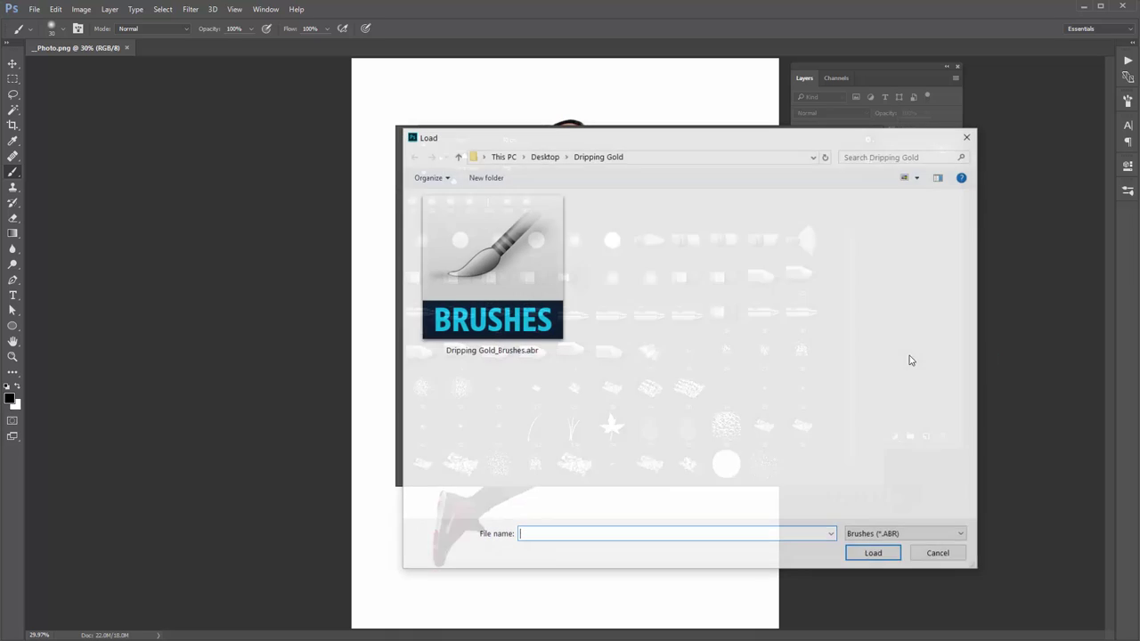
drag(636, 140, 460, 112)
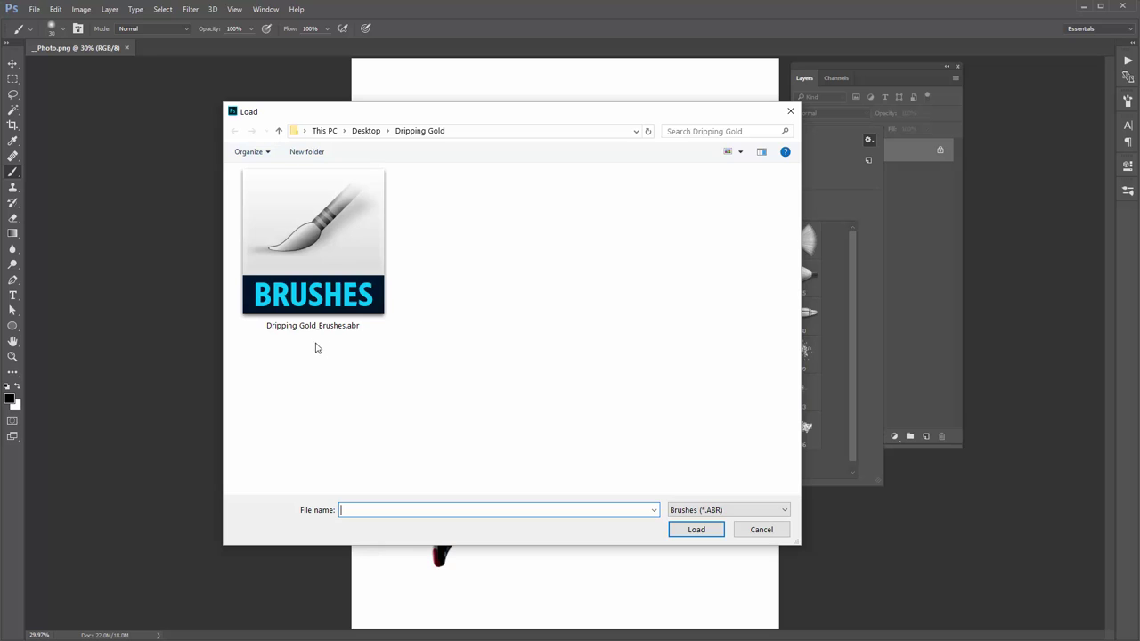
double_click(333, 225)
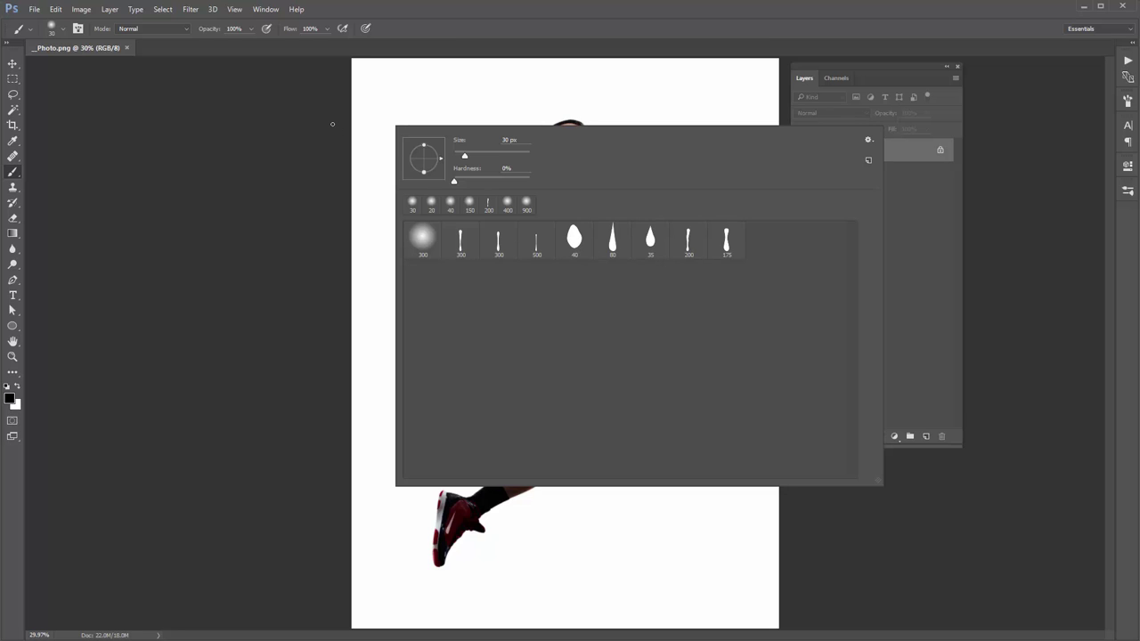
click(349, 102)
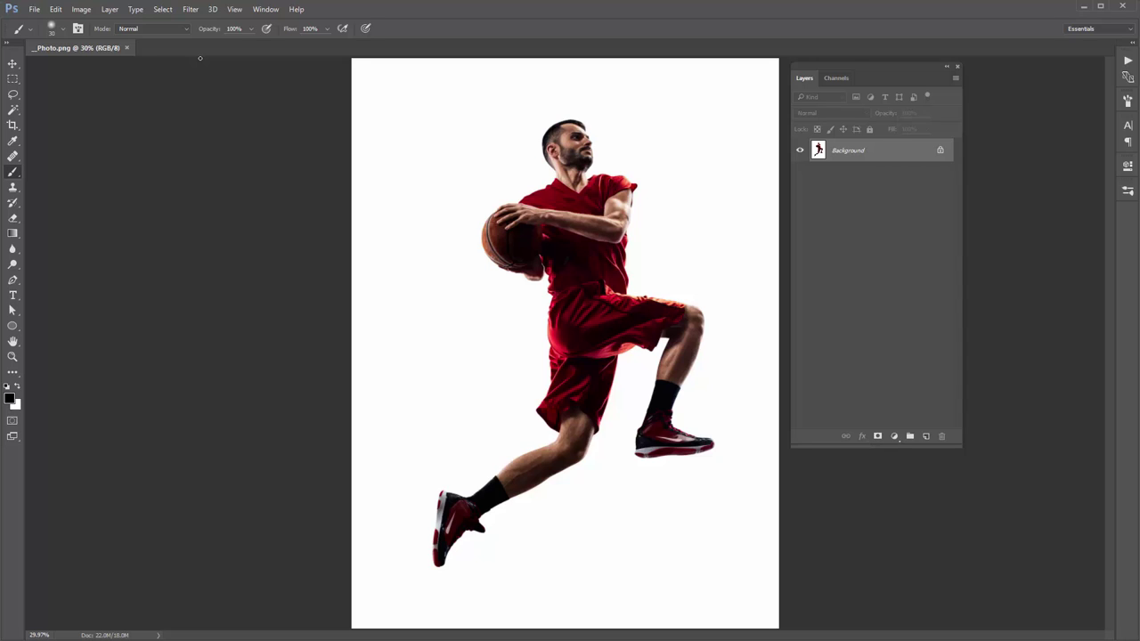
click(264, 29)
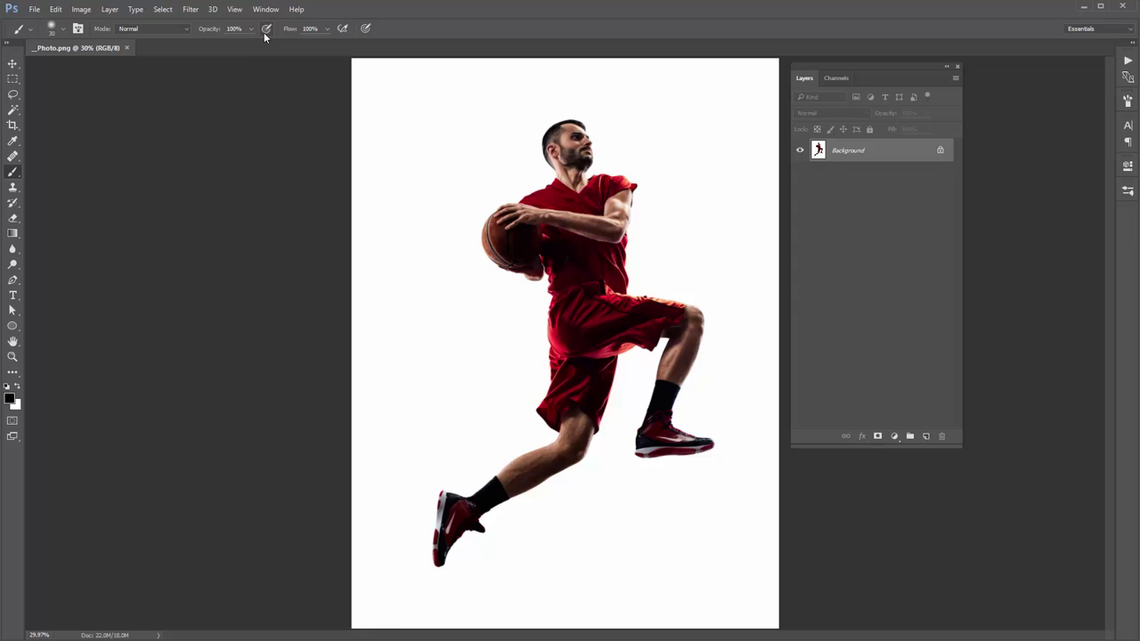
Dock the floating Layers panel beside the collapsed panel icons and widen it slightly
drag(850, 83, 1137, 216)
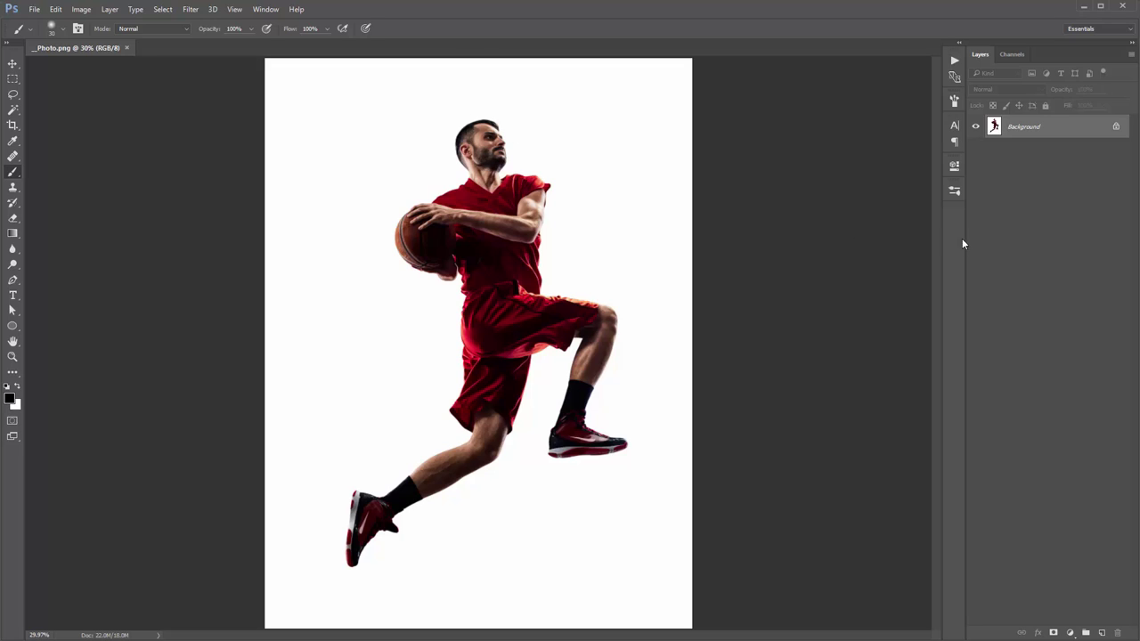
drag(963, 223, 953, 223)
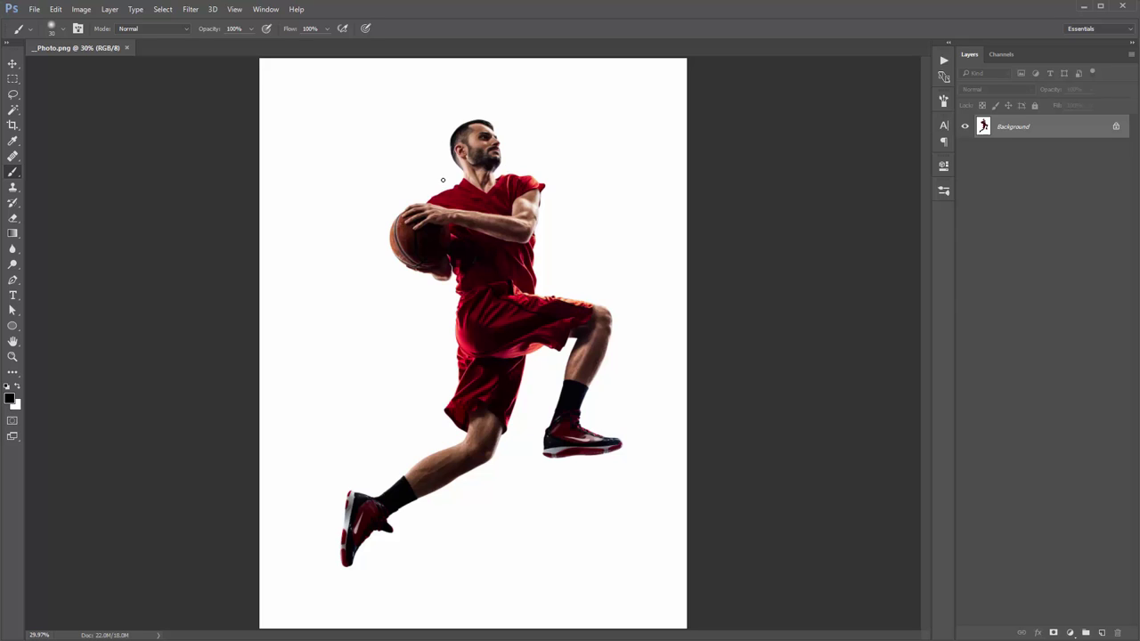
Create a new empty layer named "brush" above the Background layer
click(111, 10)
mouse_move(122, 25)
click(278, 24)
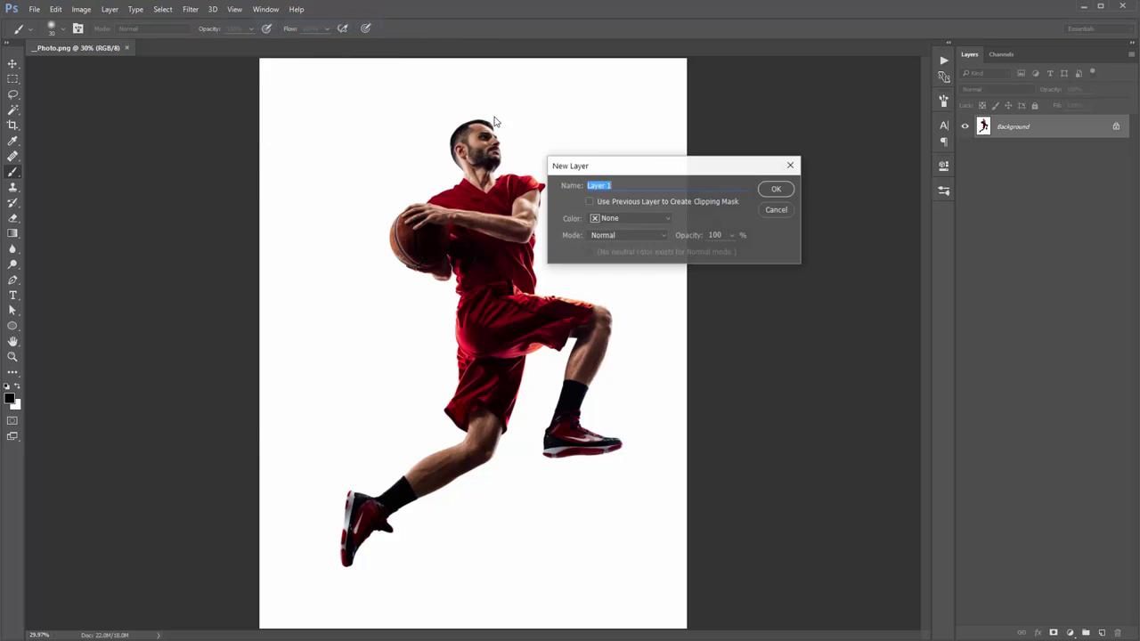
drag(617, 164, 638, 134)
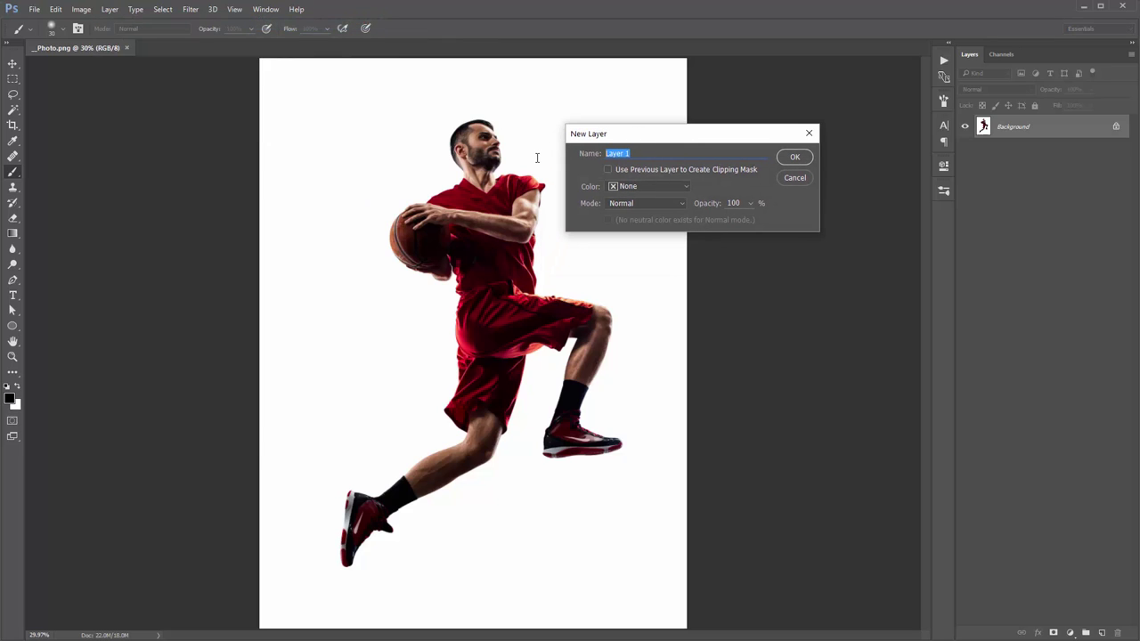
text(brush)
click(789, 158)
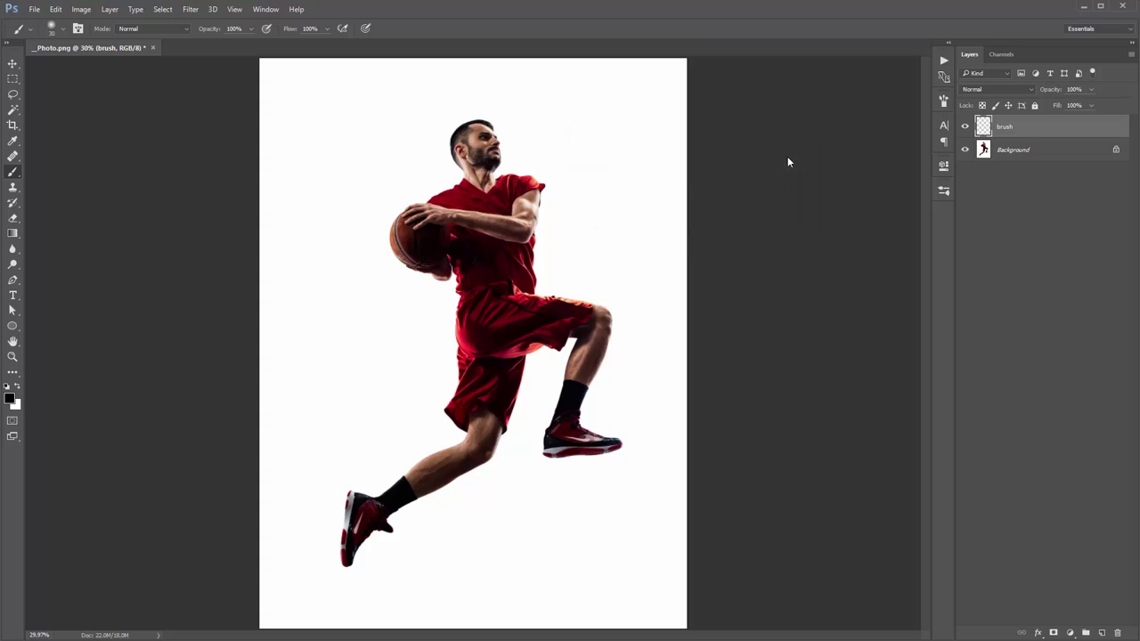
drag(949, 228, 937, 227)
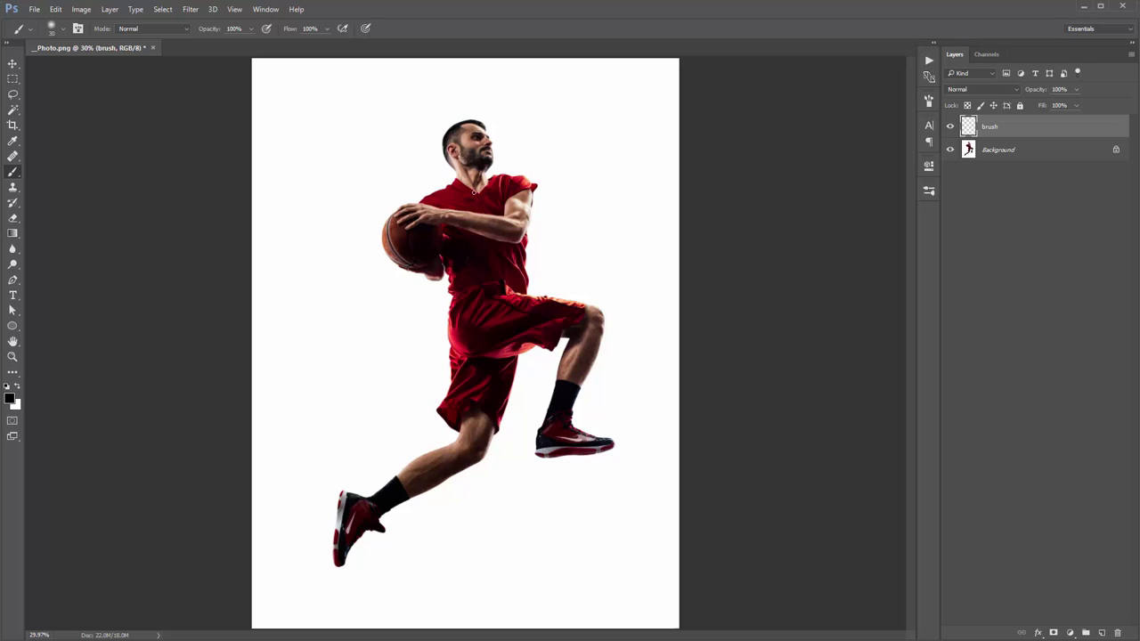
Choose the 300 px soft round brush and set the foreground colour to bright red
right_click(328, 144)
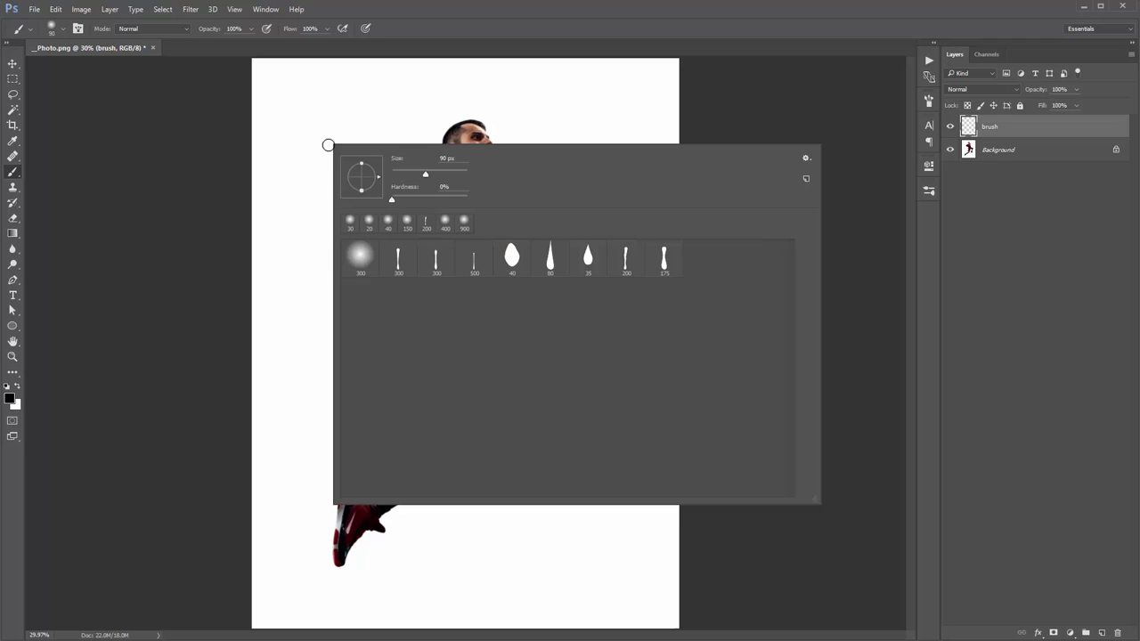
double_click(360, 258)
click(11, 399)
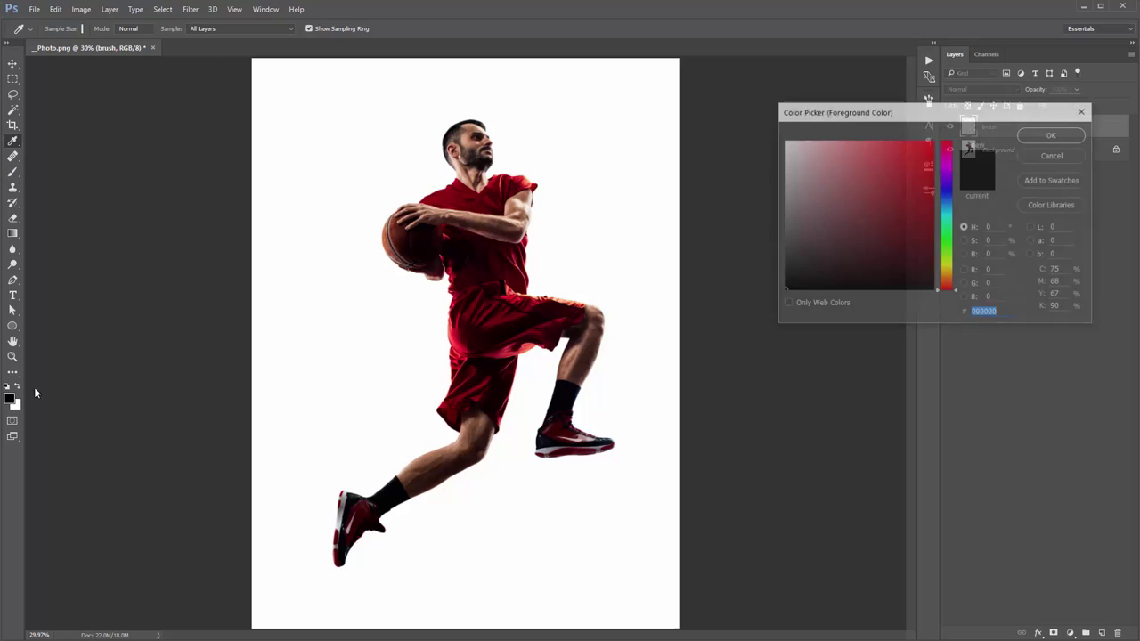
click(932, 141)
click(1053, 133)
key(b)
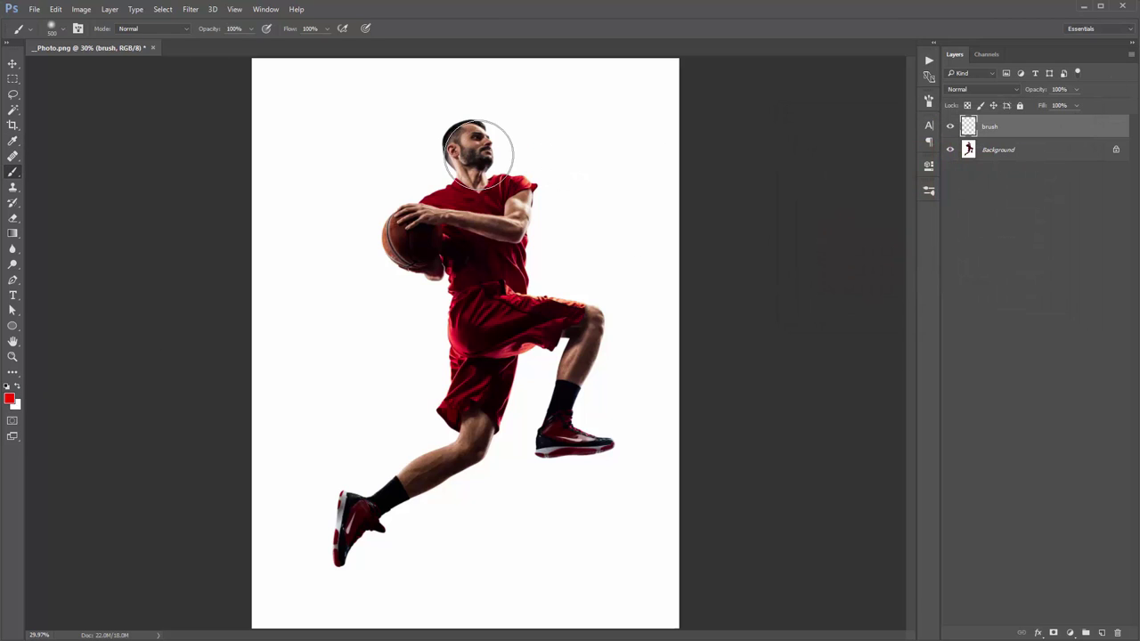
Paint broad soft red strokes over the player's face, torso and shorts on the brush layer
mouse_move(468, 133)
mouse_down()
mouse_move(491, 208)
mouse_move(472, 254)
mouse_move(437, 234)
mouse_move(506, 316)
mouse_up()
key(bracketright)
key(bracketright)
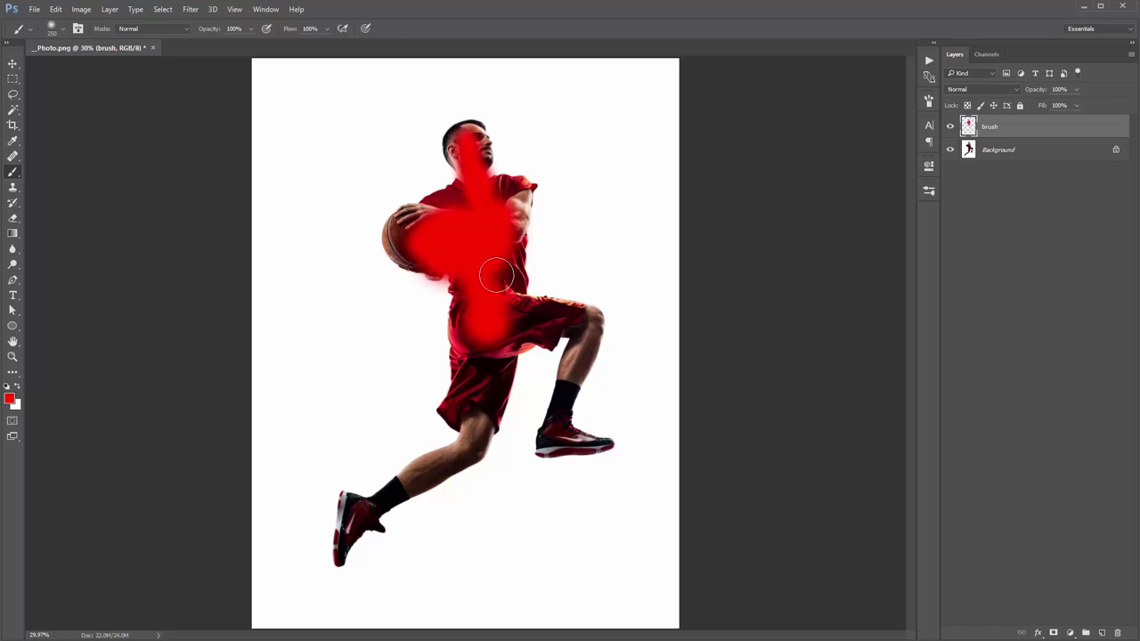
Move the red paint sideways off the player's torso onto the white background, and delete the brush layer
key(z)
mouse_move(486, 268)
mouse_down()
mouse_move(526, 262)
mouse_move(529, 227)
mouse_up()
key(v)
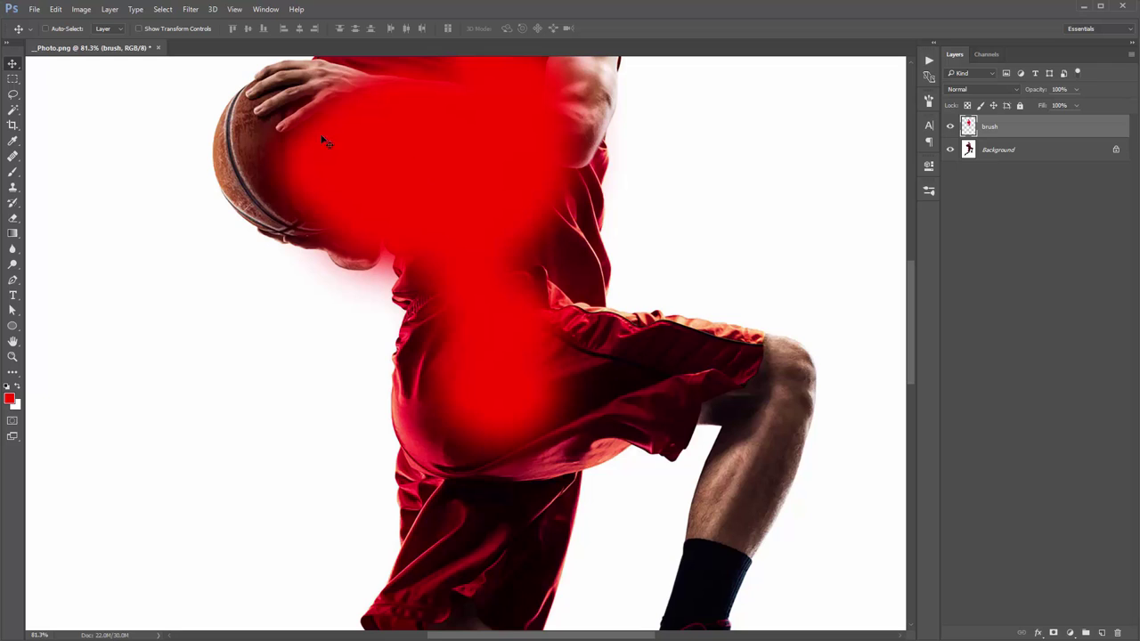
drag(314, 152, 316, 219)
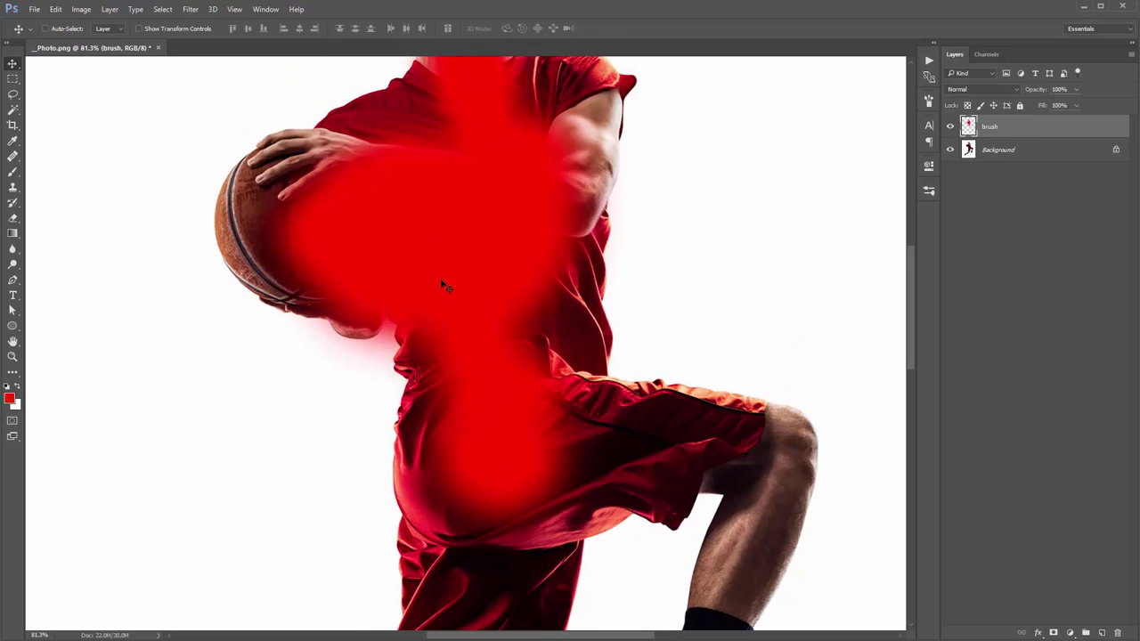
drag(573, 262, 292, 271)
scroll(294, 271, left, 3)
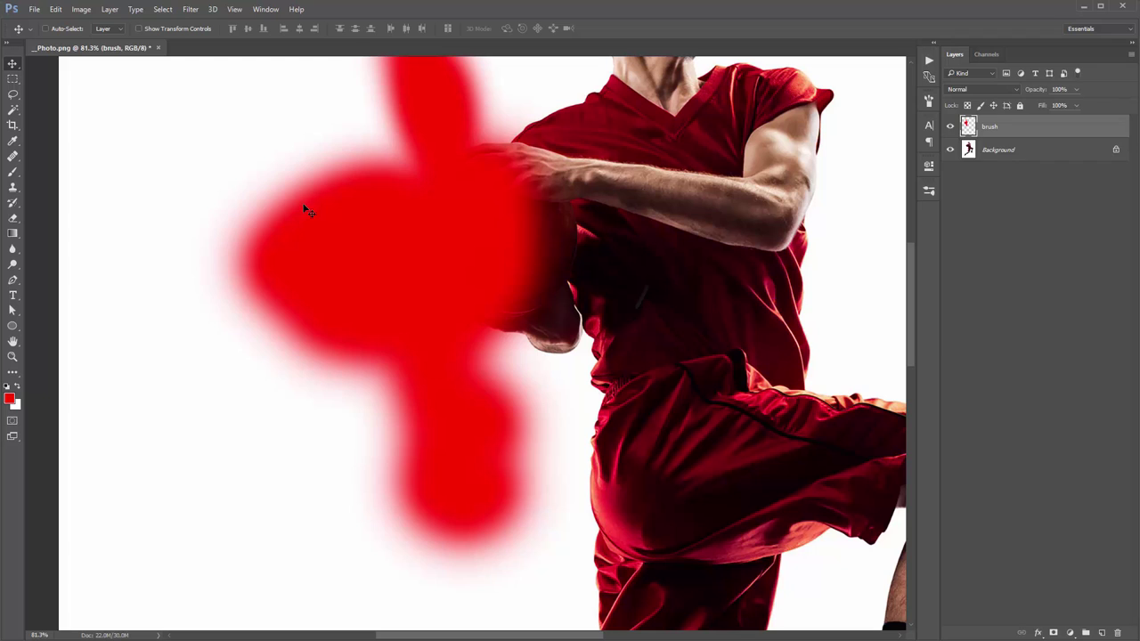
key(Delete)
key(ctrl+0)
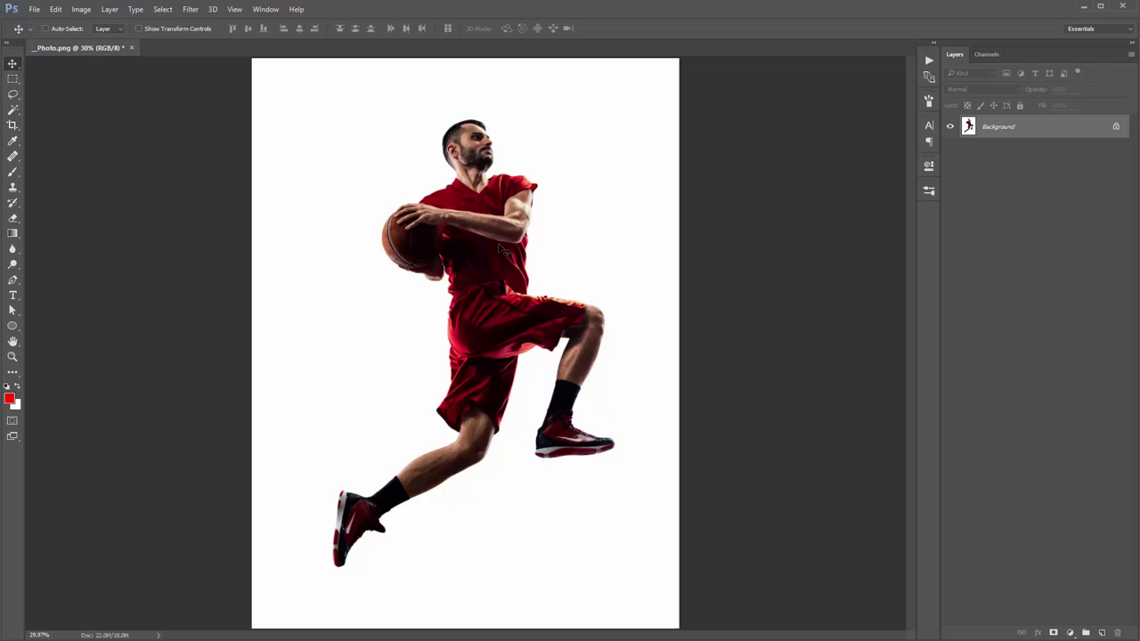
Add a new blank layer named "brush" above the Background
key(ctrl+shift+n)
text(brush)
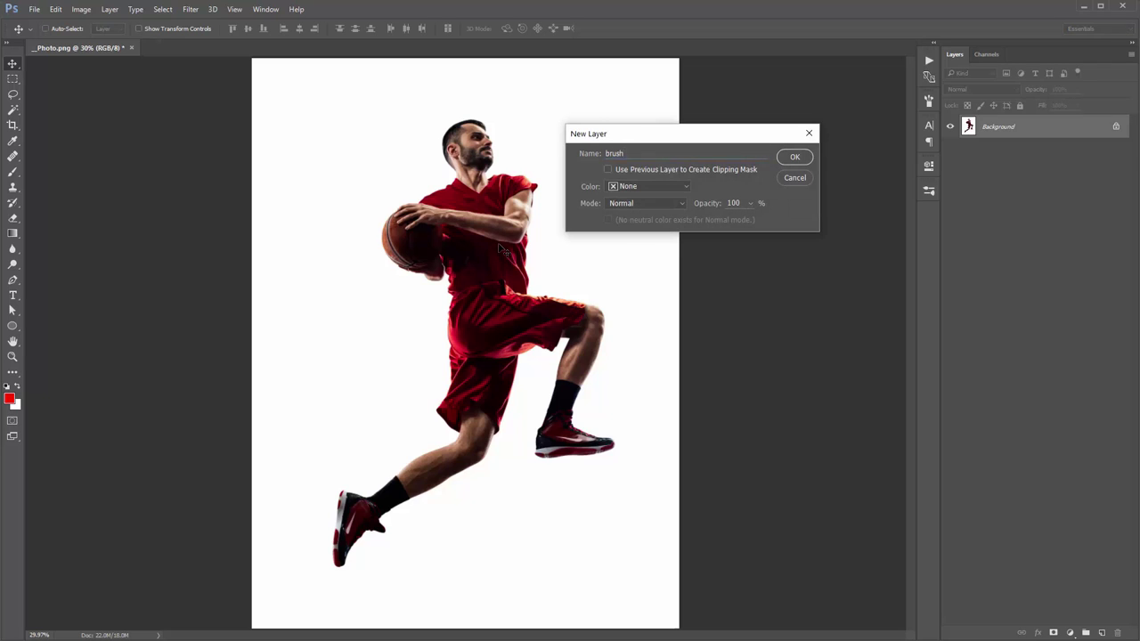
key(Return)
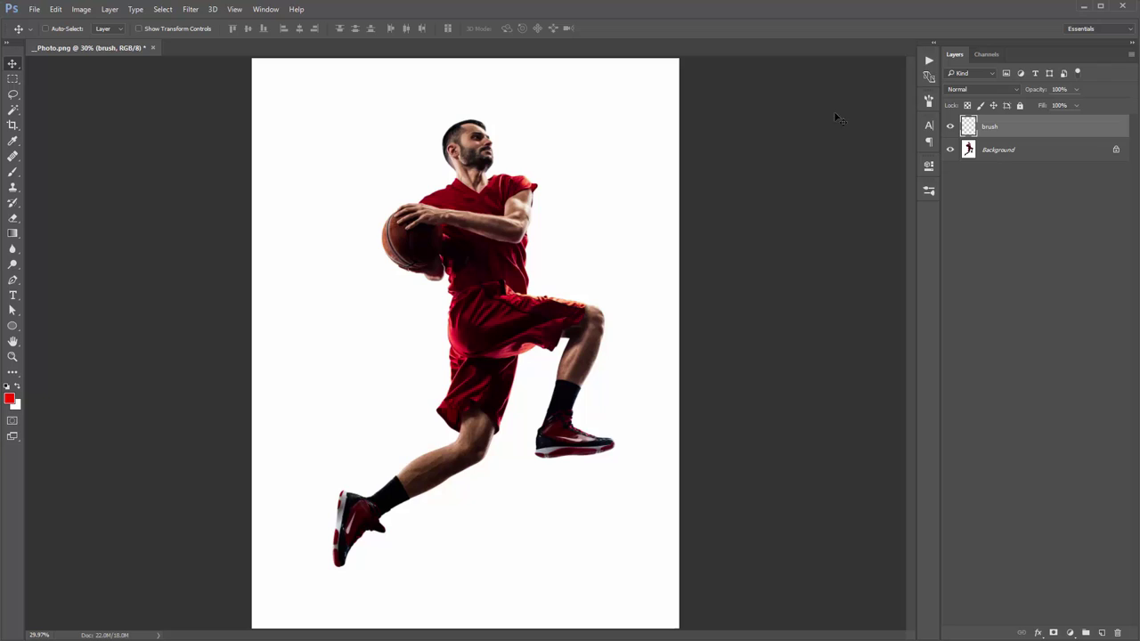
Select the white background around the basketball player with the Magic Wand Tool
key(w)
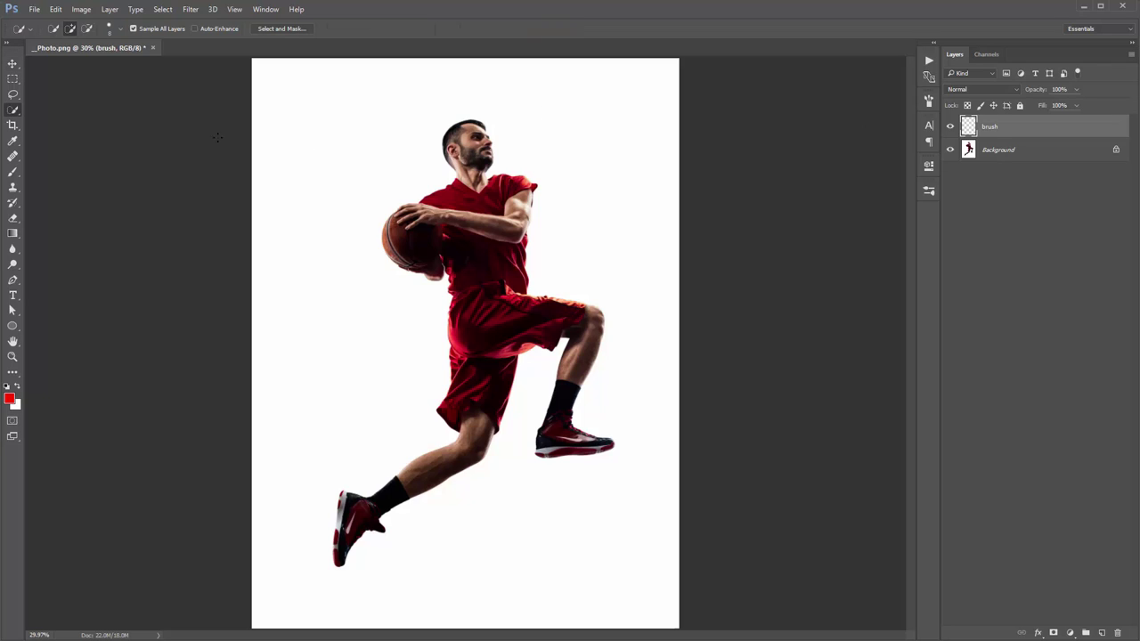
right_click(19, 110)
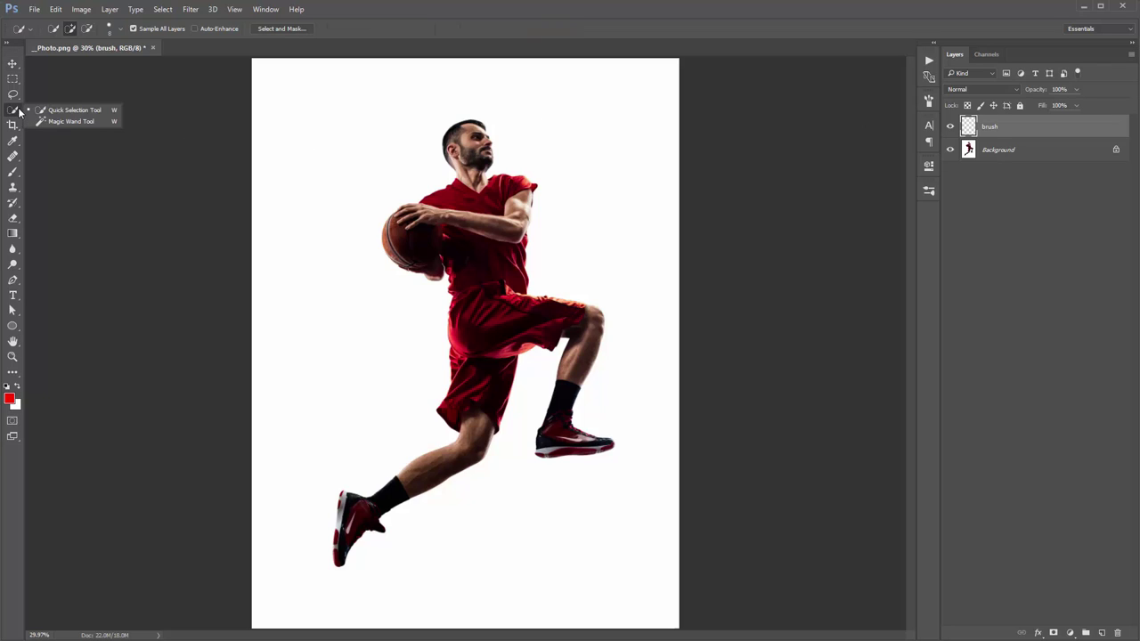
click(86, 122)
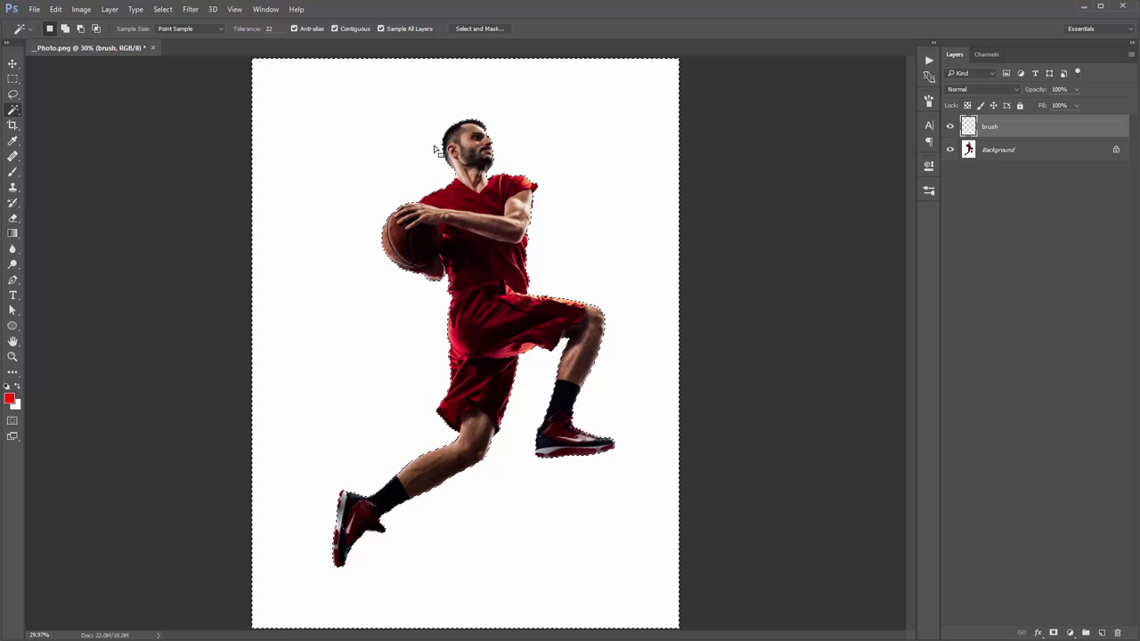
Invert the background selection to cover the basketball player, fill it with red on the brush layer, and deselect
key(alt+BackSpace)
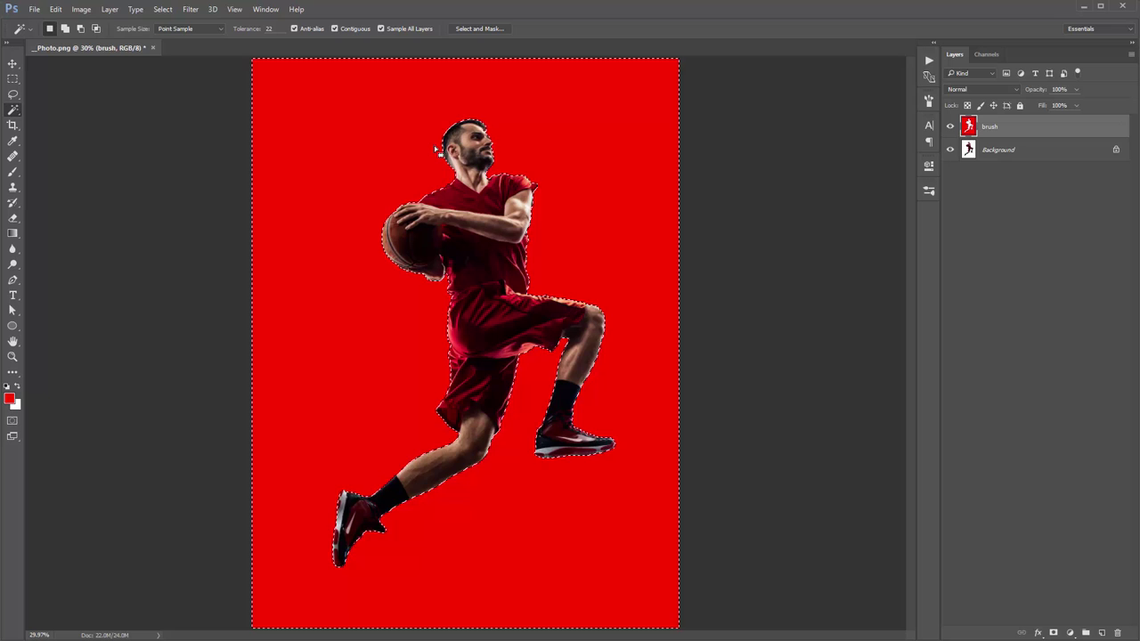
key(ctrl+z)
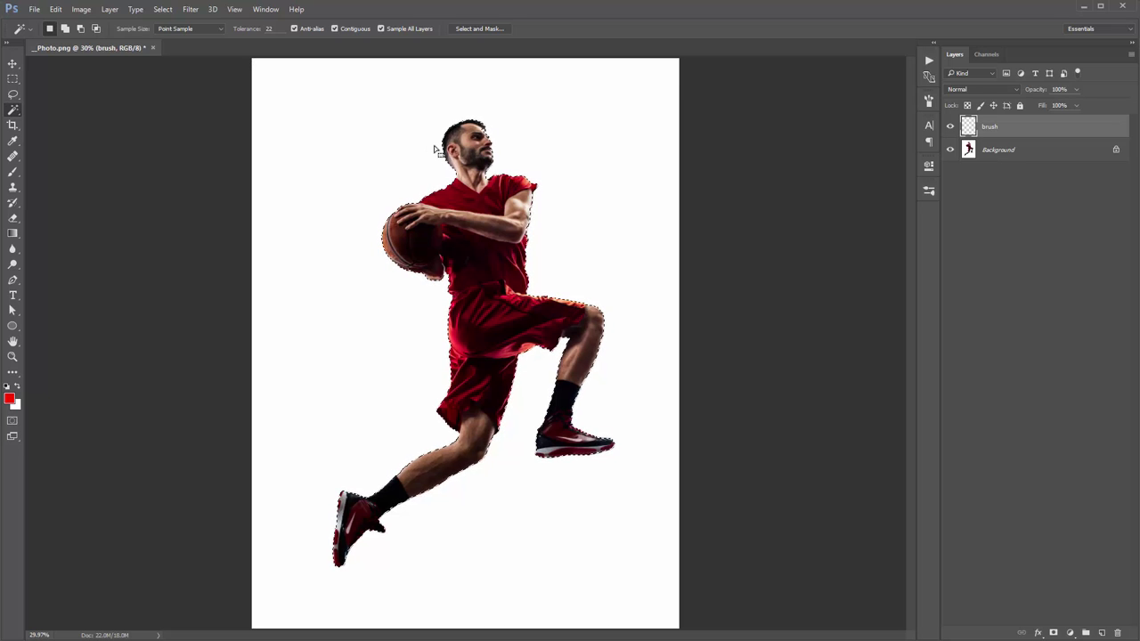
key(alt+BackSpace)
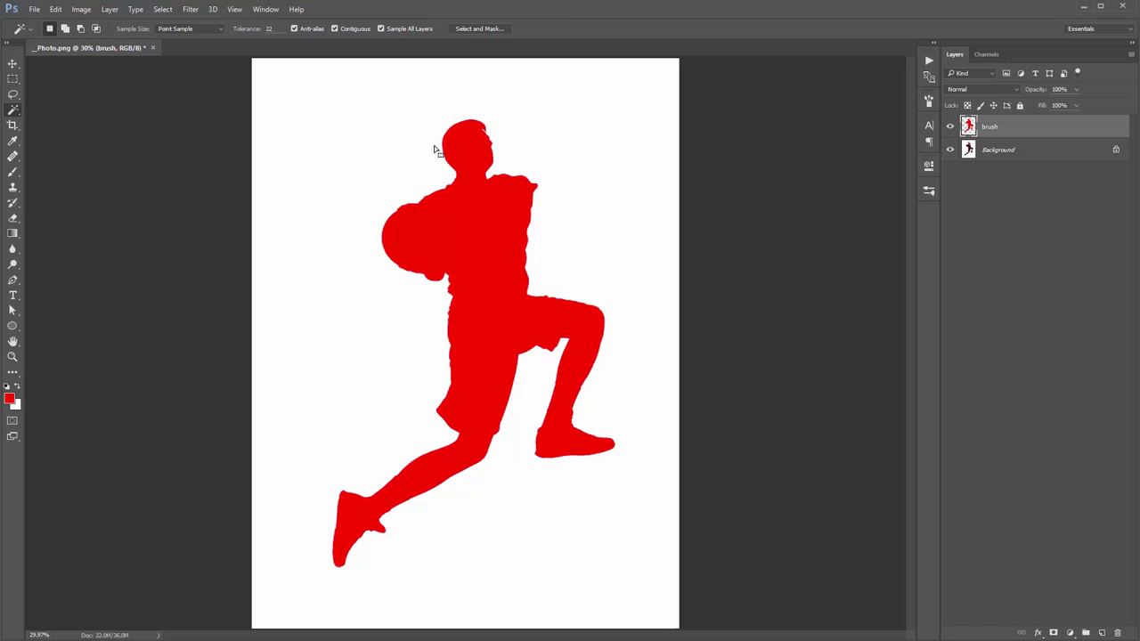
key(v)
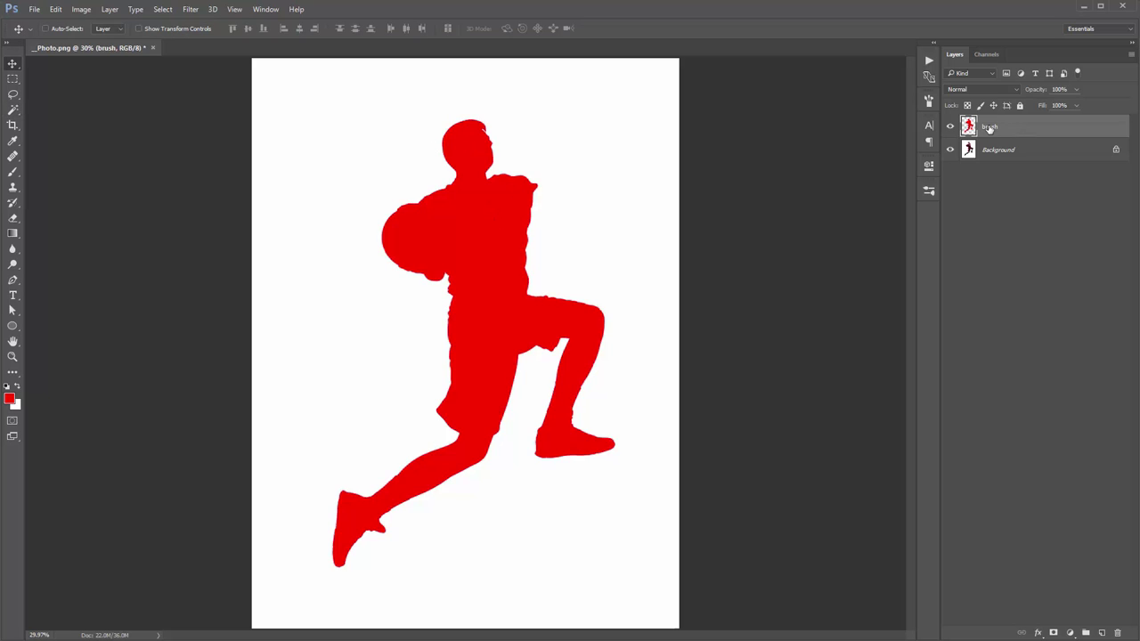
mouse_move(550, 178)
mouse_down()
mouse_move(488, 149)
mouse_move(532, 176)
mouse_up()
Load the Dripping Gold.atn action set from the Dripping Gold folder
click(264, 11)
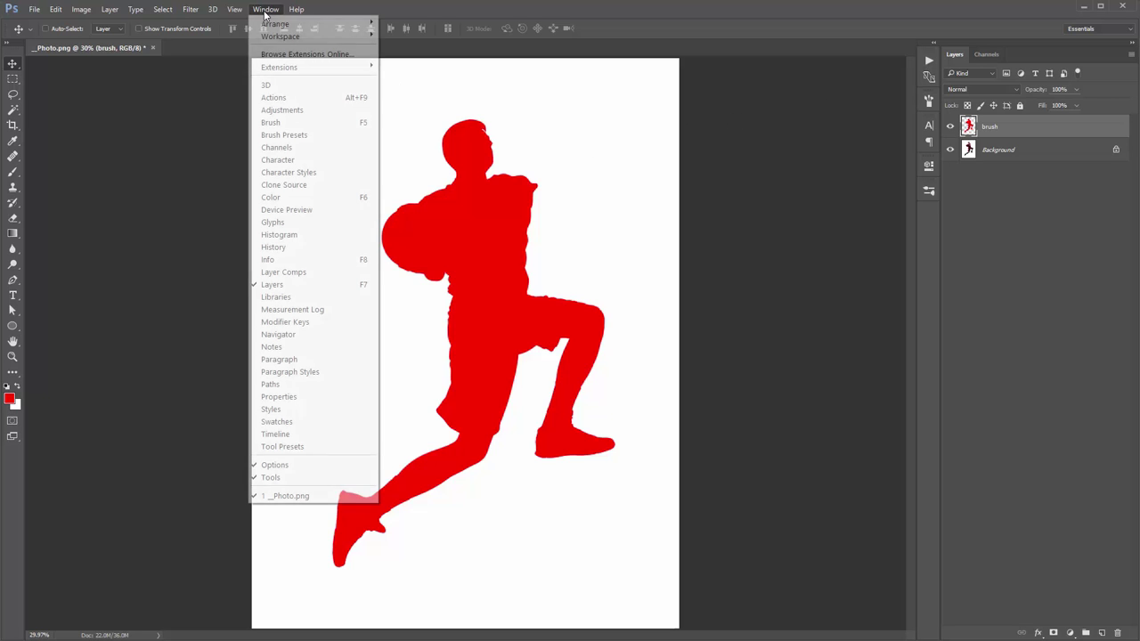
click(288, 98)
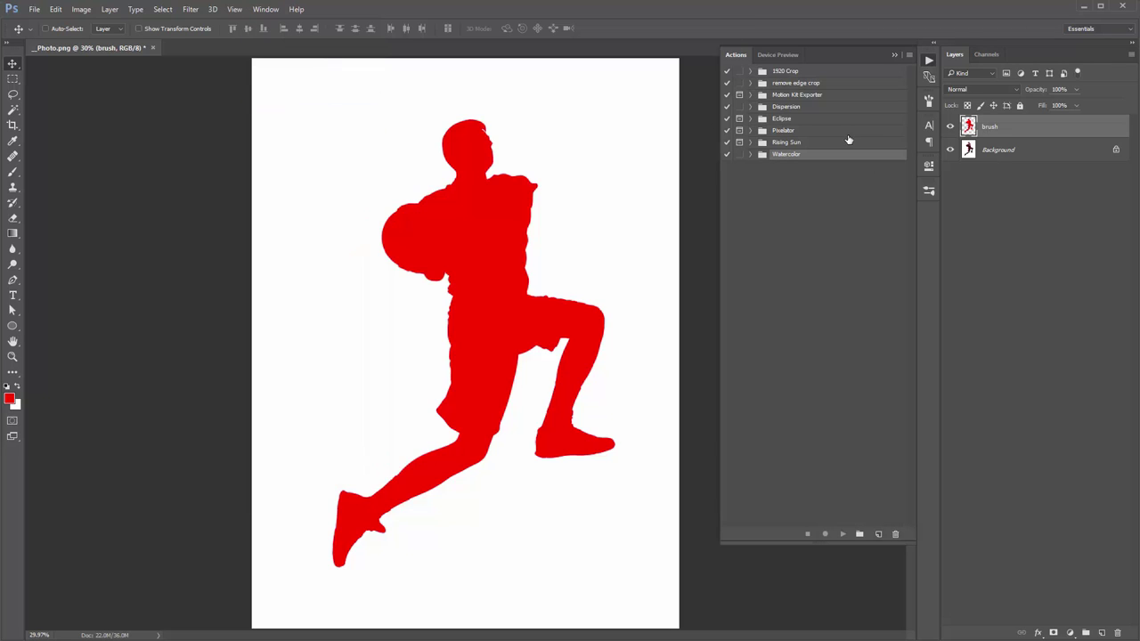
click(908, 57)
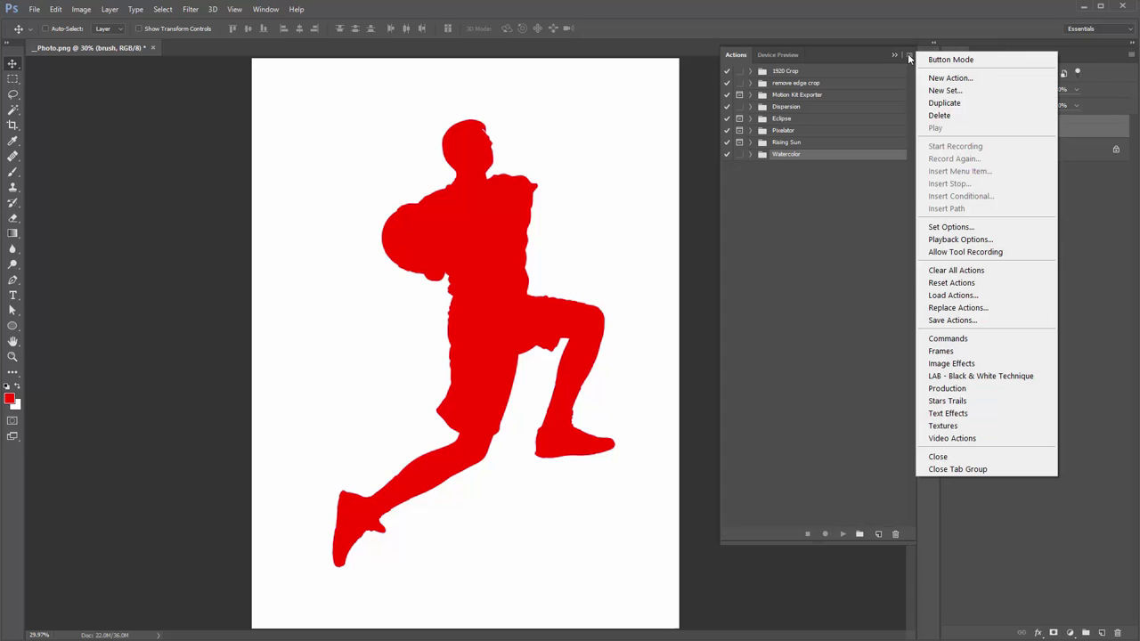
click(991, 297)
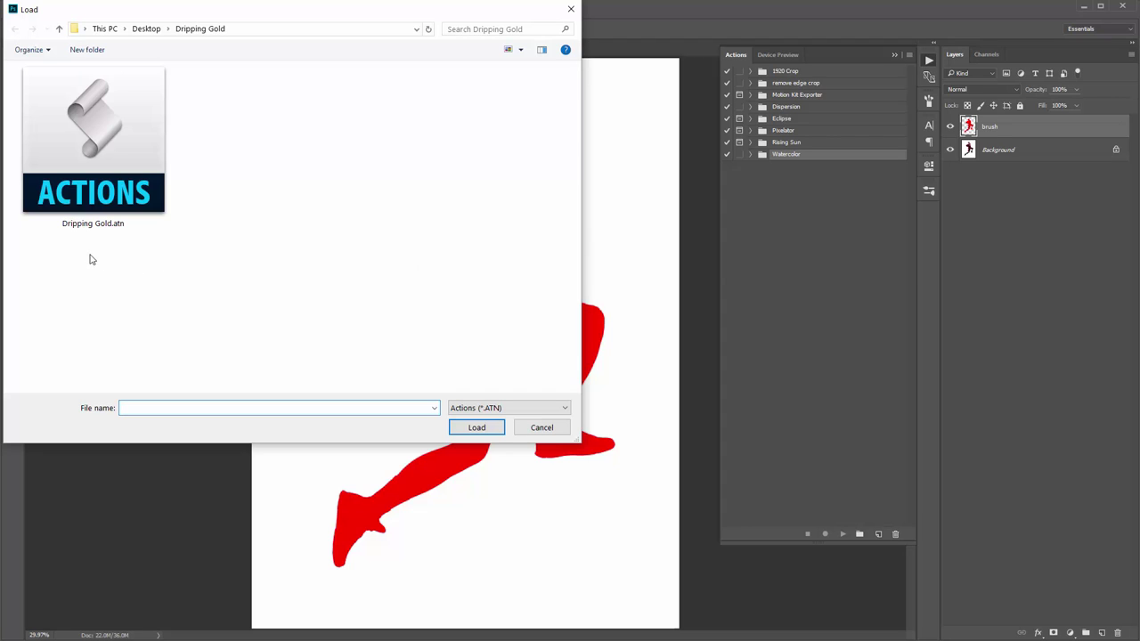
double_click(136, 148)
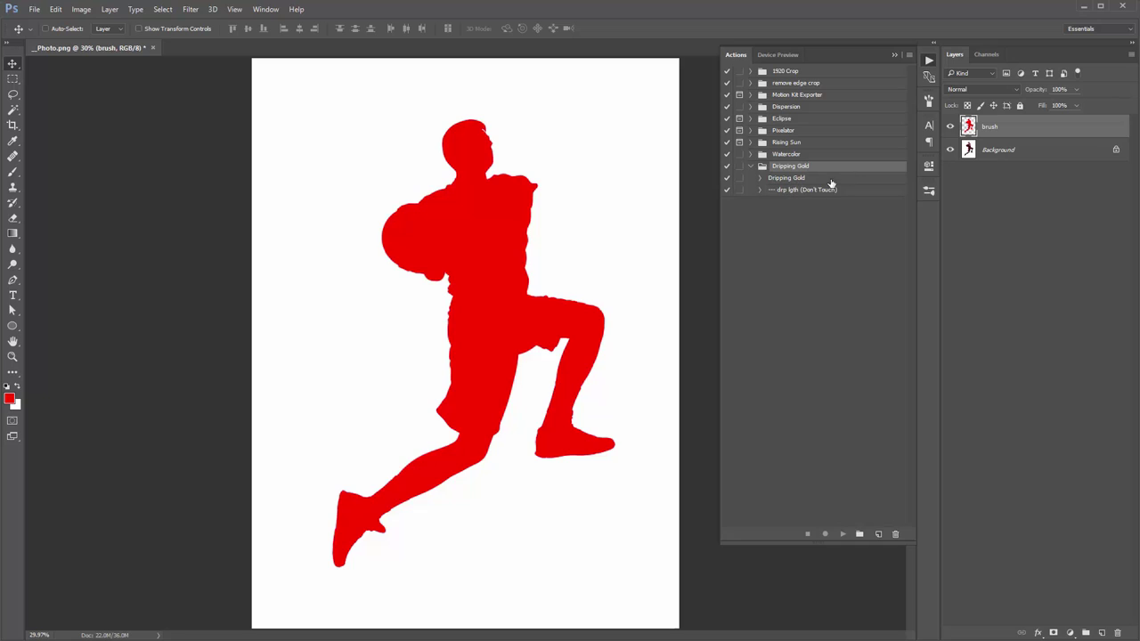
Select the Dripping Gold action in the loaded set and expand its list of recorded commands
click(815, 179)
shift+click(815, 190)
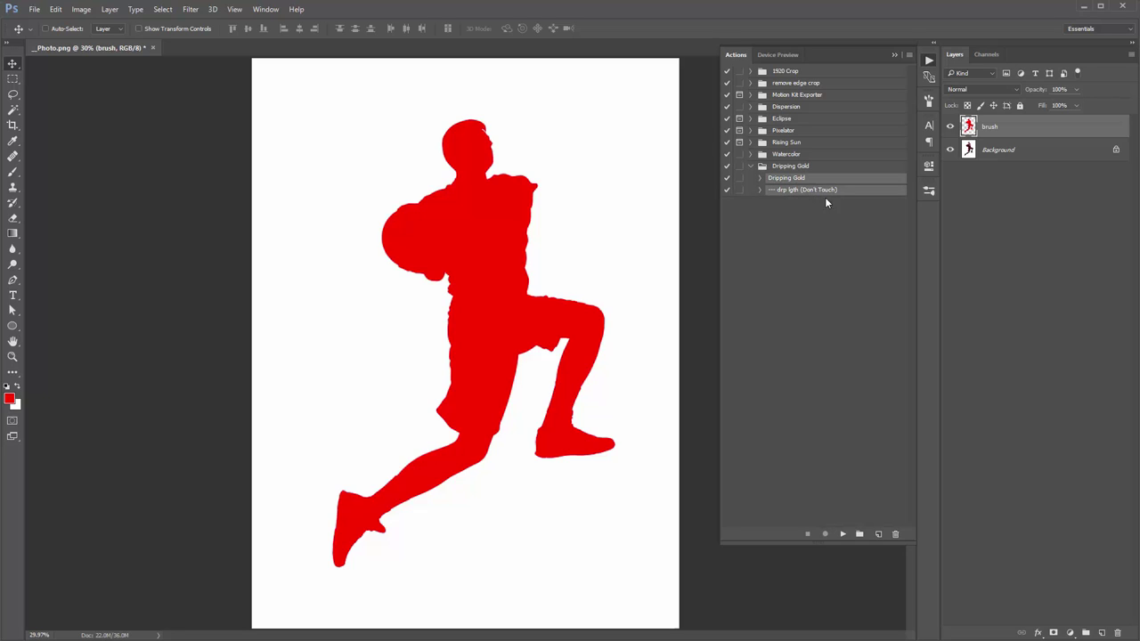
click(778, 190)
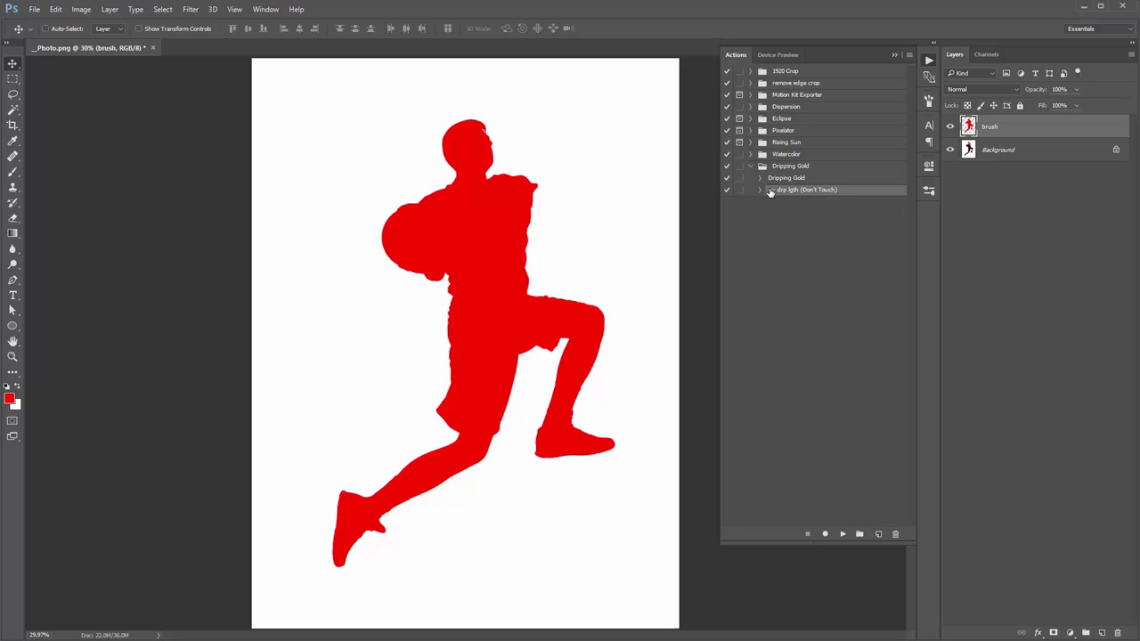
click(799, 178)
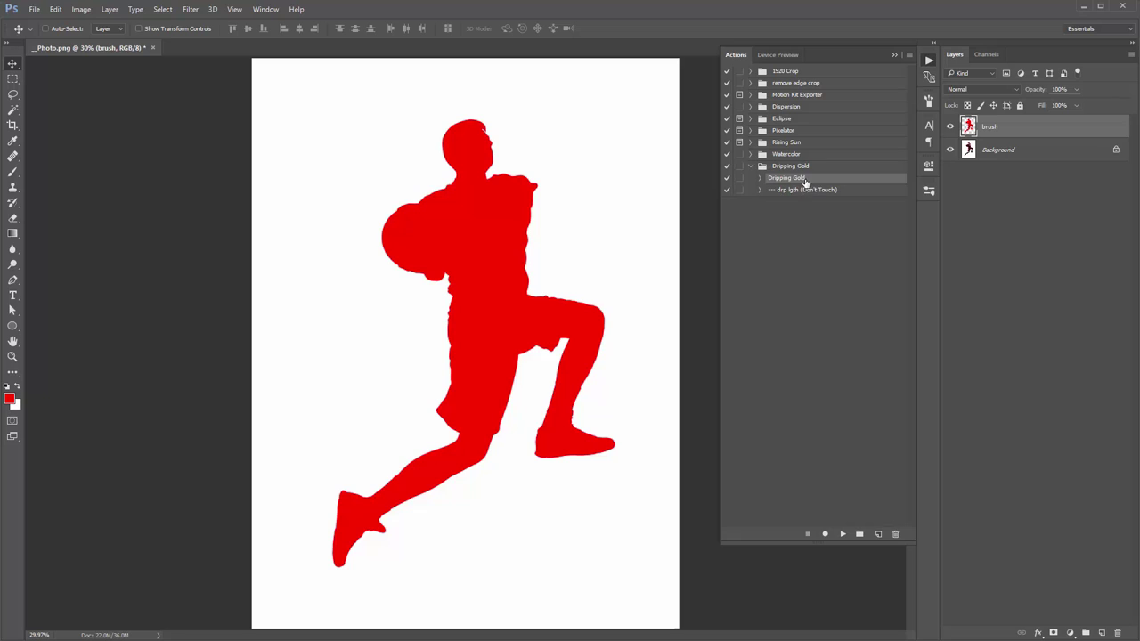
click(780, 168)
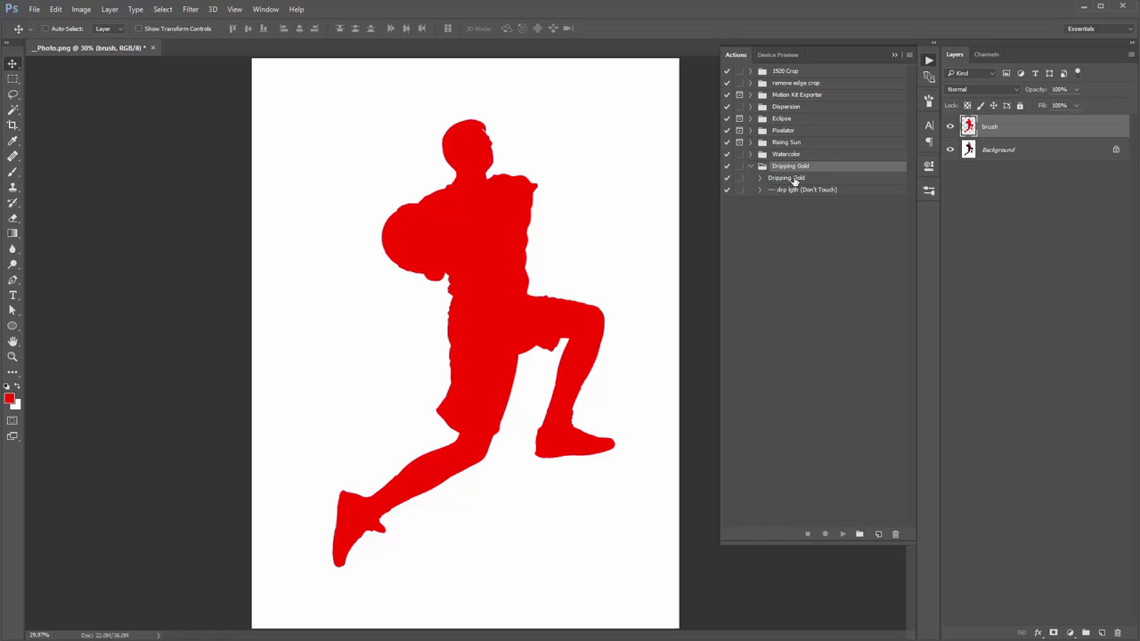
click(800, 179)
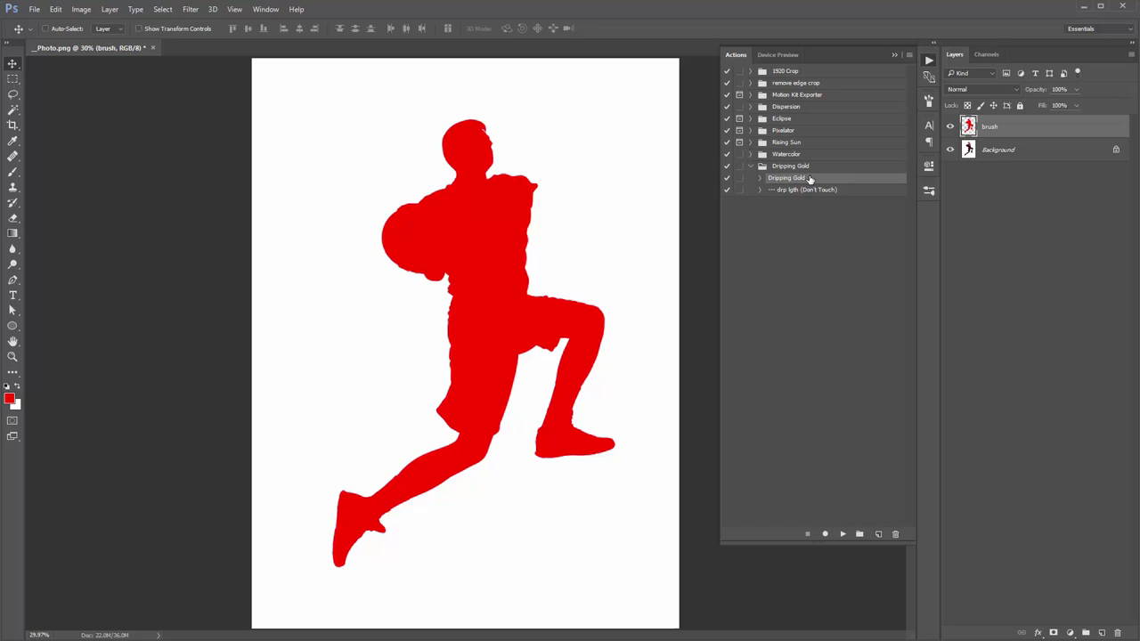
click(760, 179)
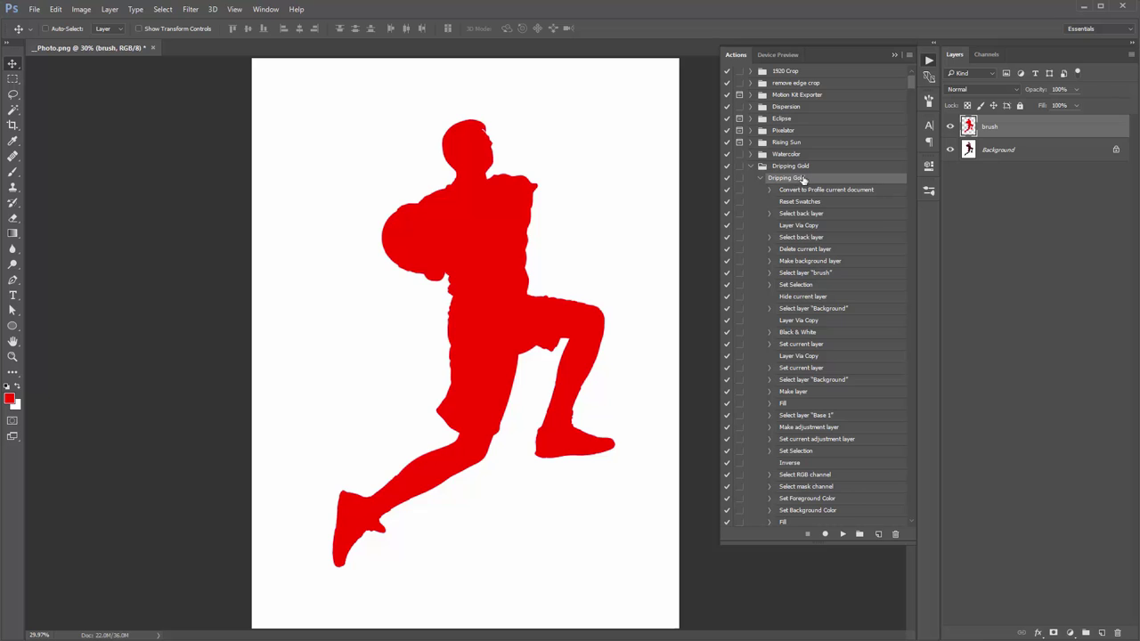
mouse_move(914, 81)
mouse_down()
mouse_move(916, 216)
mouse_move(914, 71)
mouse_up()
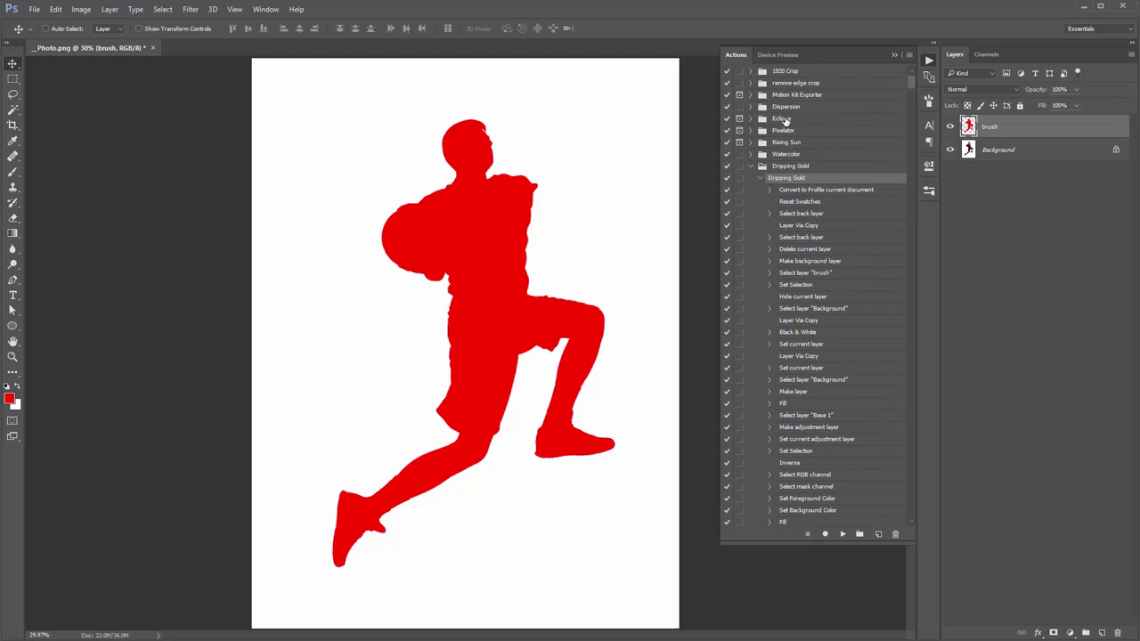
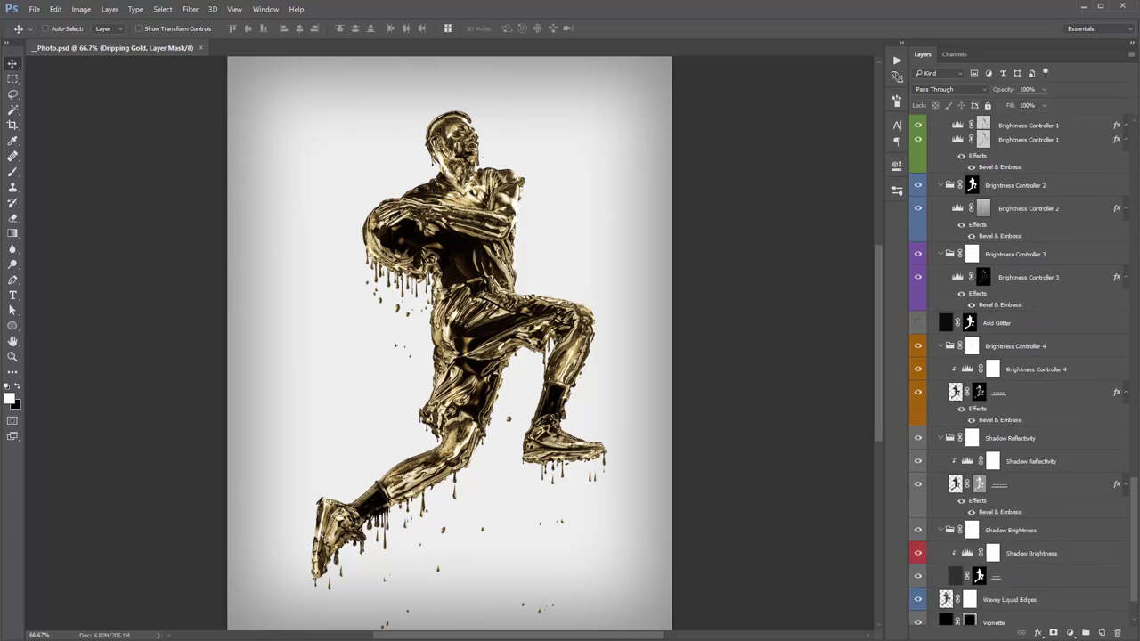
Collapse all nested groups inside the Dripping Gold group and look through its layer list
click(1037, 149)
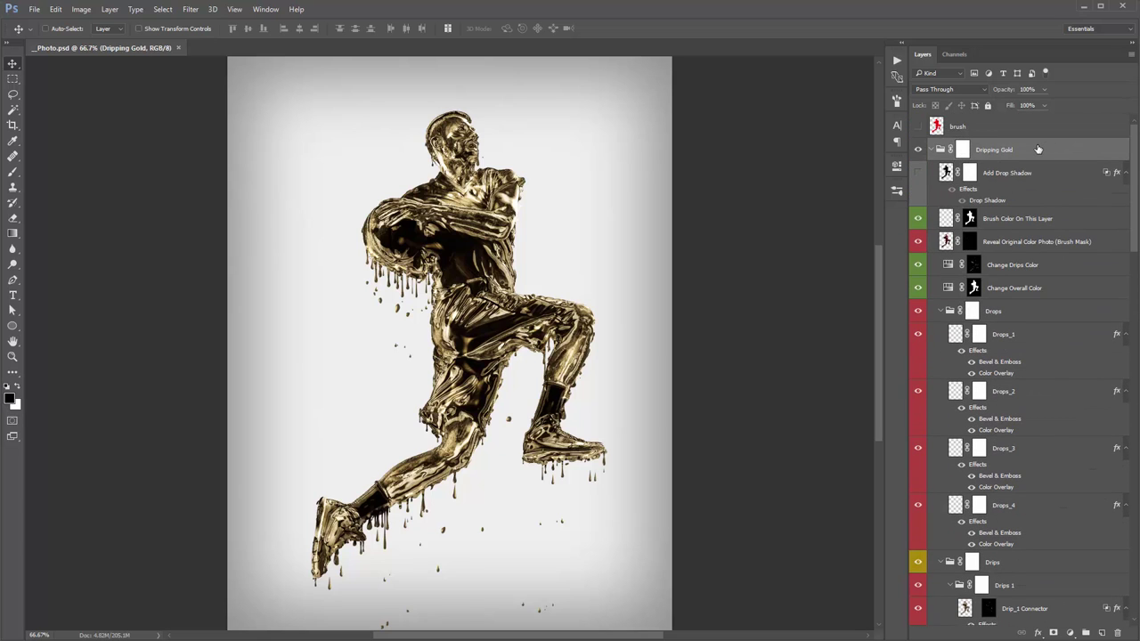
key(ctrl)
click(932, 150)
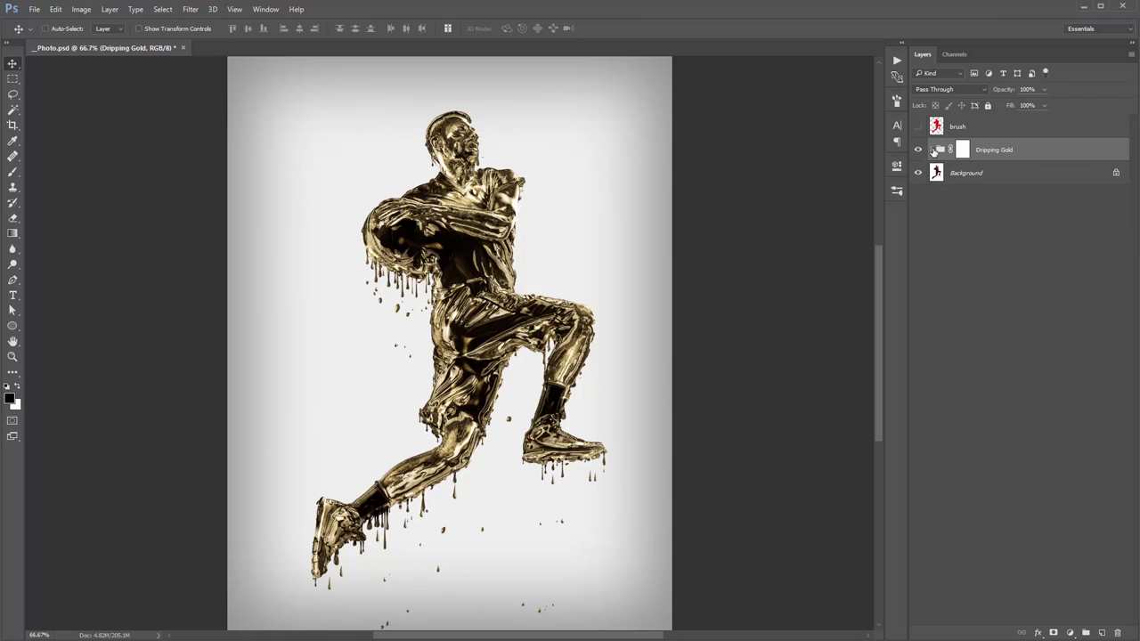
click(933, 150)
scroll(949, 556, down, 2)
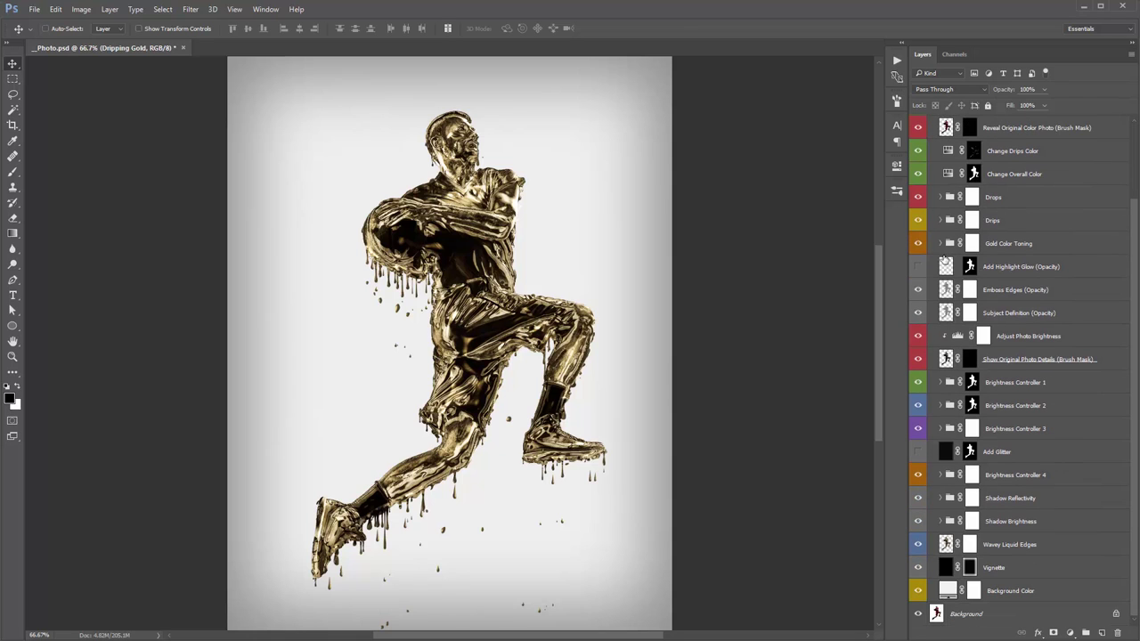
scroll(1010, 411, up, 4)
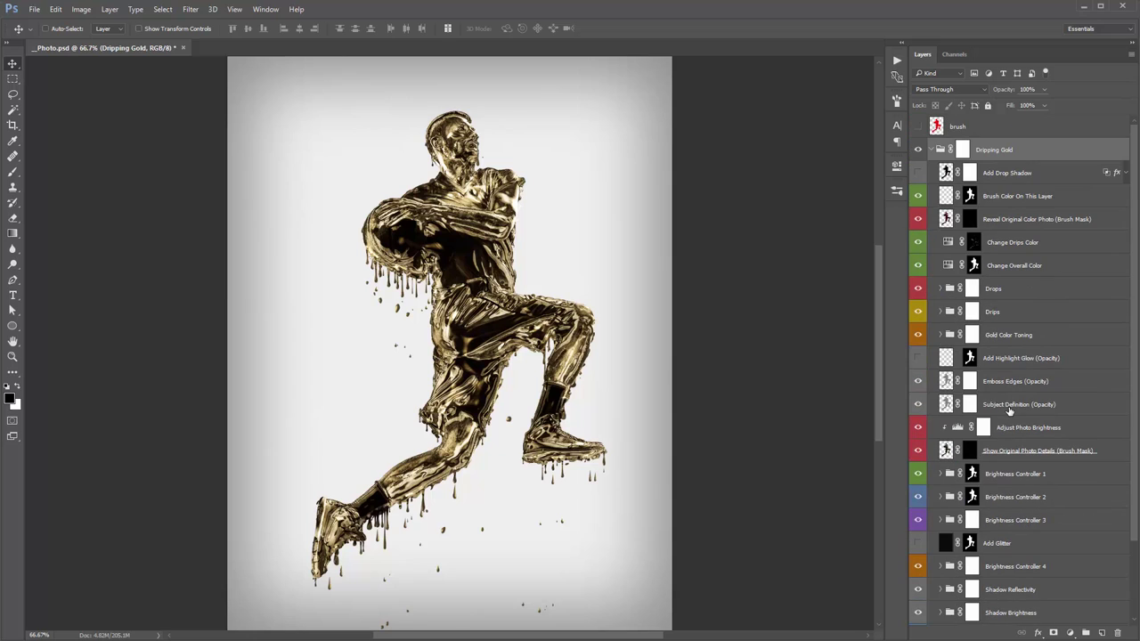
Collapse the Dripping Gold group and toggle its visibility to compare the gold effect with the original photo
click(932, 151)
click(918, 150)
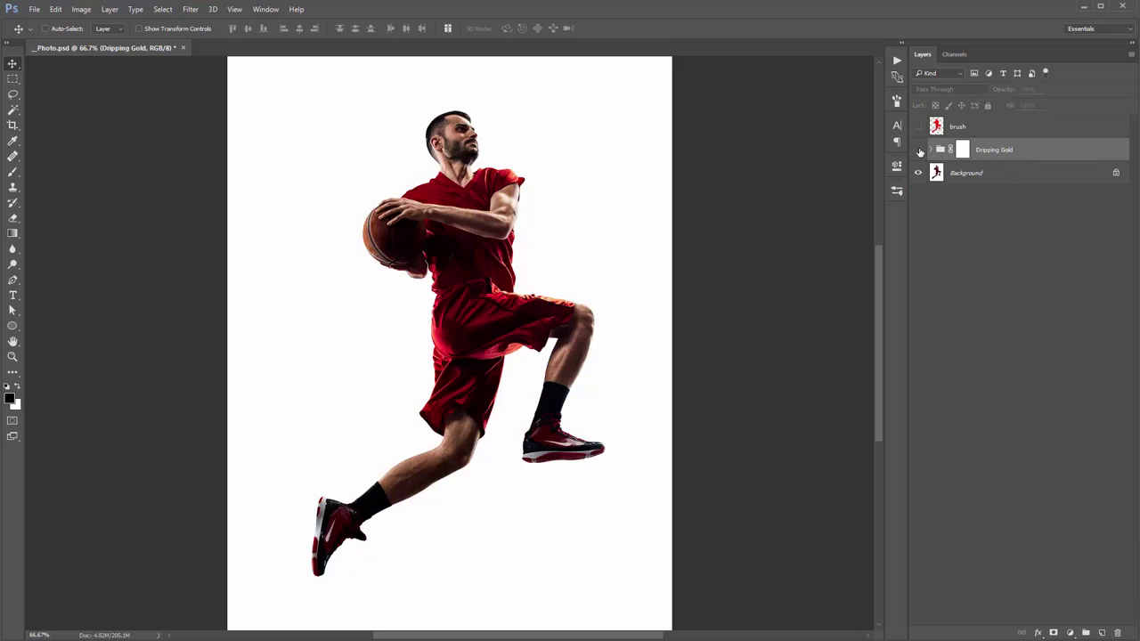
click(919, 150)
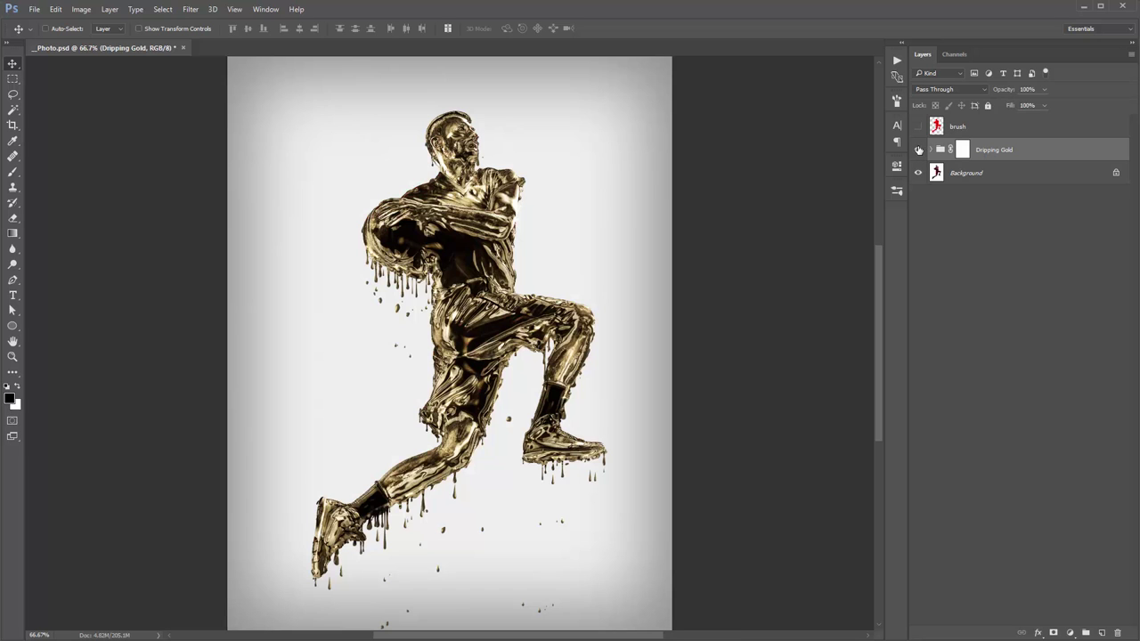
click(918, 150)
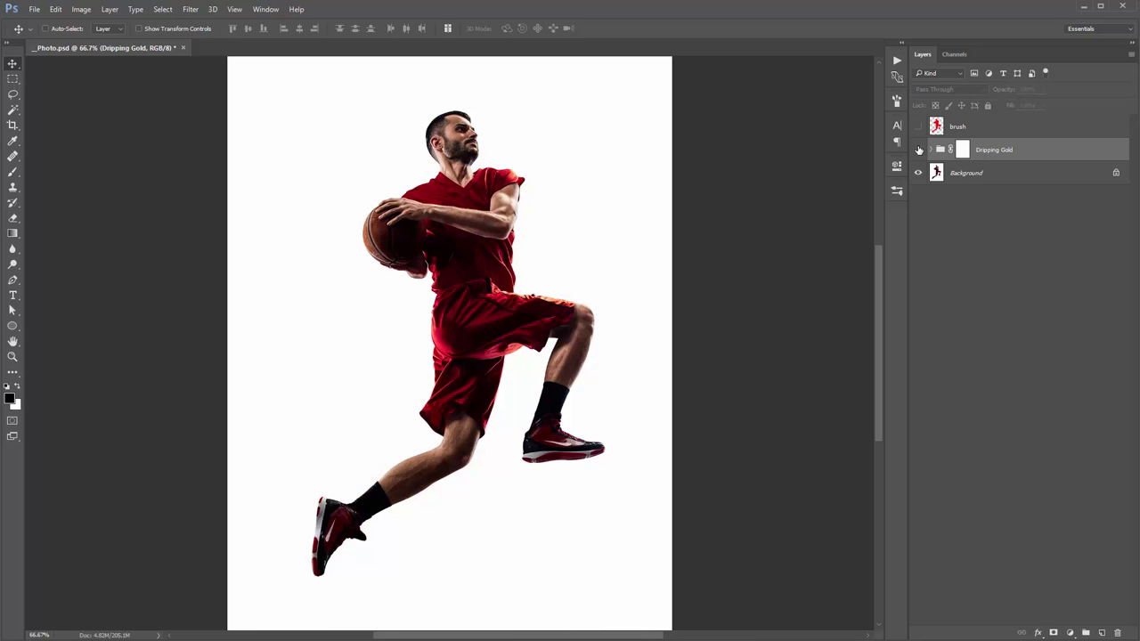
click(919, 149)
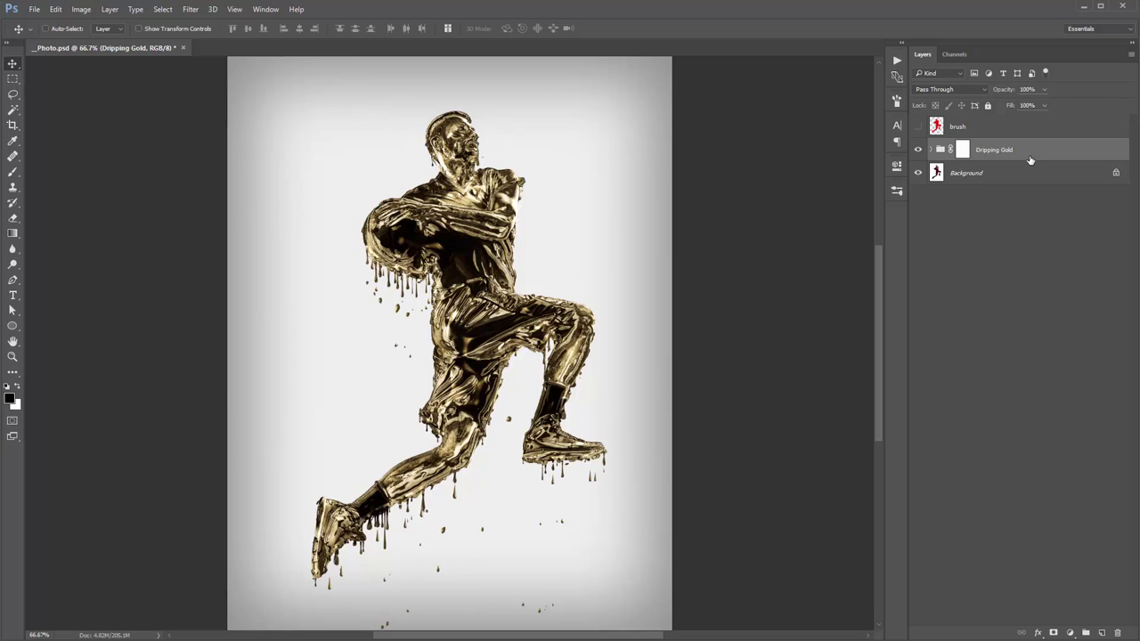
Try deleting the Dripping Gold group and showing the brush layer, and undo both changes
key(Delete)
click(919, 126)
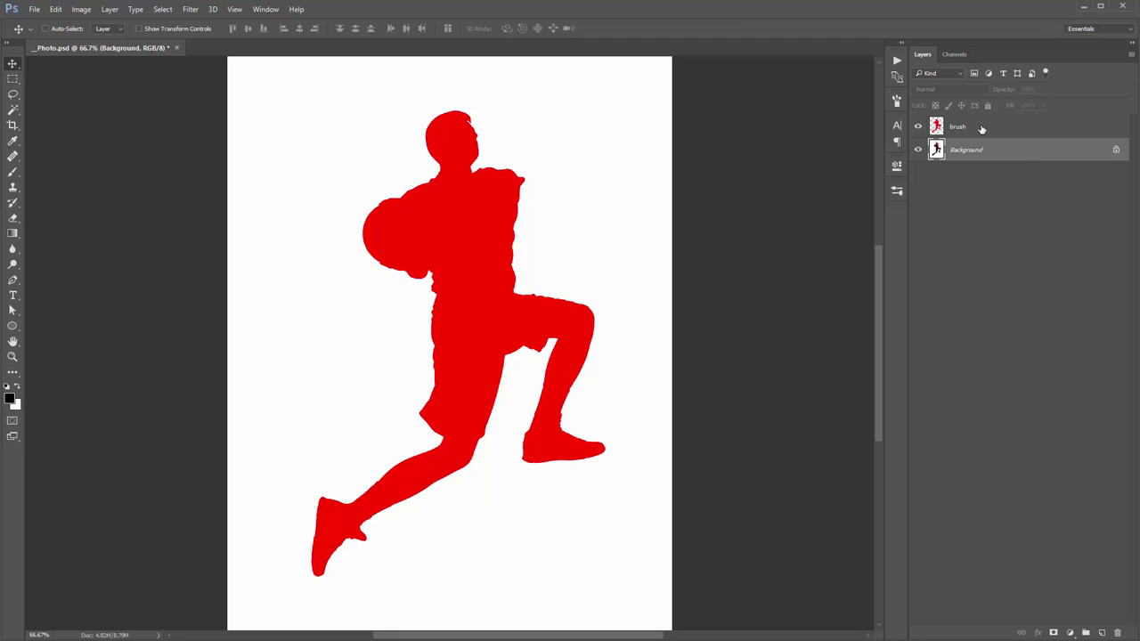
key(ctrl+z)
click(918, 127)
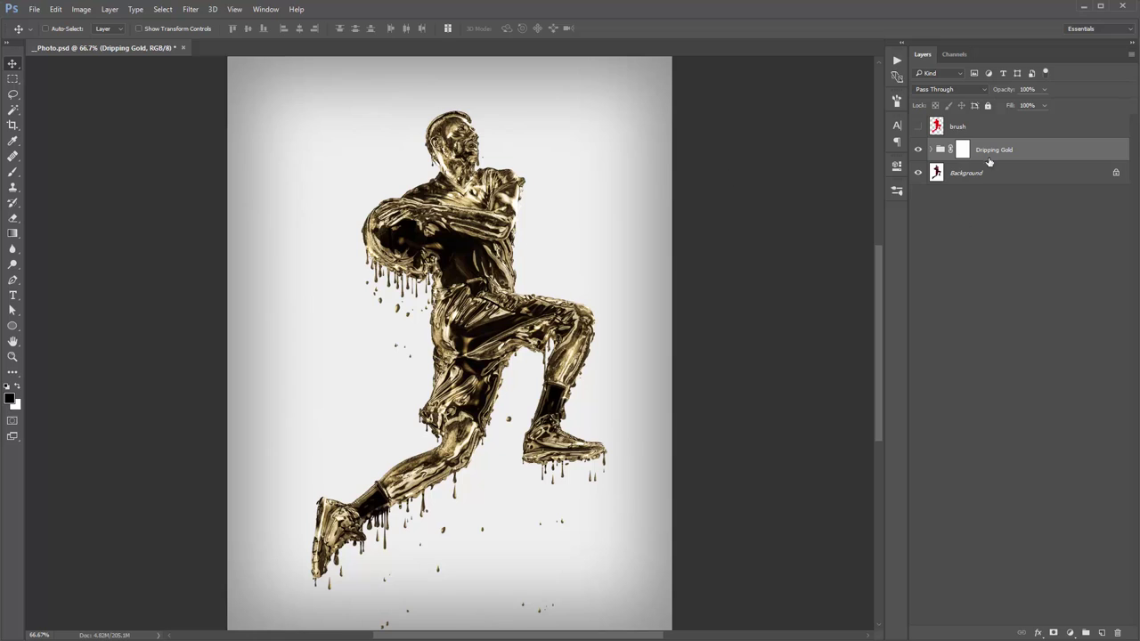
Expand the Dripping Gold group, widen the layer list slightly, and target the mask of the Show Original Photo Details (Brush Mask) layer
click(930, 149)
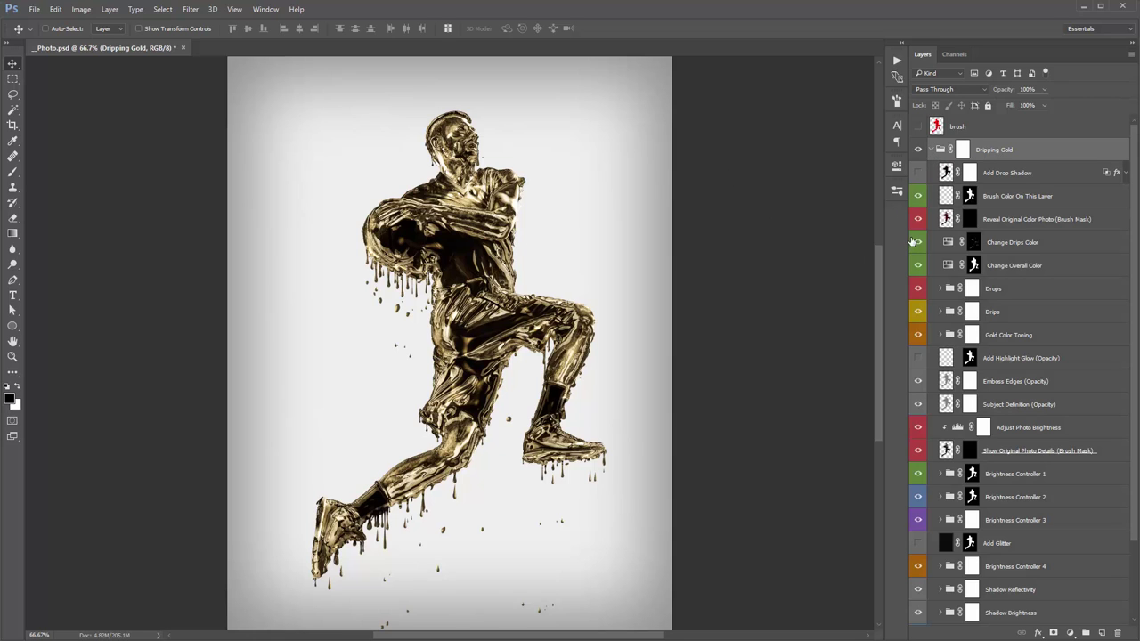
drag(902, 233, 889, 233)
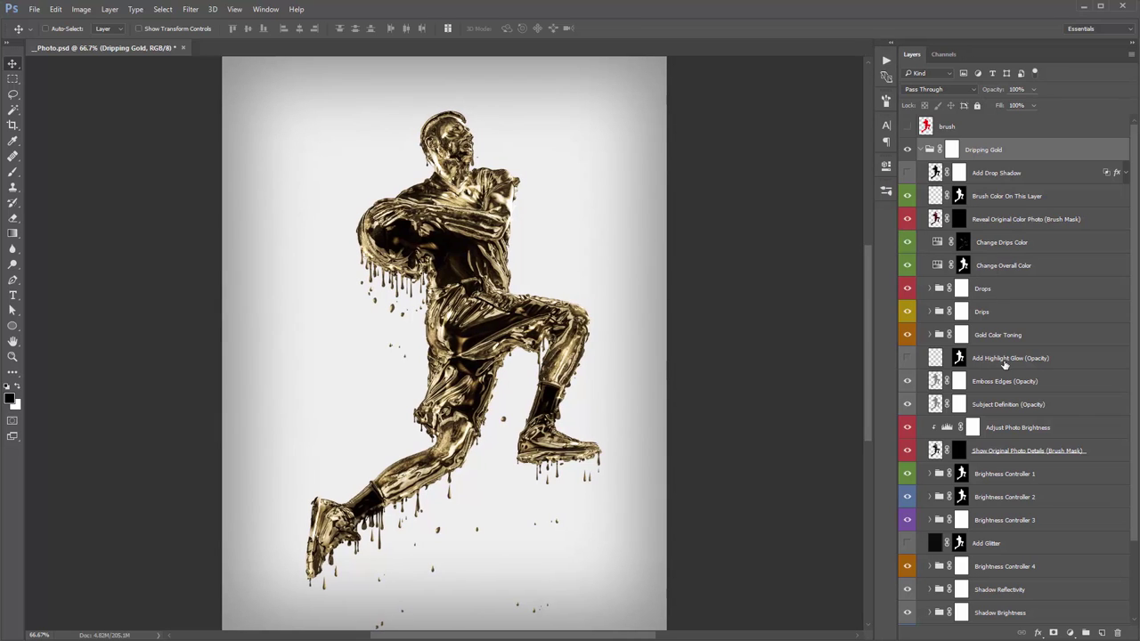
scroll(1014, 299, down, 2)
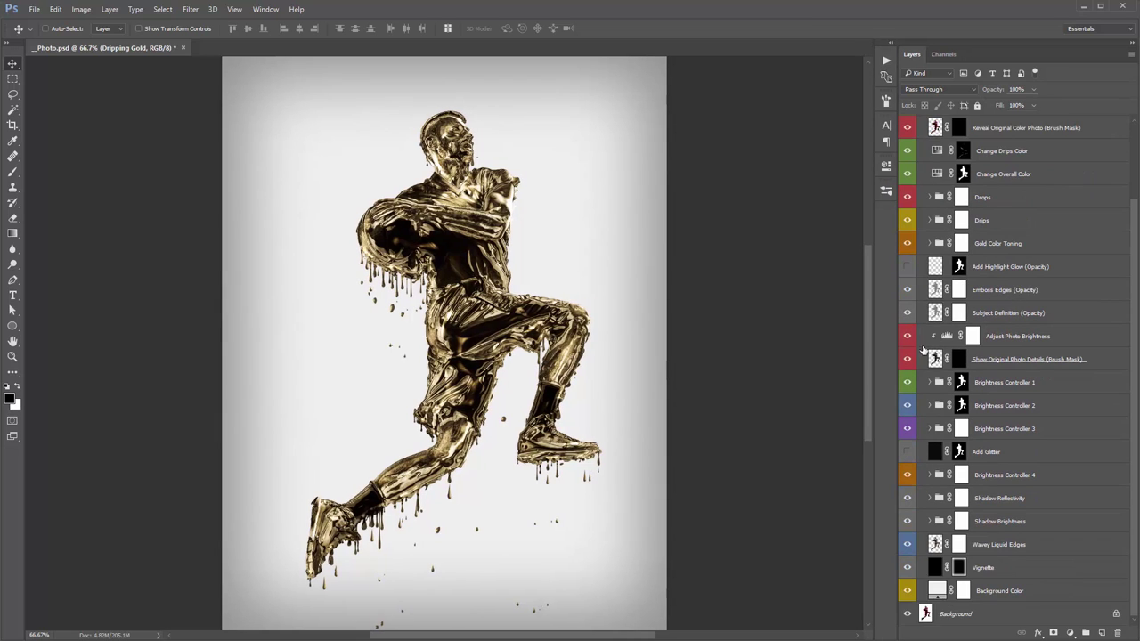
click(981, 362)
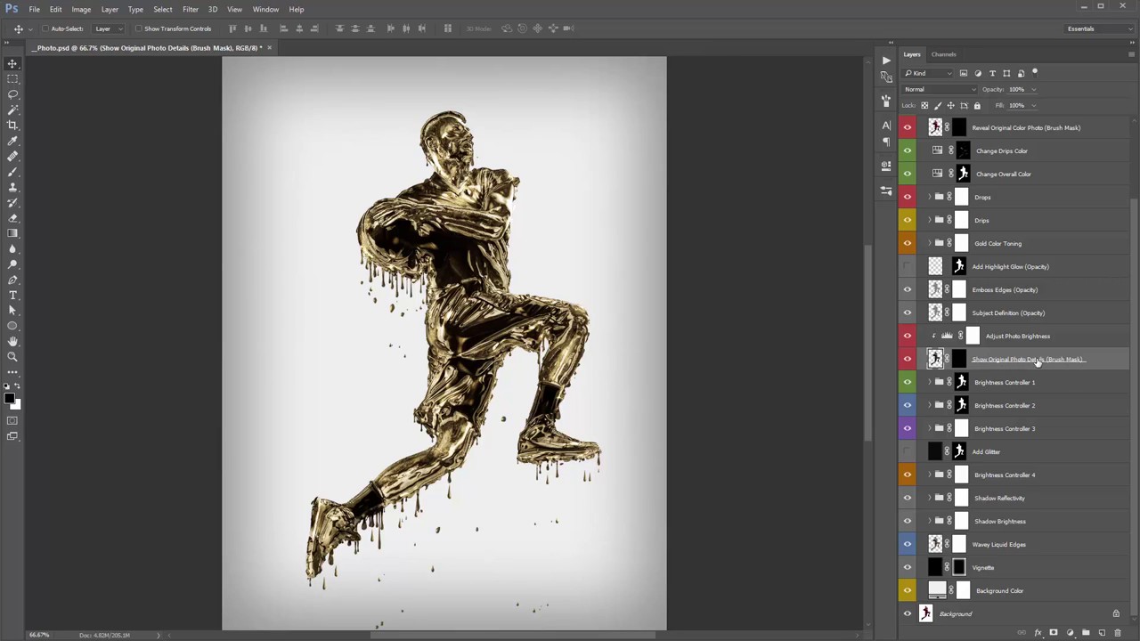
click(960, 362)
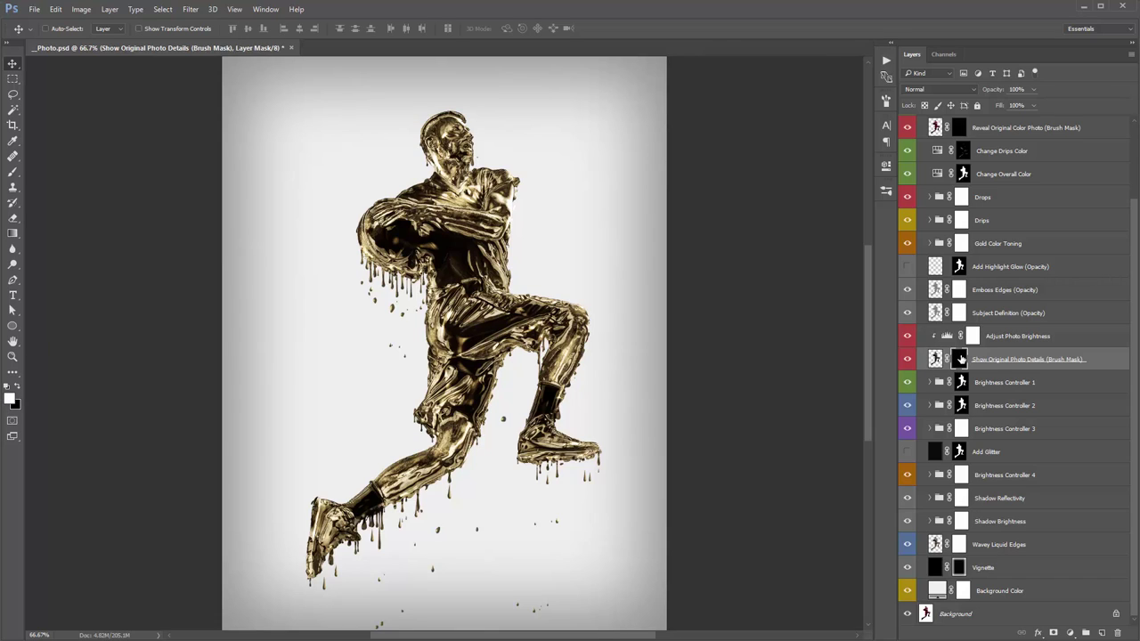
Invert the Show Original Photo Details mask to white to preview the original details, and invert it back to black
key(ctrl)
shift+click(960, 359)
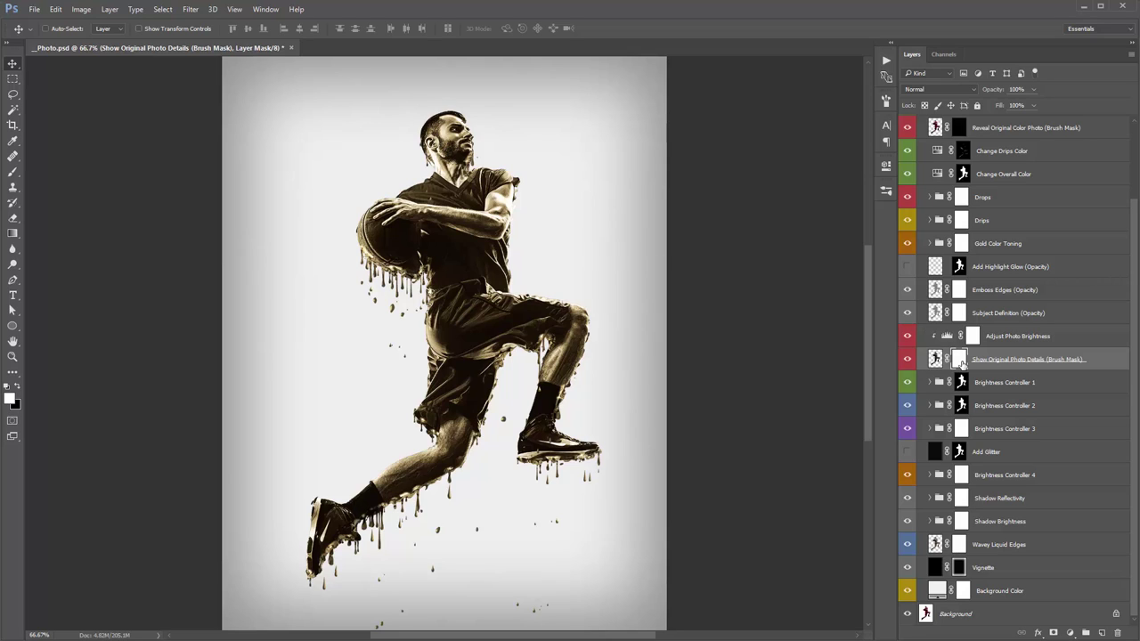
key(ctrl)
key(ctrl+i)
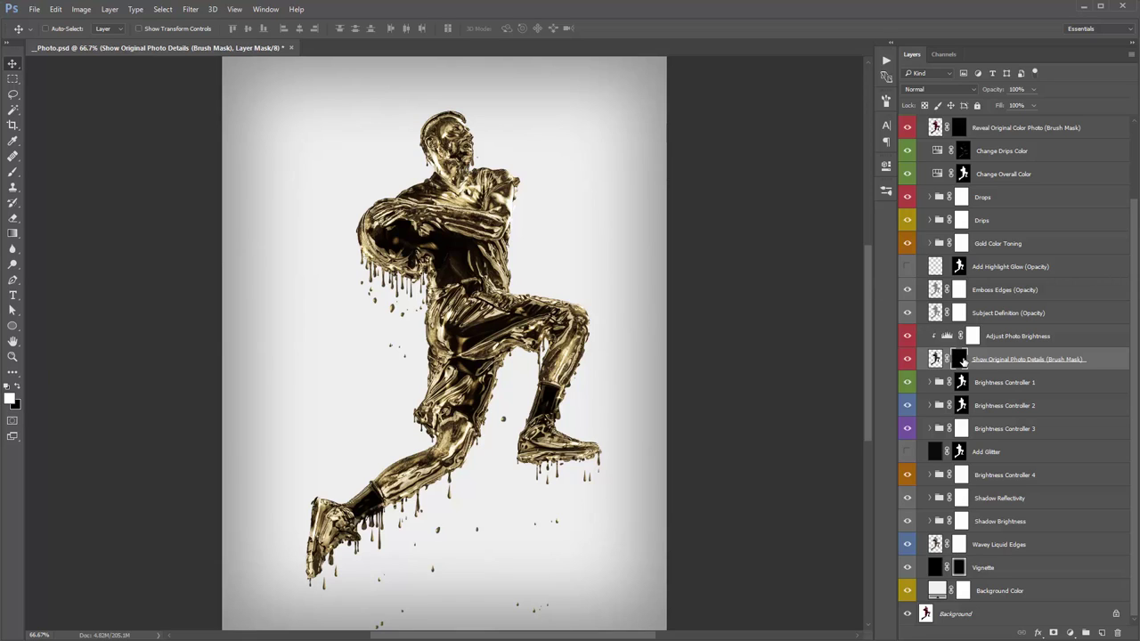
Paint white over the face on the Show Original Photo Details mask with a soft round brush reduced to 175 px
key(b)
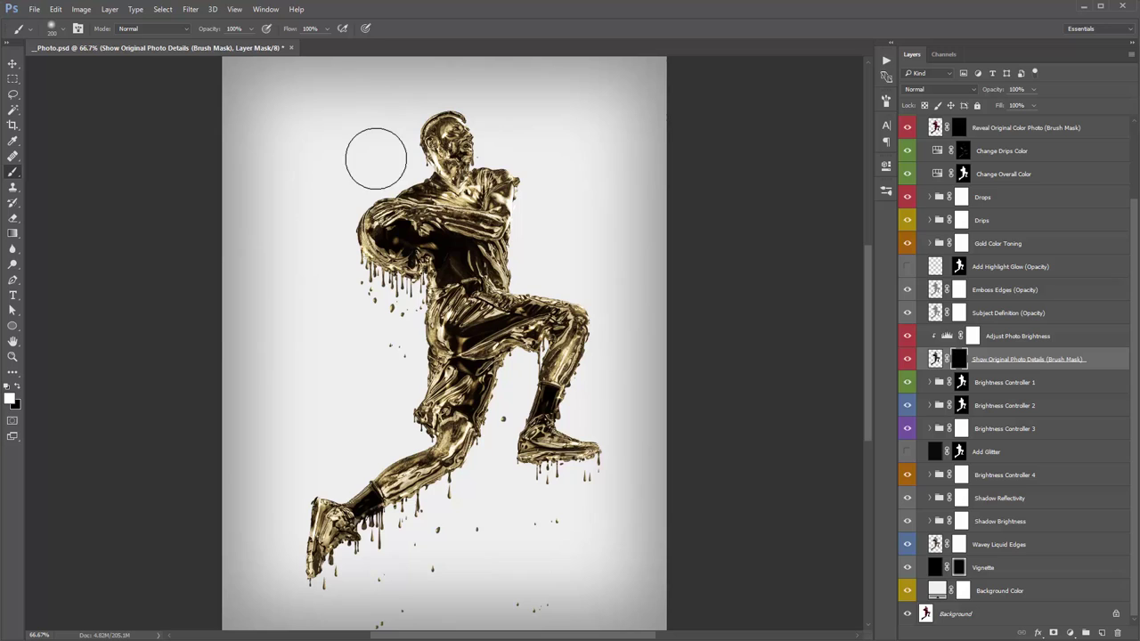
right_click(313, 145)
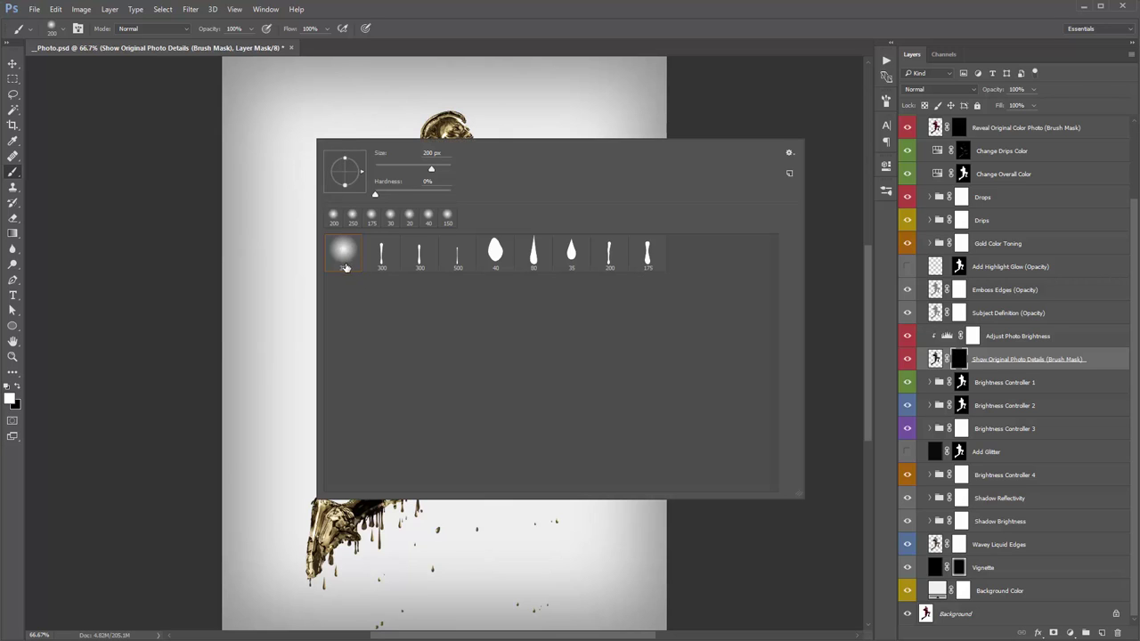
double_click(349, 259)
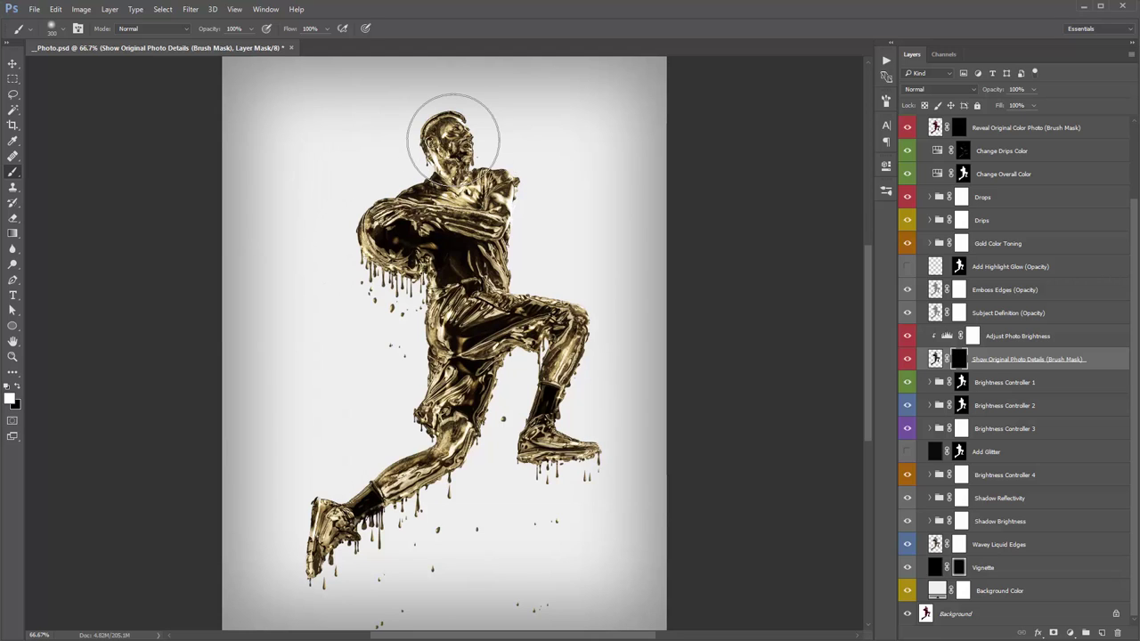
key(bracketleft)
key(bracketleft)
key(bracketleft)
key(bracketleft)
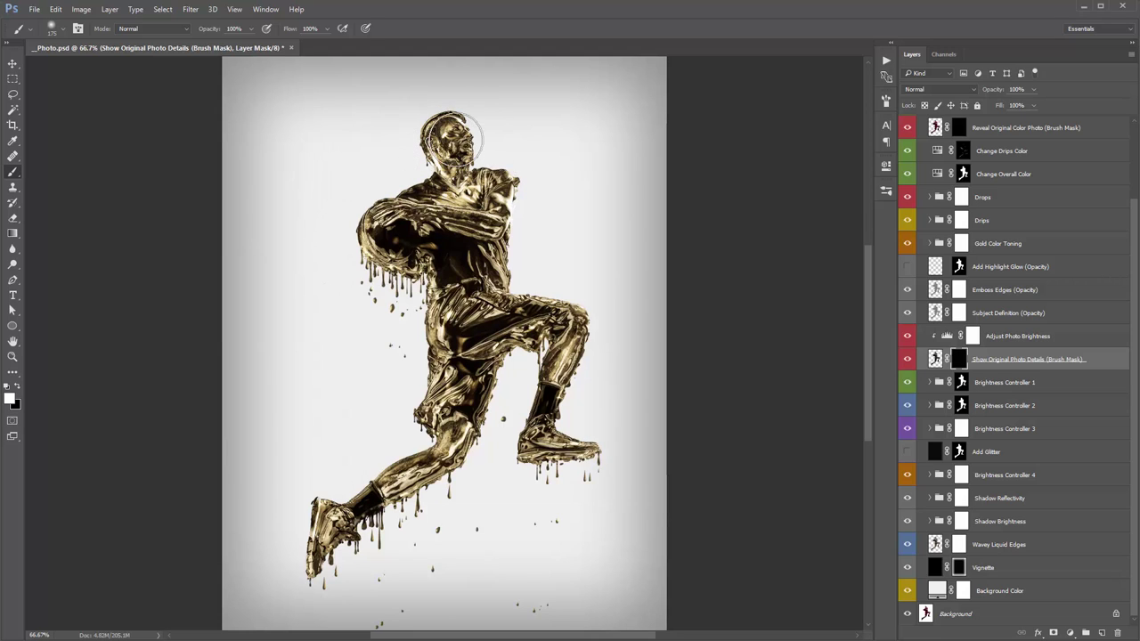
mouse_move(452, 138)
mouse_down()
mouse_move(485, 132)
mouse_move(454, 125)
mouse_move(452, 140)
mouse_up()
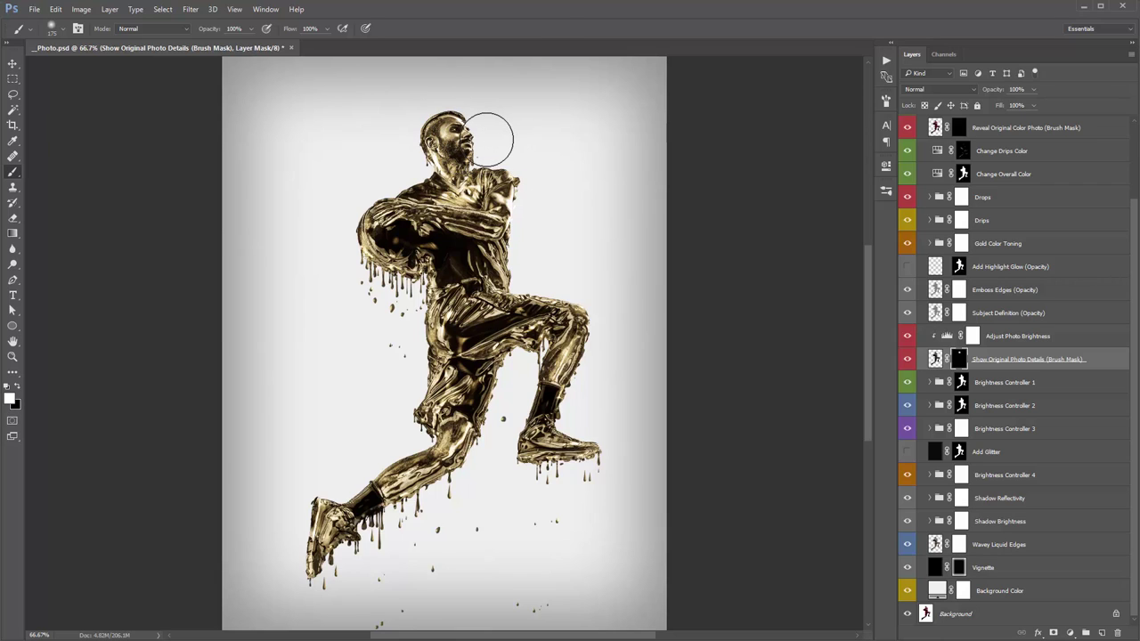
key(v)
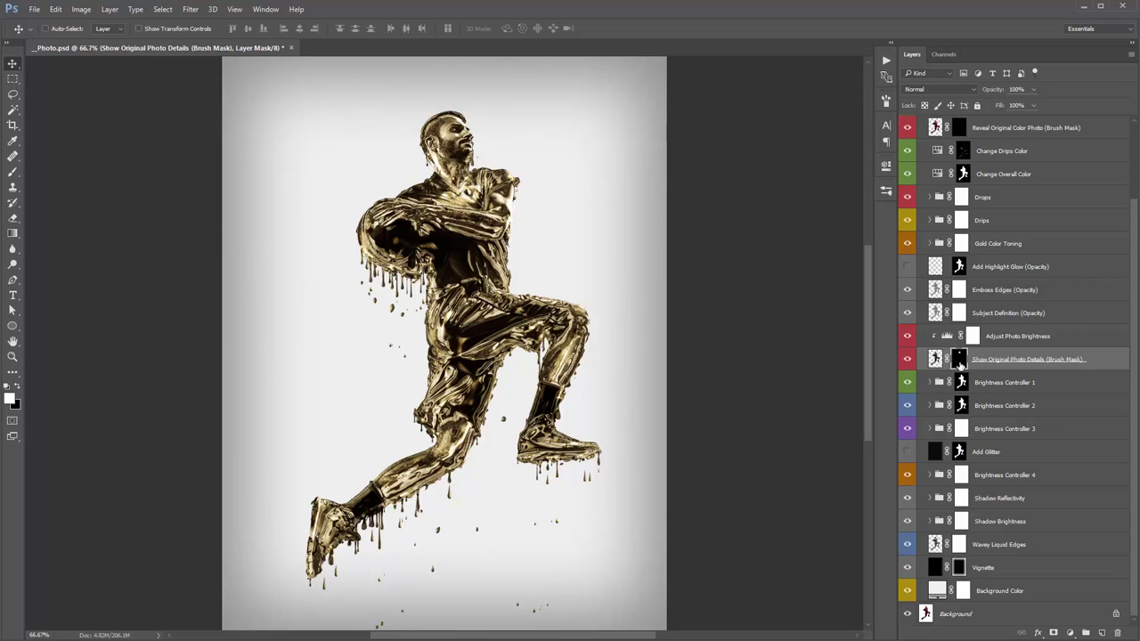
Try feathering the Show Original Photo Details mask by about 54.6 px, reset the feather, and close the mask properties
double_click(959, 359)
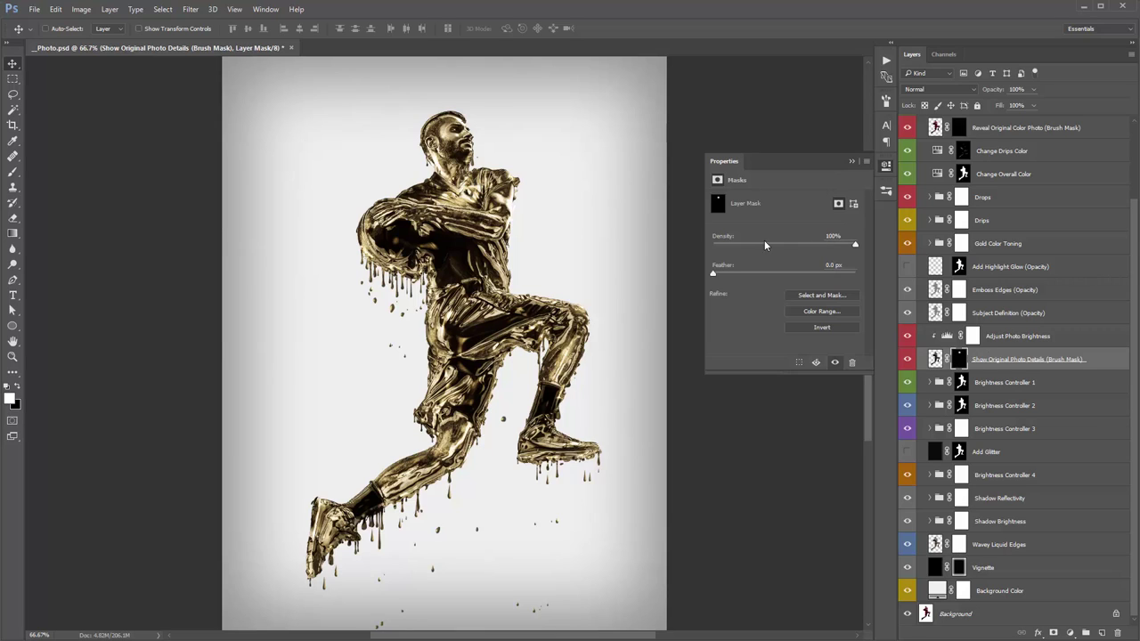
drag(717, 273, 776, 273)
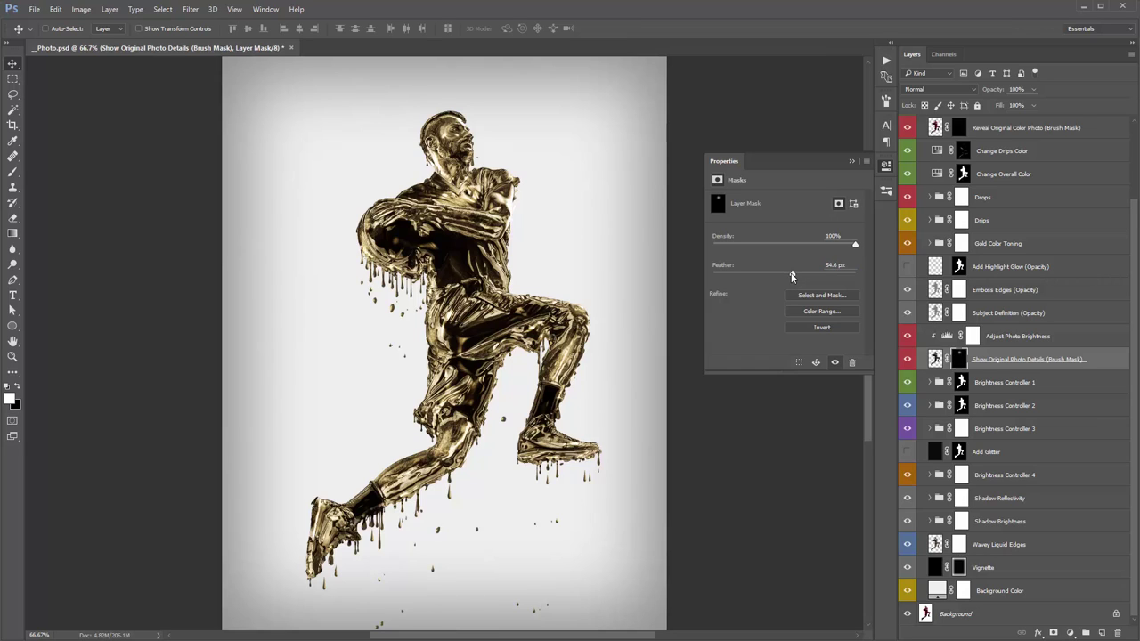
drag(791, 274, 791, 274)
click(851, 162)
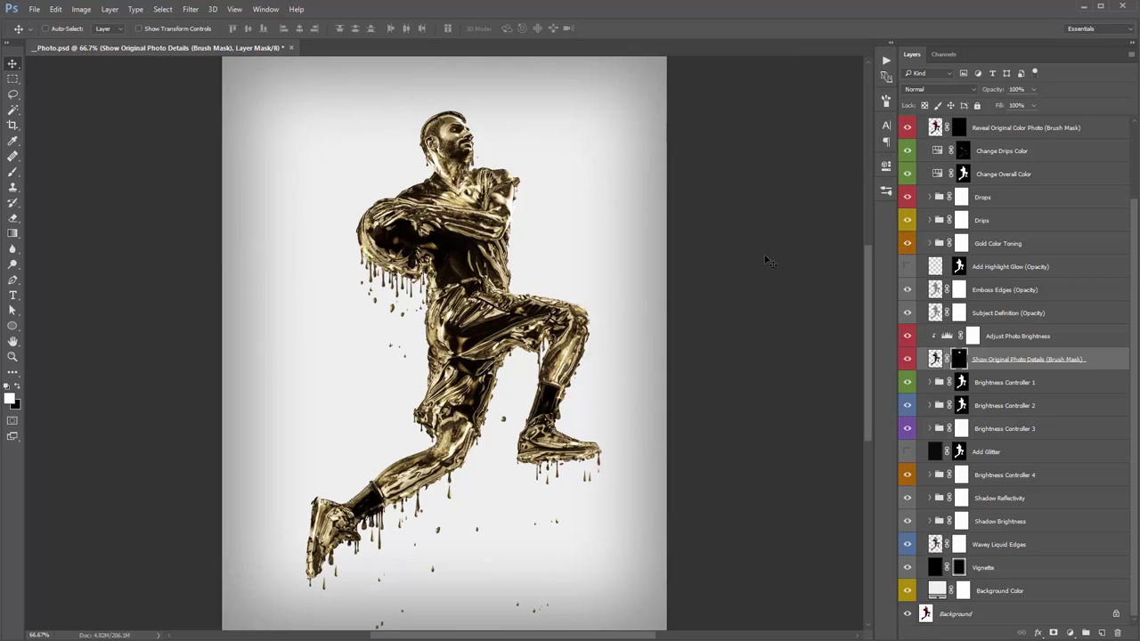
Apply Levels to the Show Original Photo Details mask, lowering the white output level to fade the revealed face details
key(ctrl)
key(ctrl+l)
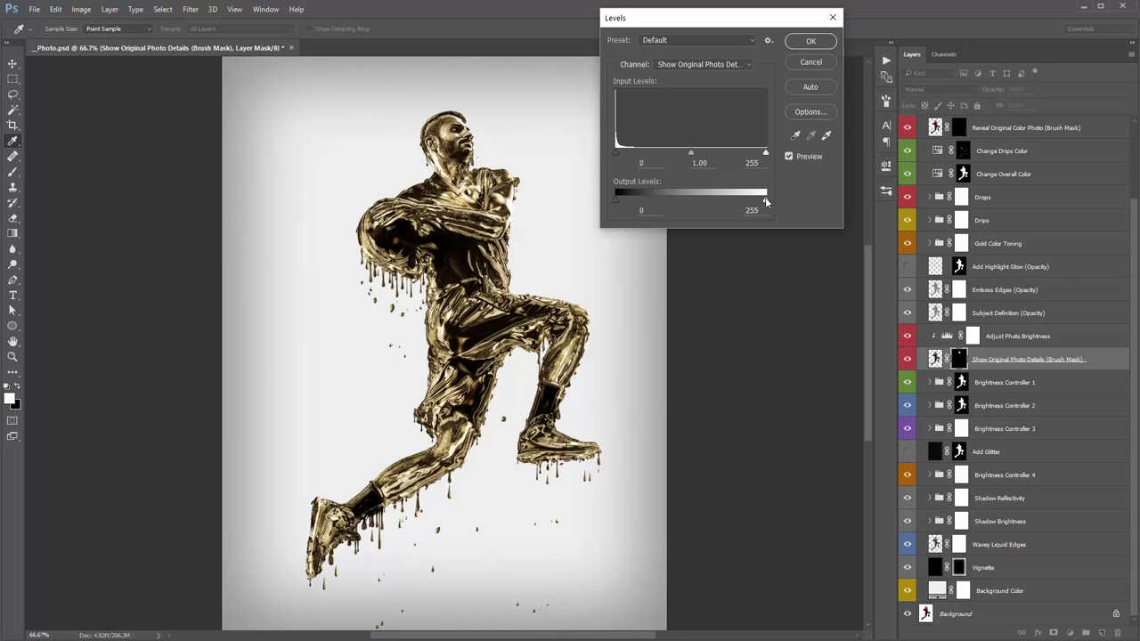
drag(765, 199, 702, 200)
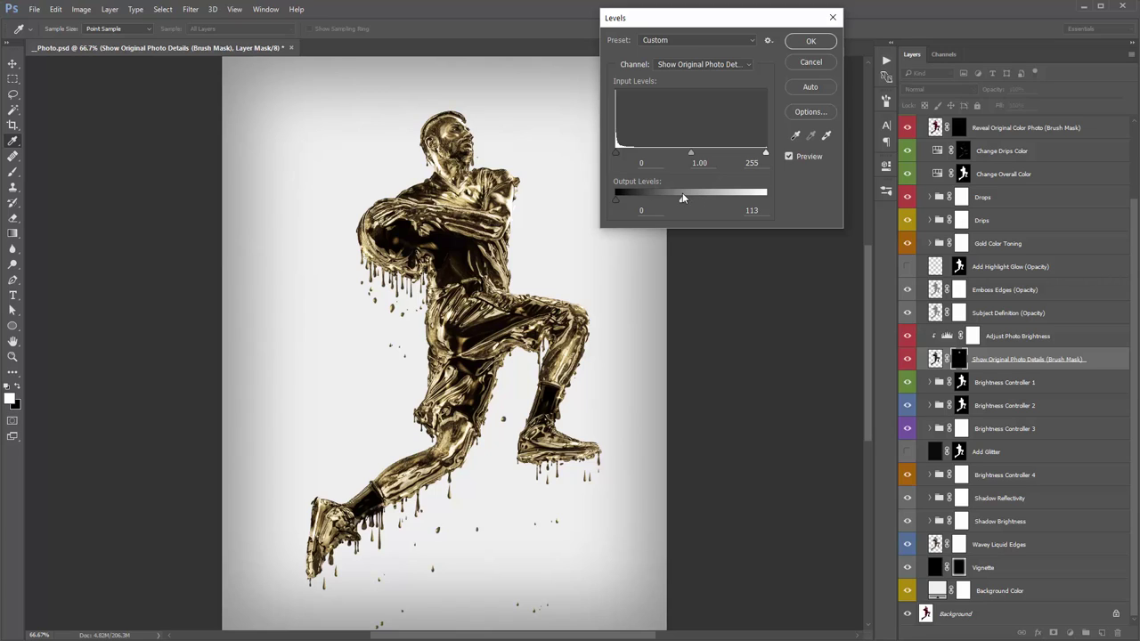
drag(682, 196, 673, 197)
click(811, 41)
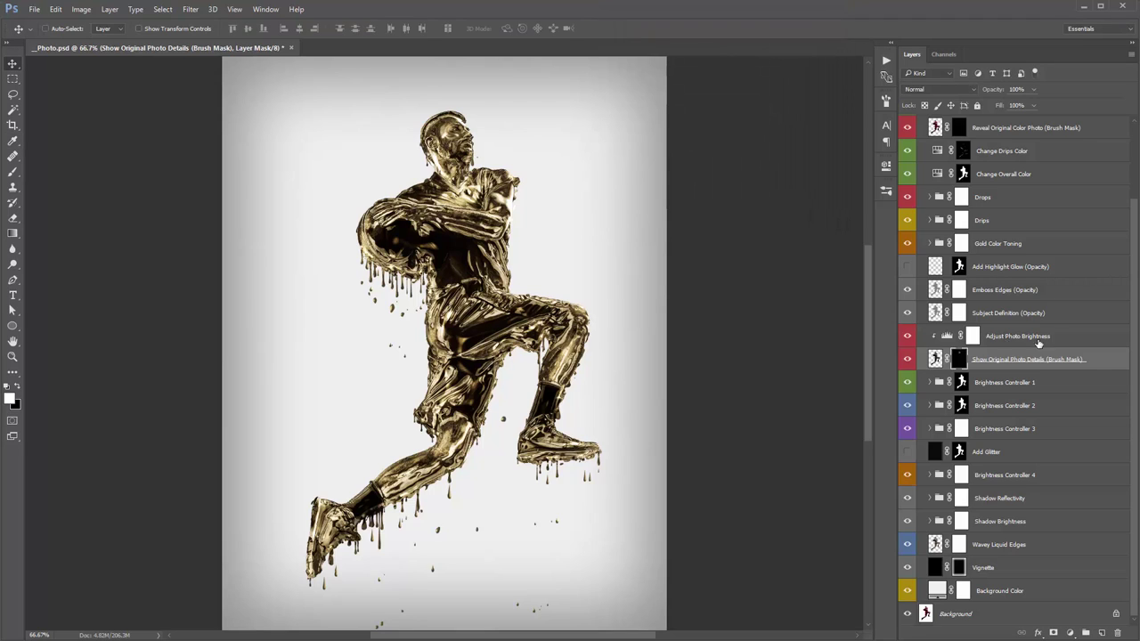
Set the output black level of the Adjust Photo Brightness adjustment to 35
click(996, 338)
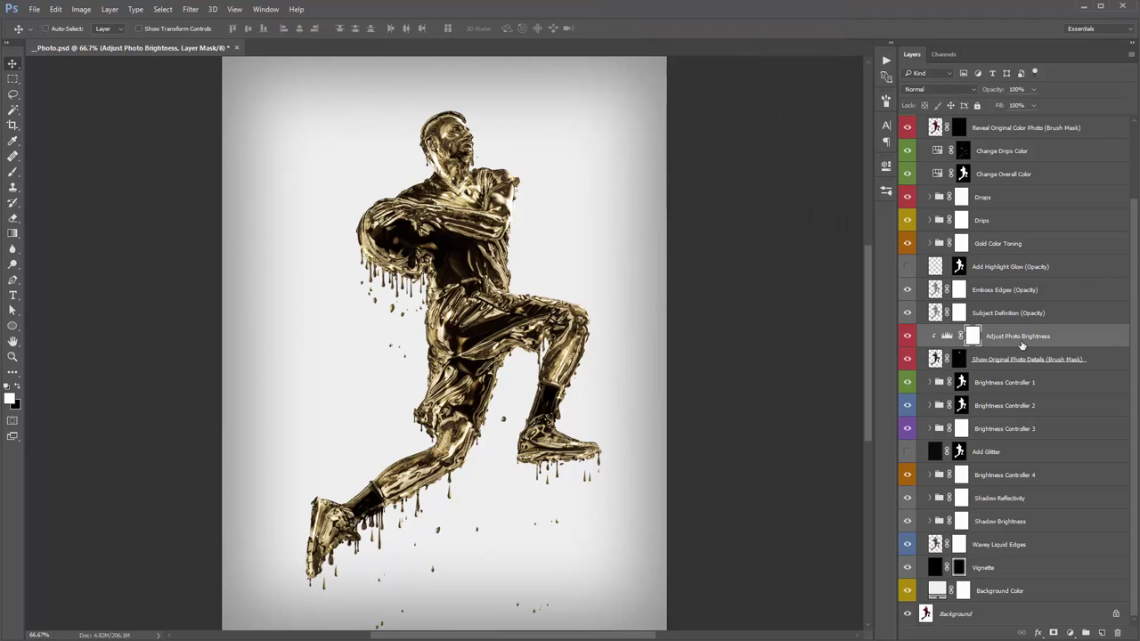
double_click(947, 336)
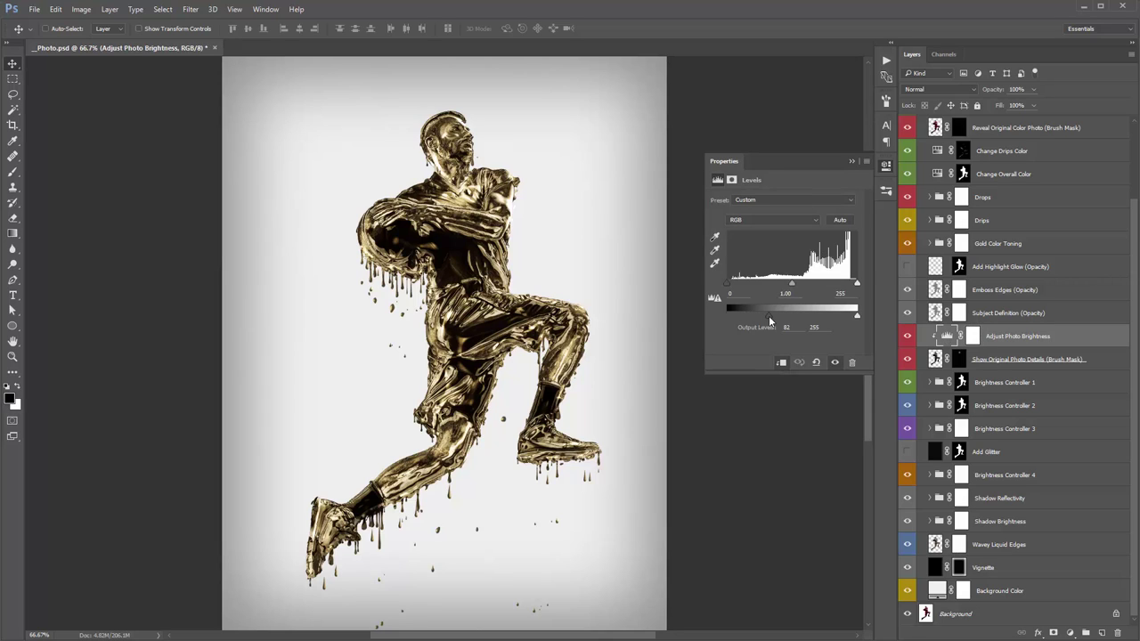
drag(769, 317, 745, 320)
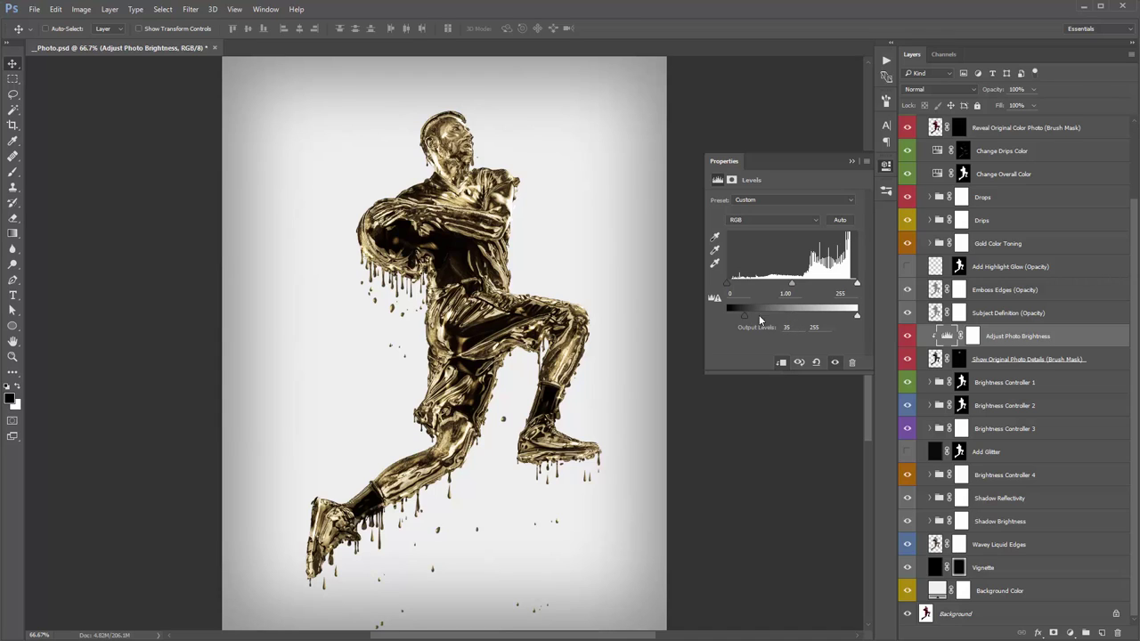
Try lowering the Adjust Photo Brightness output white level to 105, undo it, and close the adjustment's properties
drag(856, 319, 781, 318)
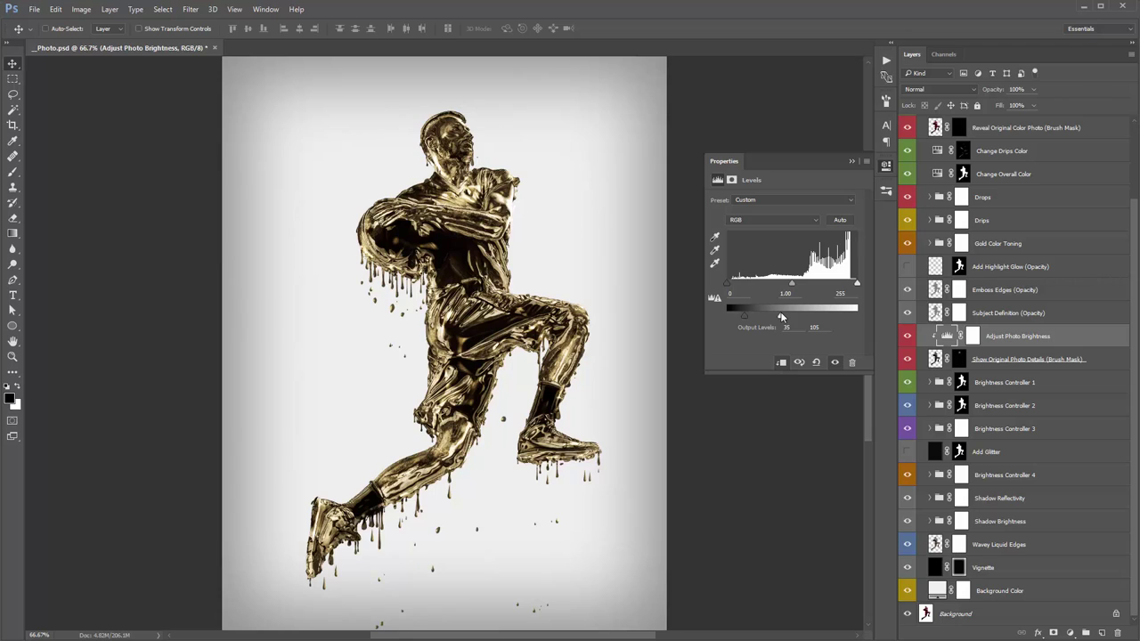
key(ctrl+z)
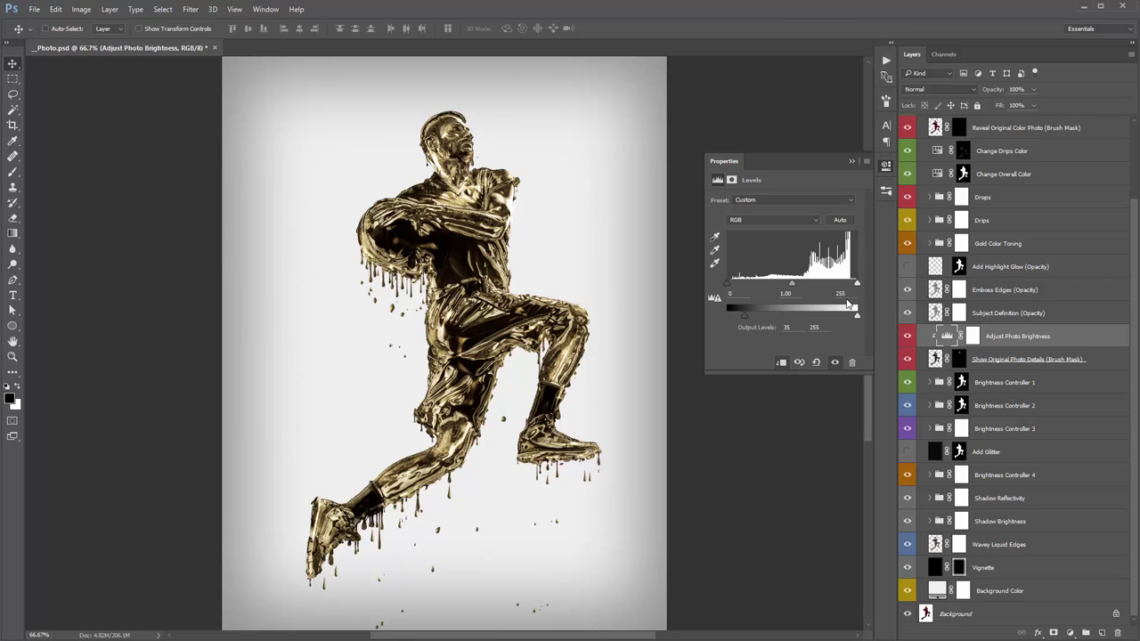
click(852, 162)
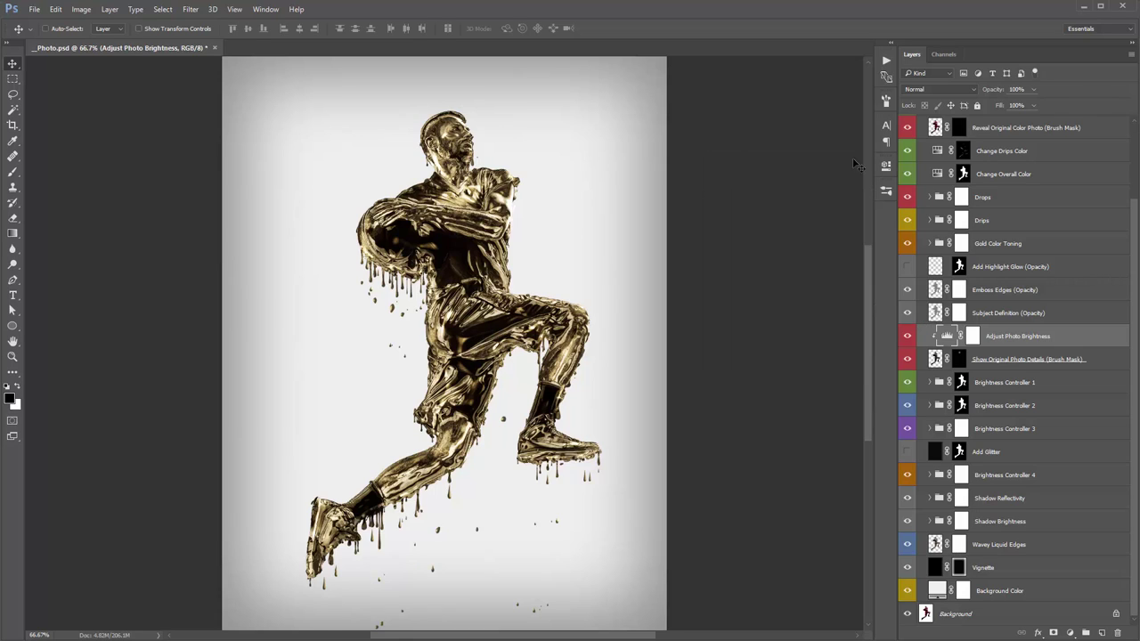
Target the mask of the Reveal Original Color Photo (Brush Mask) layer
click(1005, 316)
scroll(1004, 320, up, 3)
scroll(1007, 325, up, 1)
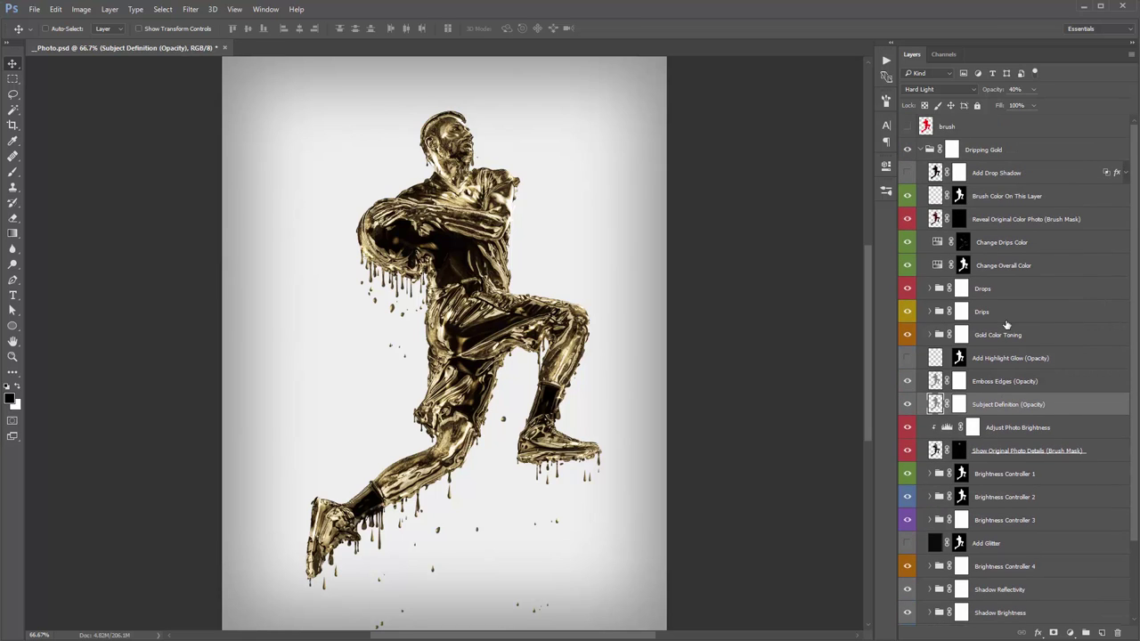
click(974, 226)
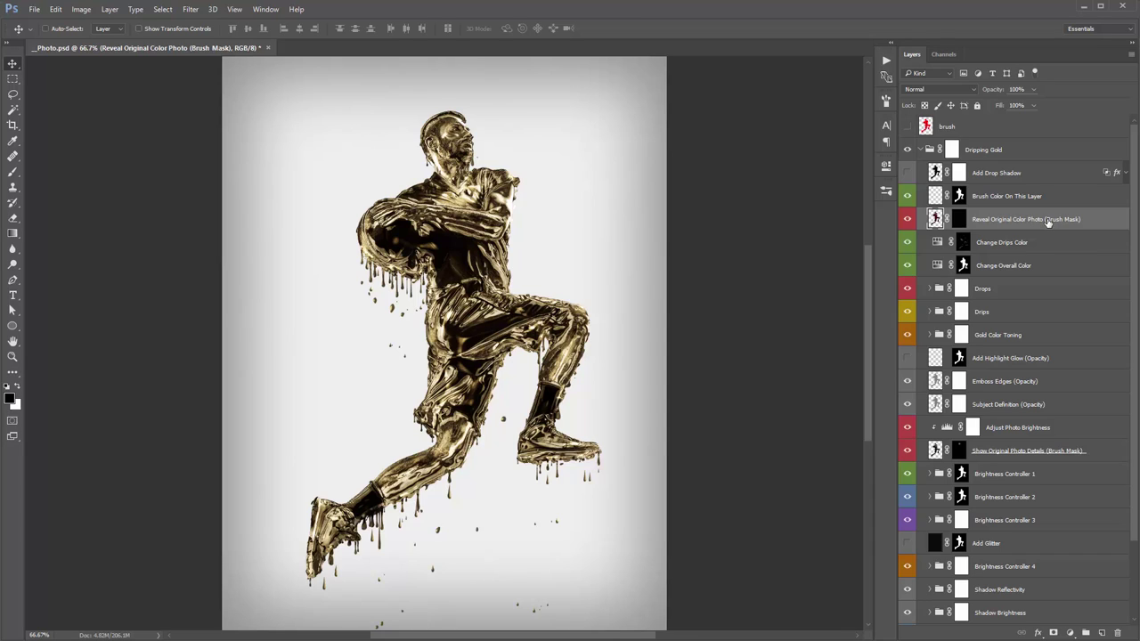
click(960, 219)
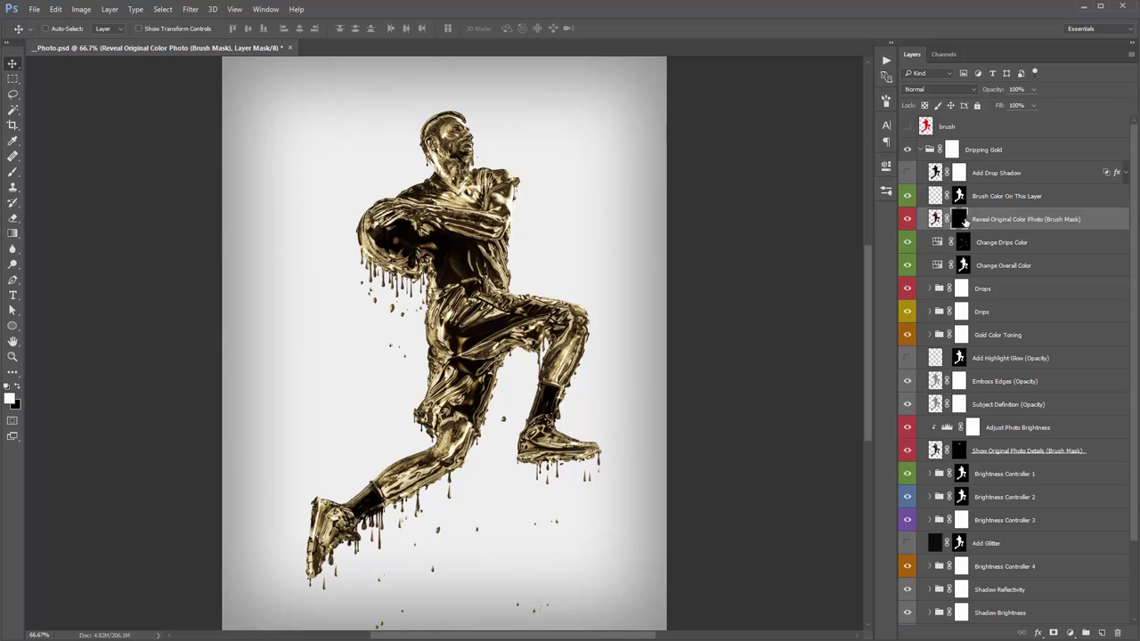
Invert the Reveal Original Color Photo mask to white to preview the full-colour photo, and invert it back to black
key(ctrl)
key(ctrl+i)
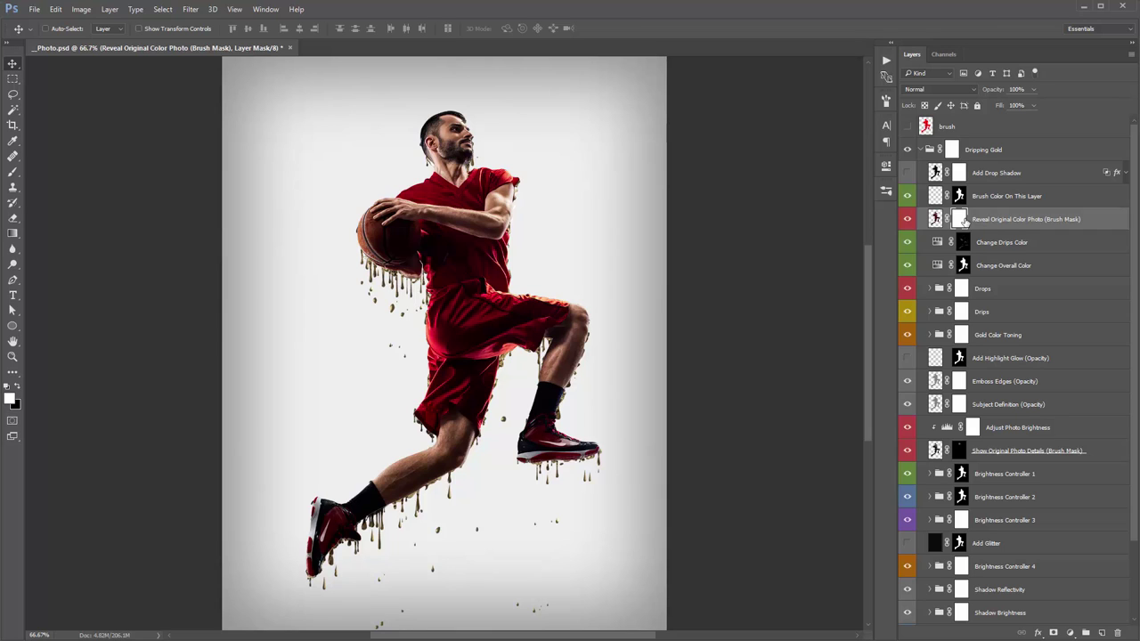
key(ctrl+i)
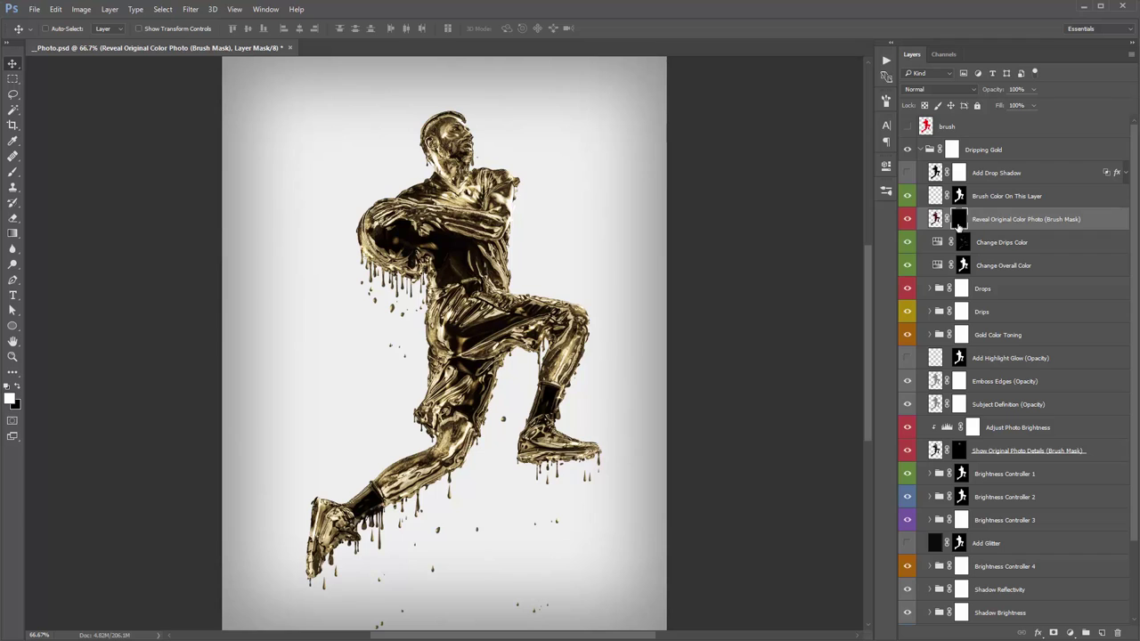
Try brushing the original colour back over the head, upper chest and shorts on the Reveal Original Color Photo mask, and undo the strokes
key(b)
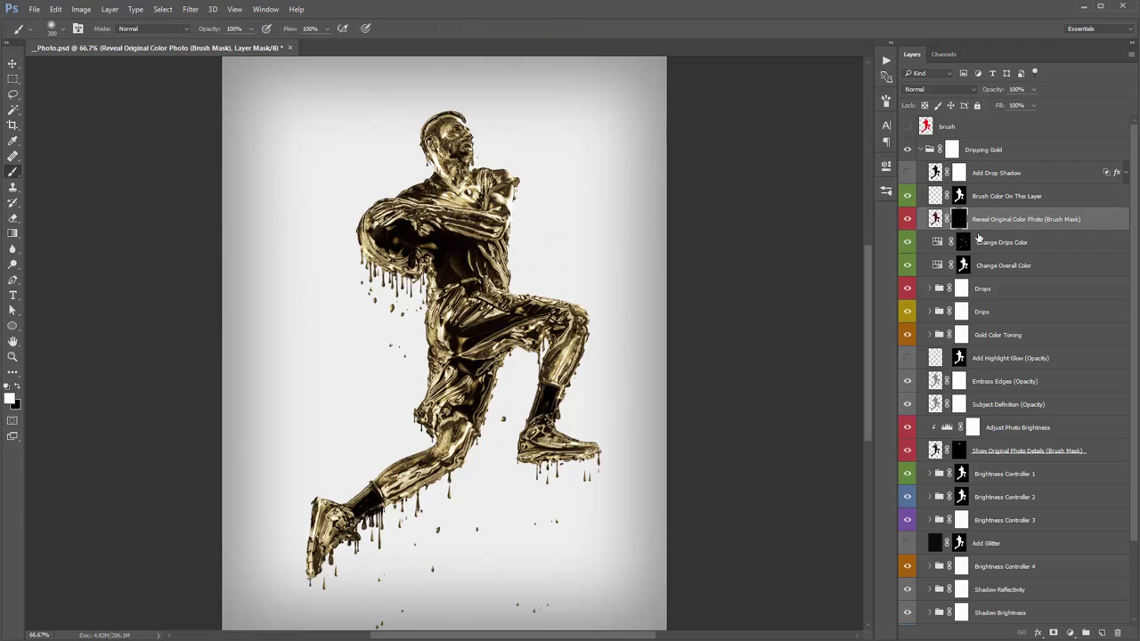
mouse_move(433, 140)
mouse_down()
mouse_move(433, 128)
mouse_move(526, 227)
mouse_up()
mouse_move(387, 356)
mouse_down()
mouse_move(450, 348)
mouse_move(374, 339)
mouse_up()
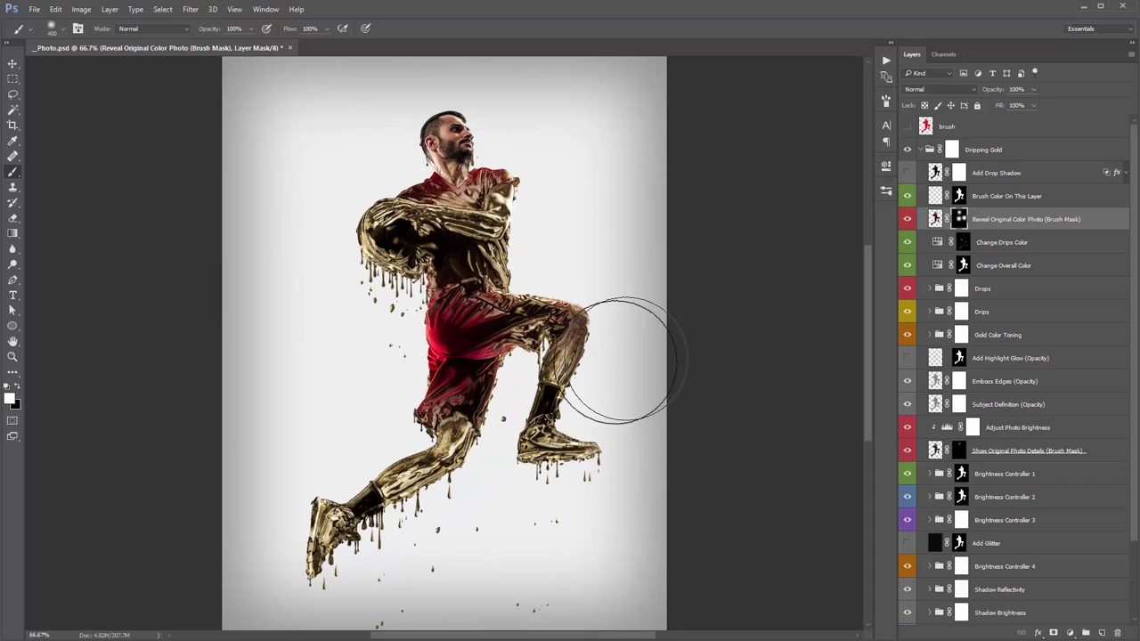
key(v)
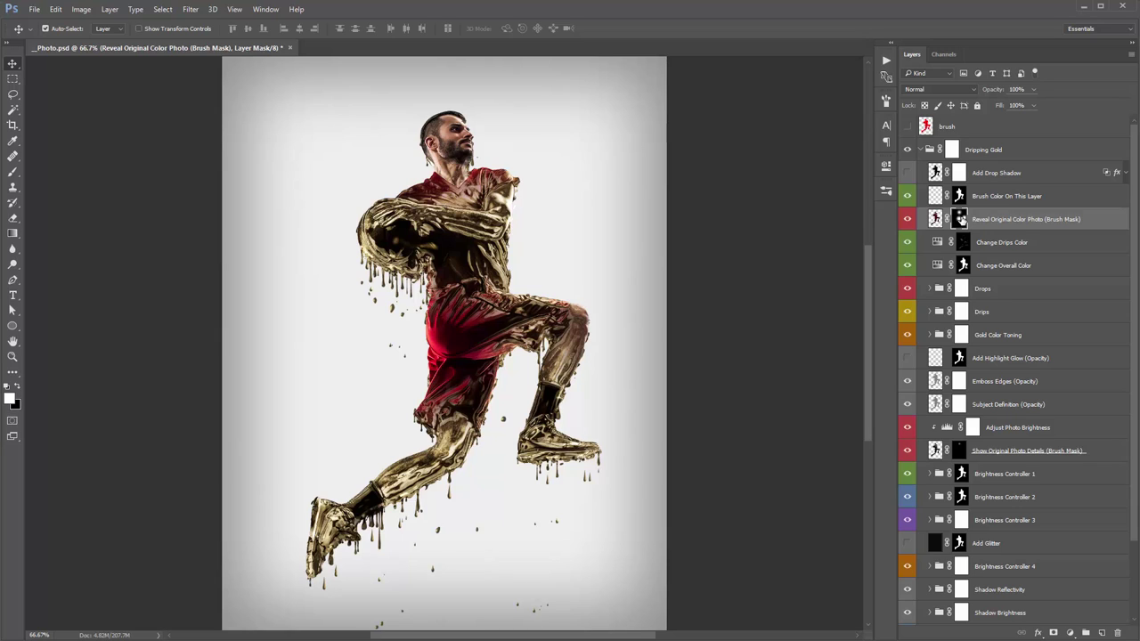
shift+click(961, 219)
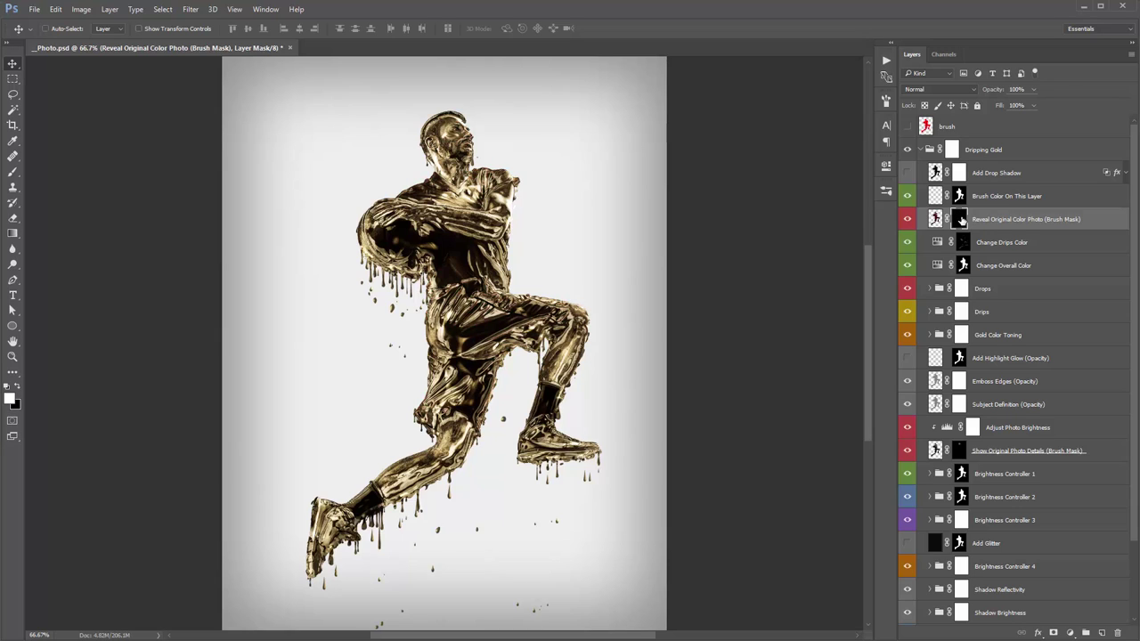
Hide the Drops and Drips groups and keep the Drips group selected
scroll(967, 220, down, 3)
click(1004, 220)
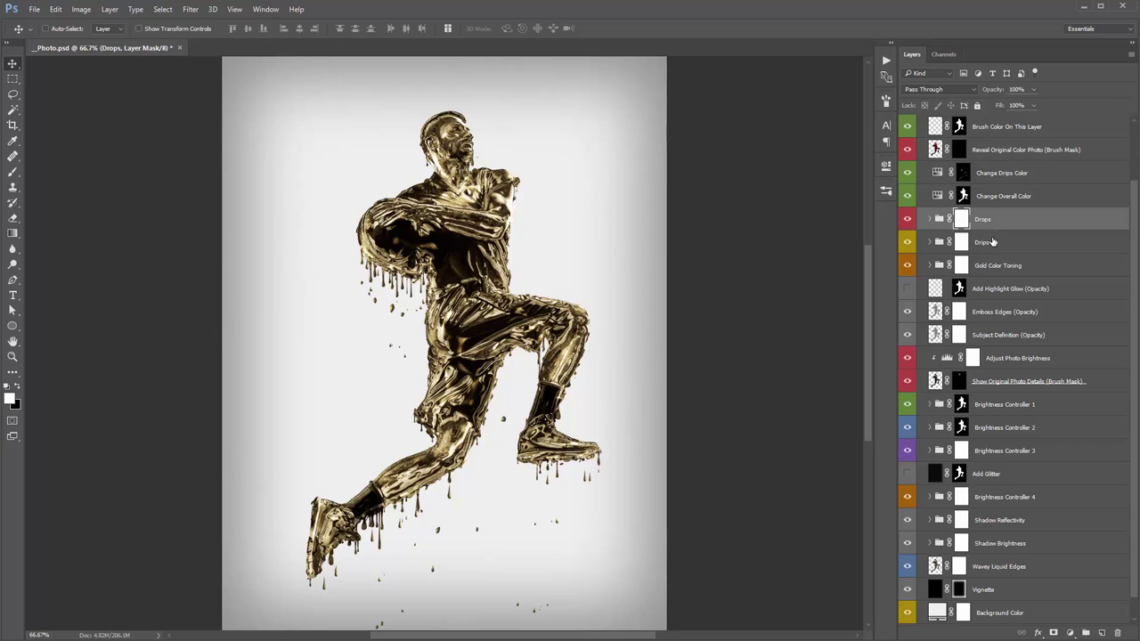
shift+click(1006, 232)
click(1010, 223)
scroll(989, 221, down, 1)
click(989, 221)
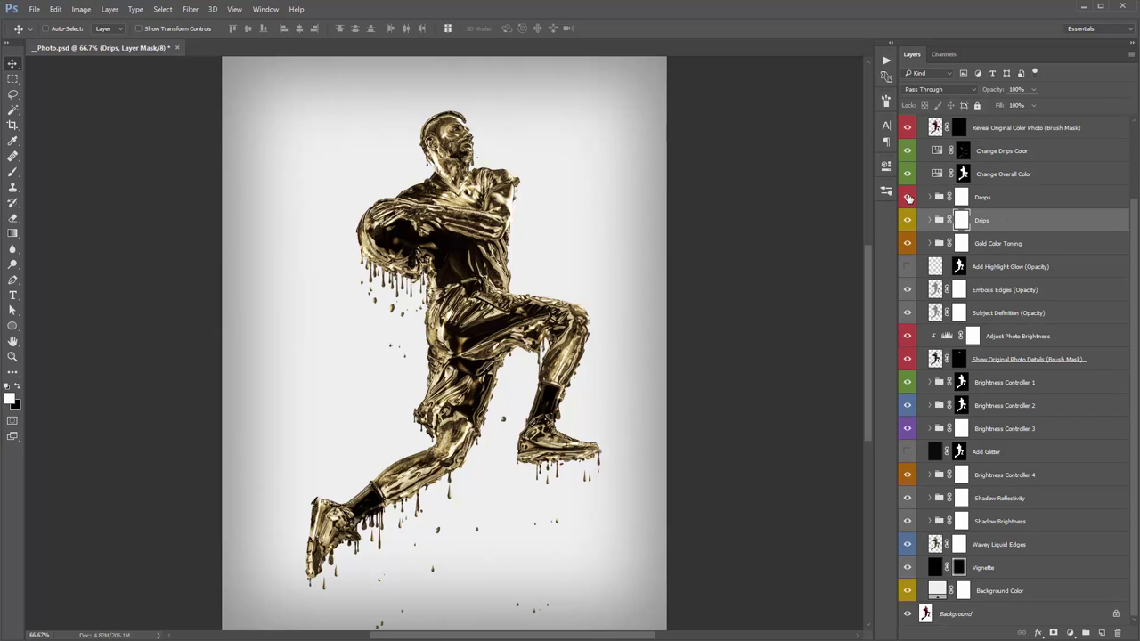
drag(908, 198, 907, 220)
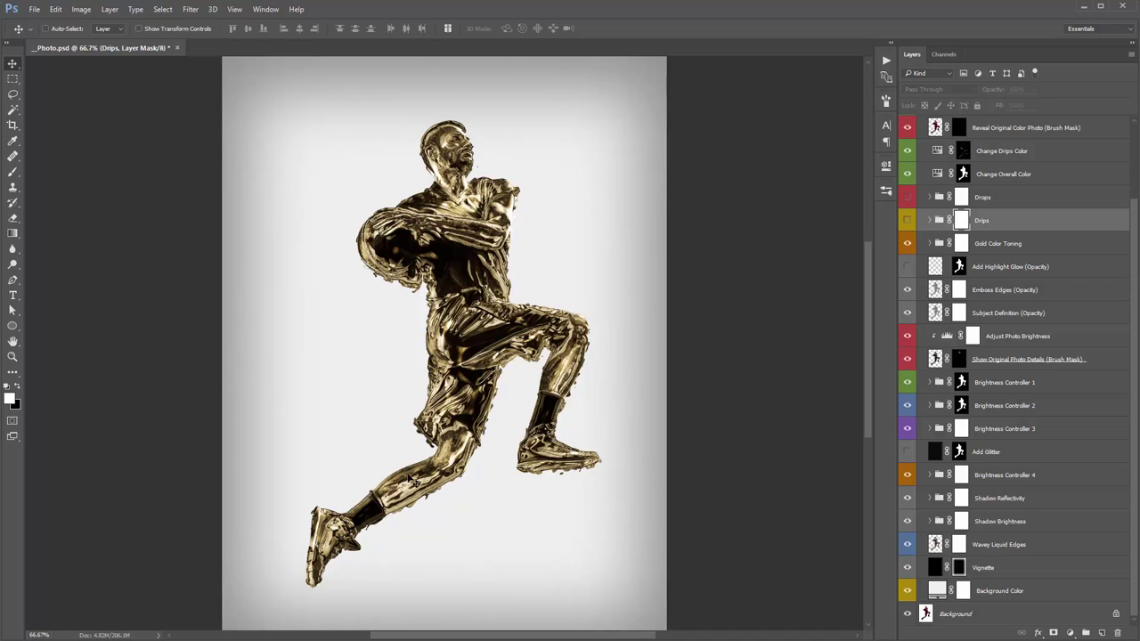
click(1004, 211)
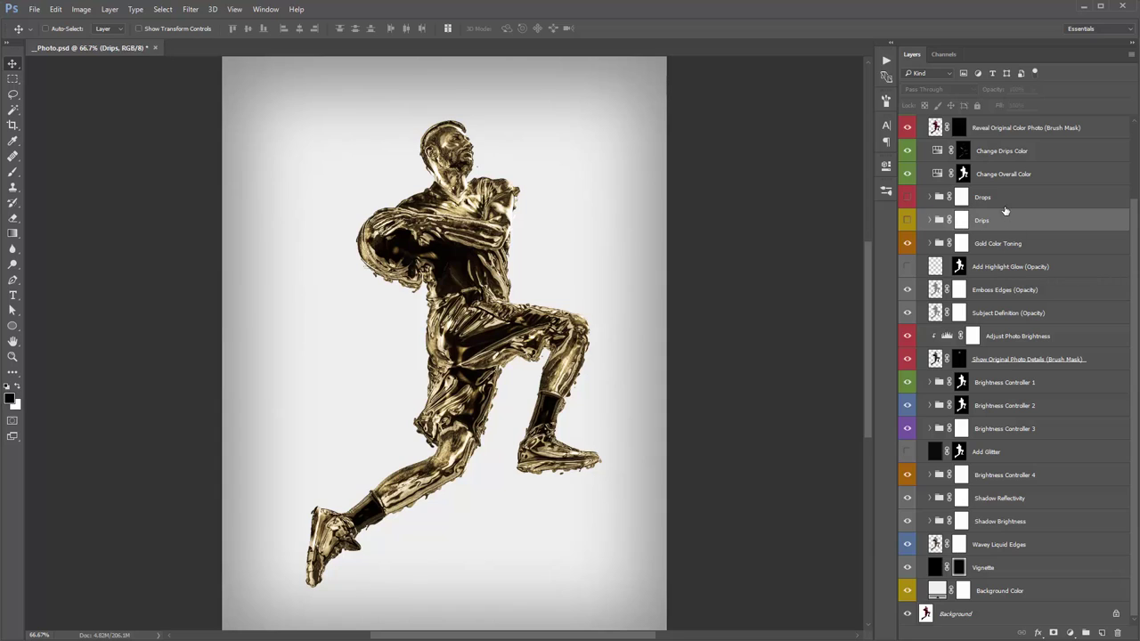
Toggle the Wavey Liquid Edges layer off and back on to compare the subject's outline with and without it
click(971, 548)
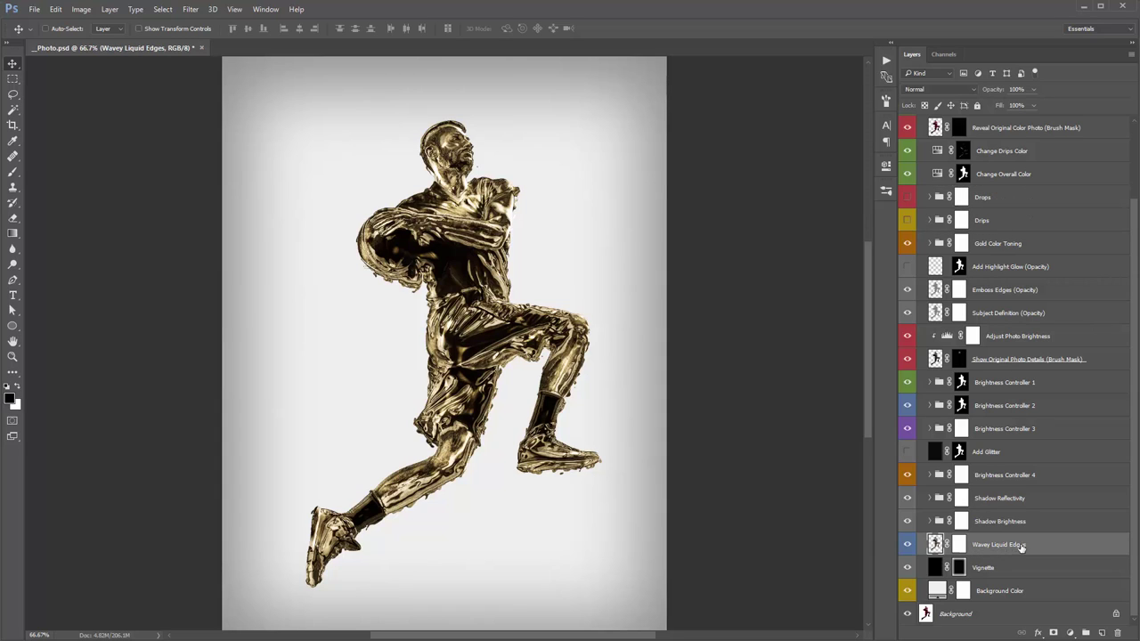
click(907, 547)
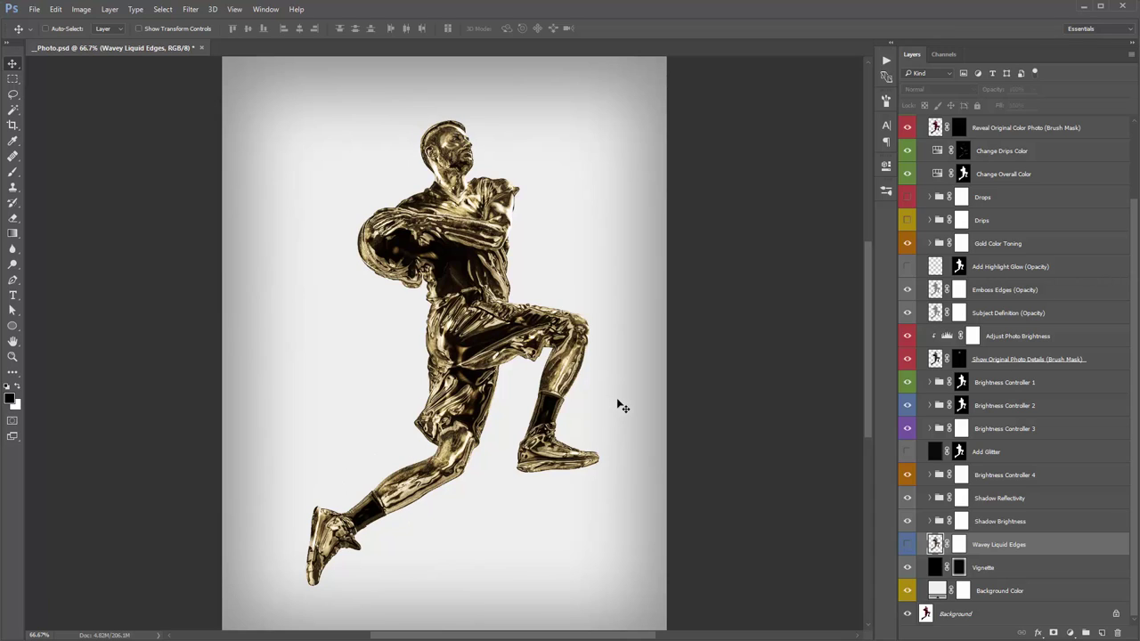
click(907, 544)
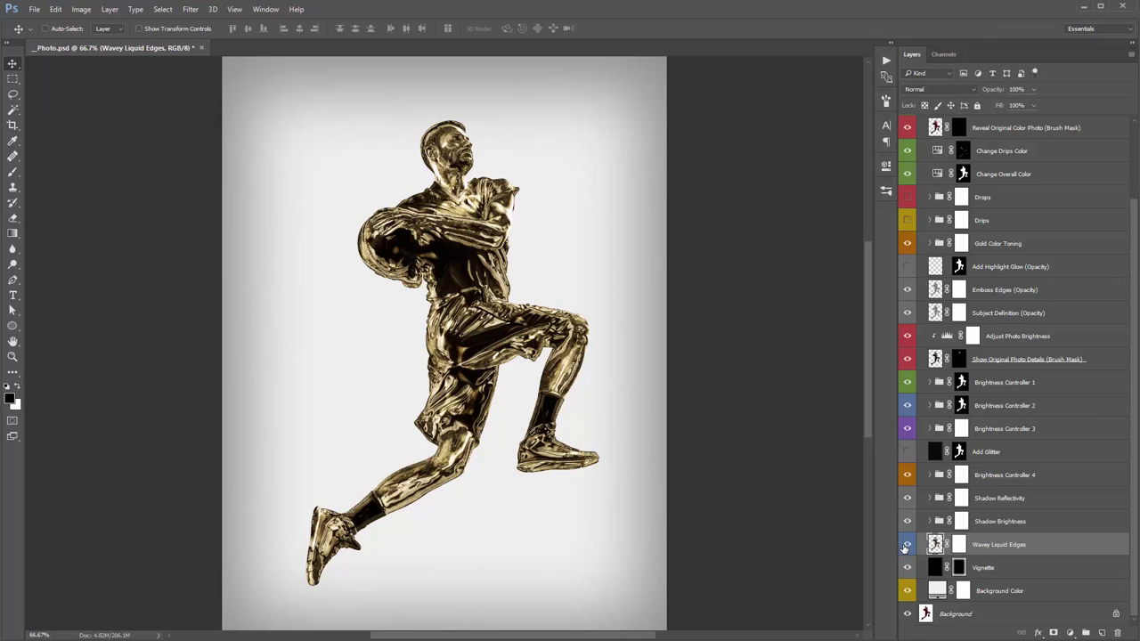
scroll(906, 534, up, 2)
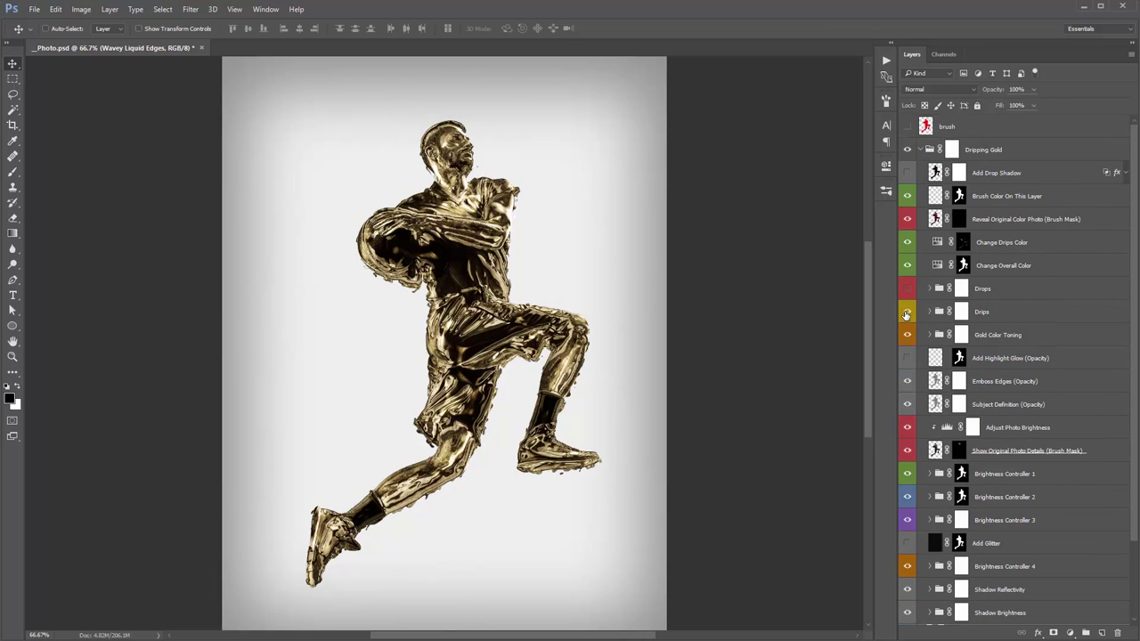
Make the Drips and Drops groups visible again and select the Drops group
click(906, 289)
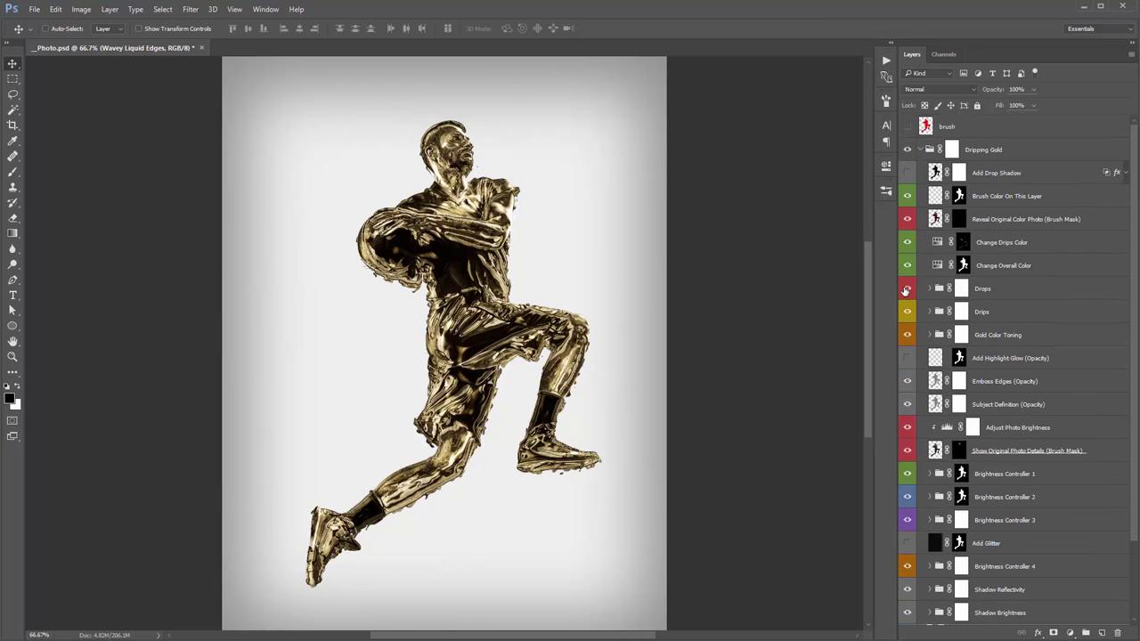
click(986, 312)
click(984, 297)
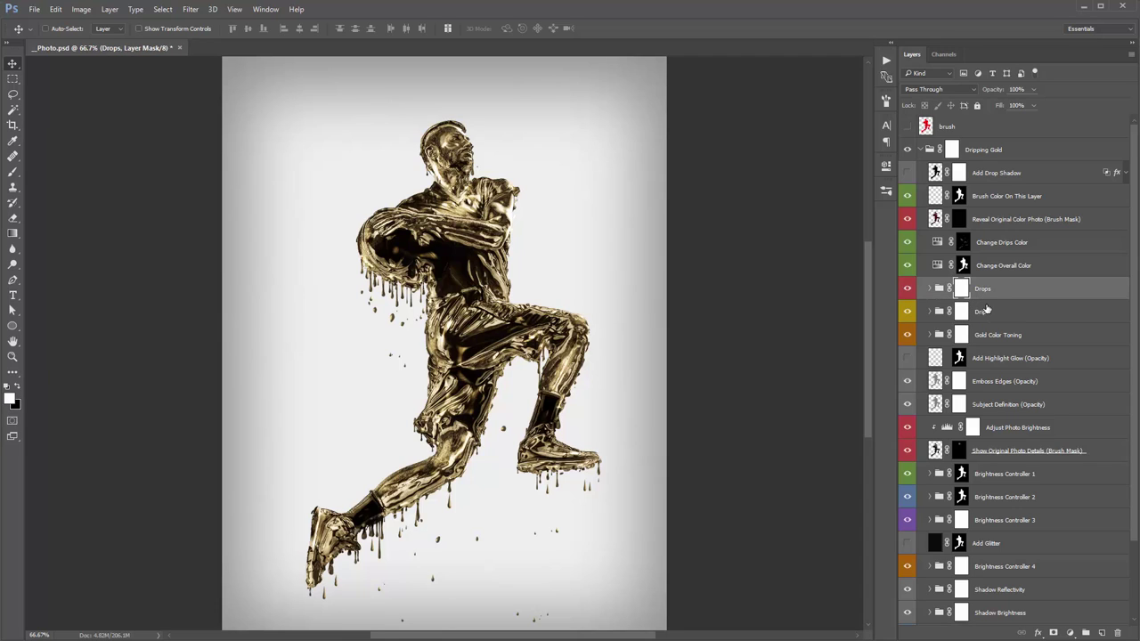
Expand the Drips group and select its subgroups Drips 1 through Drips 5
click(1011, 316)
click(929, 312)
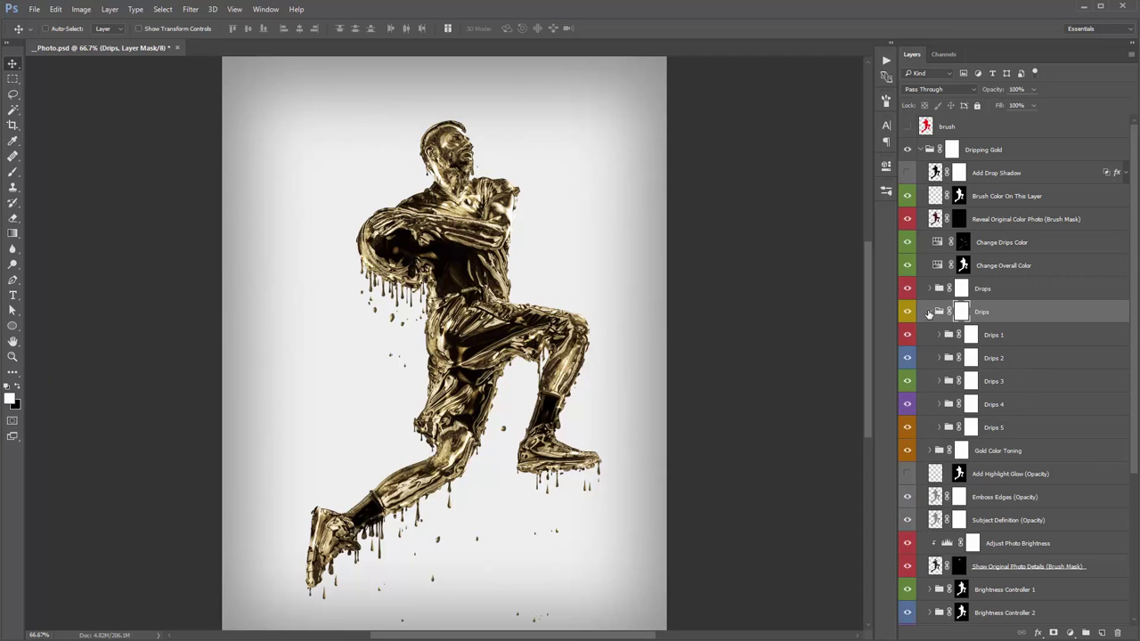
scroll(929, 314, down, 1)
click(1007, 292)
shift+click(1021, 381)
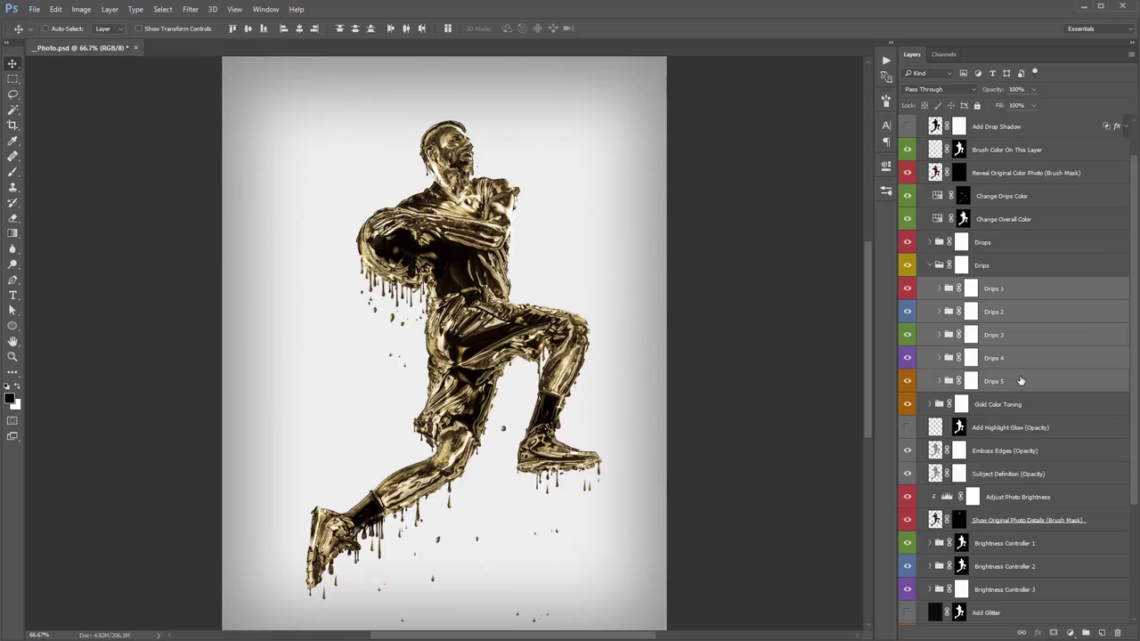
Hide Drips 1, Drips 3 and Drips 5 to preview fewer drips, and show them all again
click(1022, 293)
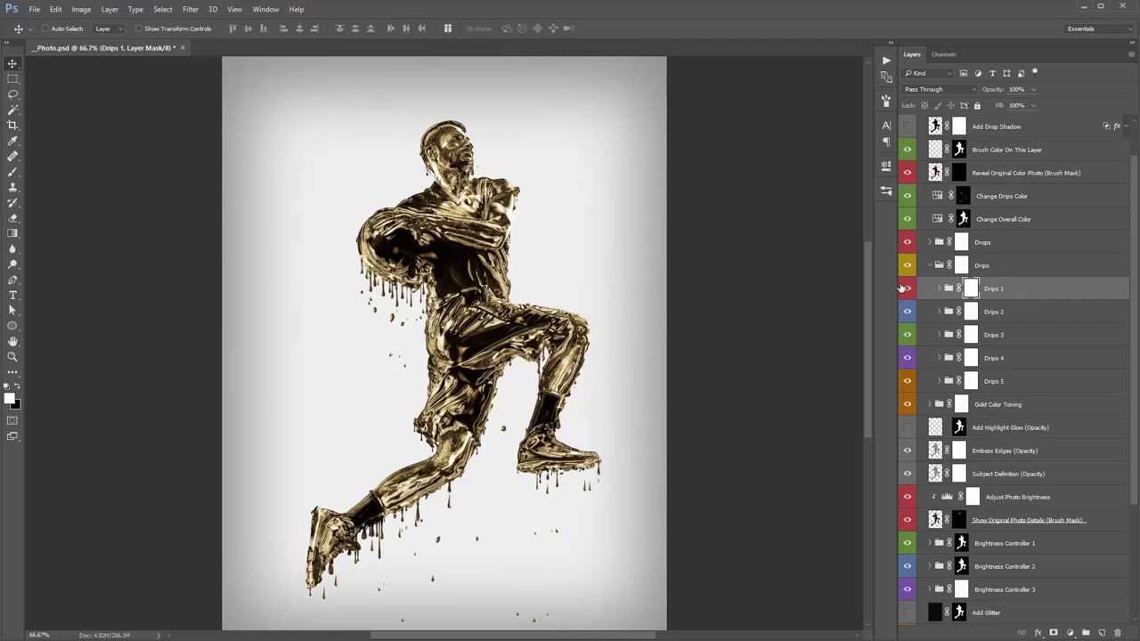
click(906, 288)
click(907, 336)
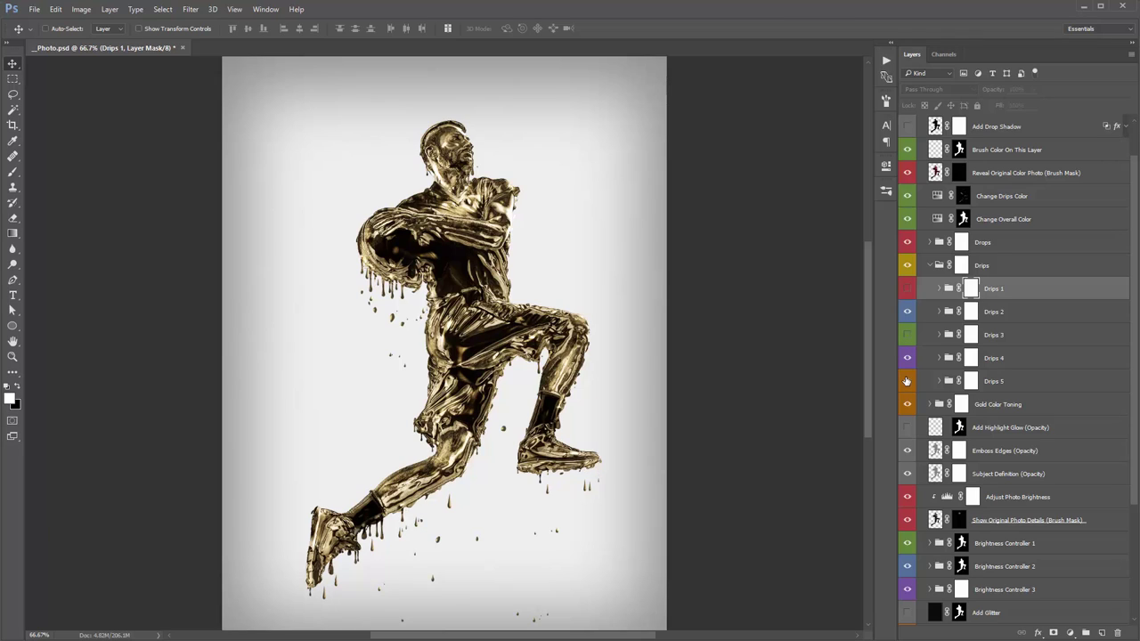
click(907, 381)
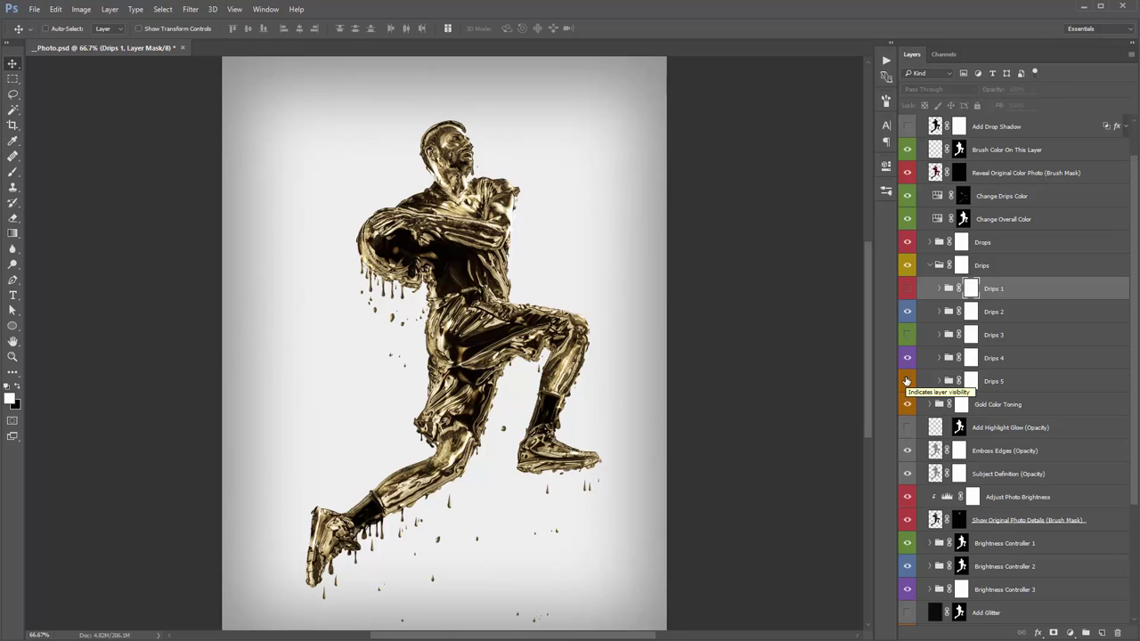
click(906, 334)
click(907, 288)
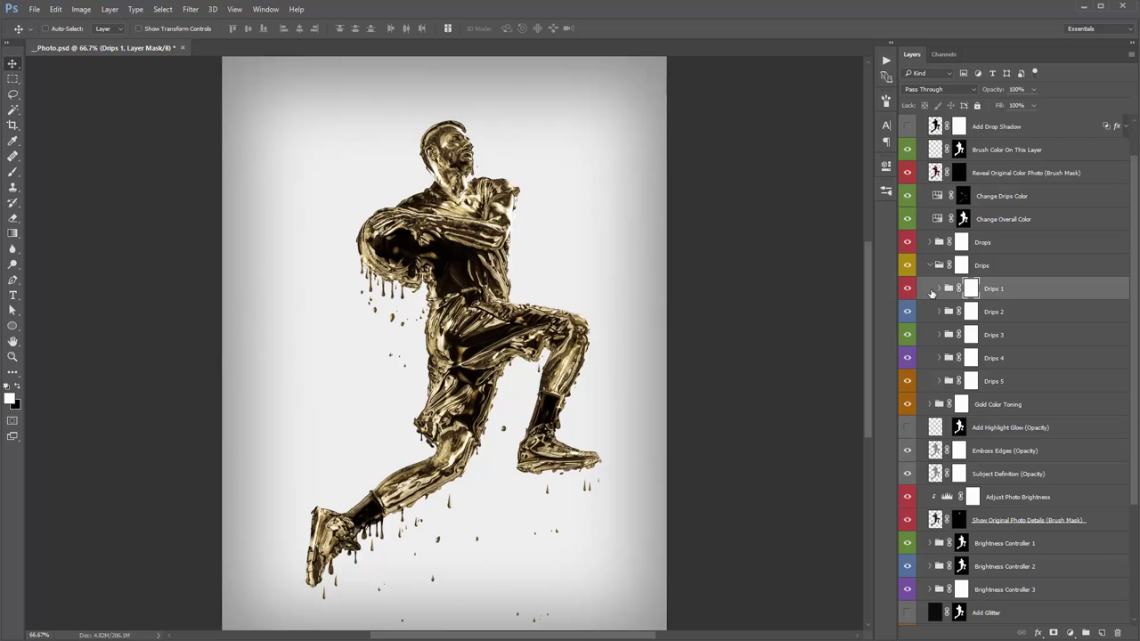
Expand the Drips 1 group and look through its Drip_1 Connector and Drip_1 Reflection layers
click(939, 289)
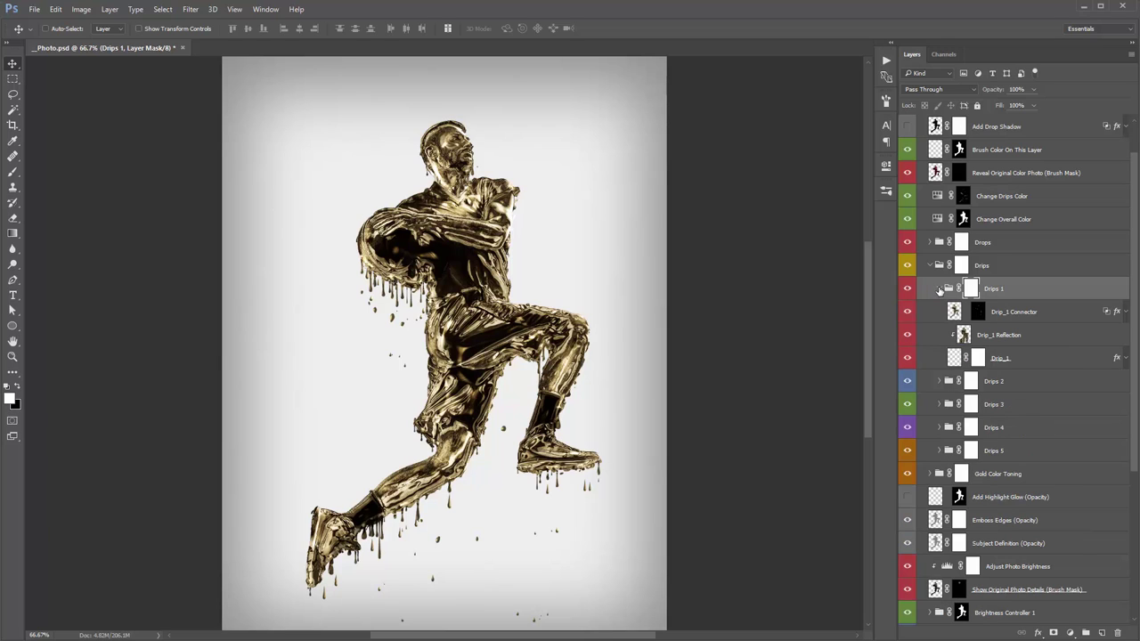
click(1047, 318)
click(1031, 336)
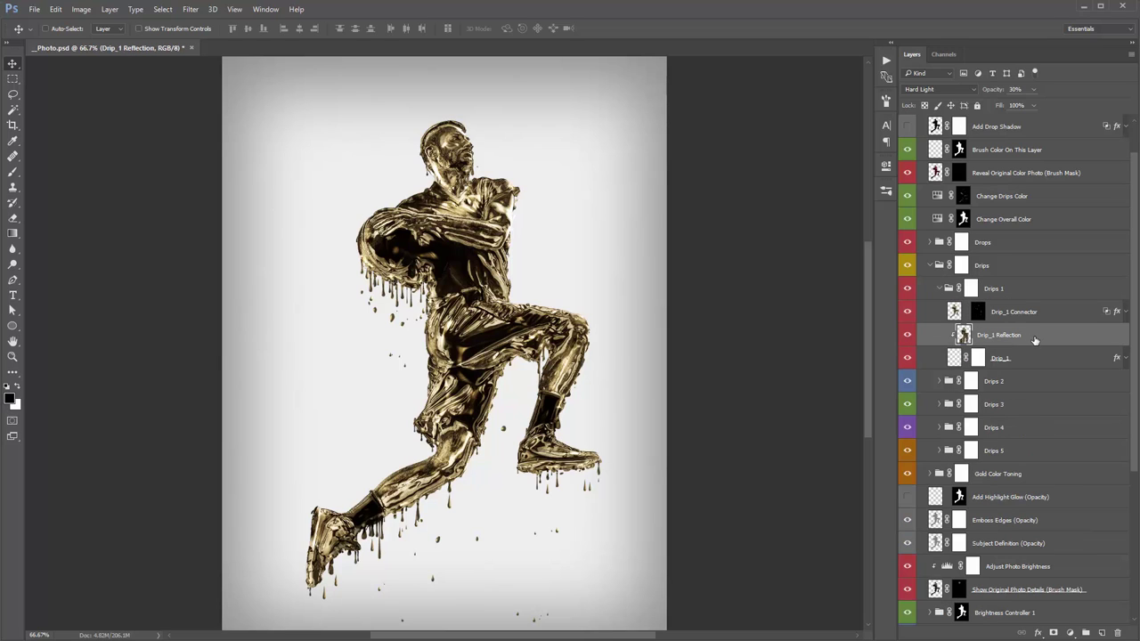
click(1038, 322)
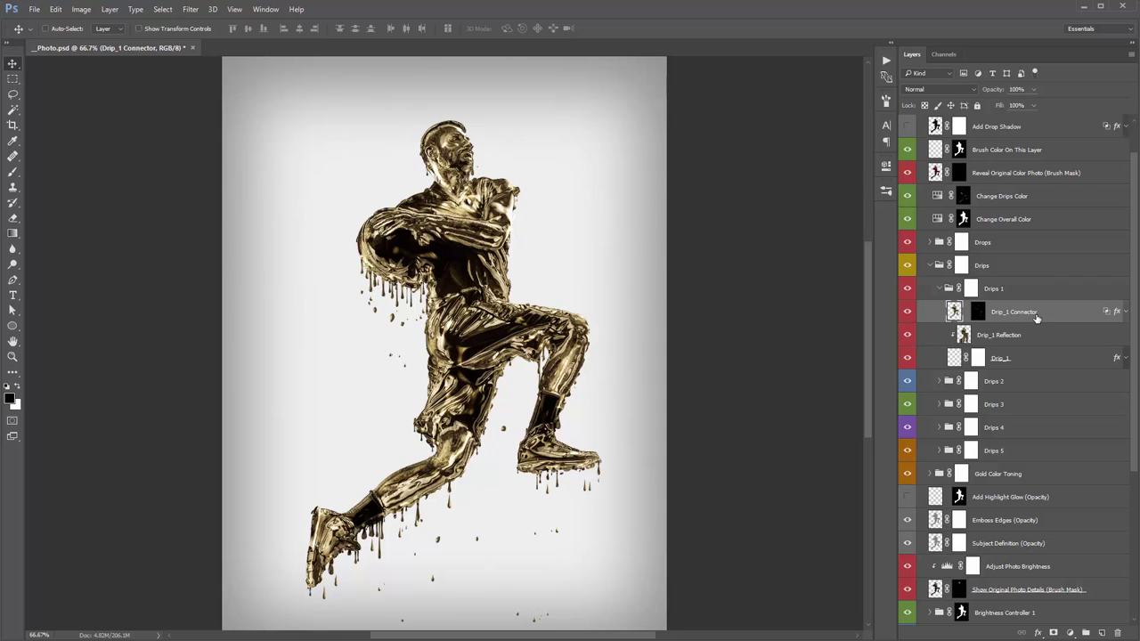
Toggle the Drip_1 Connector layer off and on, examining up close how drips join the body around the bent knee
click(907, 312)
click(908, 312)
key(z)
drag(545, 343, 633, 346)
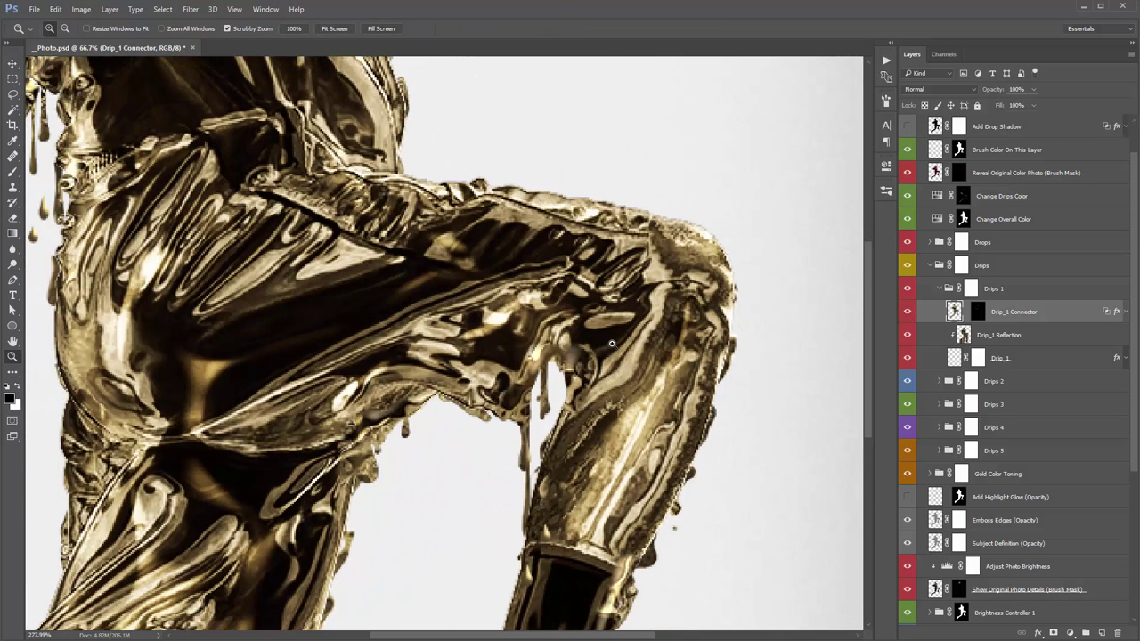
click(907, 312)
click(908, 312)
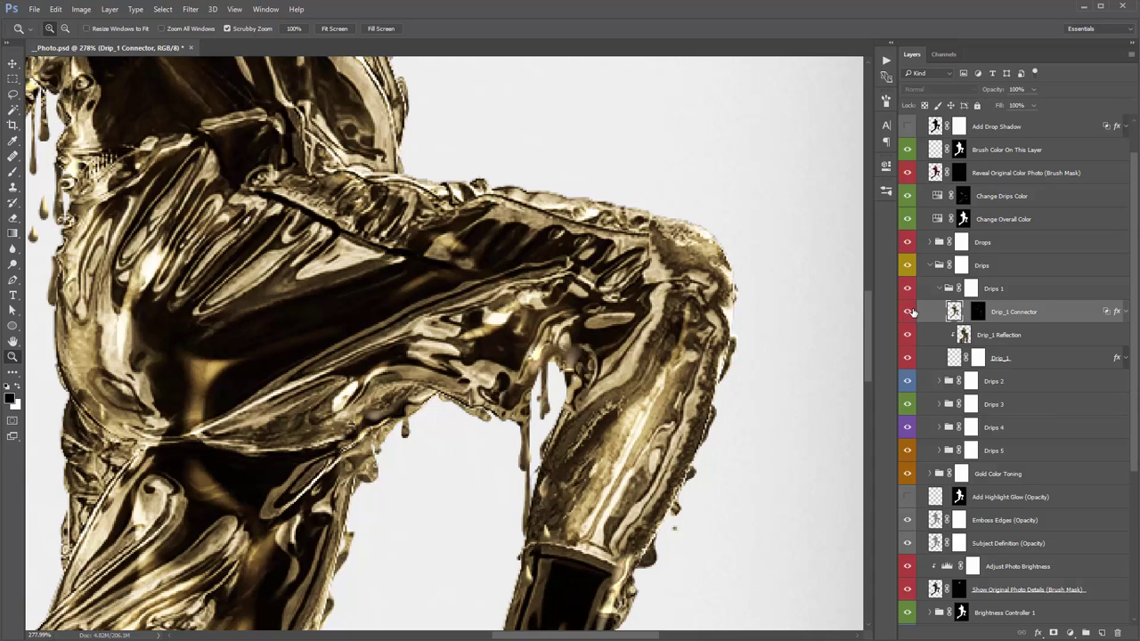
click(907, 311)
Toggle the Drip_1 Reflection layer off and on to compare the drips' reflections up close and on the whole image
click(1023, 342)
click(909, 336)
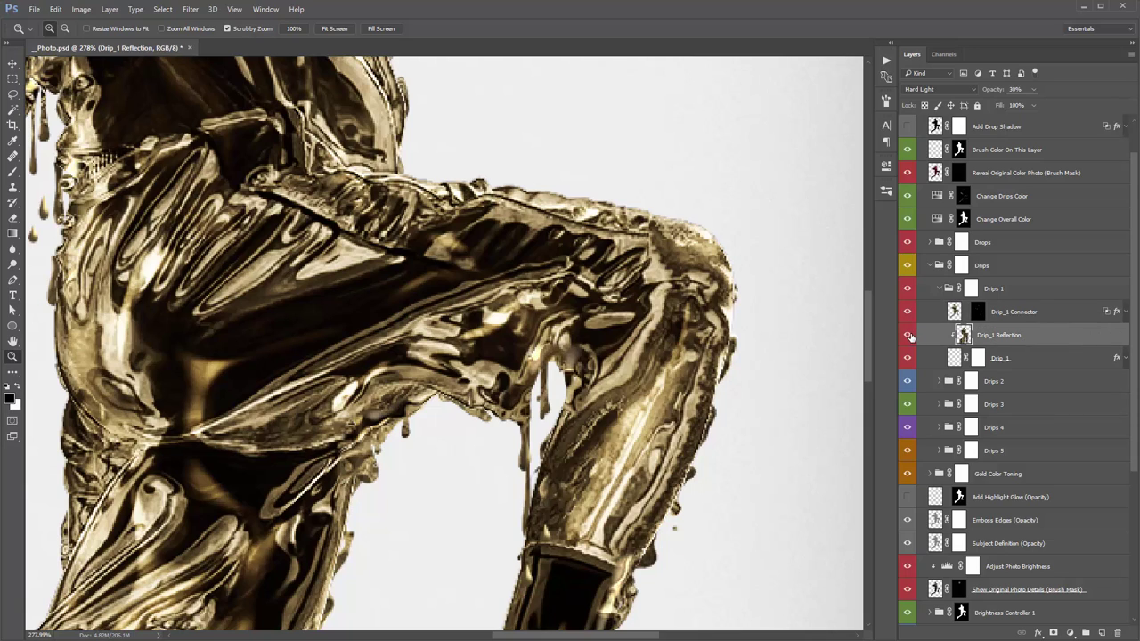
click(909, 335)
key(v)
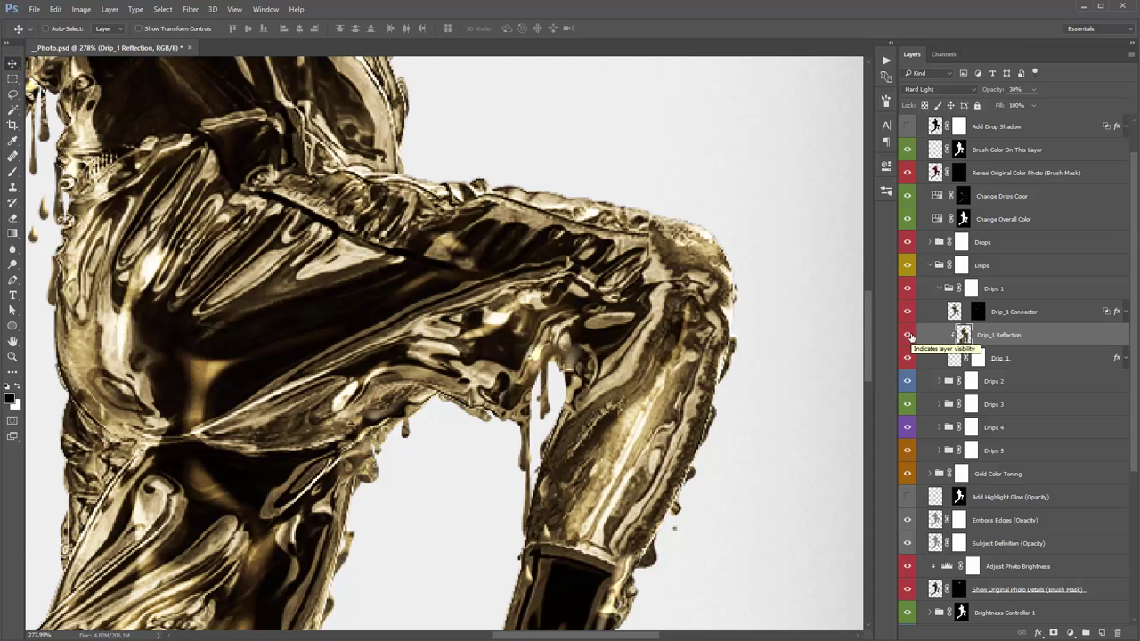
key(ctrl+0)
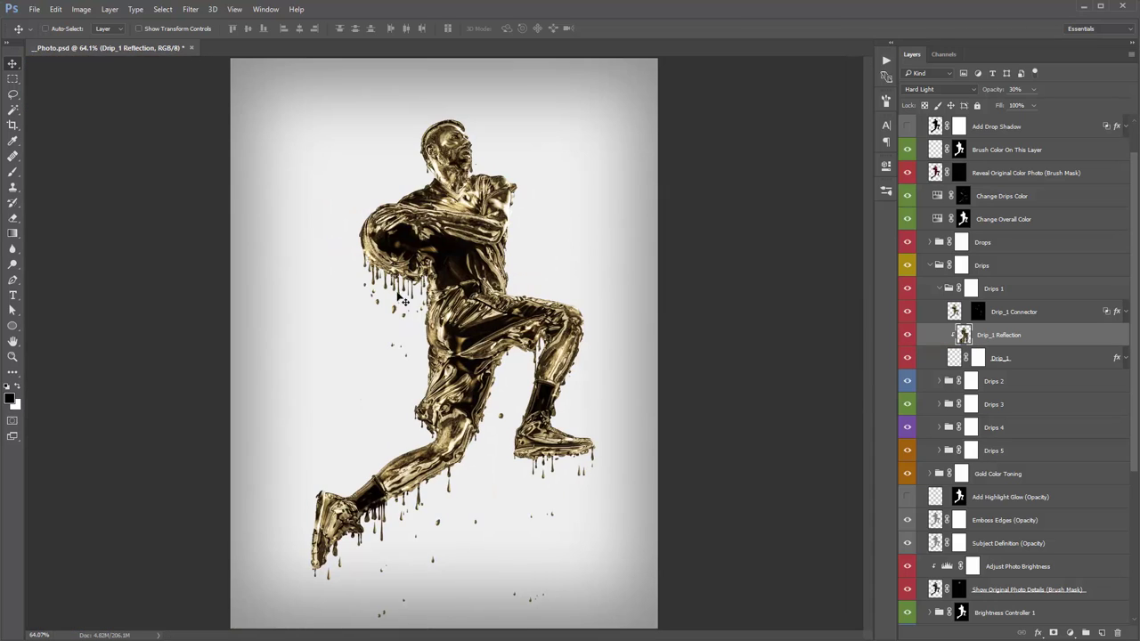
click(909, 337)
Select the Drip_1 layer and toggle it off and back on to compare the image with and without its drips
click(1042, 359)
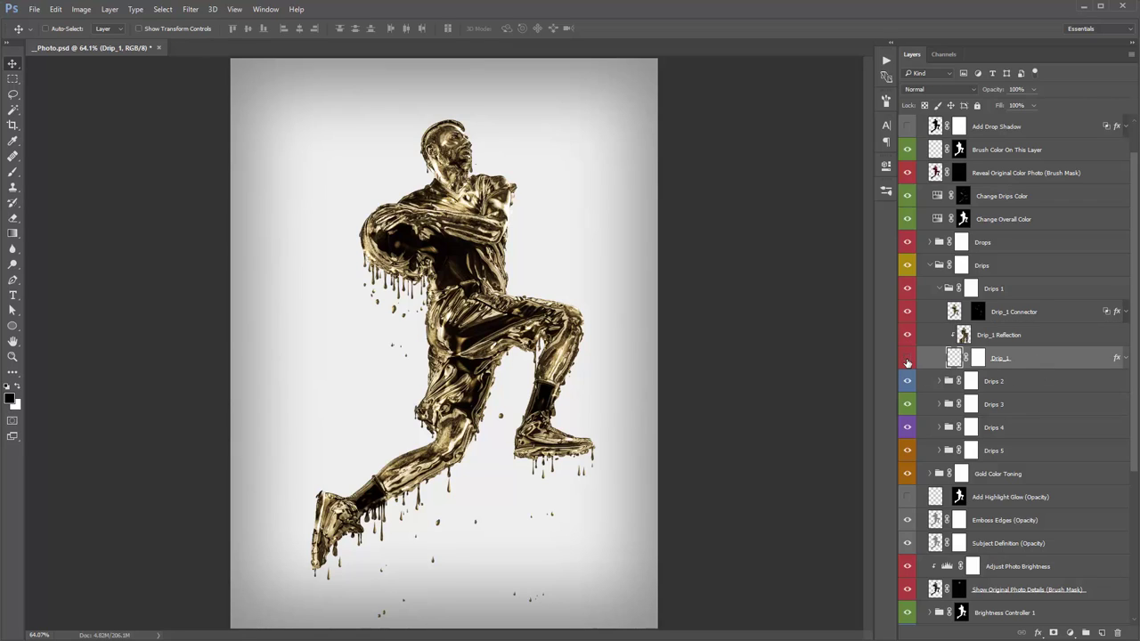
click(907, 360)
click(907, 359)
Try different Bevel & Emboss light angles in the Drip_1 layer's style, and cancel the changes
double_click(1081, 360)
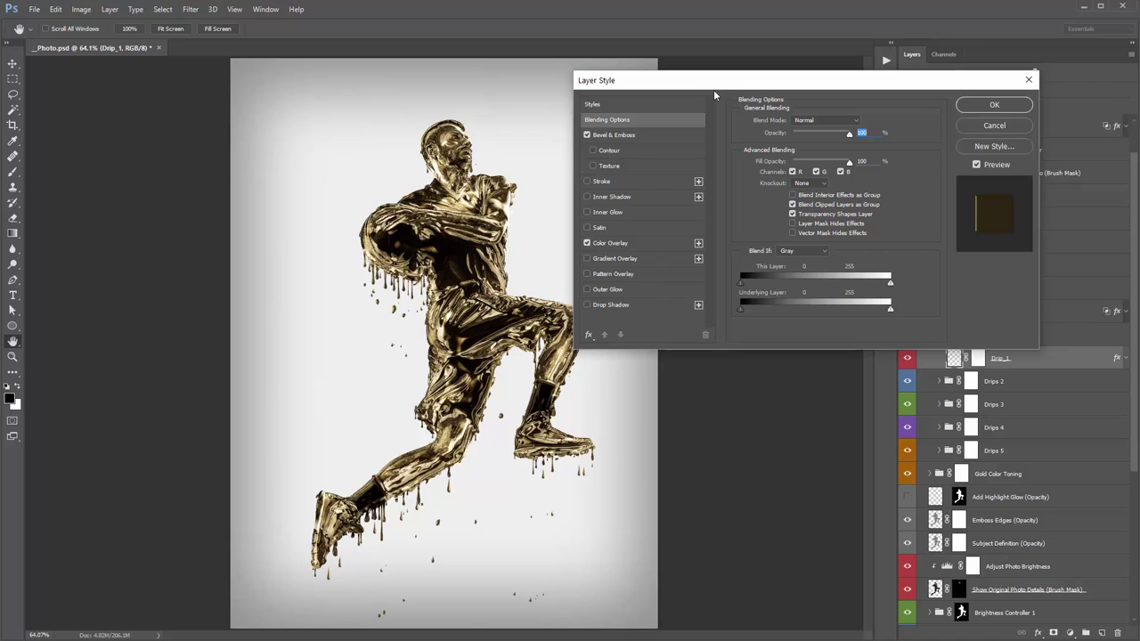
drag(614, 82, 624, 80)
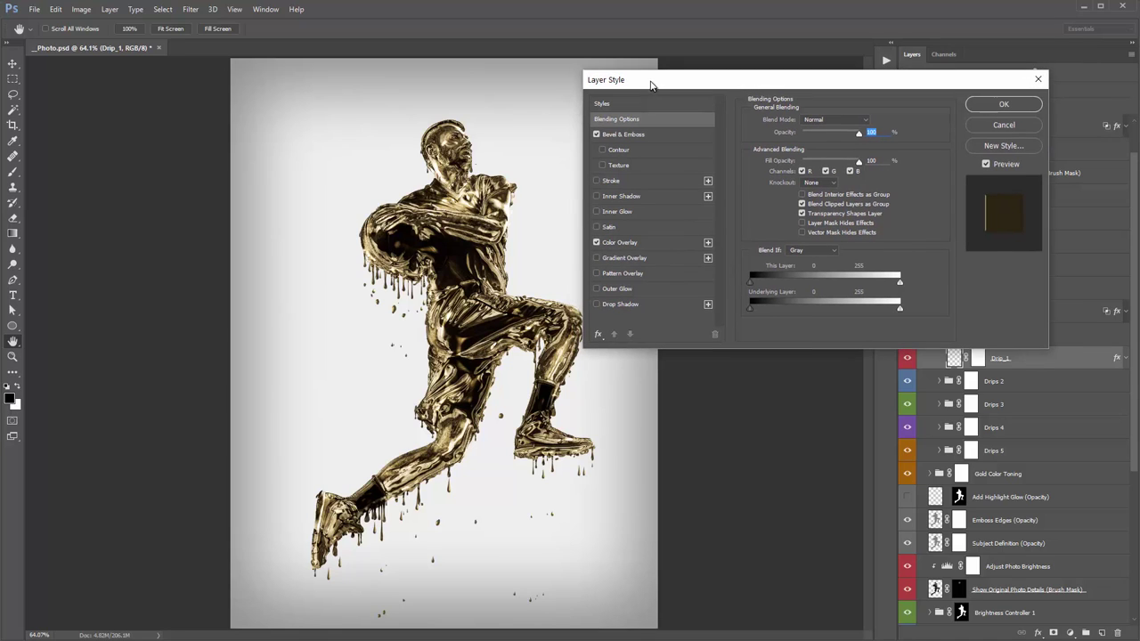
click(623, 134)
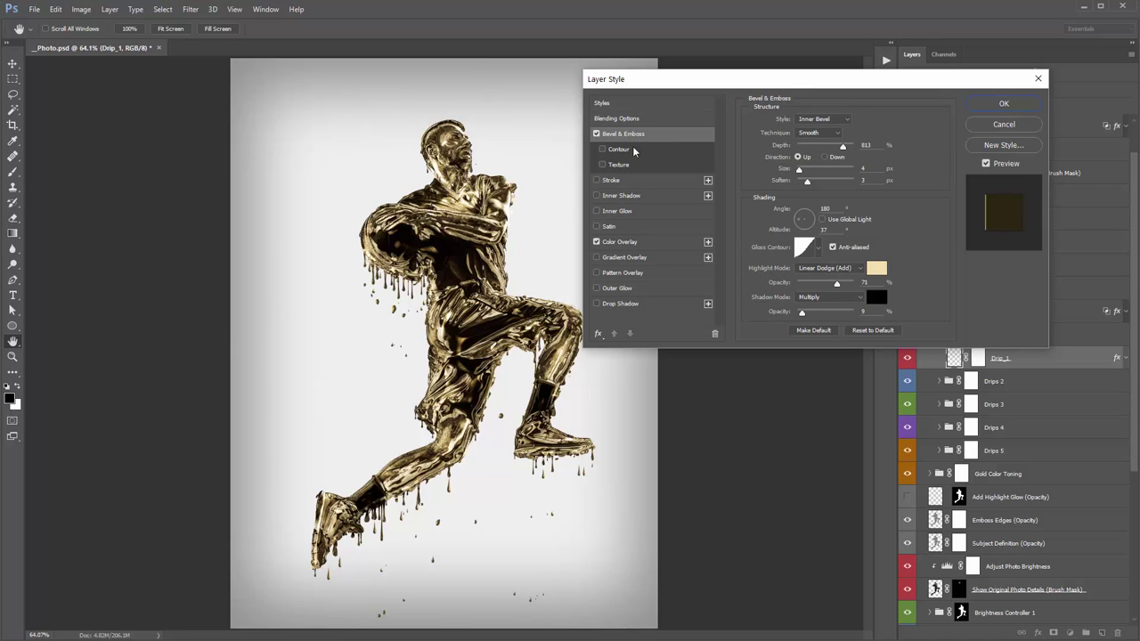
click(811, 228)
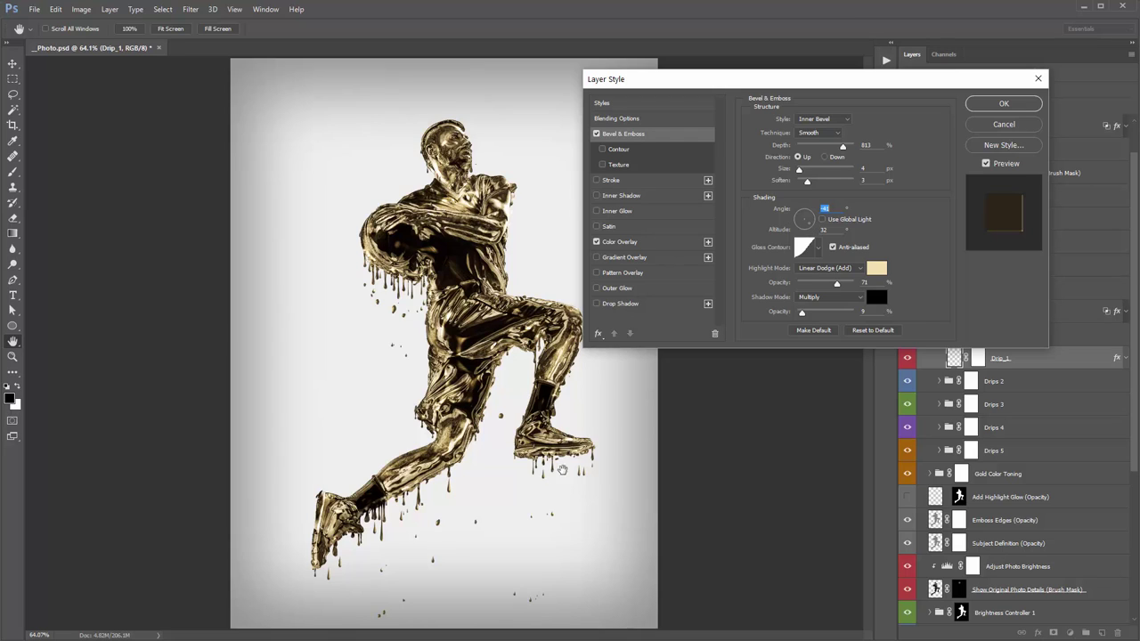
click(806, 219)
click(800, 231)
click(995, 130)
Collapse the Drips 1 and Drips groups and select the Drips group
click(929, 287)
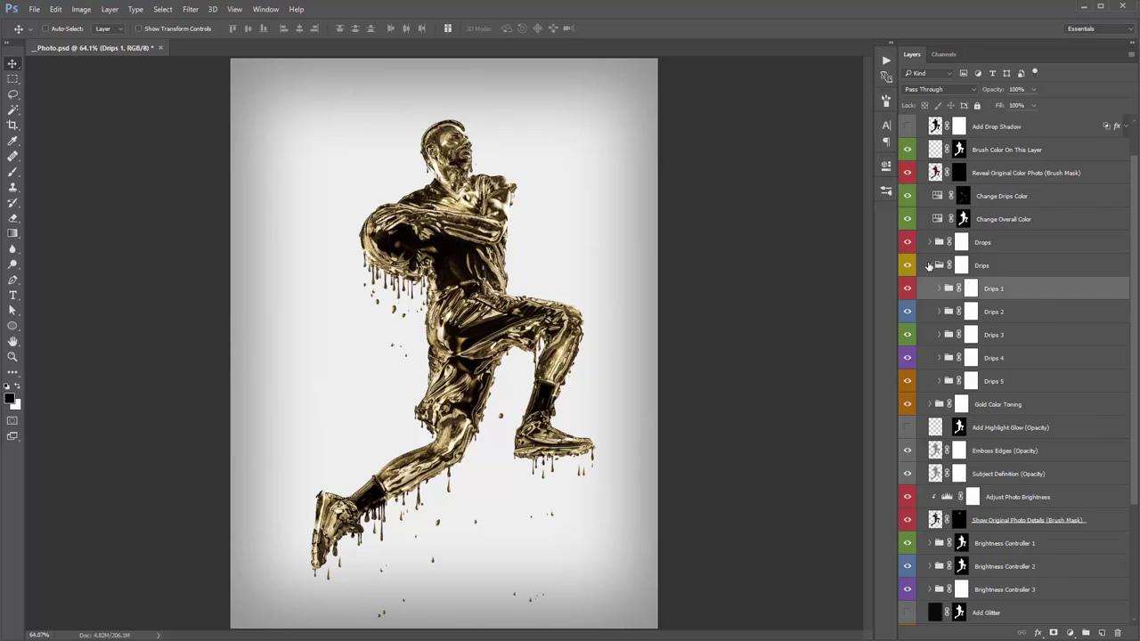
click(930, 265)
click(1006, 265)
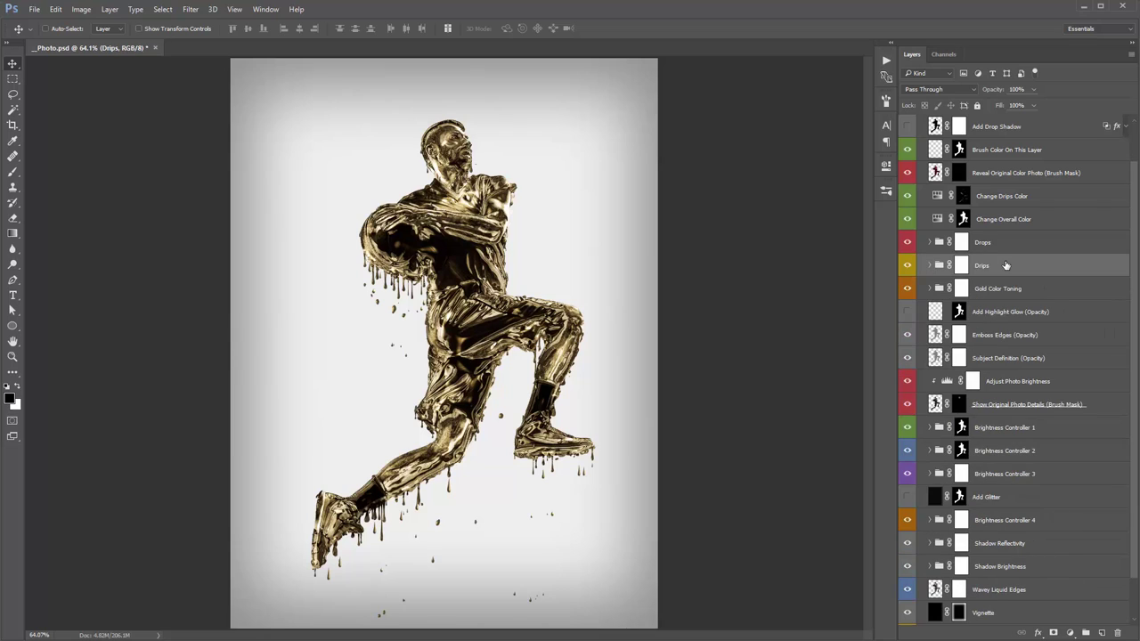
Expand the Drops group, select Drops_1 through Drops_4, and check their visibility
click(930, 242)
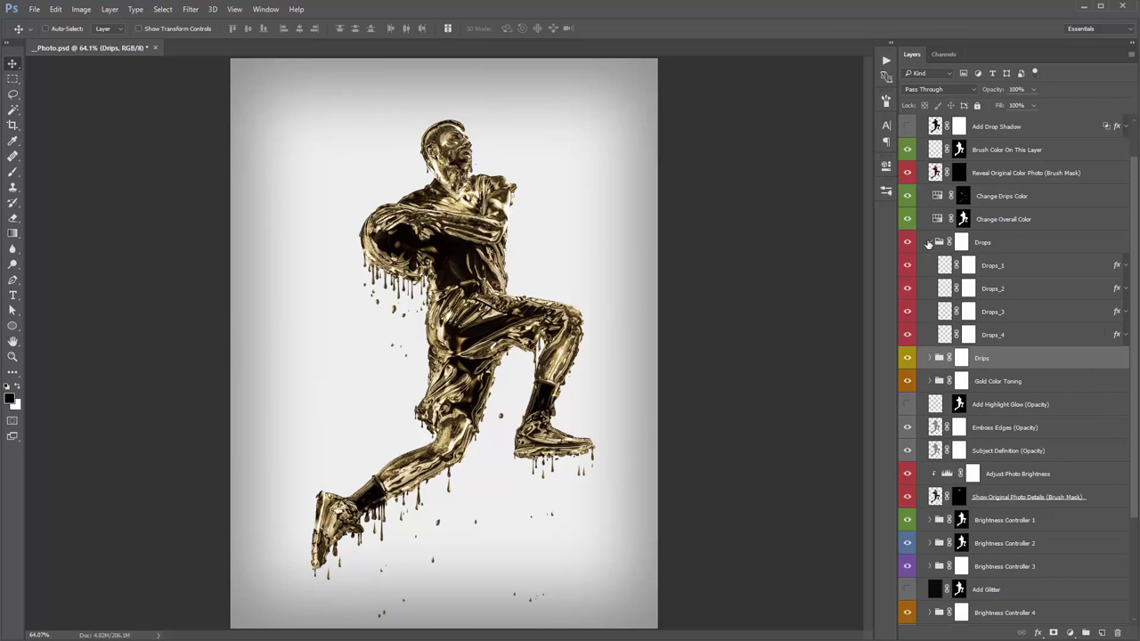
click(1009, 267)
shift+click(1021, 334)
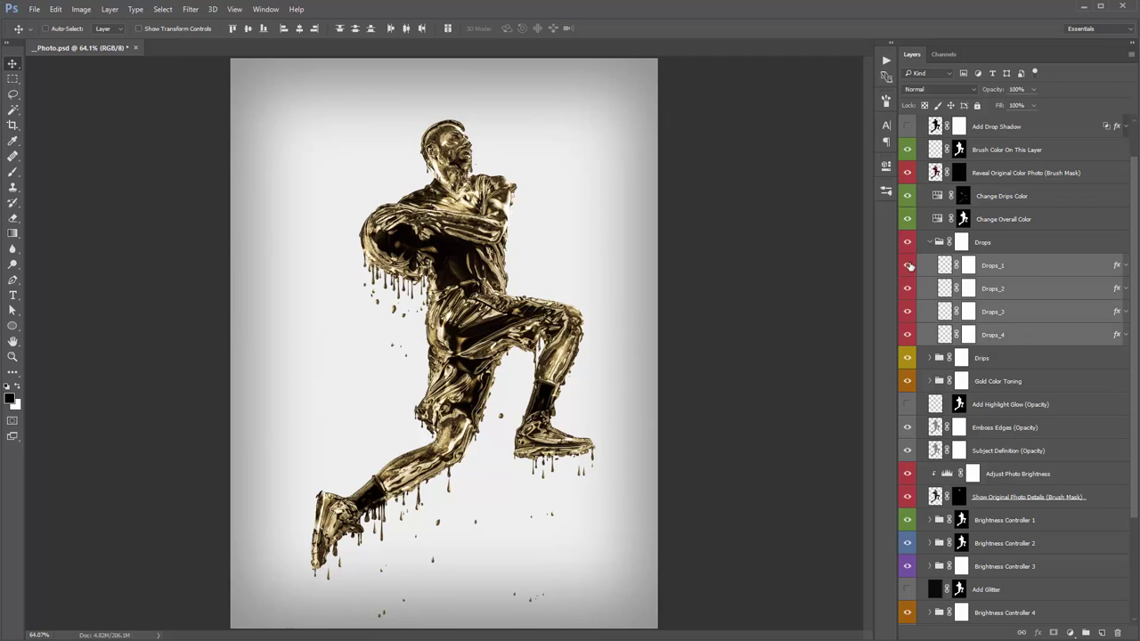
mouse_move(908, 266)
mouse_down()
mouse_move(911, 339)
mouse_move(908, 267)
mouse_up()
Duplicate the Drops_1 layer and move the copy so its drops sit away from the originals
click(1001, 267)
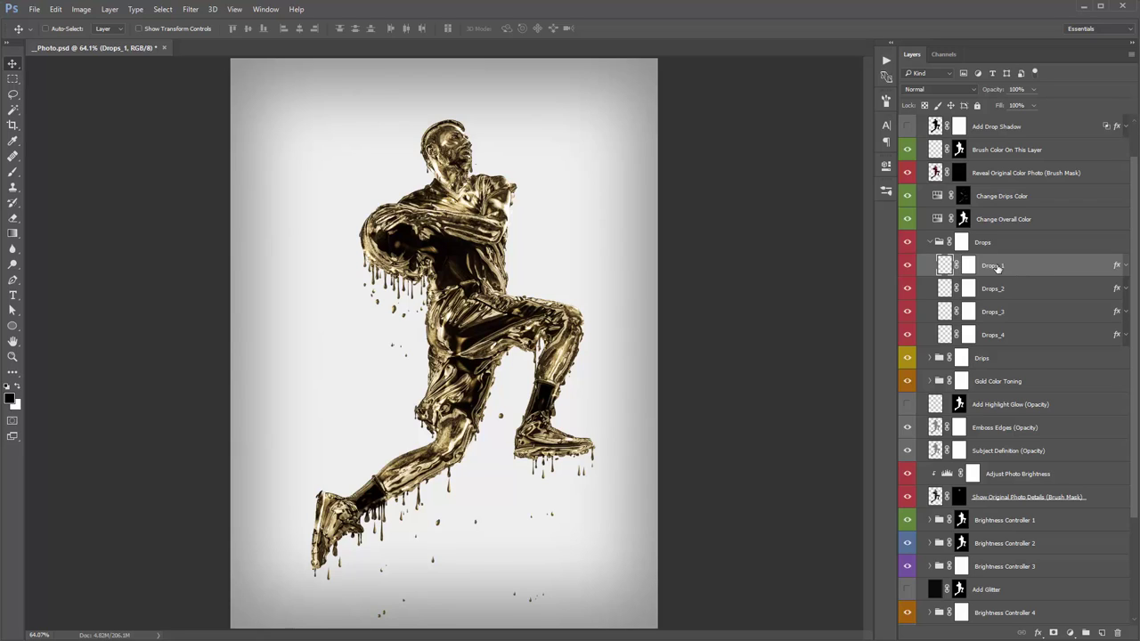
alt+drag(987, 267, 980, 278)
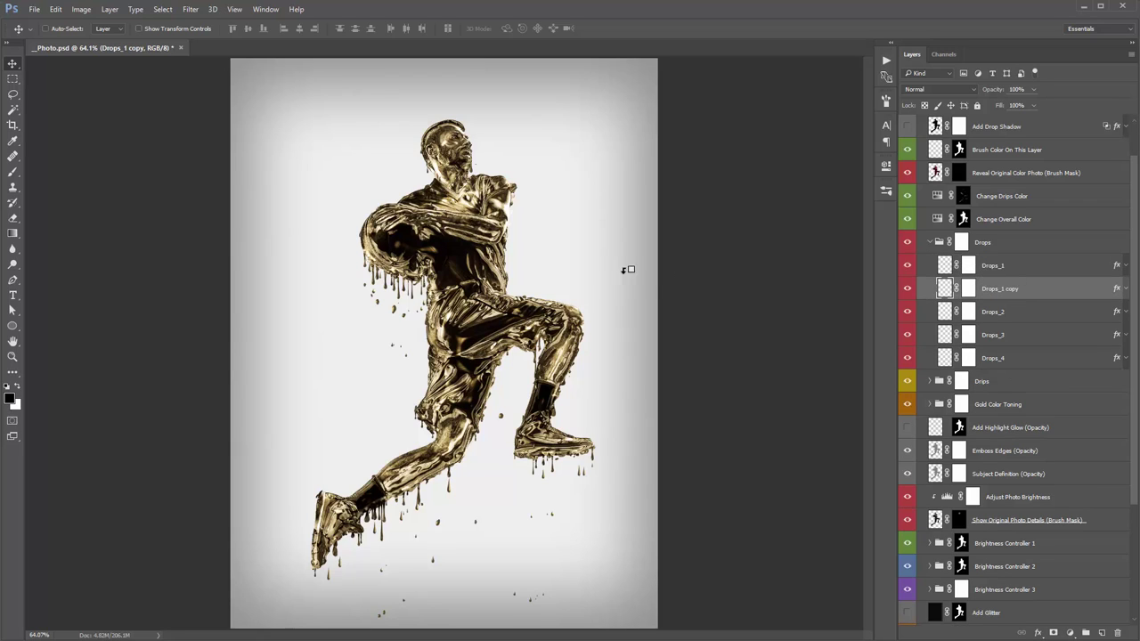
drag(573, 287, 567, 341)
drag(463, 313, 446, 321)
Marquee-select a single drop beside the player and replace the copied layer's mask with one revealing only that drop
key(m)
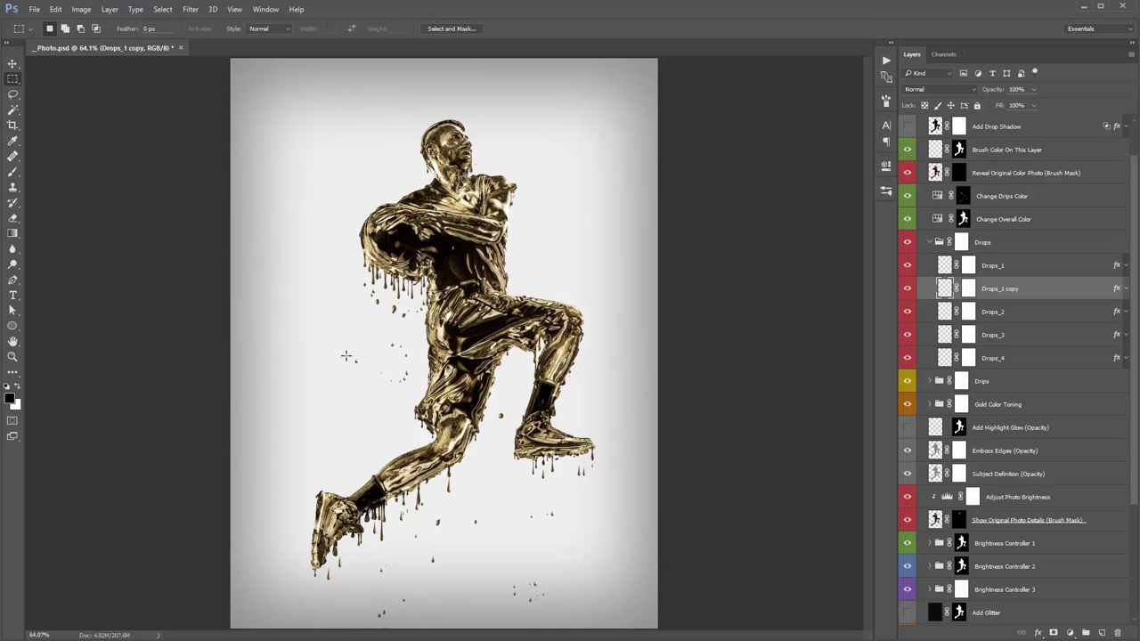
drag(347, 356, 363, 367)
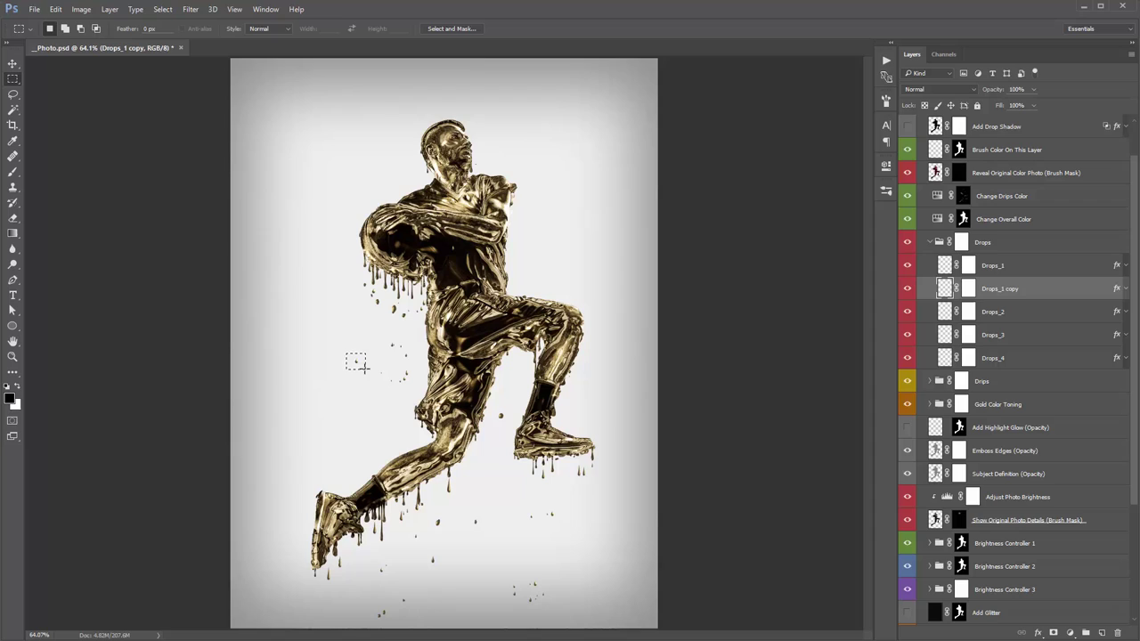
right_click(971, 290)
click(1008, 313)
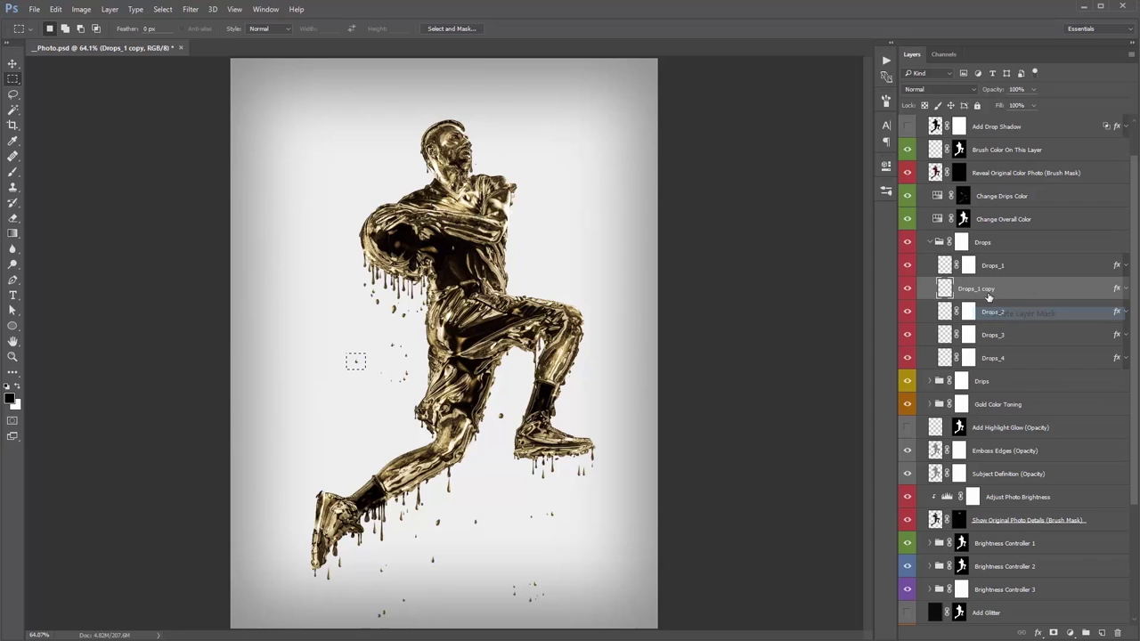
click(1053, 633)
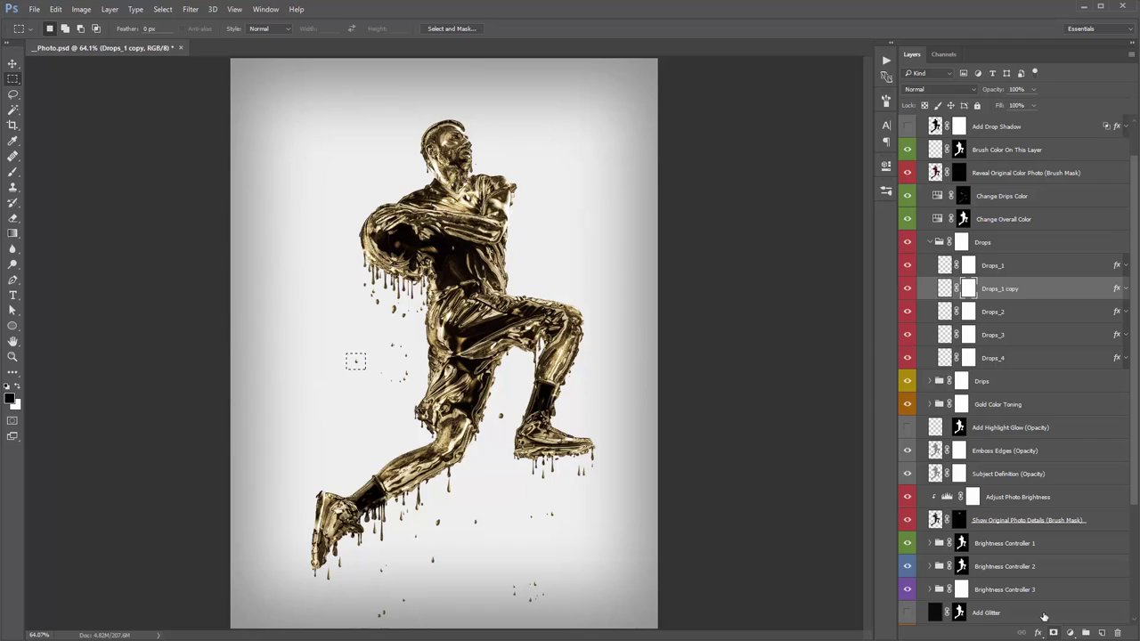
key(ctrl+i)
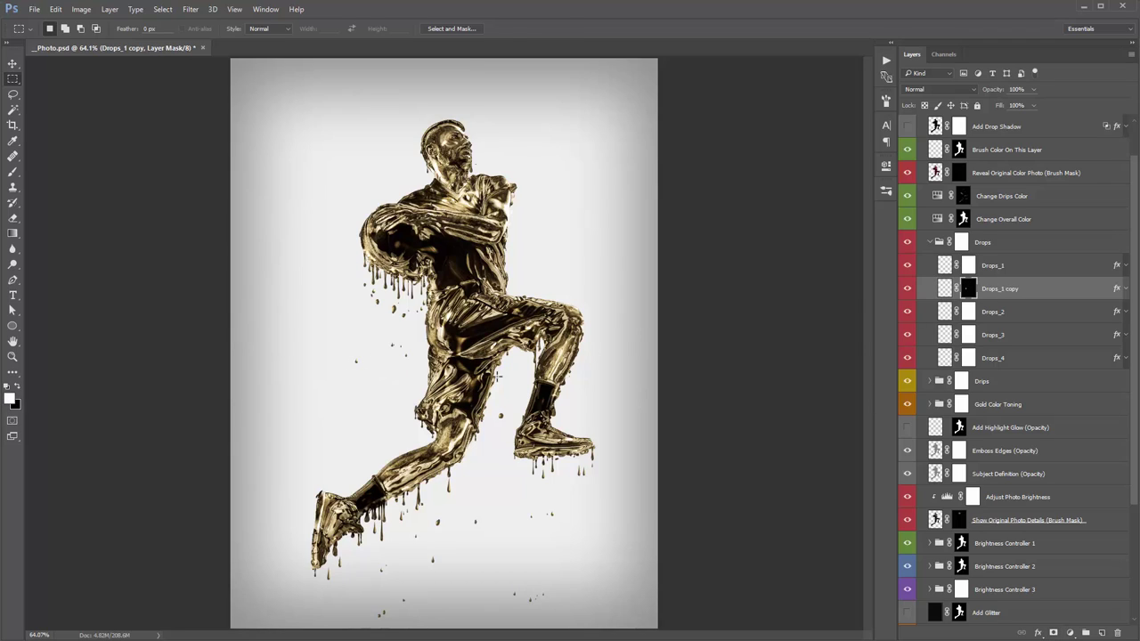
Move the isolated drop up to just below the basketball's drips, and delete the Drops_1 copy layer
key(v)
drag(367, 367, 391, 330)
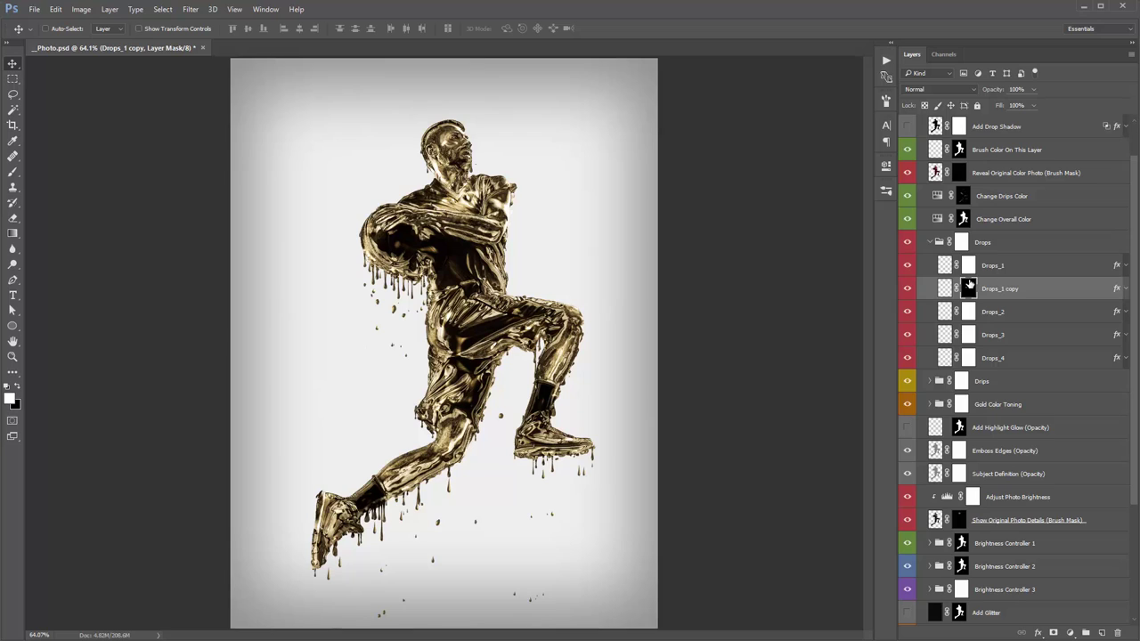
key(Delete)
Select the Drops group's mask and collapse the group
click(962, 243)
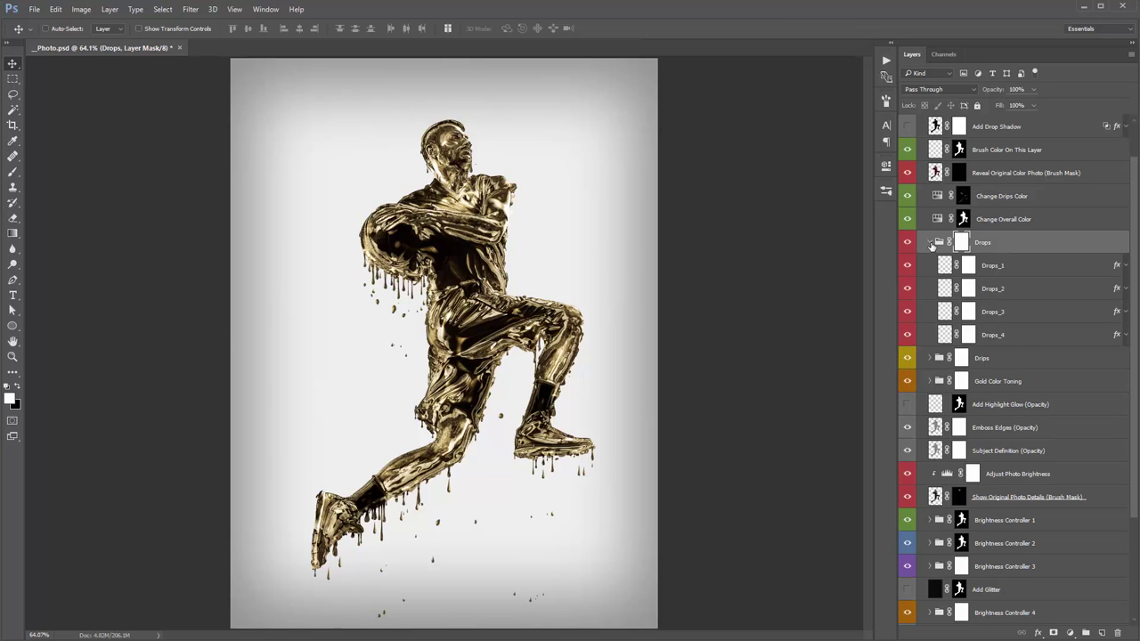
click(930, 242)
scroll(946, 236, up, 1)
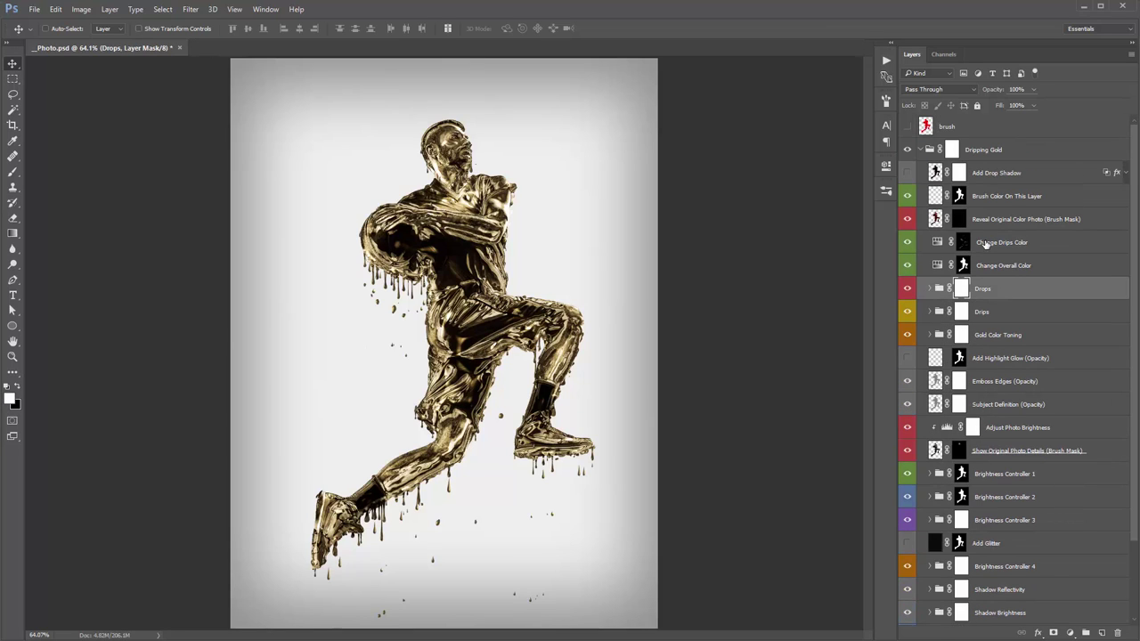
Try a hue shift of +106 on the Change Overall Color adjustment and reset it to default
click(997, 267)
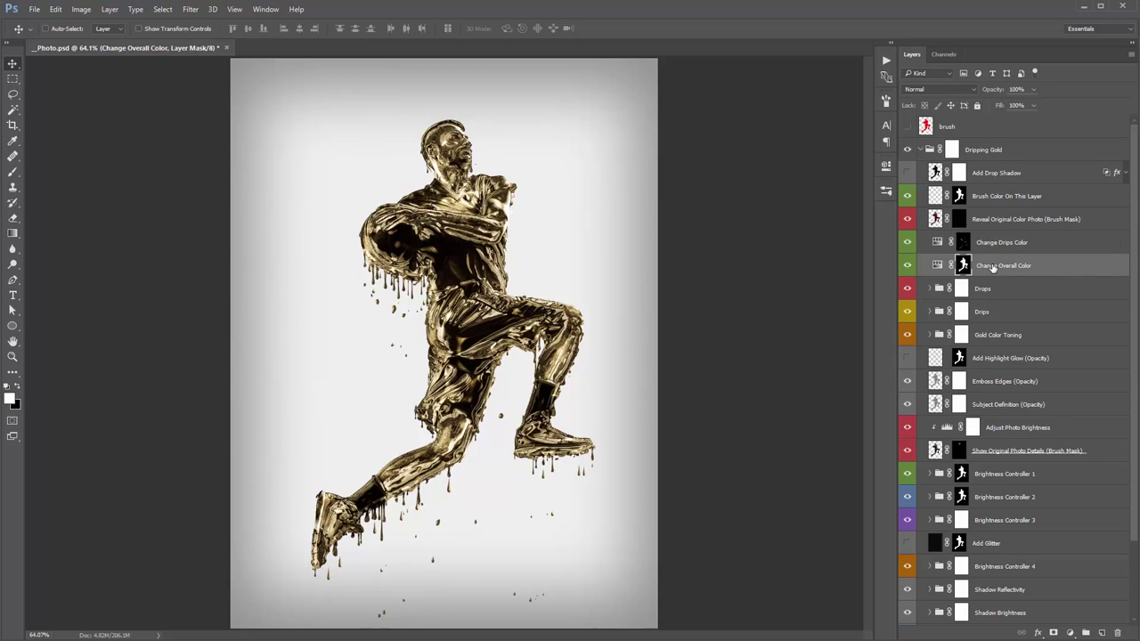
key(ctrl+2)
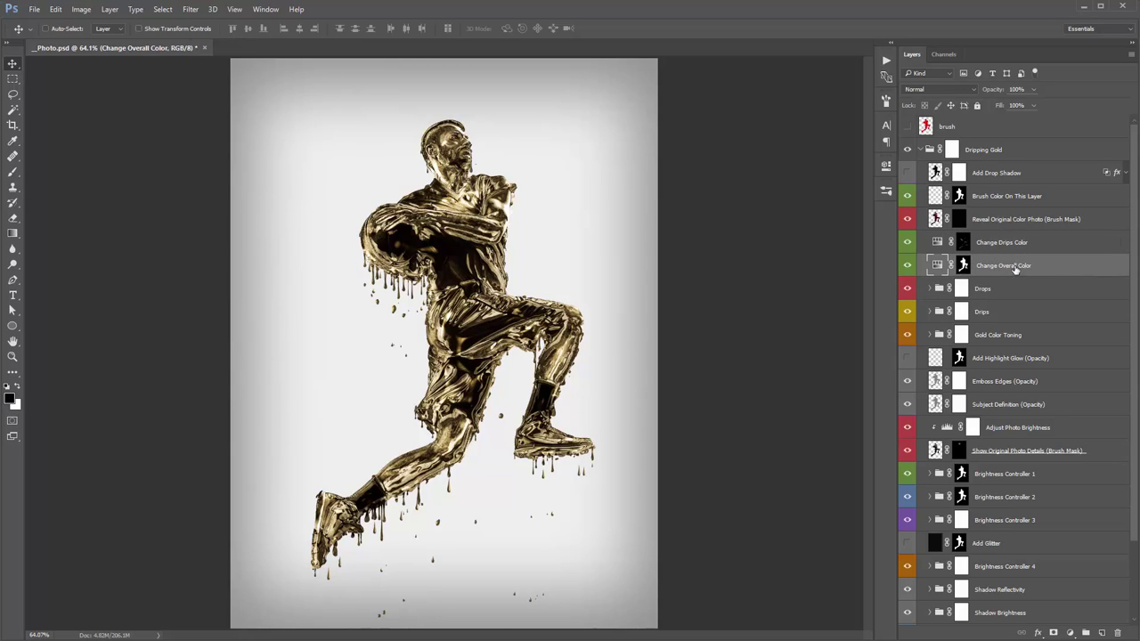
double_click(938, 266)
drag(789, 237, 835, 242)
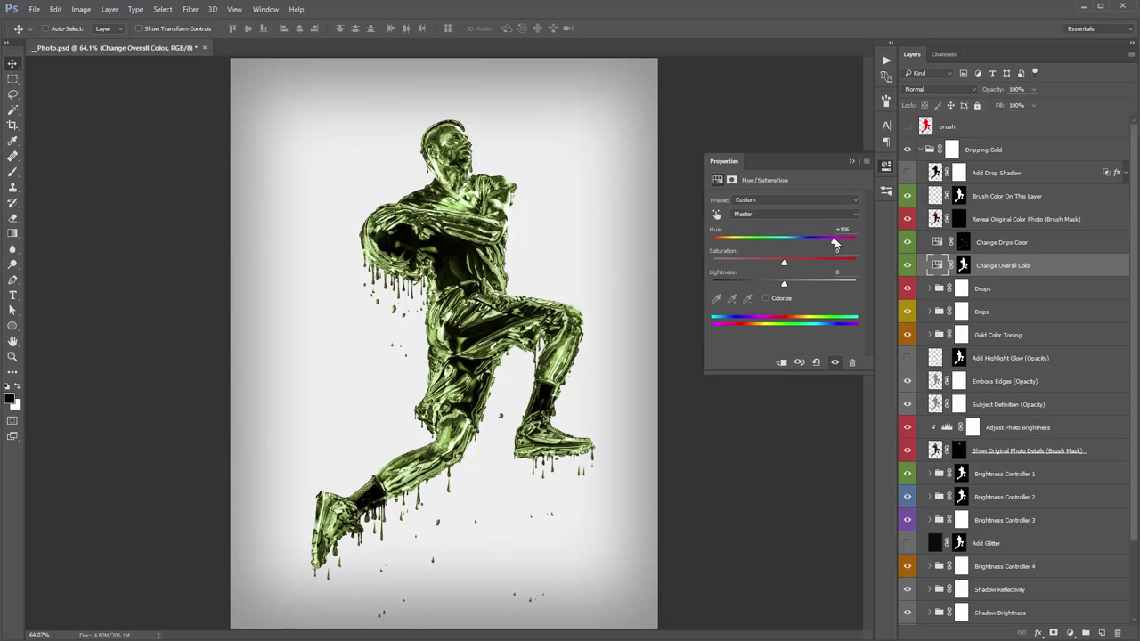
double_click(835, 242)
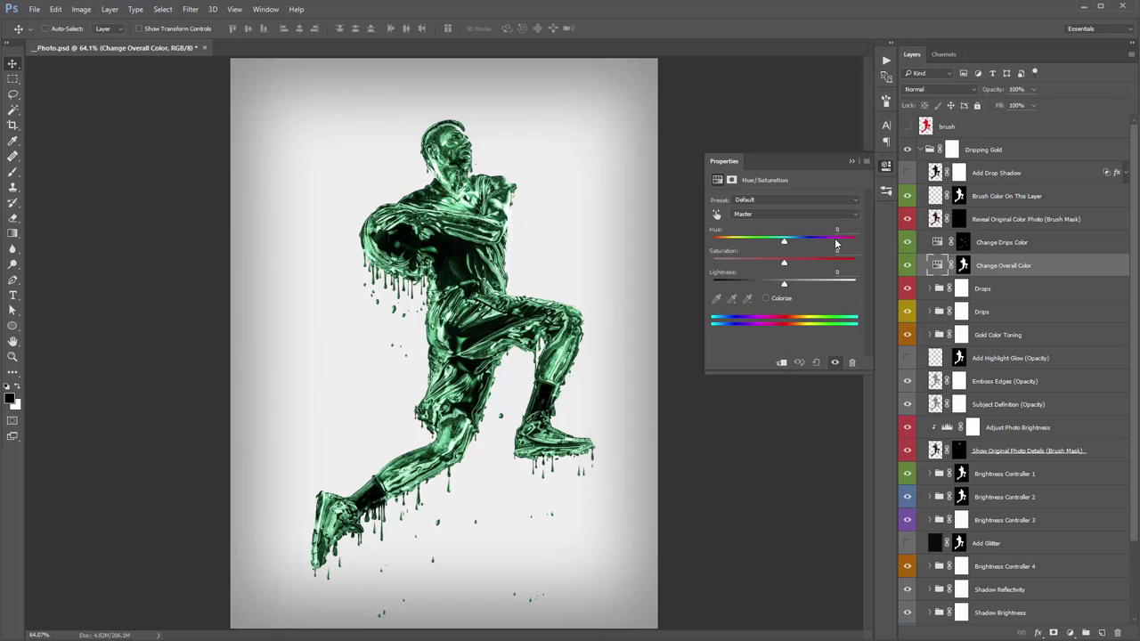
click(852, 162)
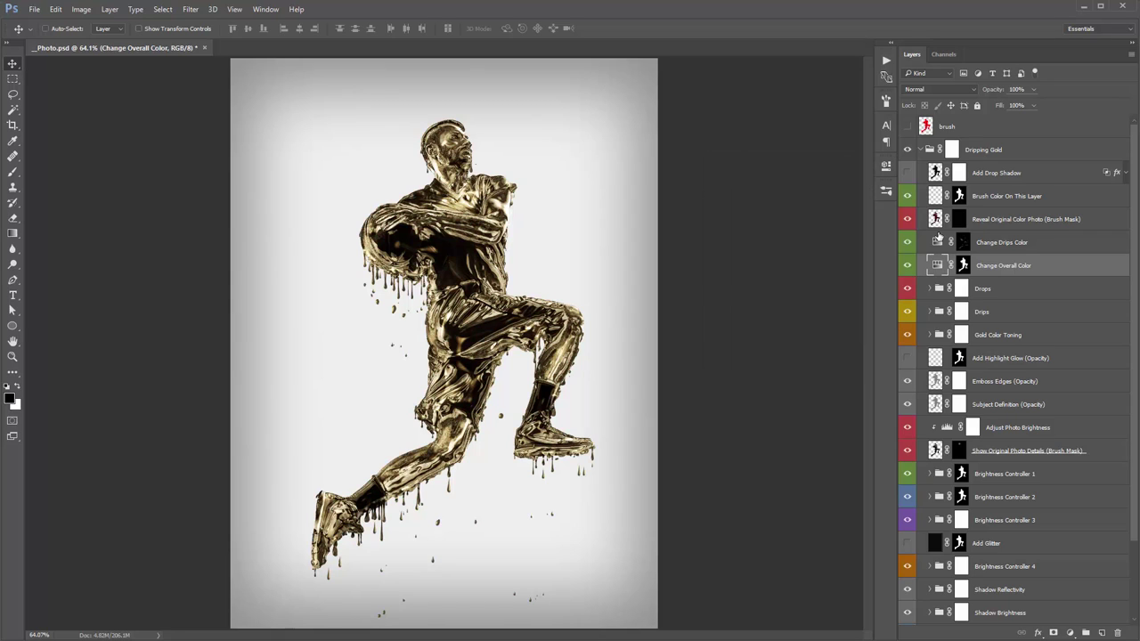
Try a hue of -57 and saturation of +52 on the Change Drips Color adjustment
click(1018, 247)
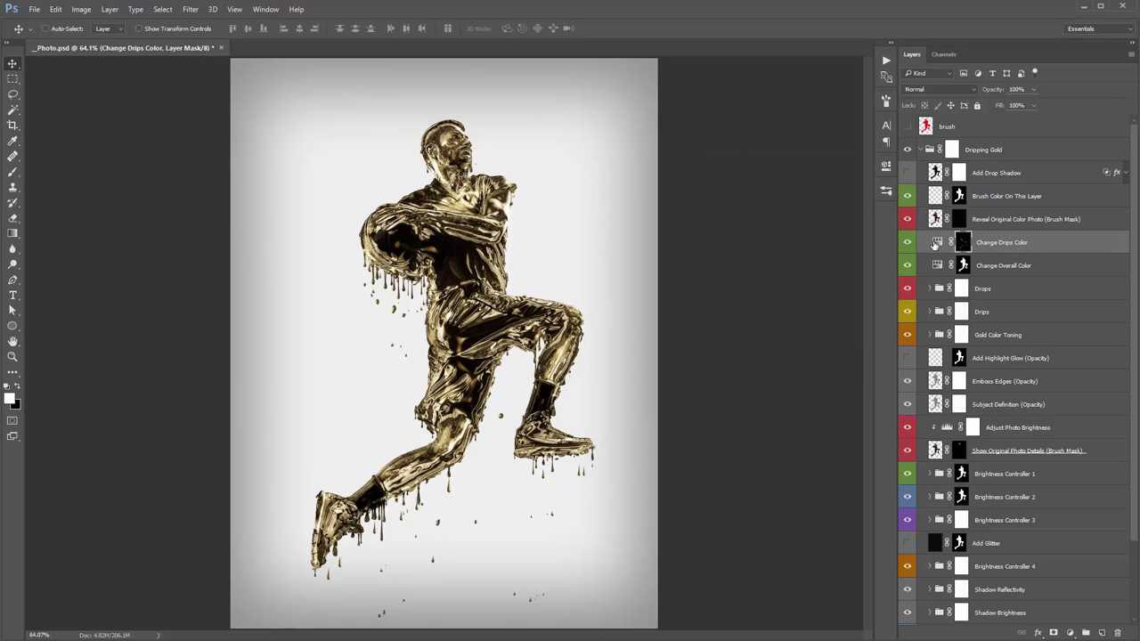
double_click(935, 244)
drag(784, 243, 818, 267)
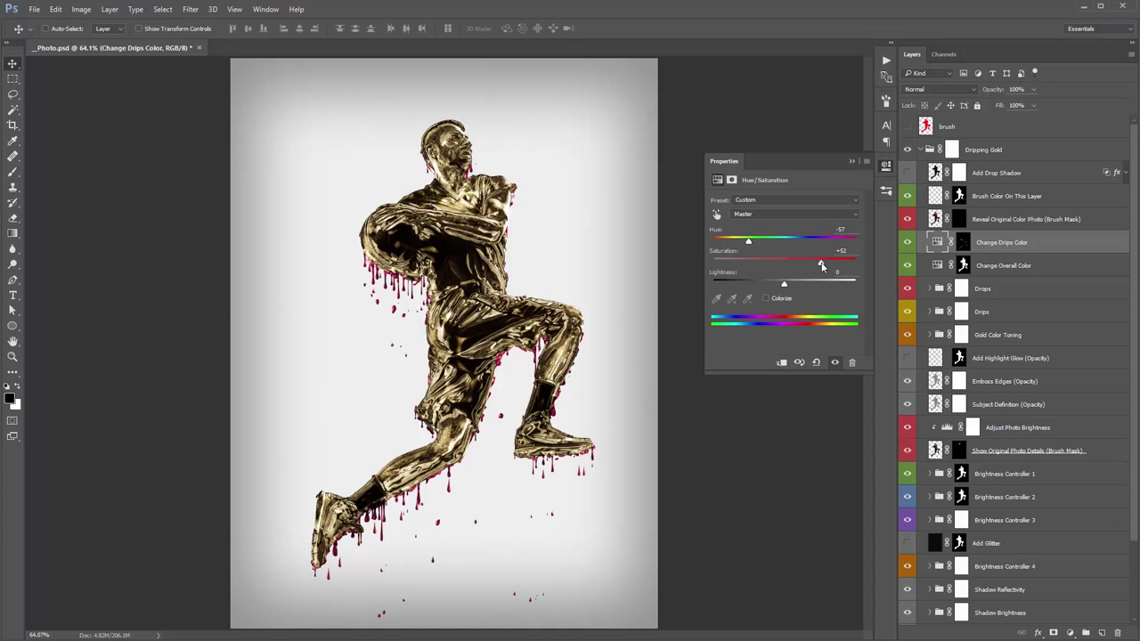
drag(821, 265, 784, 243)
click(852, 164)
click(990, 267)
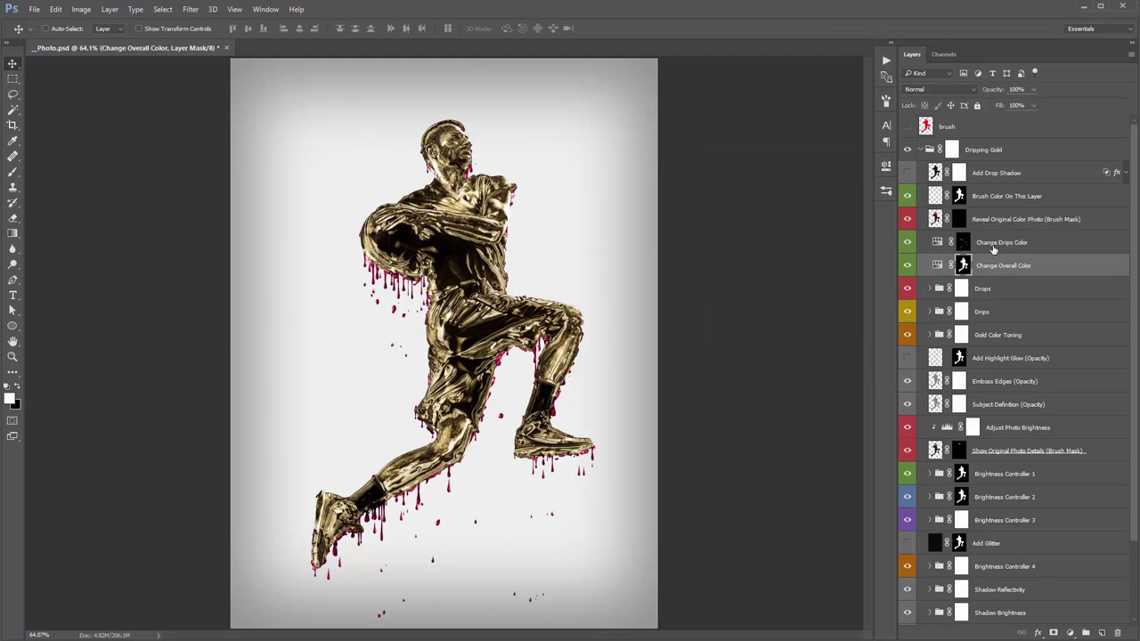
Add a Hue/Saturation adjustment layer directly above the Drops group and clip it to that group
scroll(993, 254, down, 3)
click(998, 203)
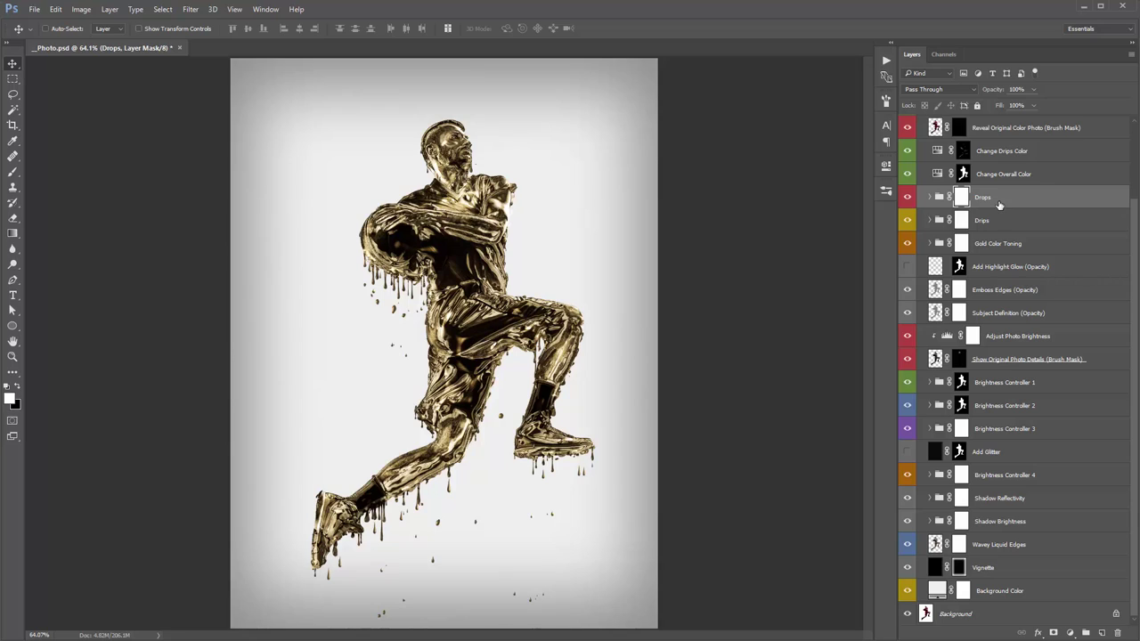
click(1071, 633)
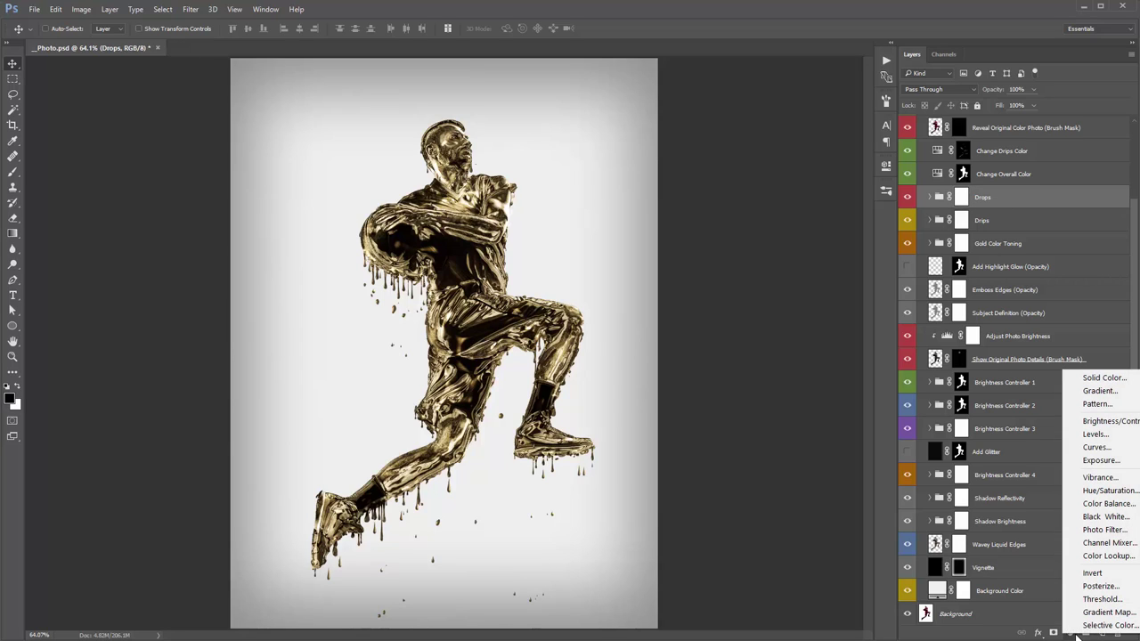
click(1113, 492)
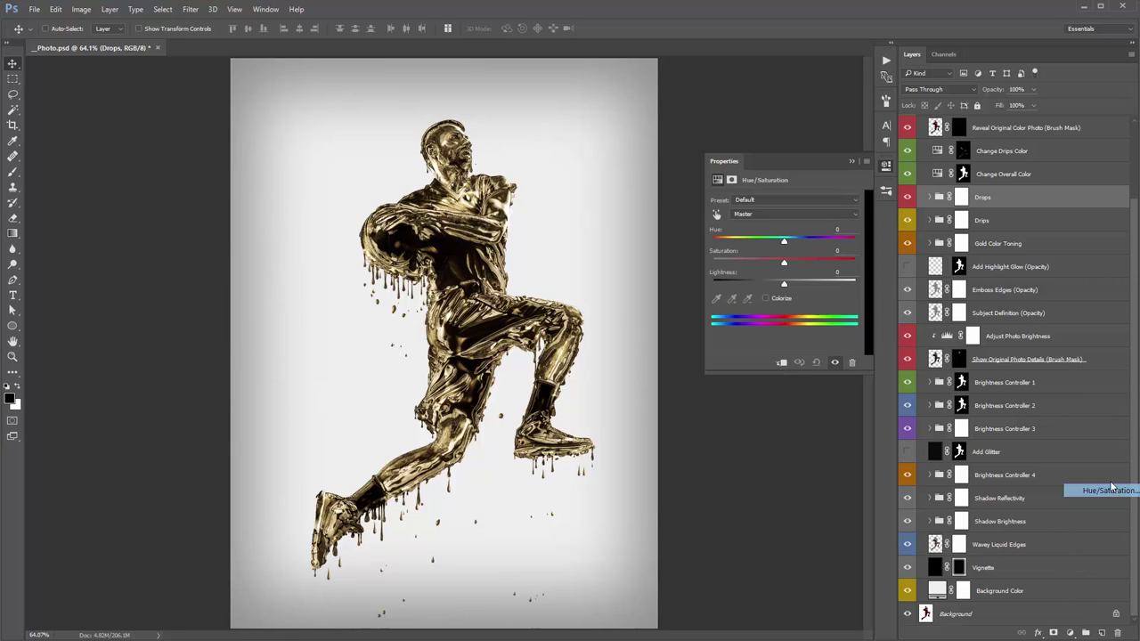
click(865, 155)
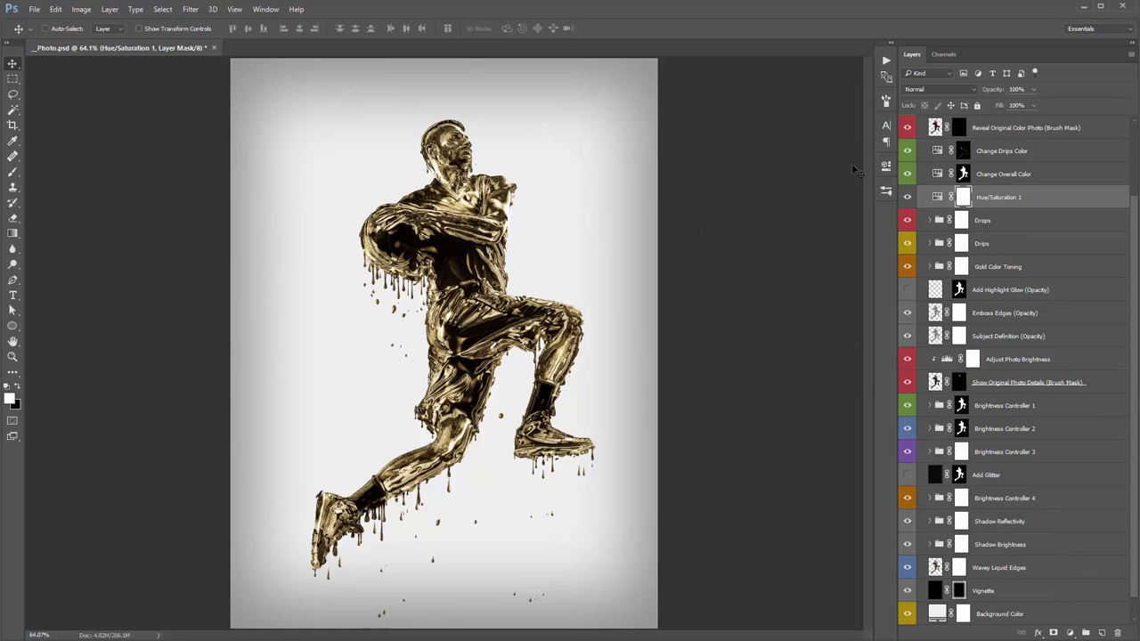
alt+click(935, 206)
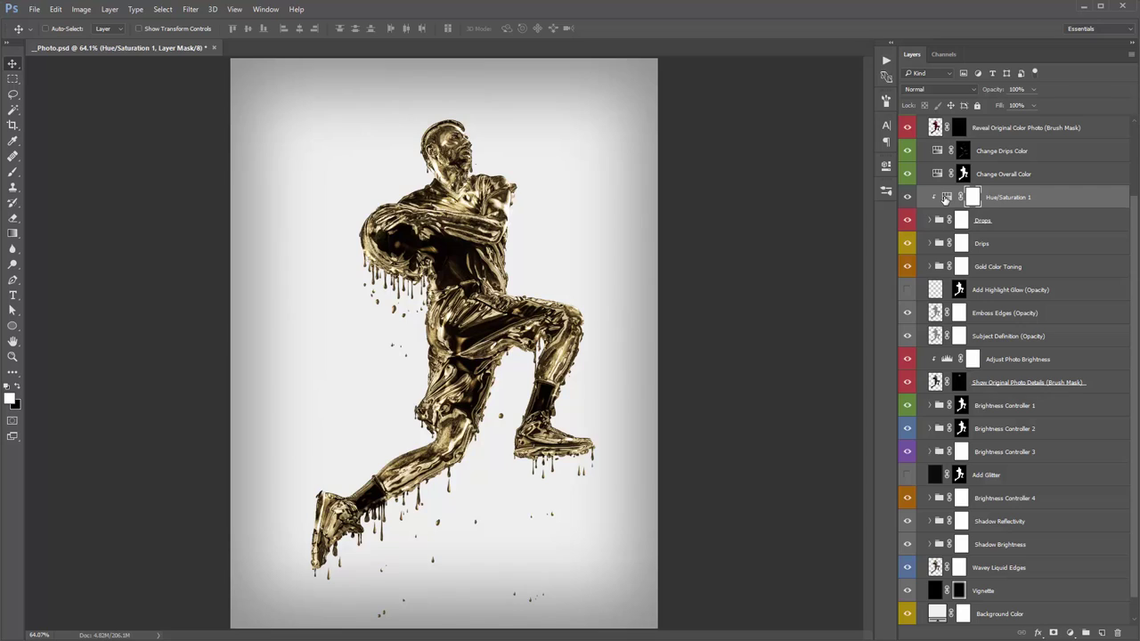
click(946, 198)
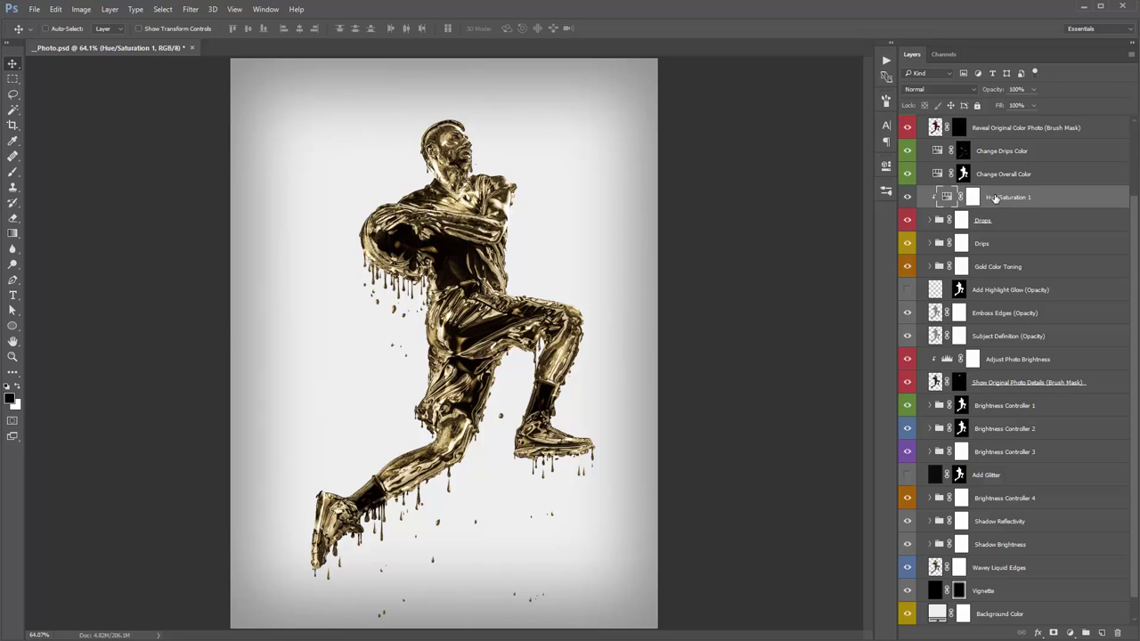
Set the clipped adjustment's saturation to +40 and shift its hue until the Drops group turns purple
click(967, 220)
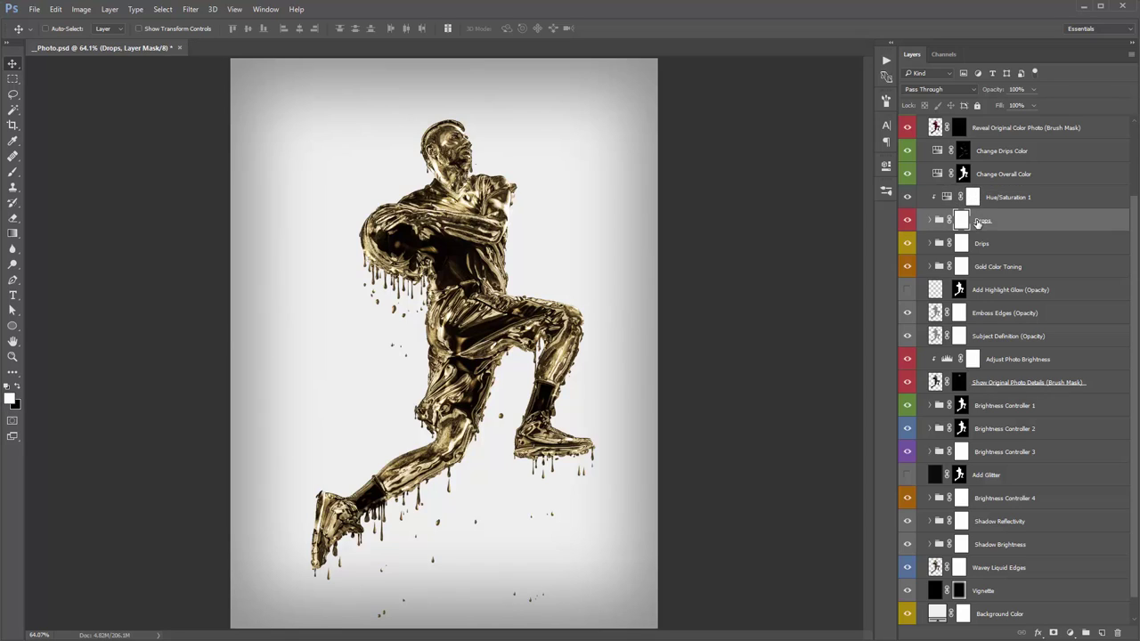
click(947, 200)
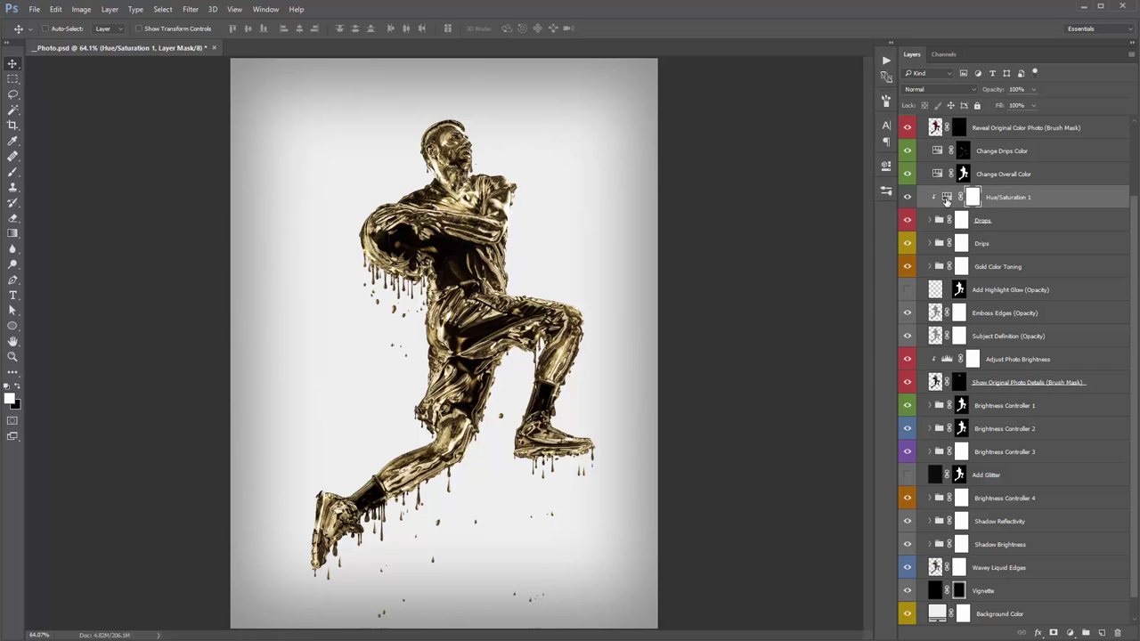
double_click(947, 198)
drag(781, 249, 812, 265)
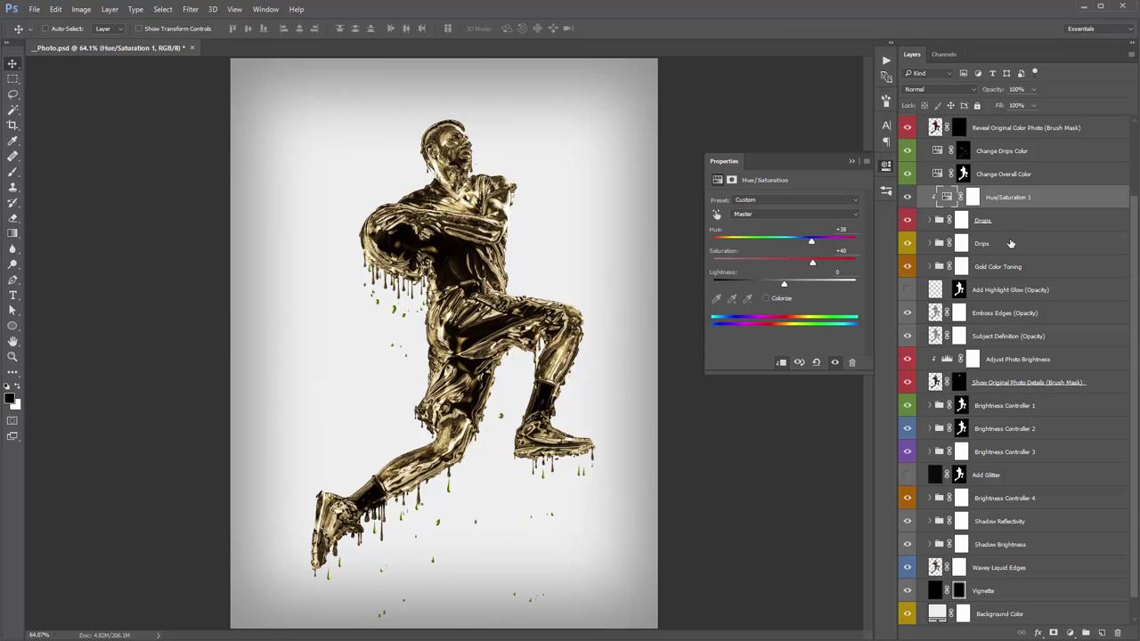
drag(812, 243, 731, 241)
click(851, 162)
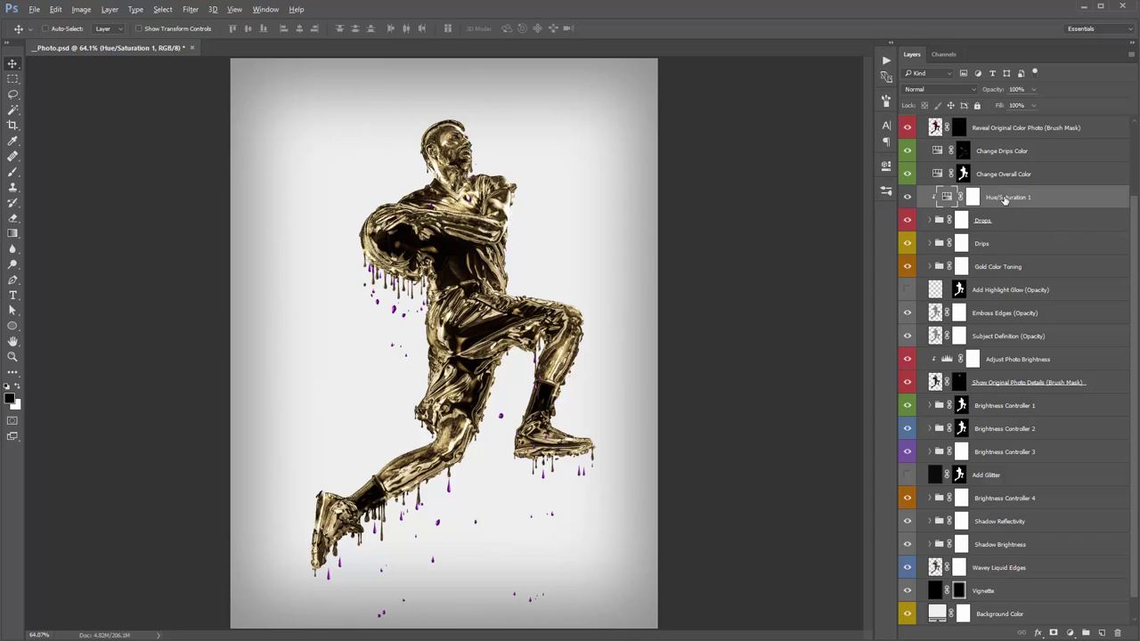
Duplicate the Hue/Saturation 1 layer to just above the Drips group and clip the copy to that group
drag(999, 201, 1015, 237)
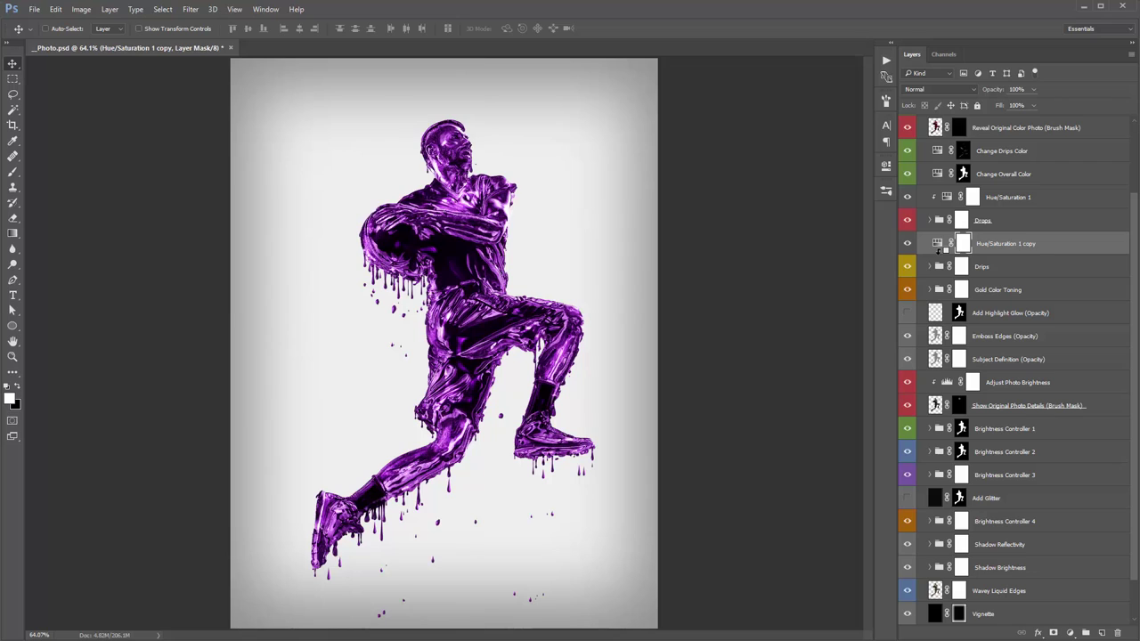
alt+click(936, 249)
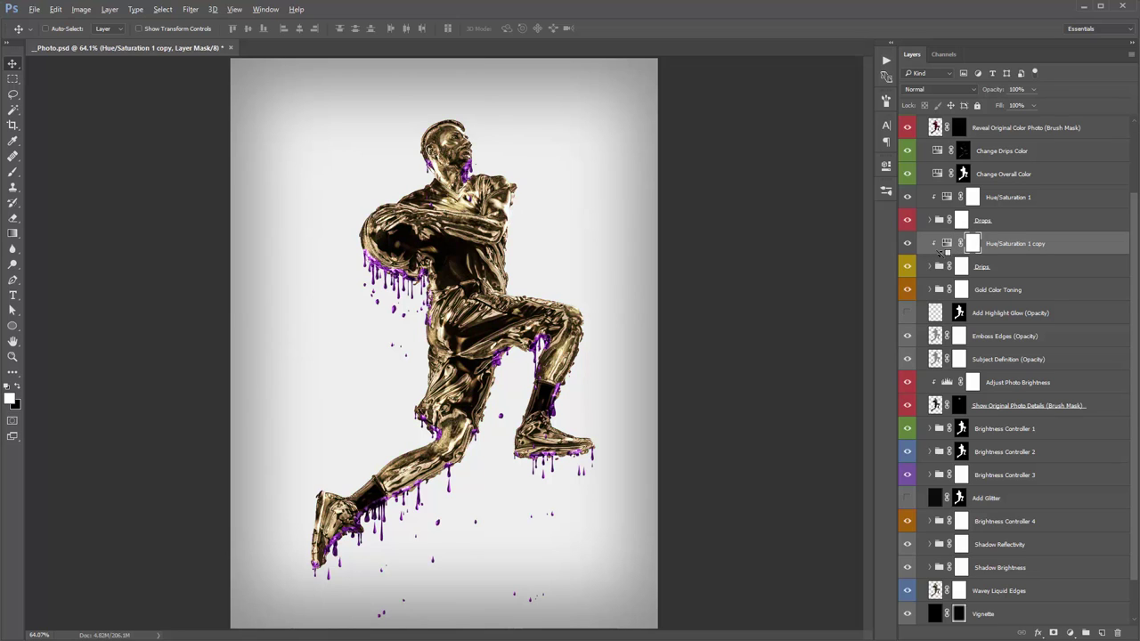
alt+click(940, 256)
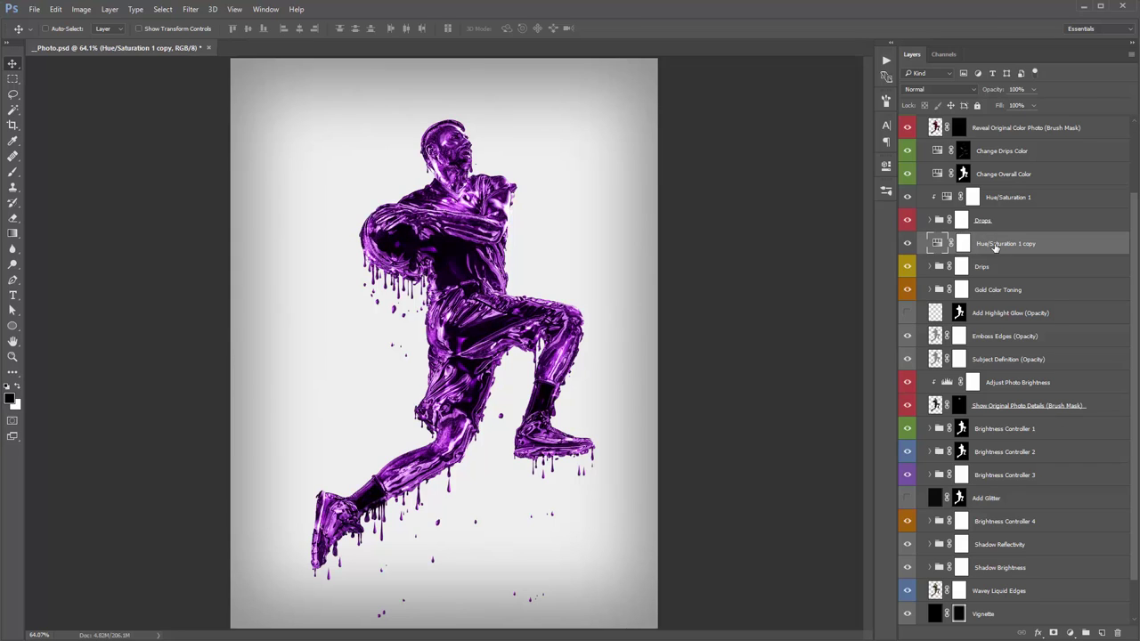
key(ctrl)
key(ctrl+alt+g)
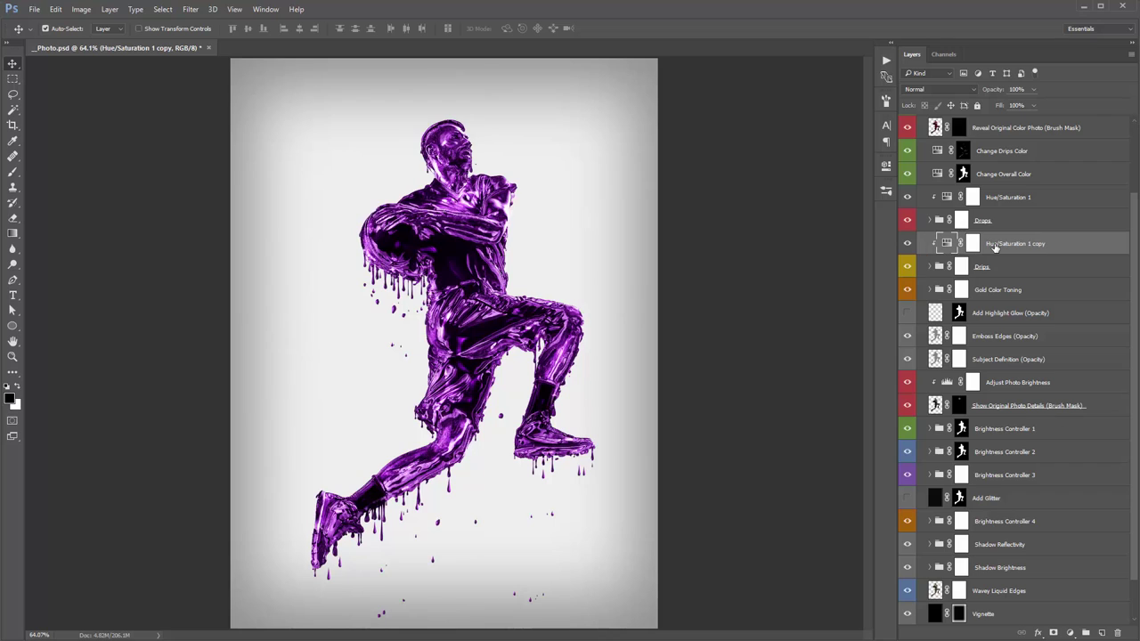
Set the hue of the Hue/Saturation 1 copy layer to +61 to turn the drips green
double_click(945, 244)
drag(747, 245, 822, 251)
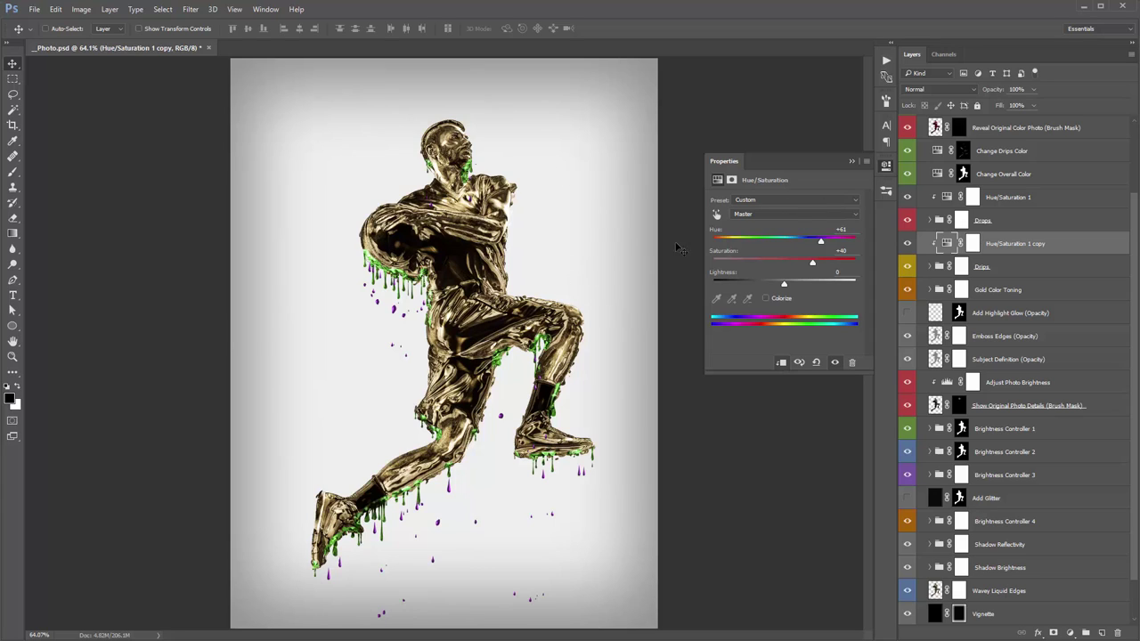
click(851, 161)
Delete the Hue/Saturation 1 layer and its copy above the Drips group
click(1056, 206)
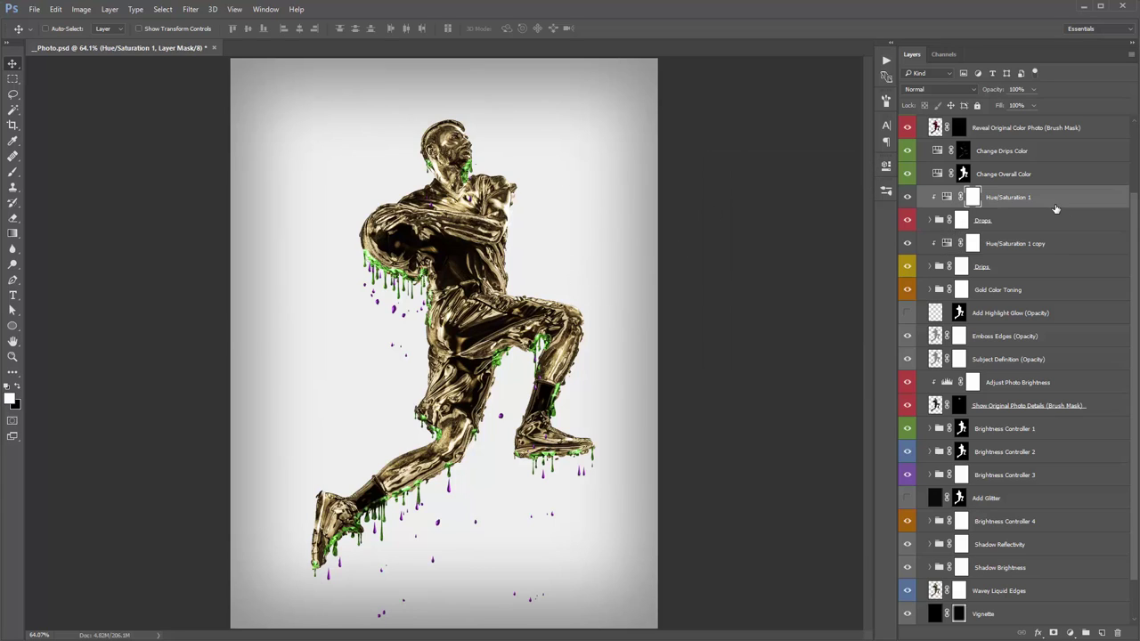
key(Delete)
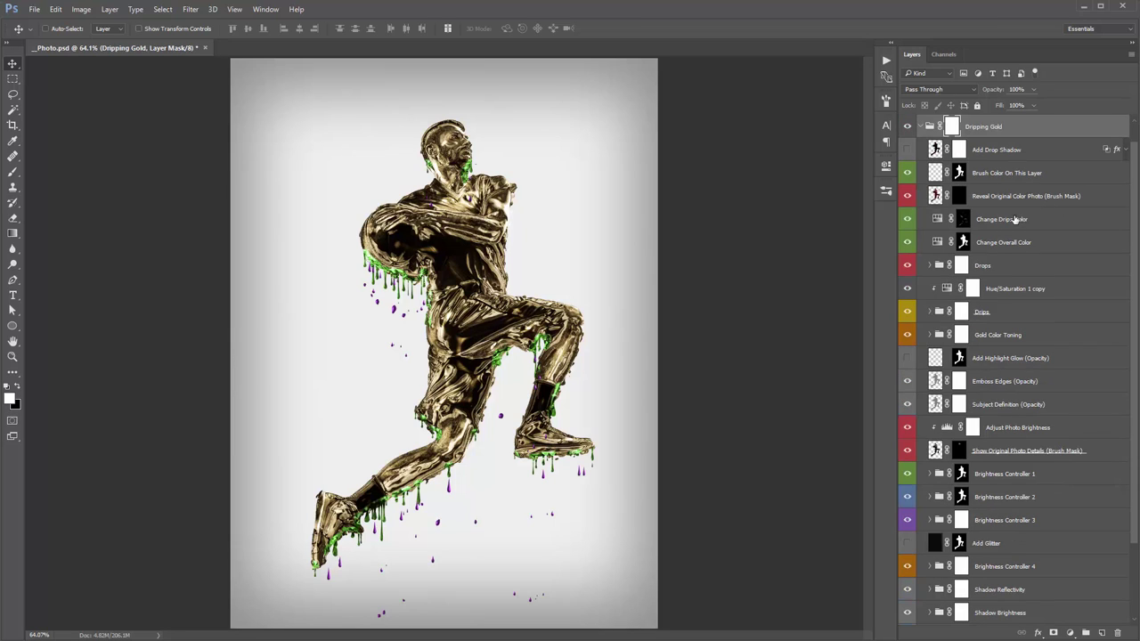
click(1020, 288)
key(Delete)
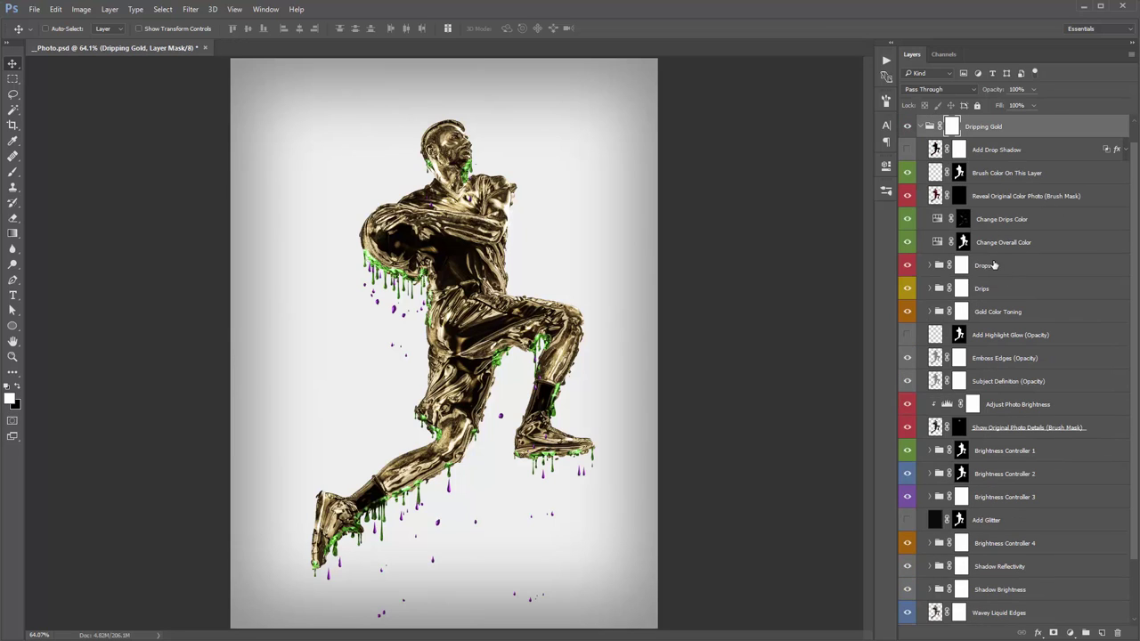
Select the Brush Color On This Layer layer and set the Brush foreground colour to light blue #4ea2f0
click(1011, 173)
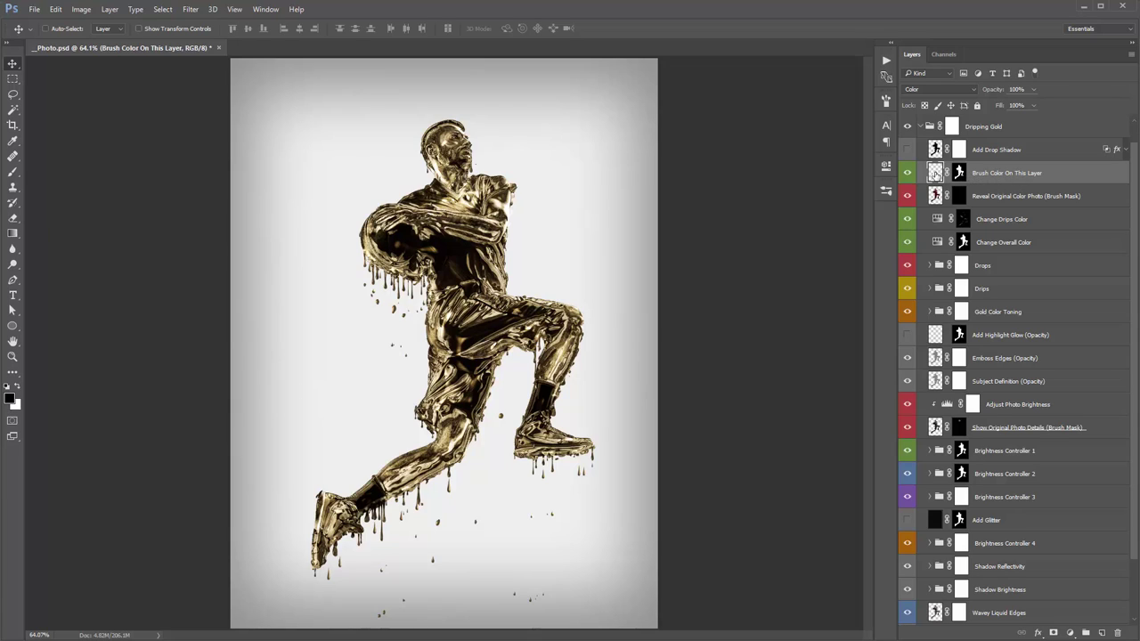
key(b)
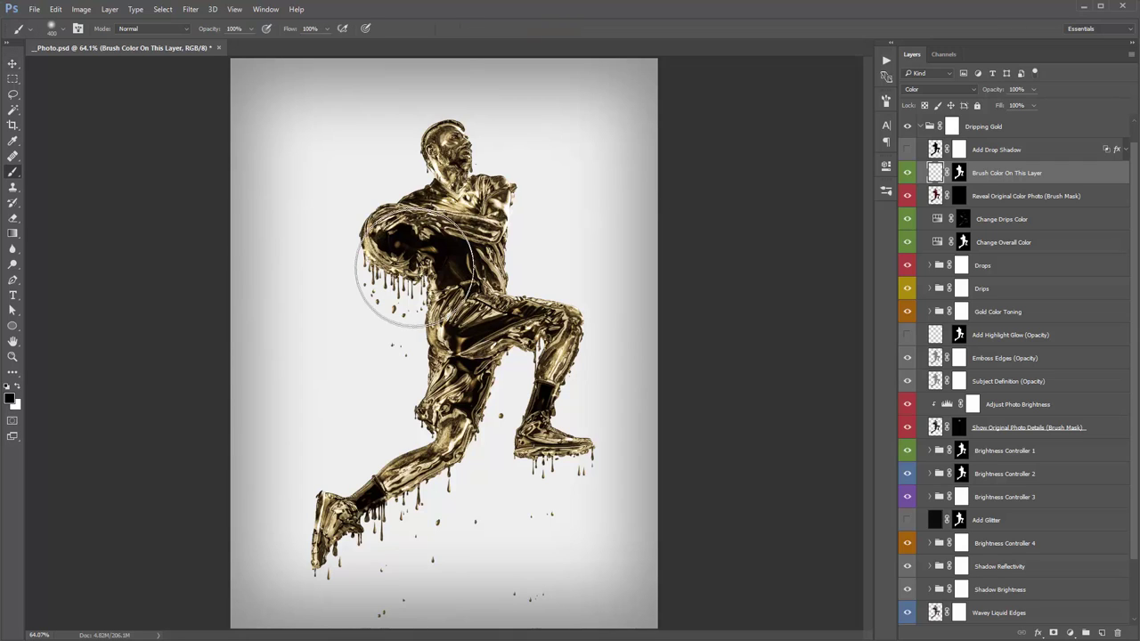
click(10, 399)
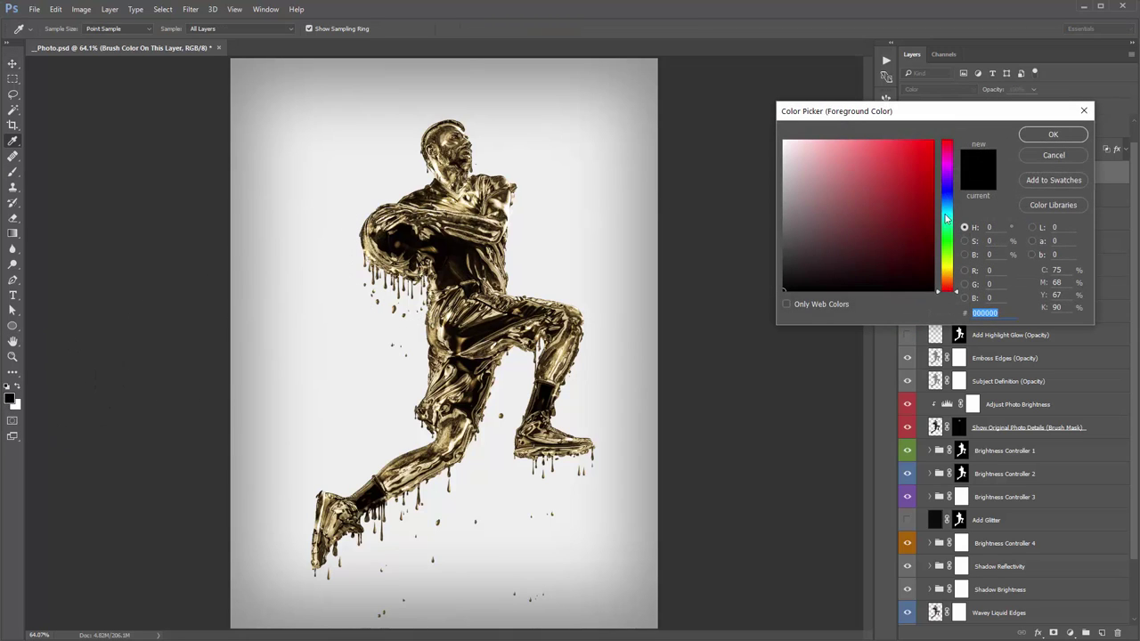
drag(946, 222, 947, 204)
click(885, 148)
click(1053, 135)
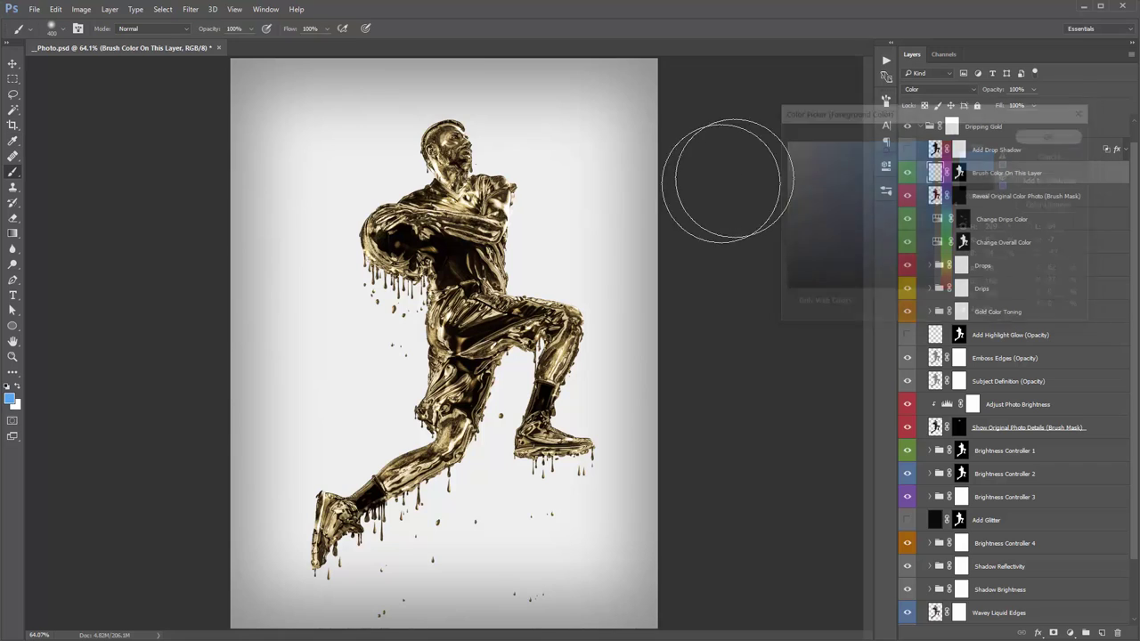
Paint soft blue over the player's chest and shoulder, hip, raised knee and trailing lower leg
drag(522, 198, 472, 214)
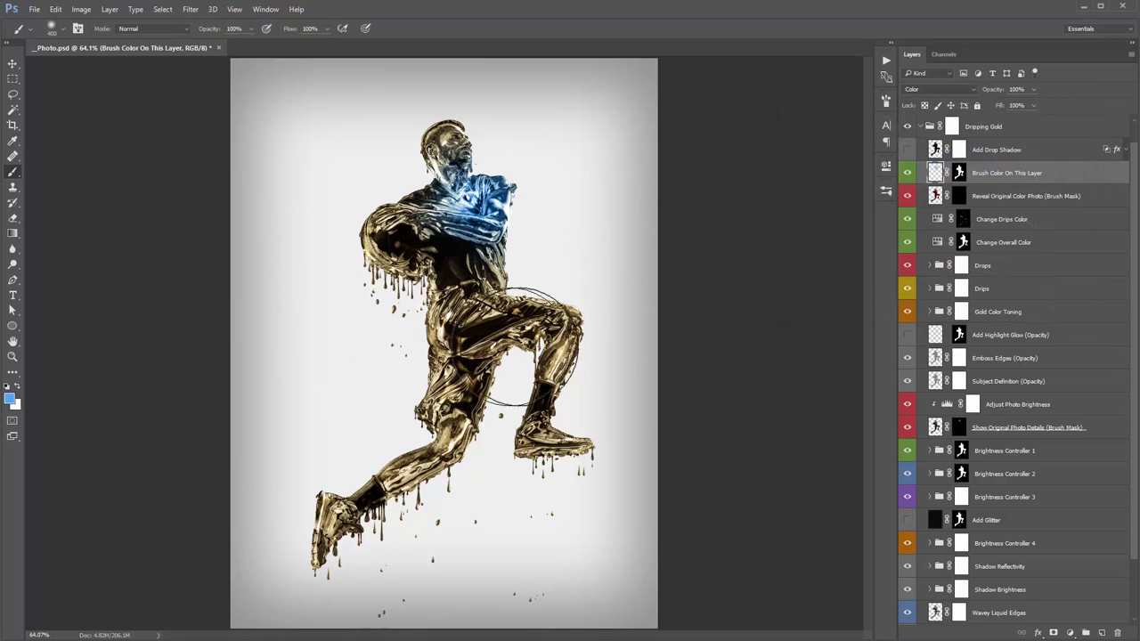
click(419, 351)
click(560, 329)
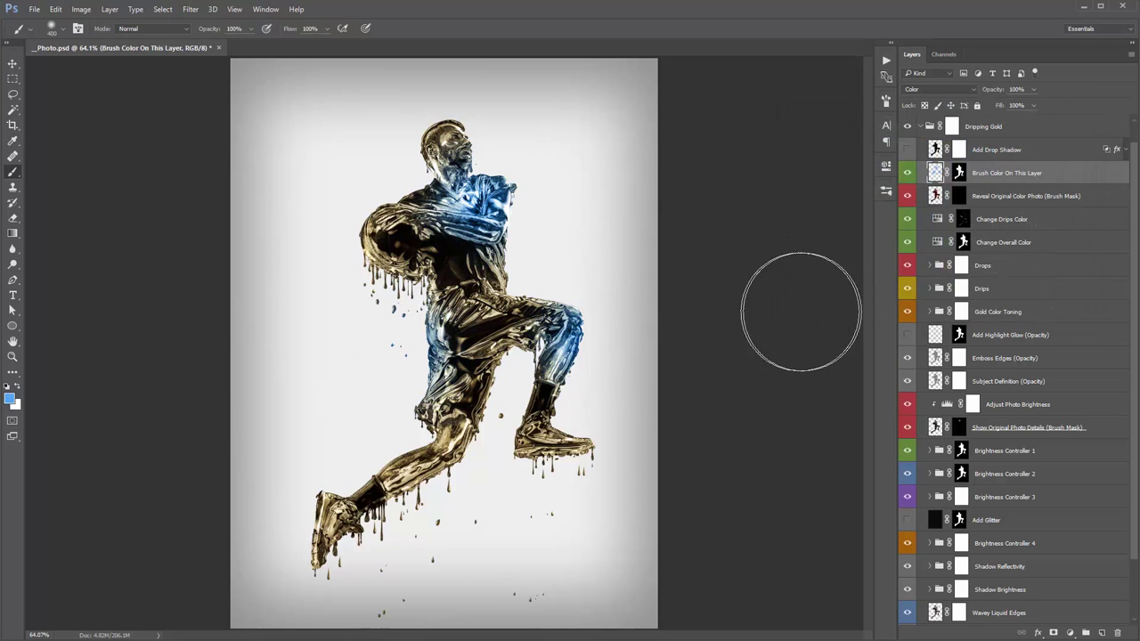
drag(394, 539, 372, 499)
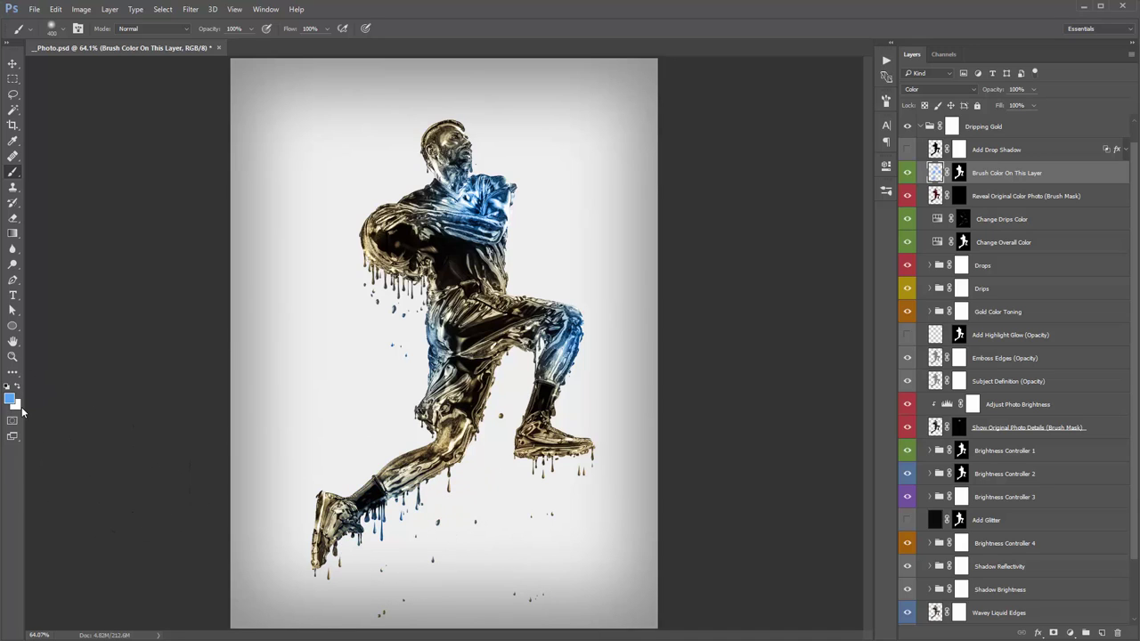
Set the Brush foreground colour to pink and paint it over the player's lower torso and trailing knee
click(11, 401)
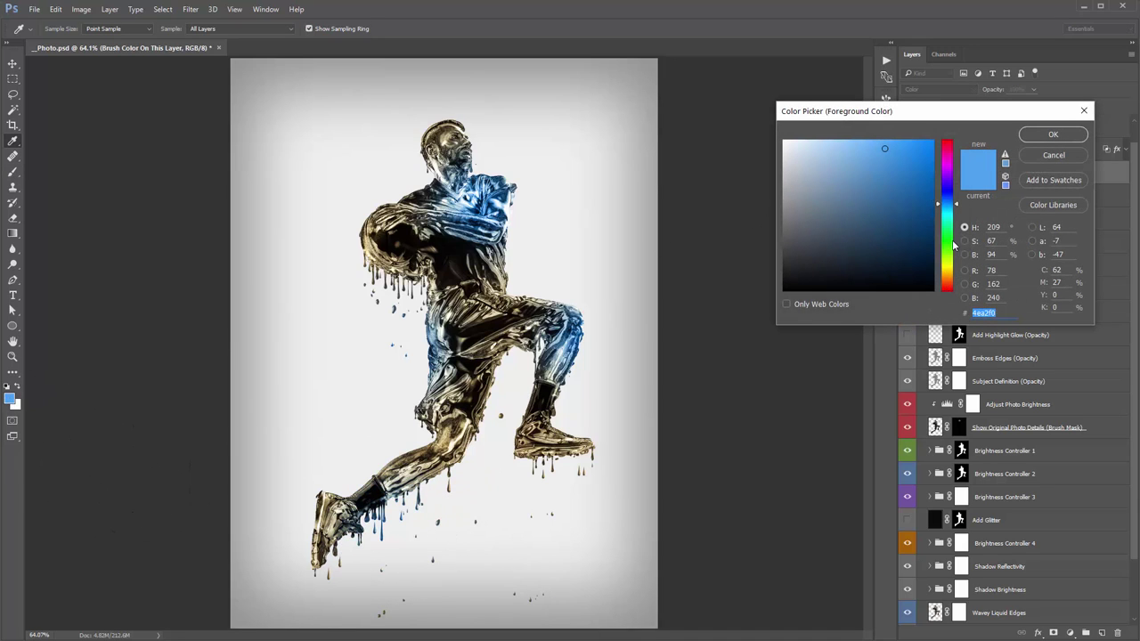
click(946, 157)
click(1053, 134)
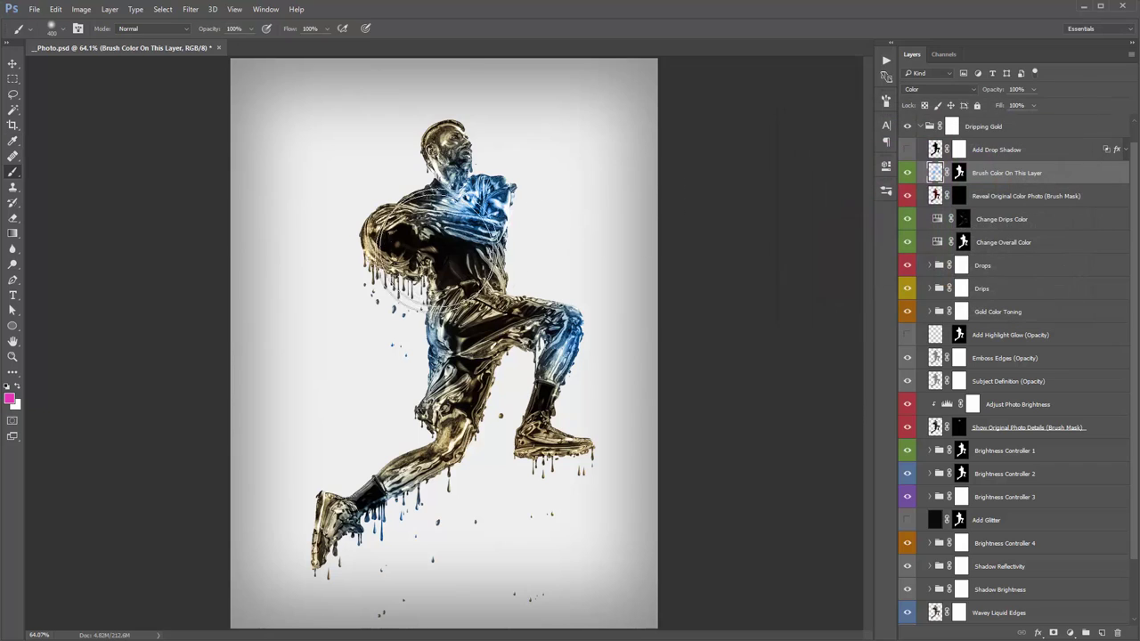
drag(476, 258, 535, 250)
drag(611, 407, 484, 509)
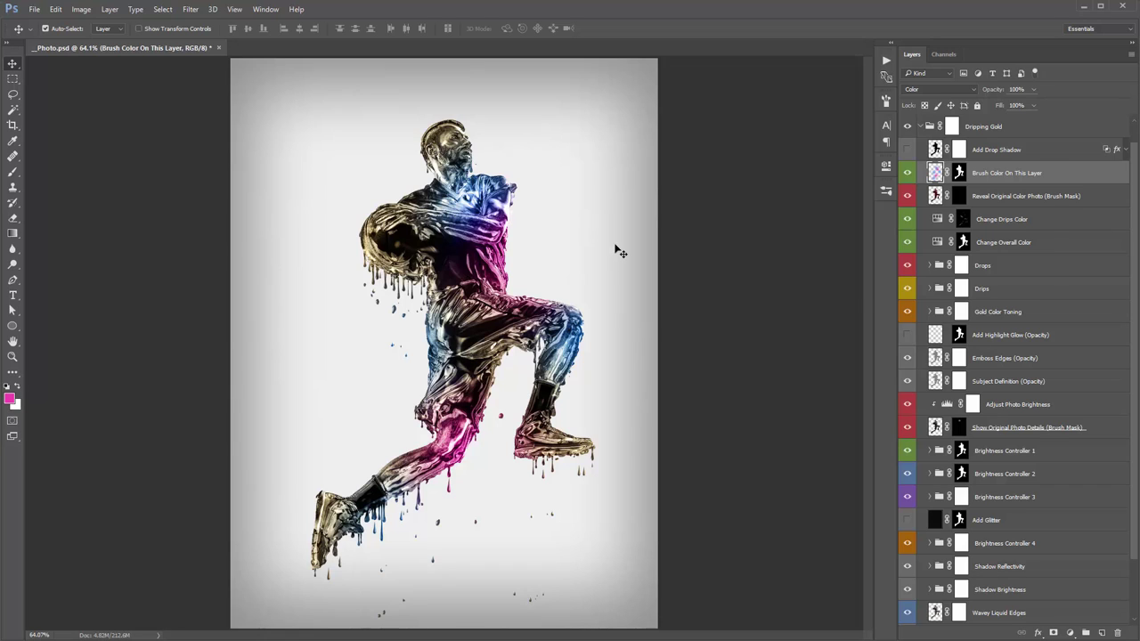
key(ctrl+u)
mouse_move(886, 182)
mouse_down()
mouse_move(836, 181)
mouse_move(924, 184)
mouse_move(892, 184)
mouse_up()
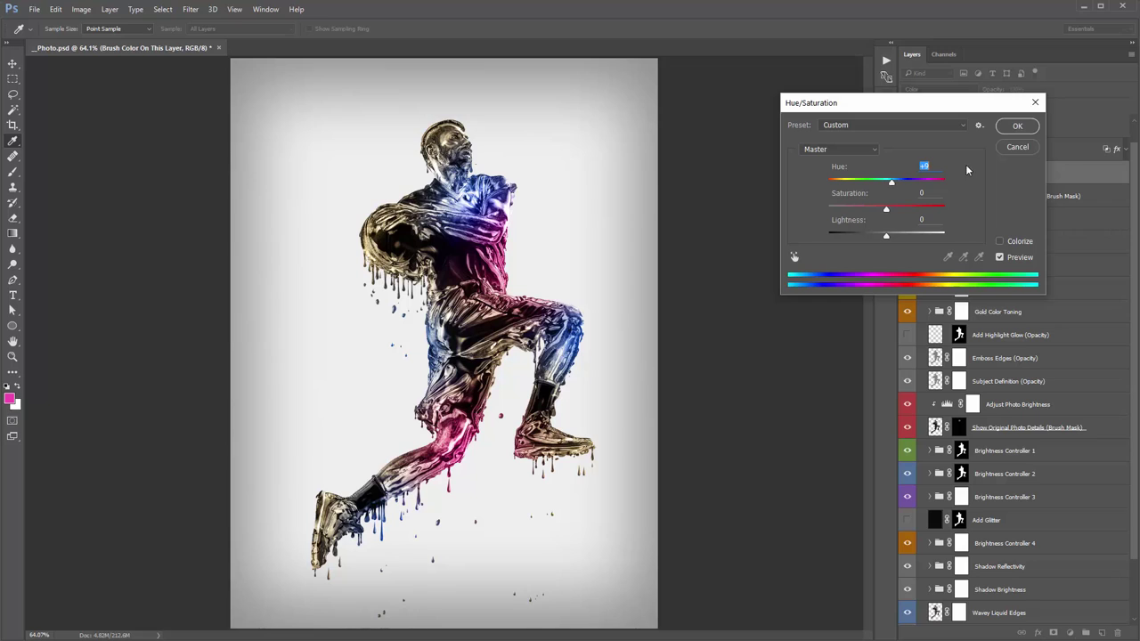
click(1018, 148)
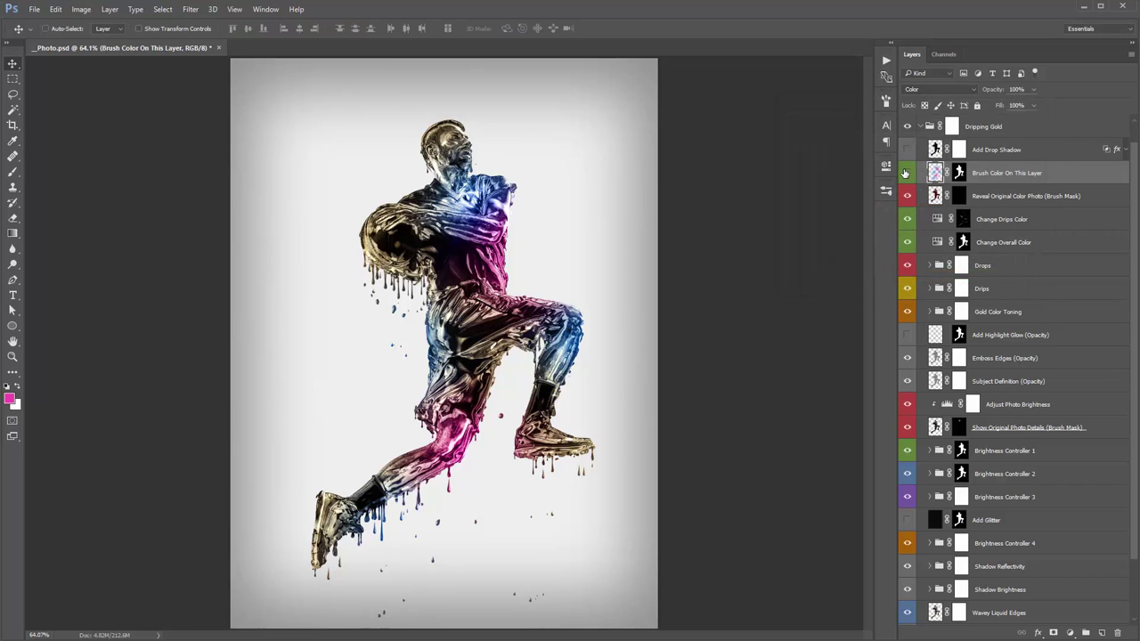
Hide the Brush Color On This Layer layer and show the Add Drop Shadow layer
click(906, 172)
click(1006, 152)
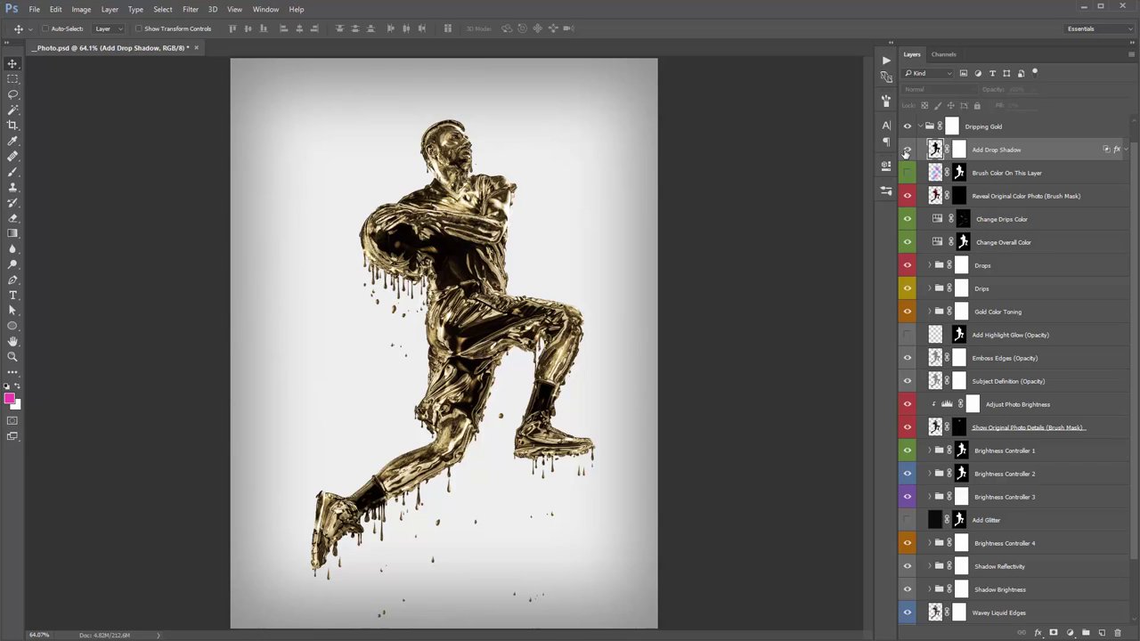
click(907, 150)
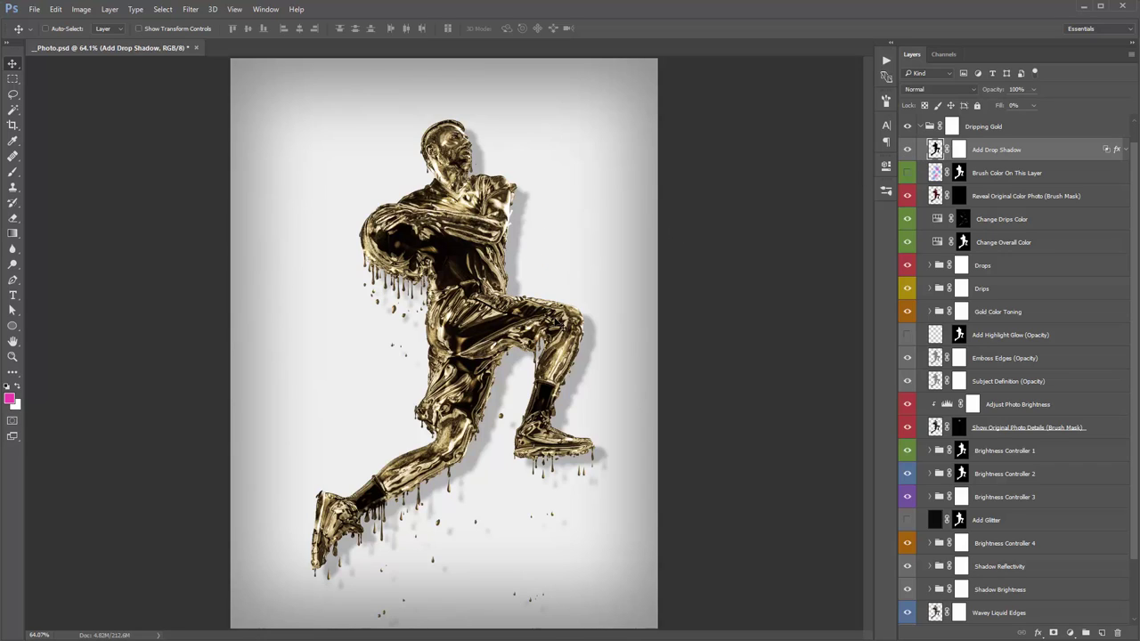
Soften the shadow of the Add Drop Shadow layer by increasing the size in its Drop Shadow style
double_click(1043, 152)
drag(694, 88, 674, 77)
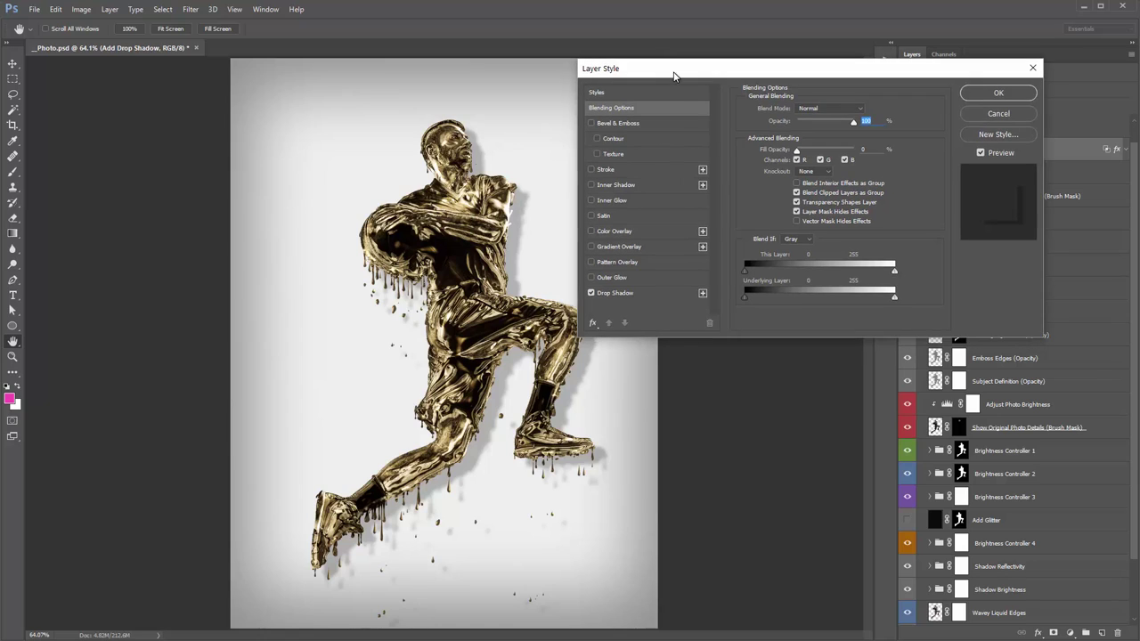
click(638, 298)
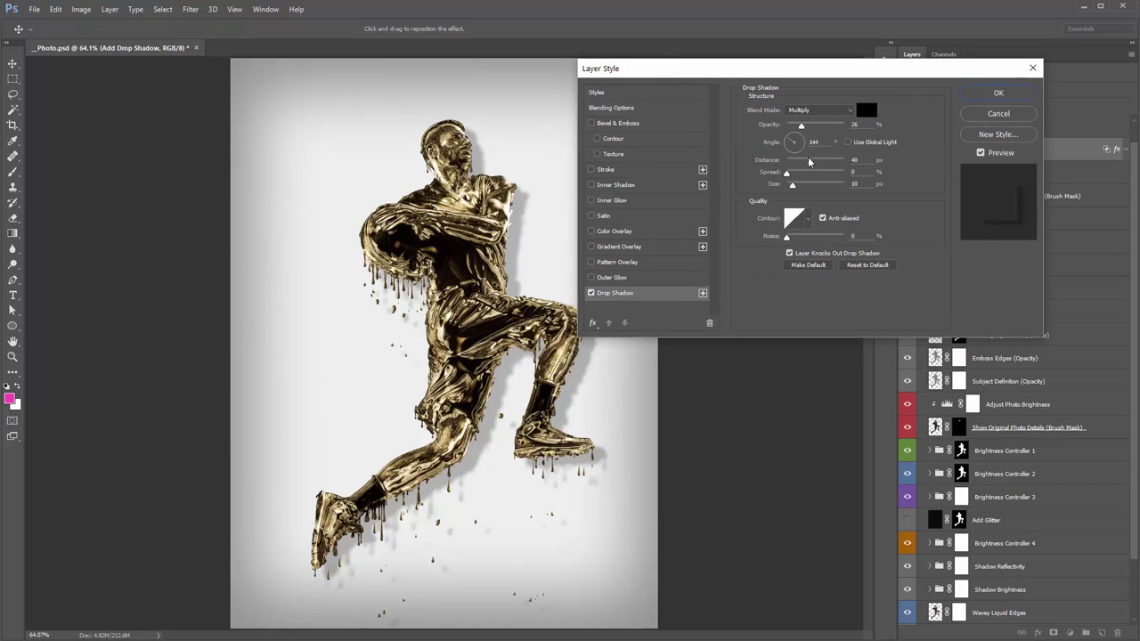
drag(810, 161, 809, 190)
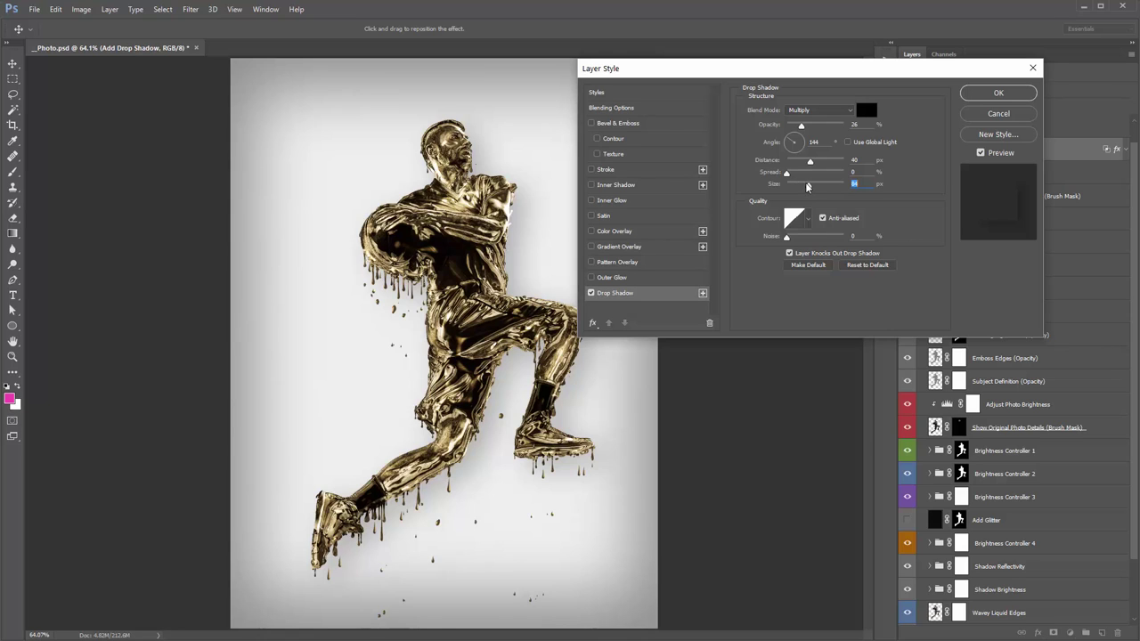
click(998, 93)
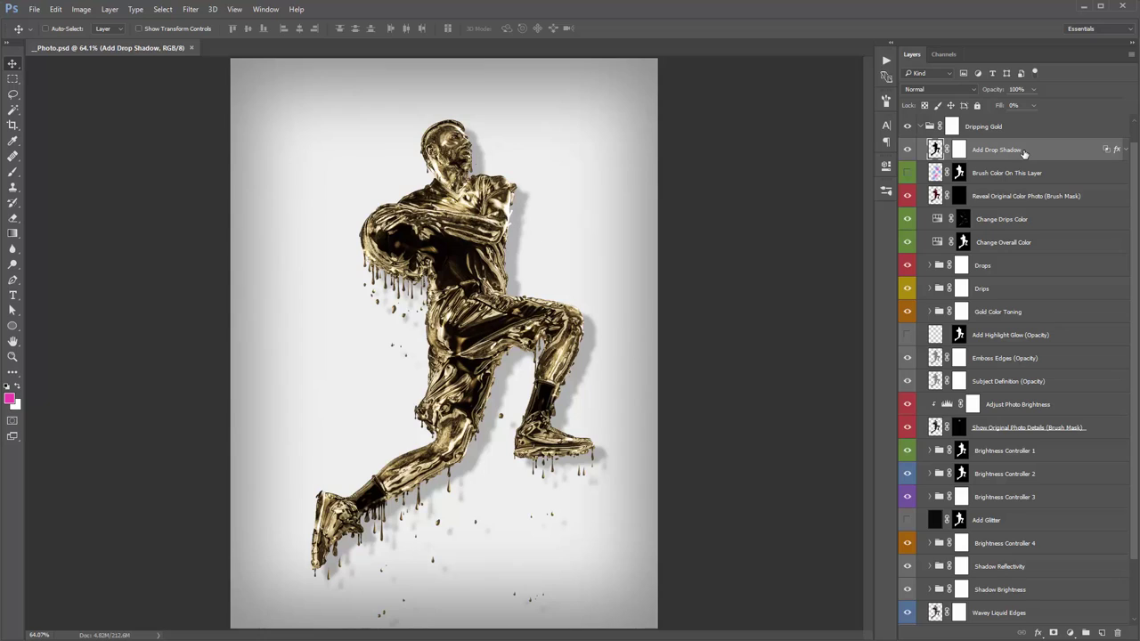
Hide the Add Drop Shadow layer and paint white on the Reveal Original Color Photo mask over the player's head, chest and arms
click(906, 150)
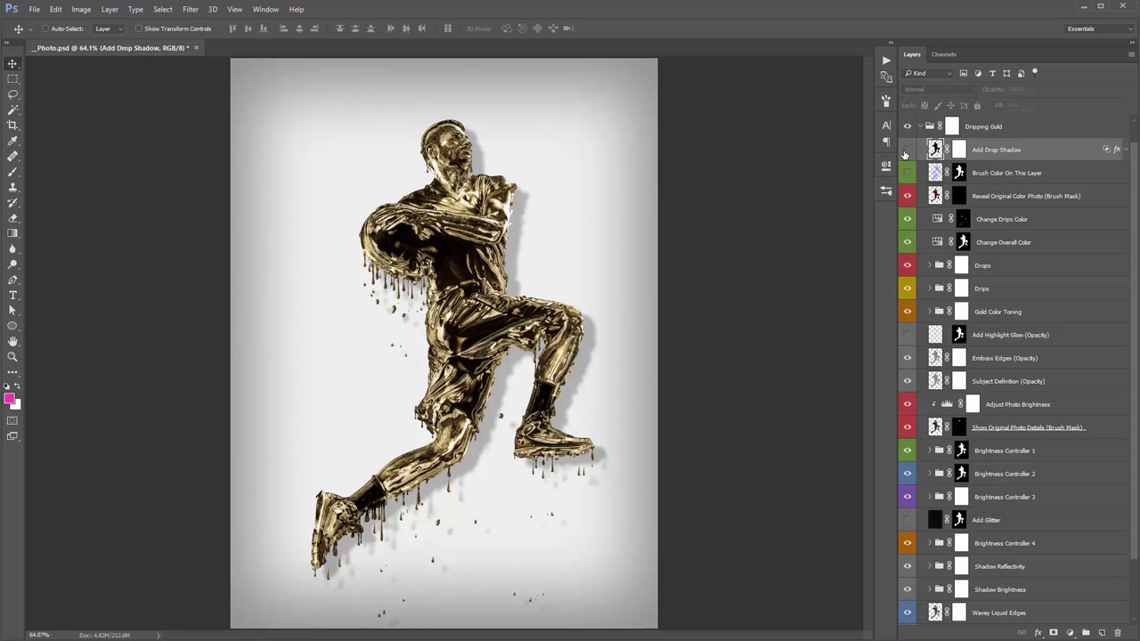
click(960, 197)
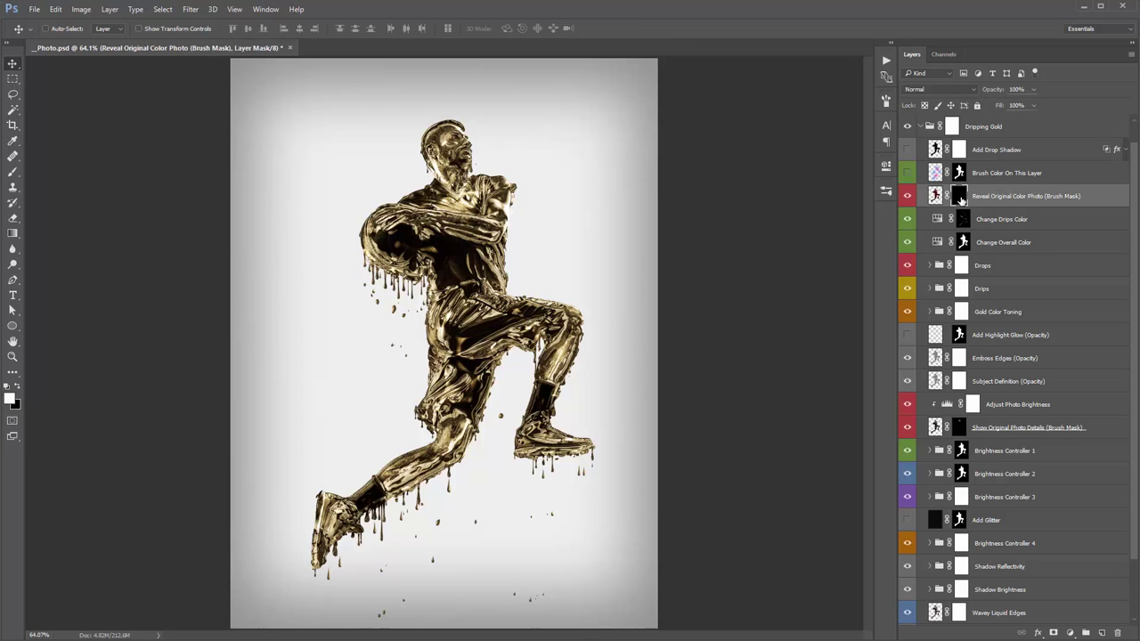
key(b)
click(472, 149)
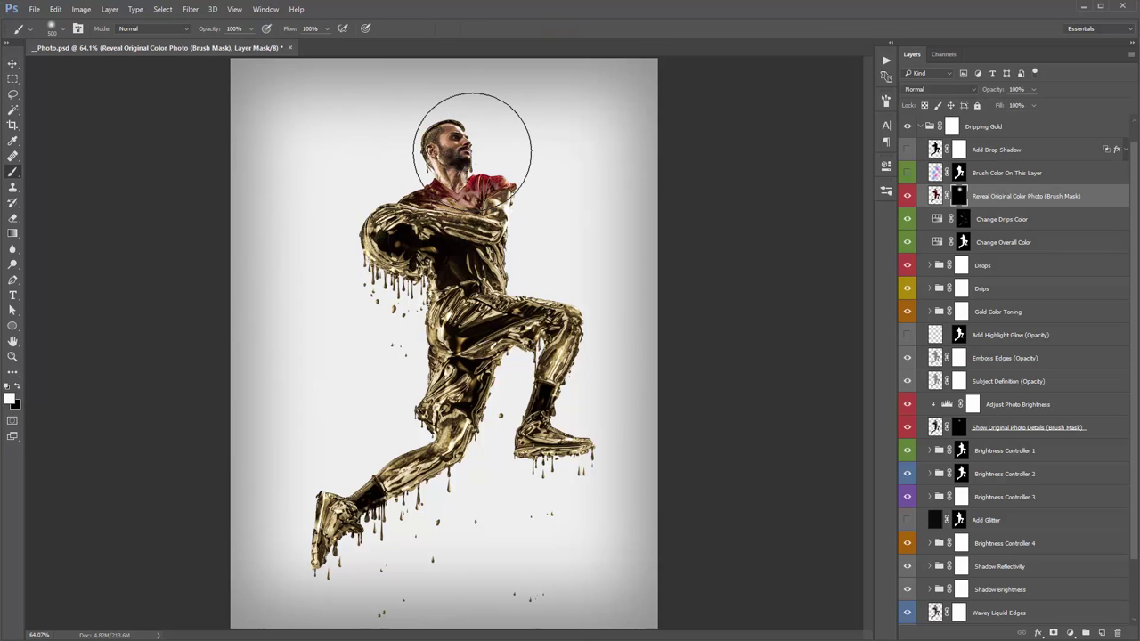
key(bracketright)
key(bracketright)
drag(498, 168, 504, 158)
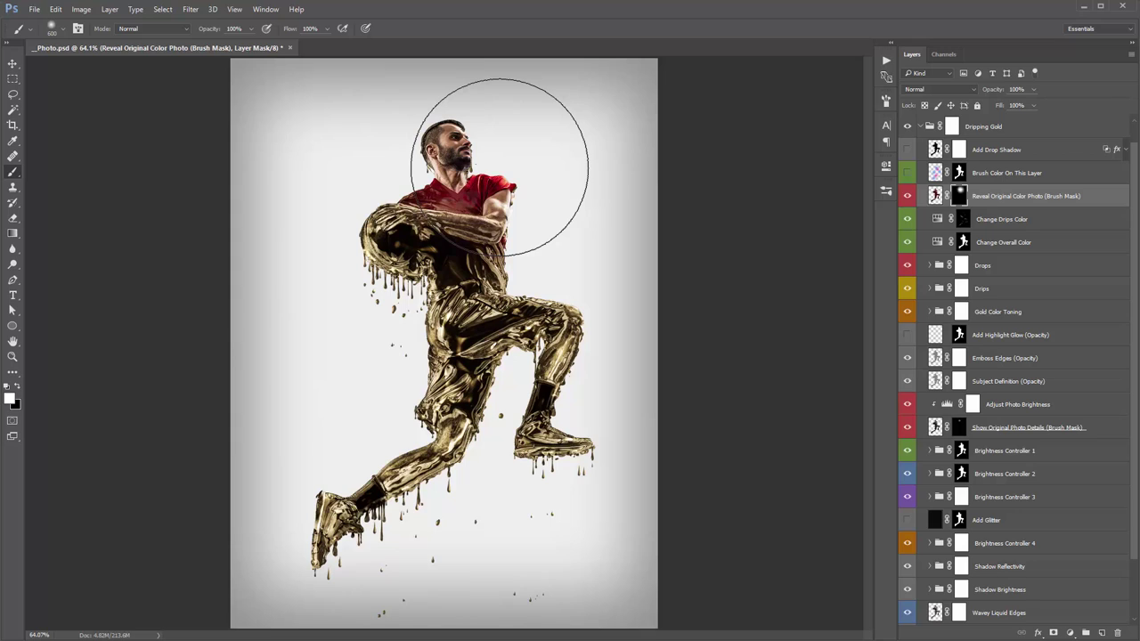
key(v)
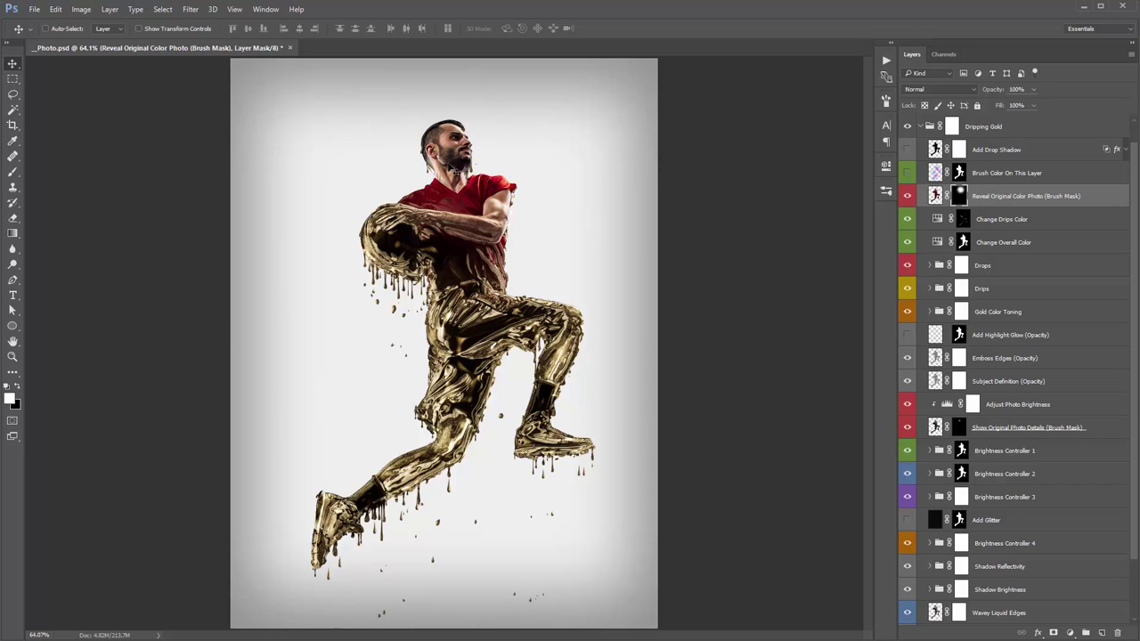
Paint black with a small brush on the Drips group mask to hide the drips around the player's head and upper body
click(962, 267)
click(961, 288)
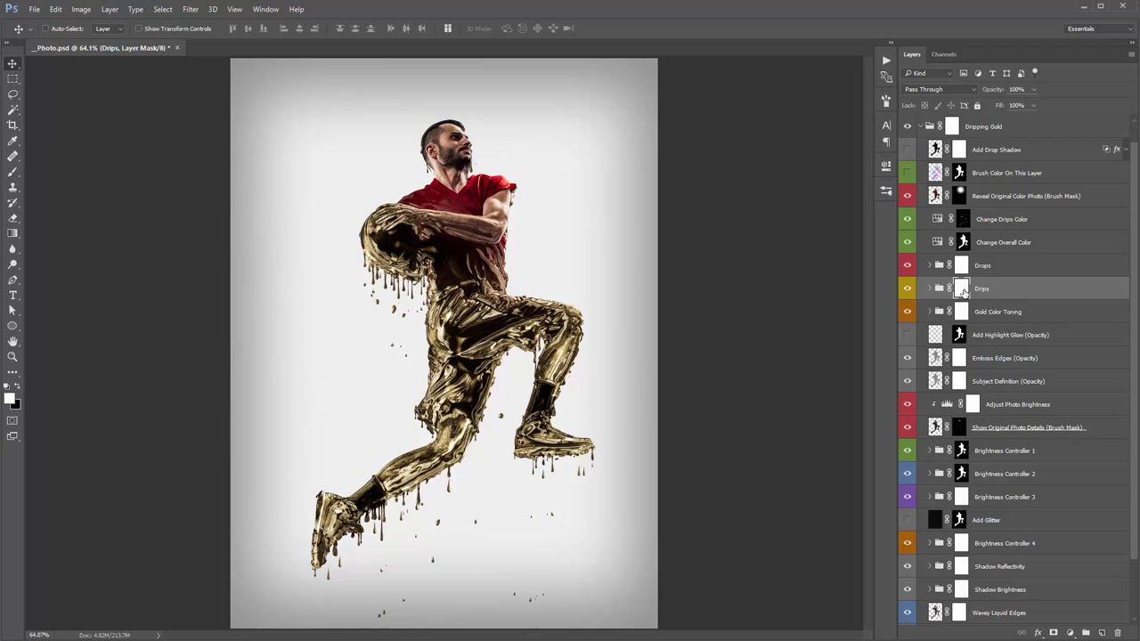
key(b)
key(x)
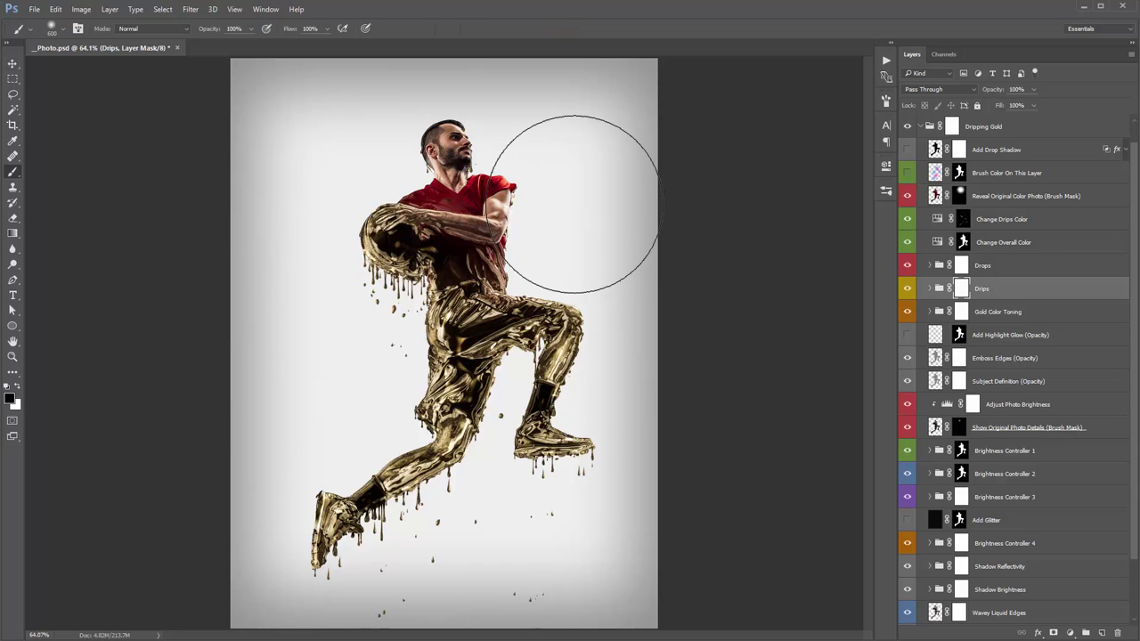
key(bracketleft)
key(bracketleft)
key(bracketleft)
key(bracketleft)
key(bracketleft)
key(bracketleft)
key(bracketleft)
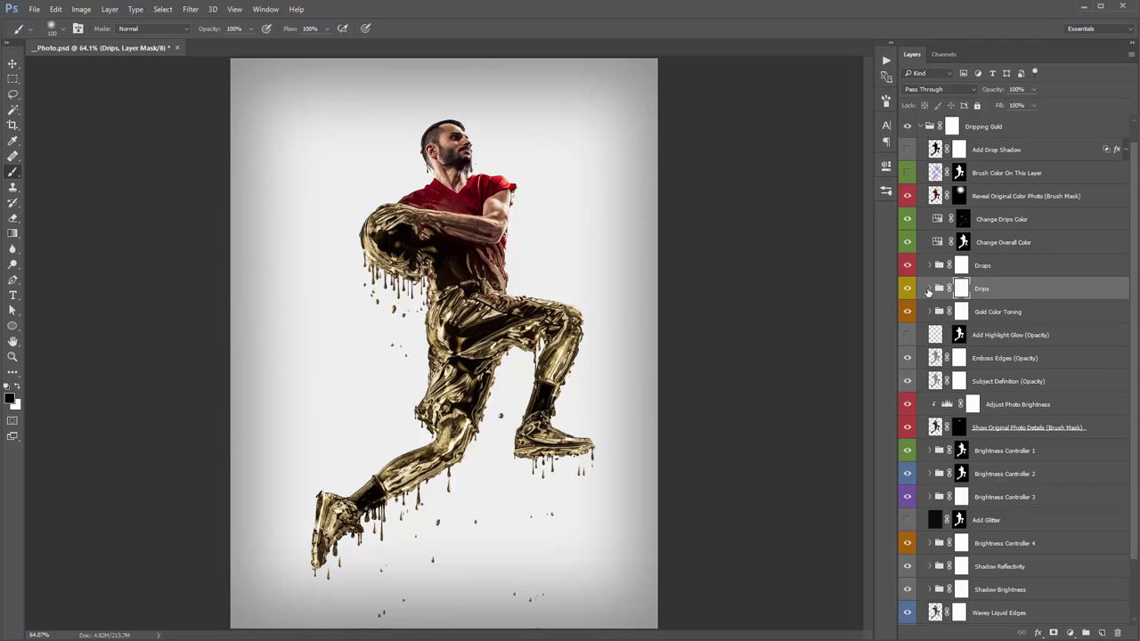
click(927, 292)
click(929, 289)
click(929, 289)
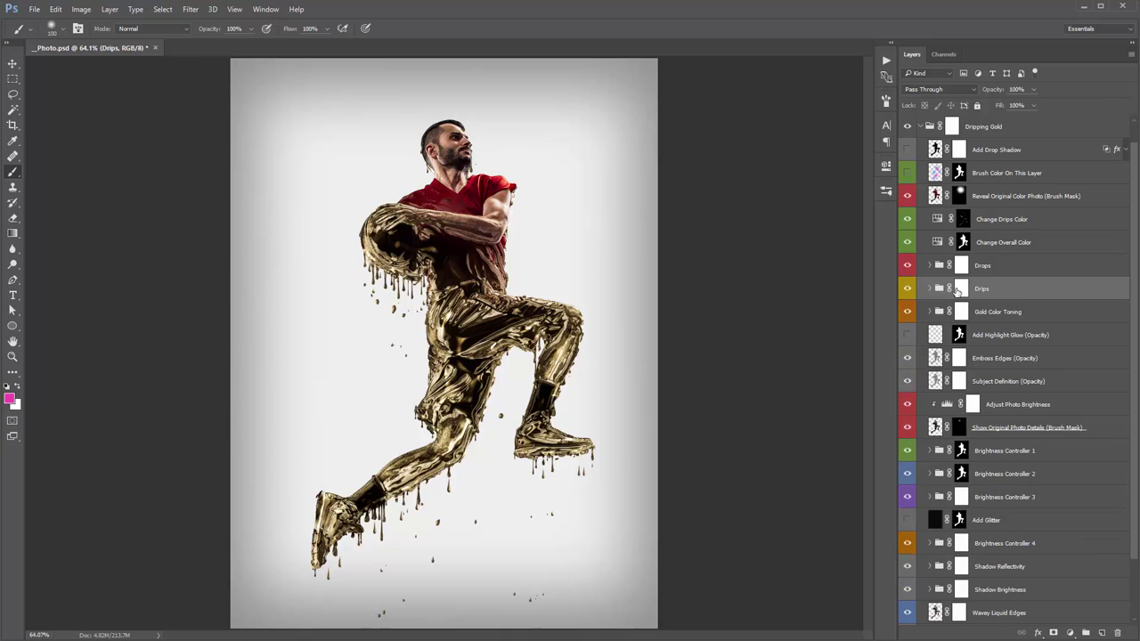
click(961, 288)
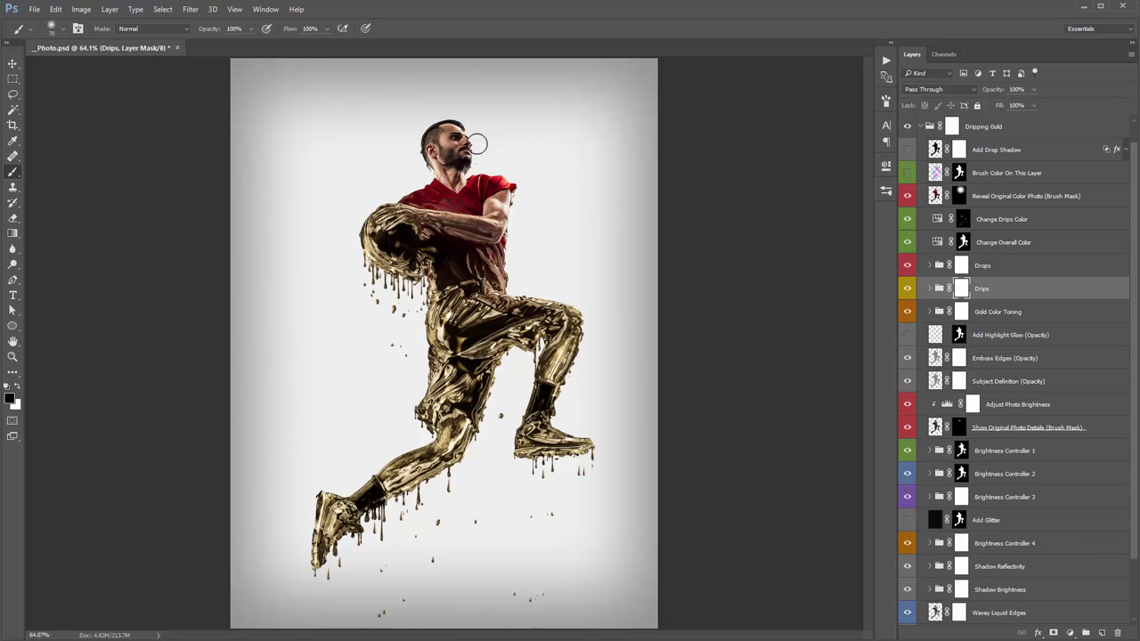
mouse_move(417, 149)
mouse_down()
mouse_move(445, 165)
mouse_move(451, 197)
mouse_move(422, 150)
mouse_up()
Clean up the edges around the revealed upper body by painting black on the Wavey Liquid Edges and Drips masks
scroll(962, 429, down, 3)
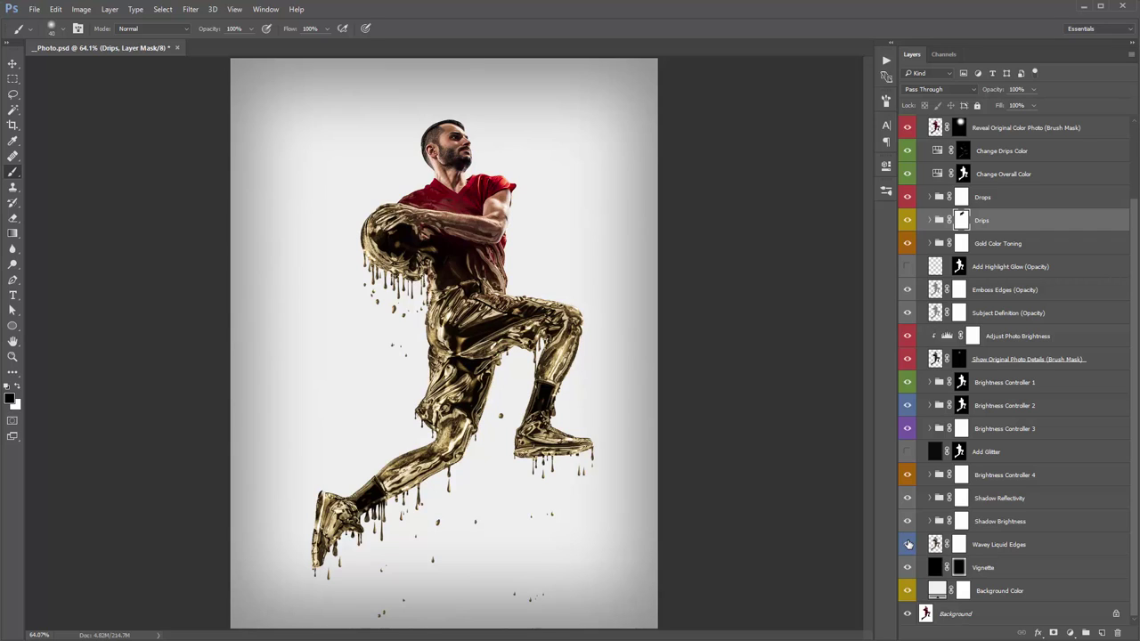
click(960, 544)
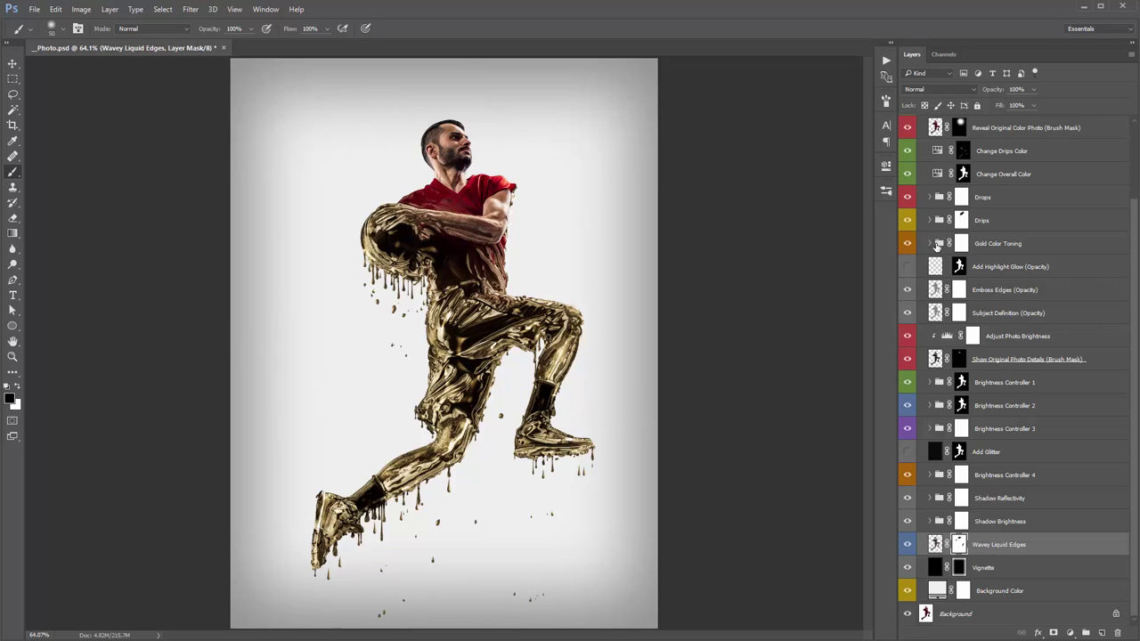
click(905, 219)
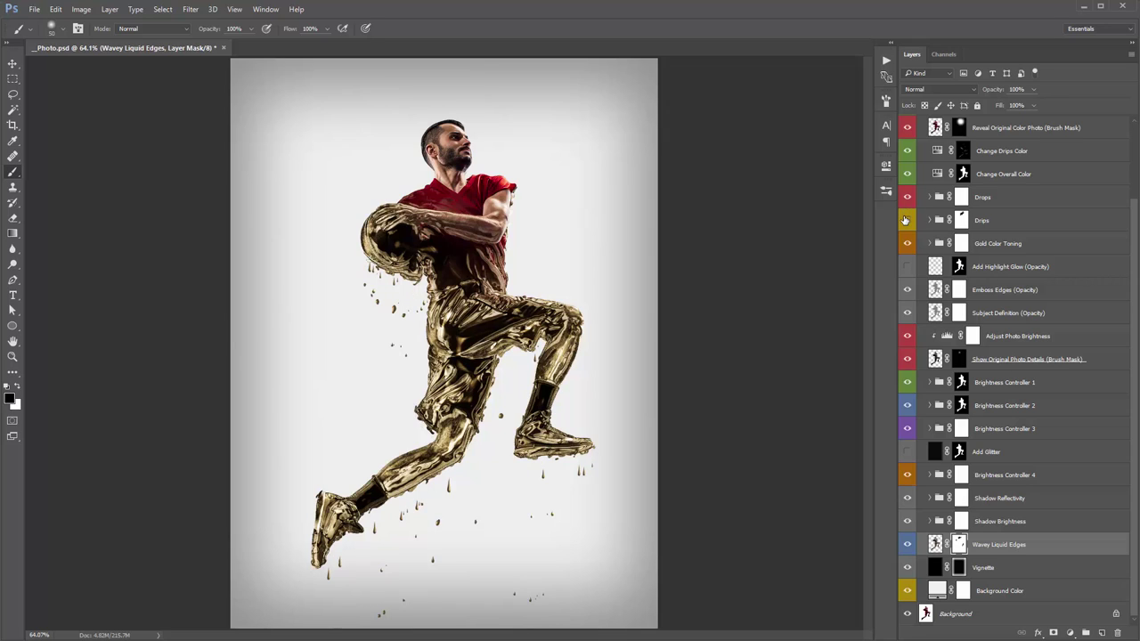
click(905, 219)
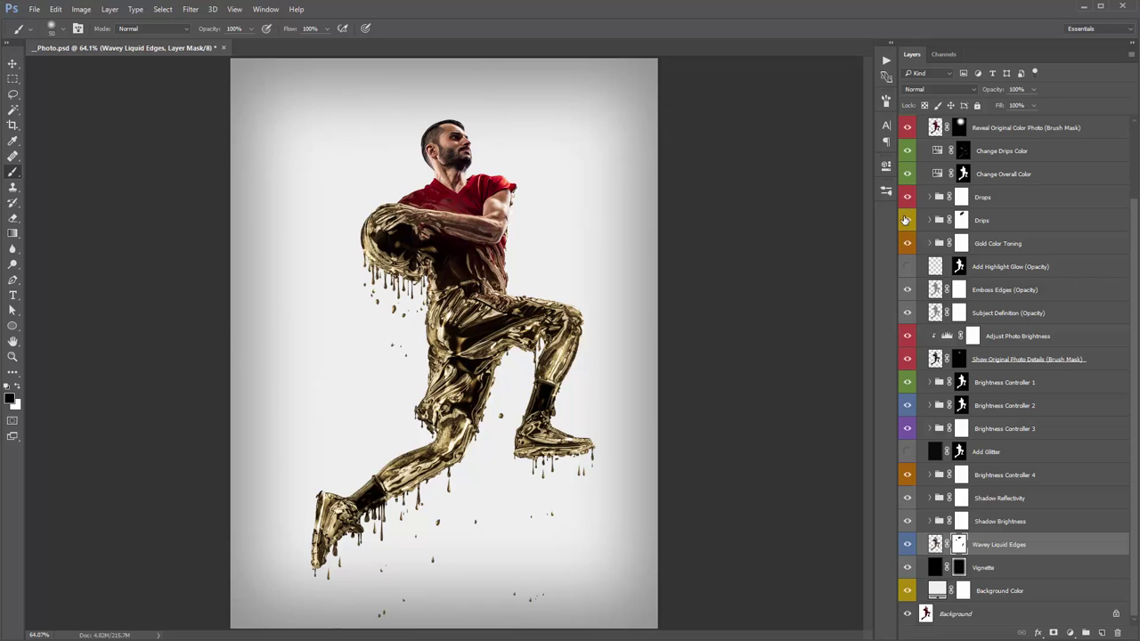
click(963, 219)
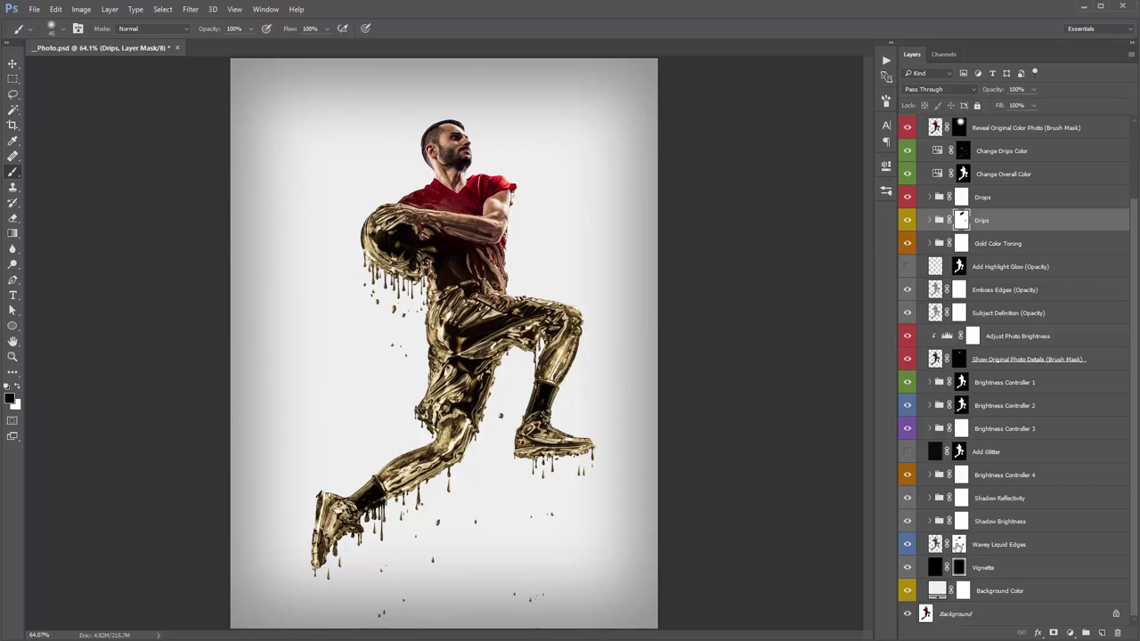
click(962, 545)
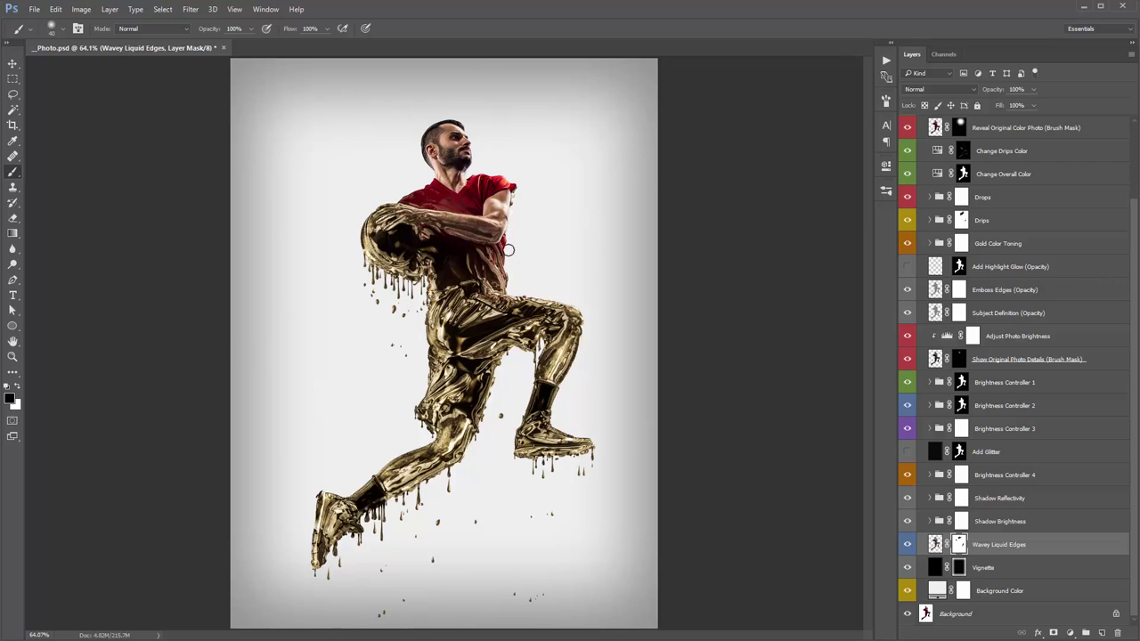
key(v)
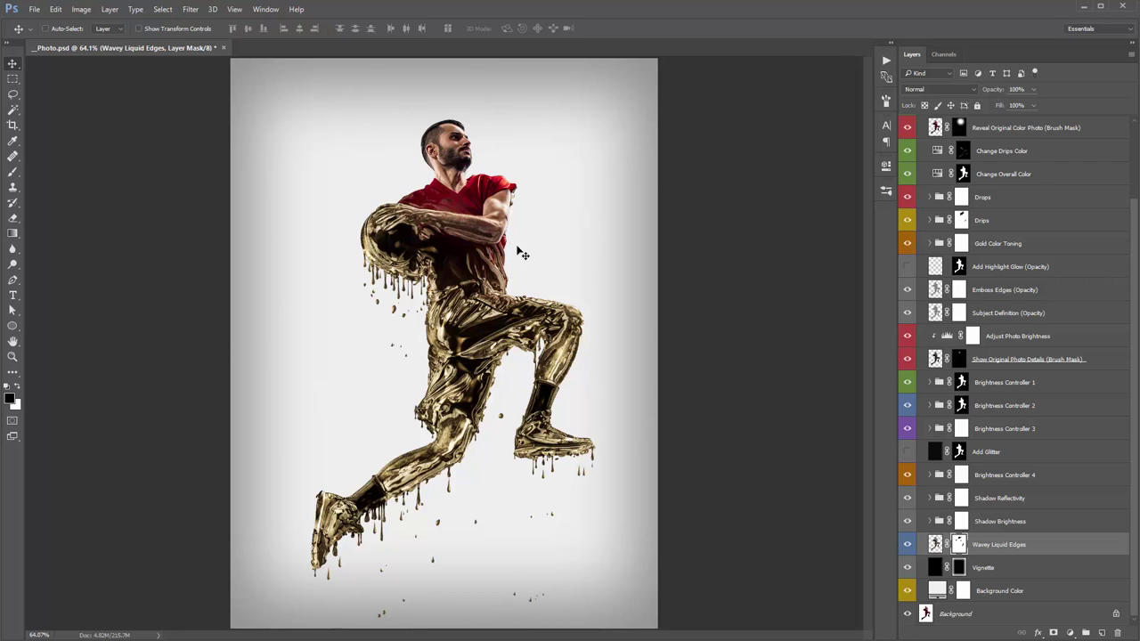
Expand the Gold Color Toning group and toggle its visibility to compare the player with and without the toning
scroll(976, 309, up, 3)
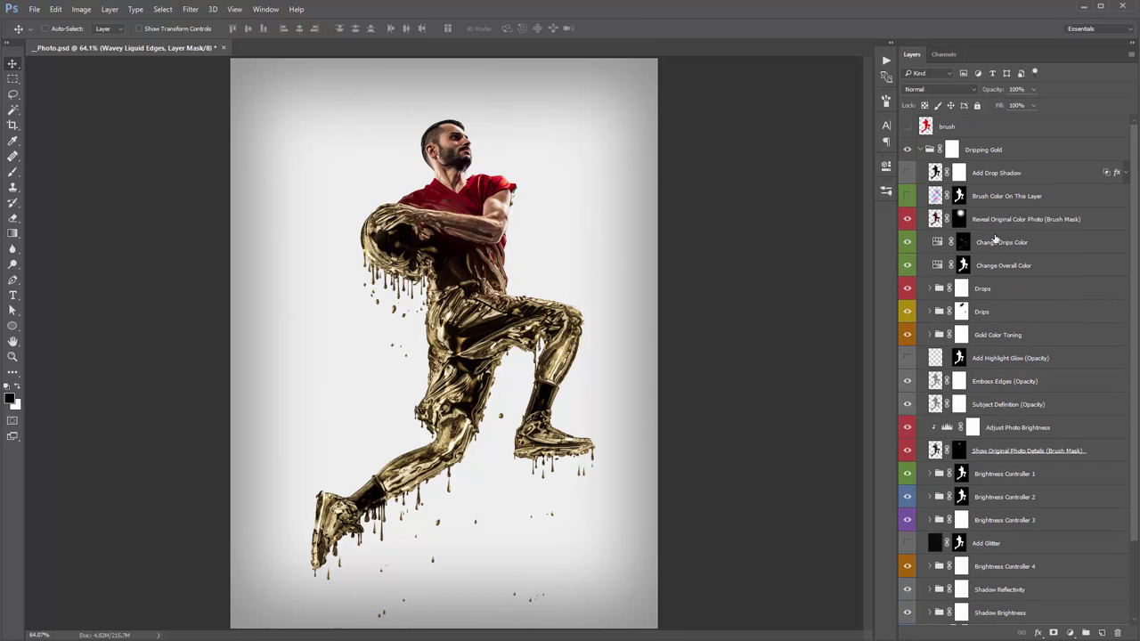
click(1015, 340)
scroll(1005, 281, down, 3)
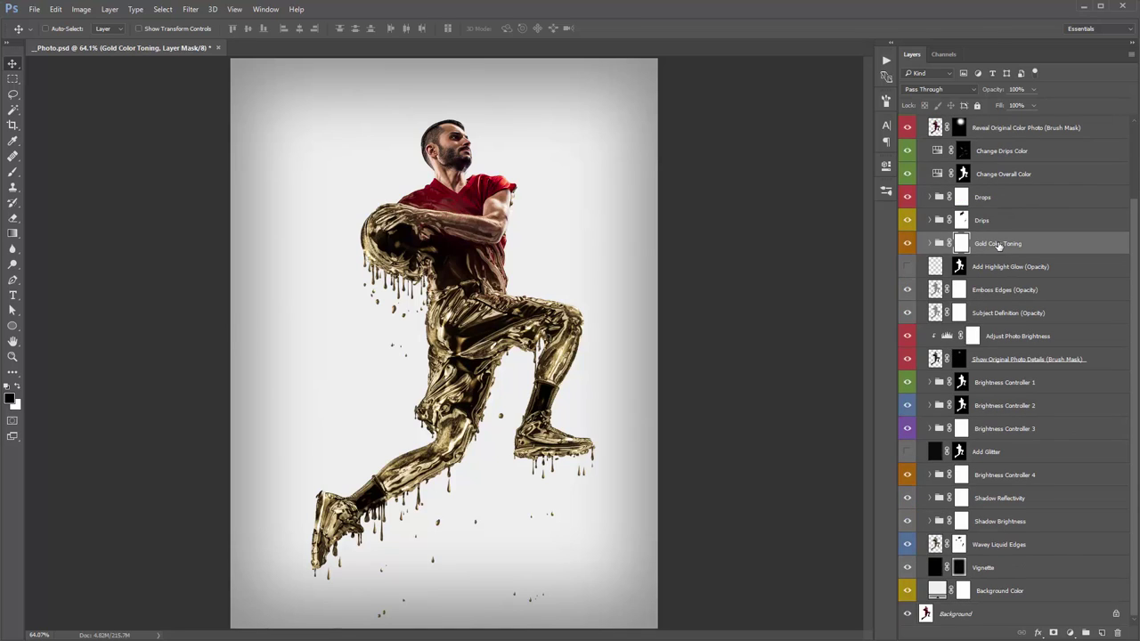
click(931, 244)
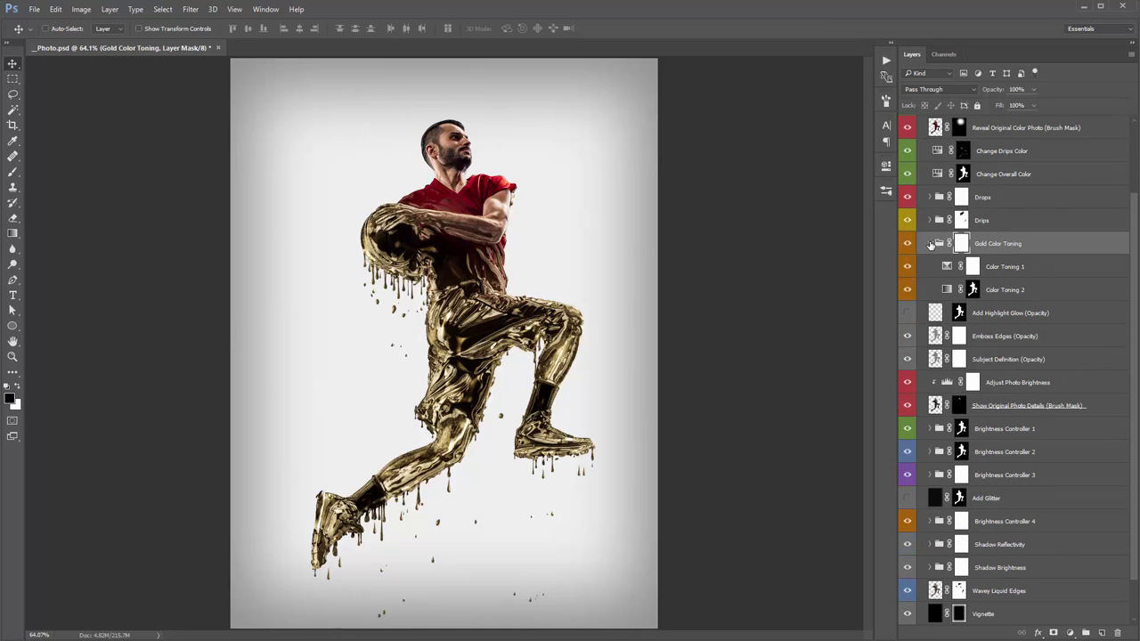
click(908, 244)
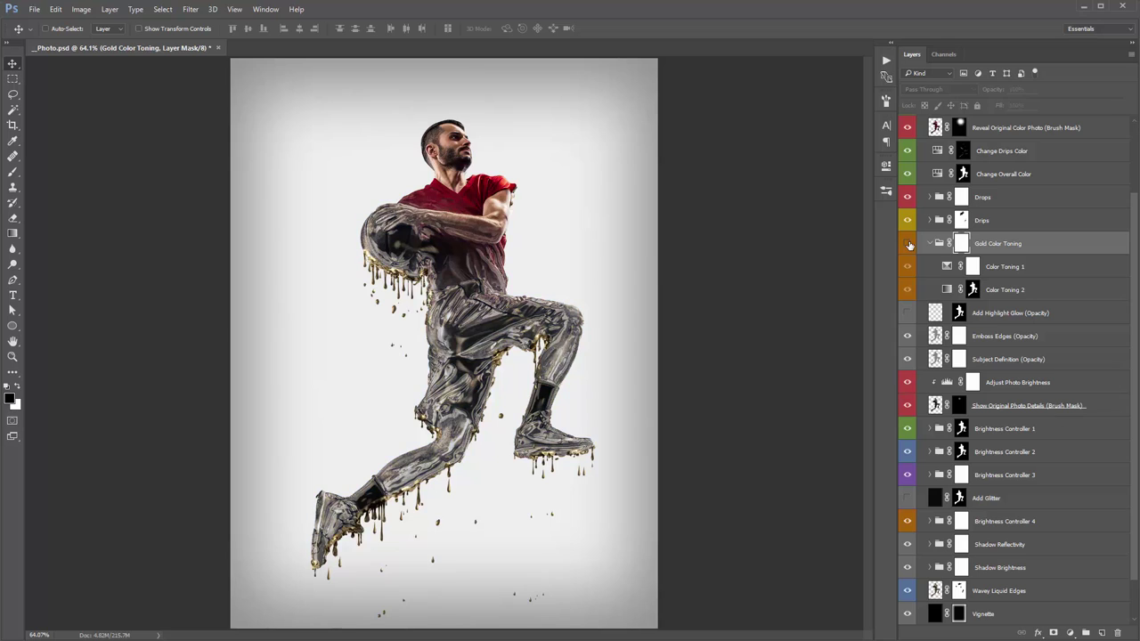
click(908, 243)
click(908, 243)
click(906, 242)
Inspect the Color Toning 2 gradient in the Gradient Editor, leave it unedited and collapse the Gold Color Toning group
double_click(948, 290)
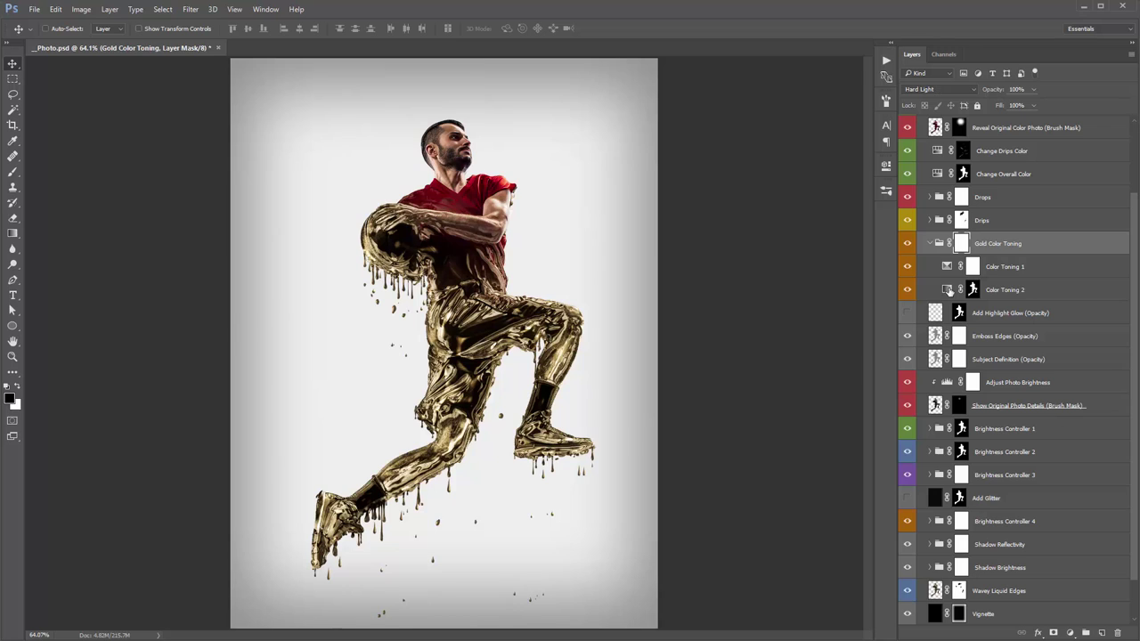
click(795, 217)
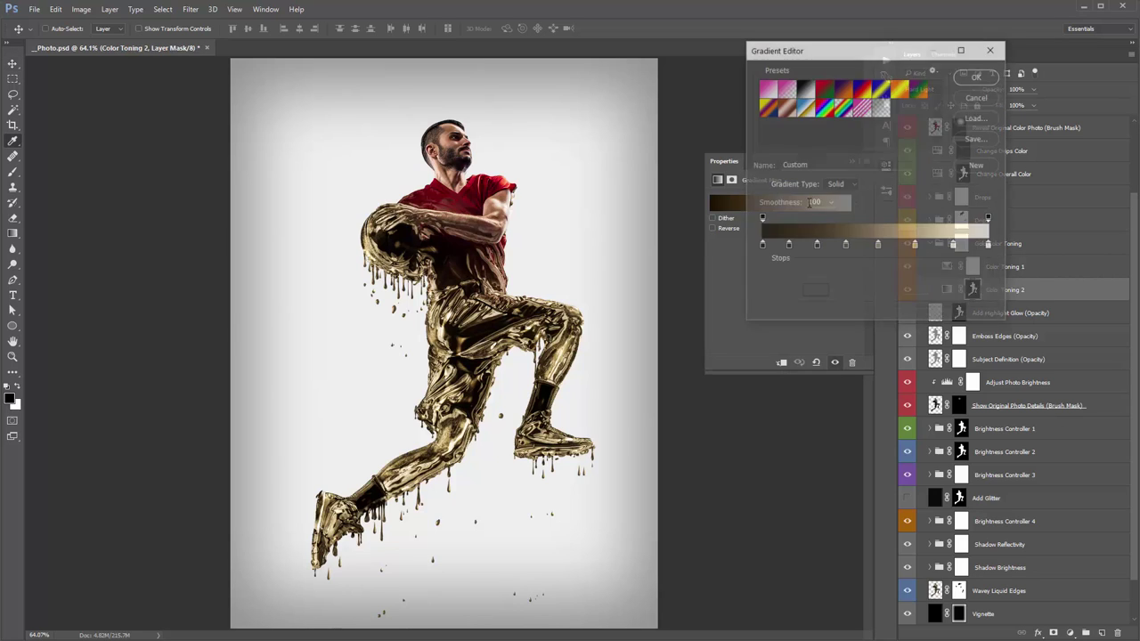
drag(872, 50, 704, 98)
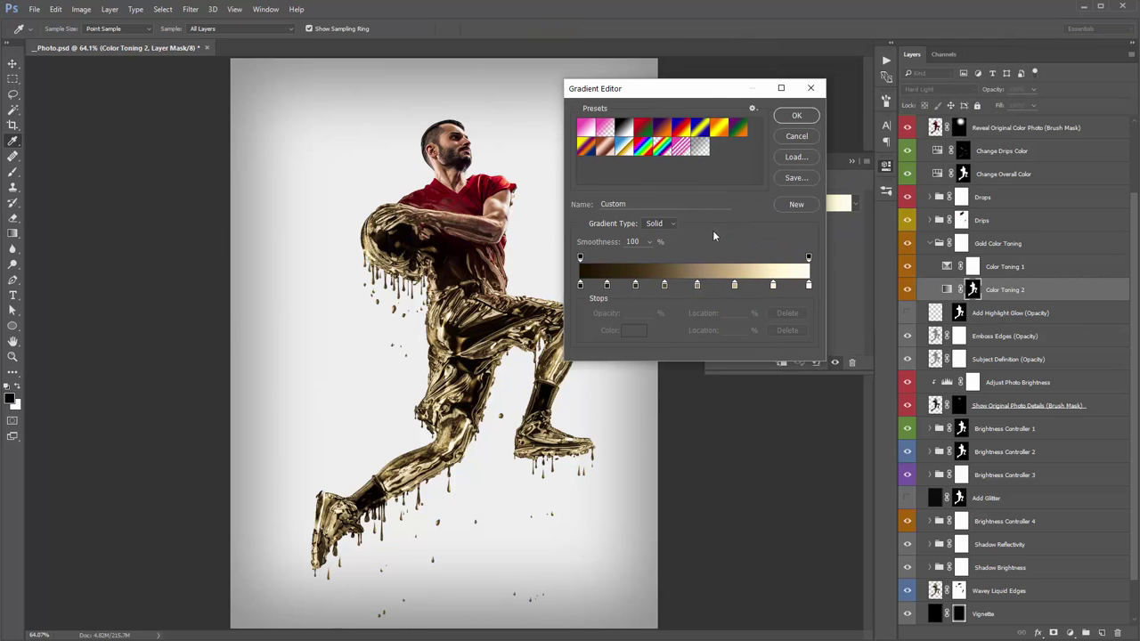
click(812, 136)
click(851, 162)
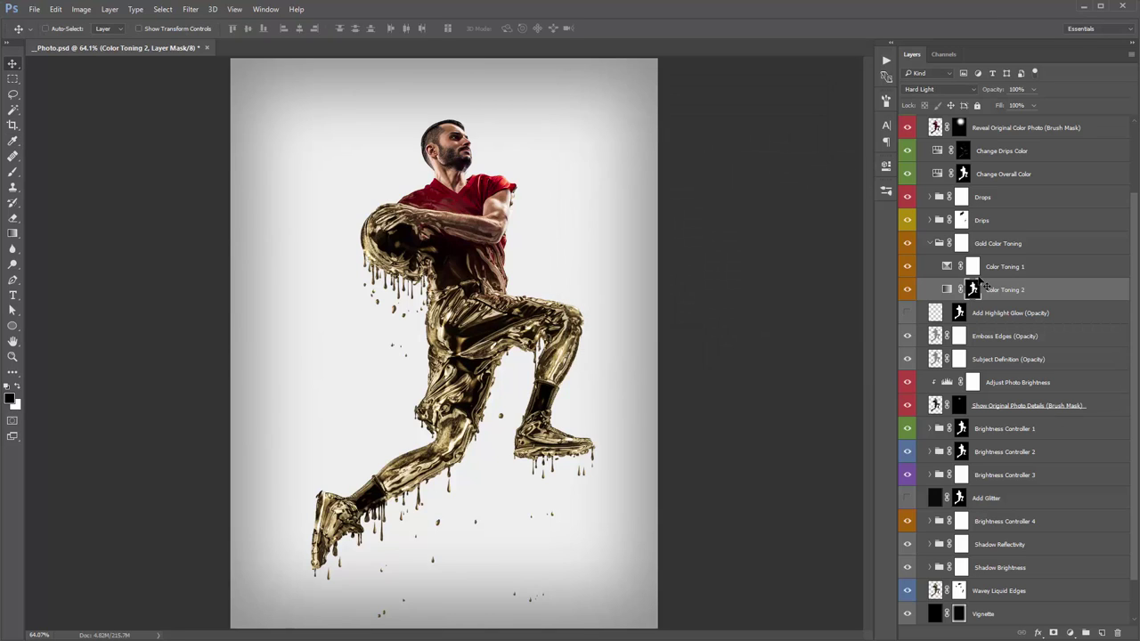
click(938, 245)
Show the Add Highlight Glow layer at 100% opacity and view its layer mask on its own
click(1024, 272)
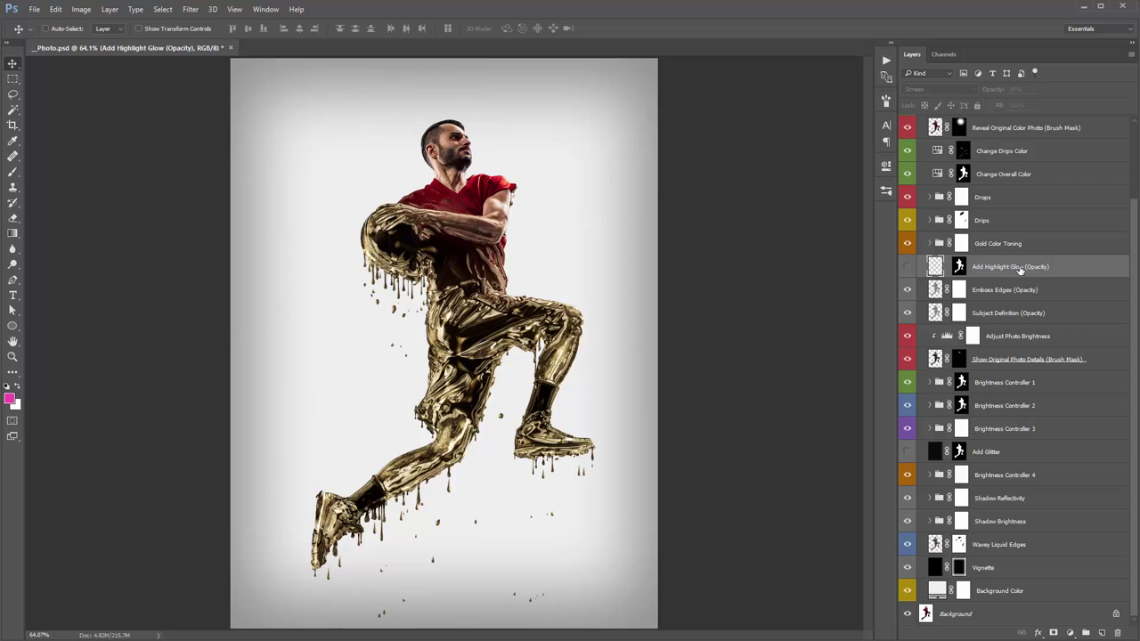
click(907, 266)
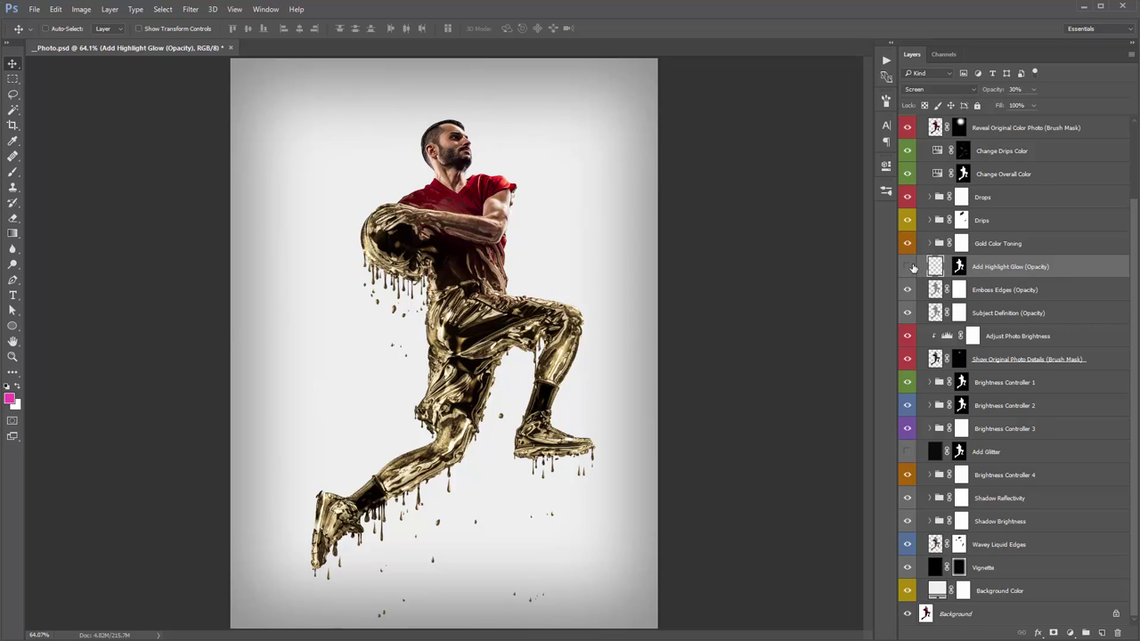
click(907, 266)
key(0)
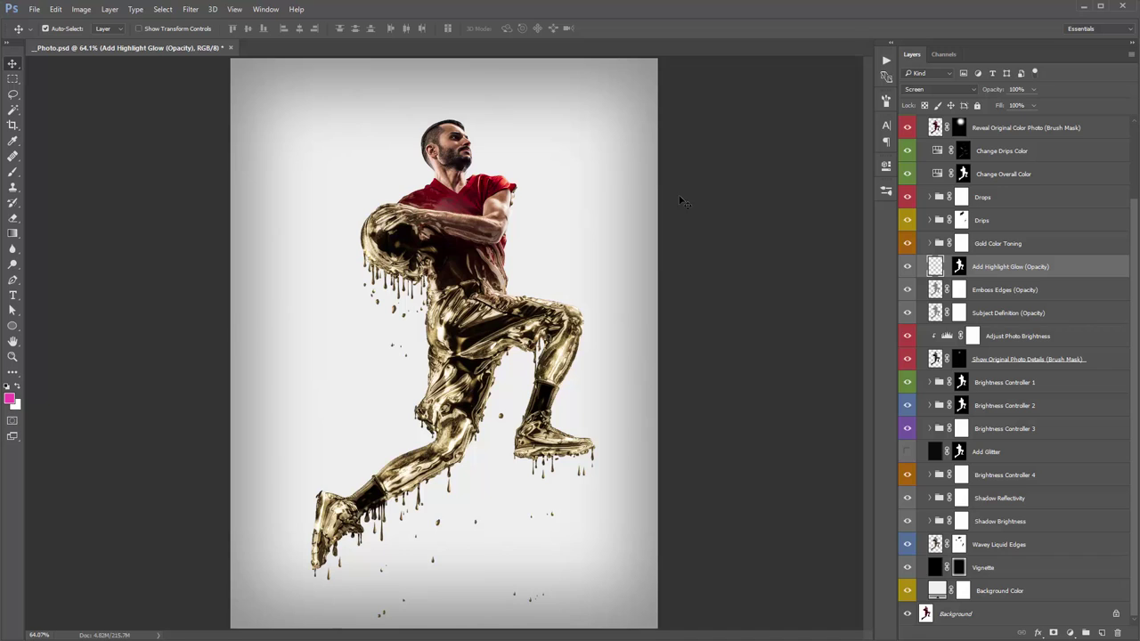
alt+click(959, 266)
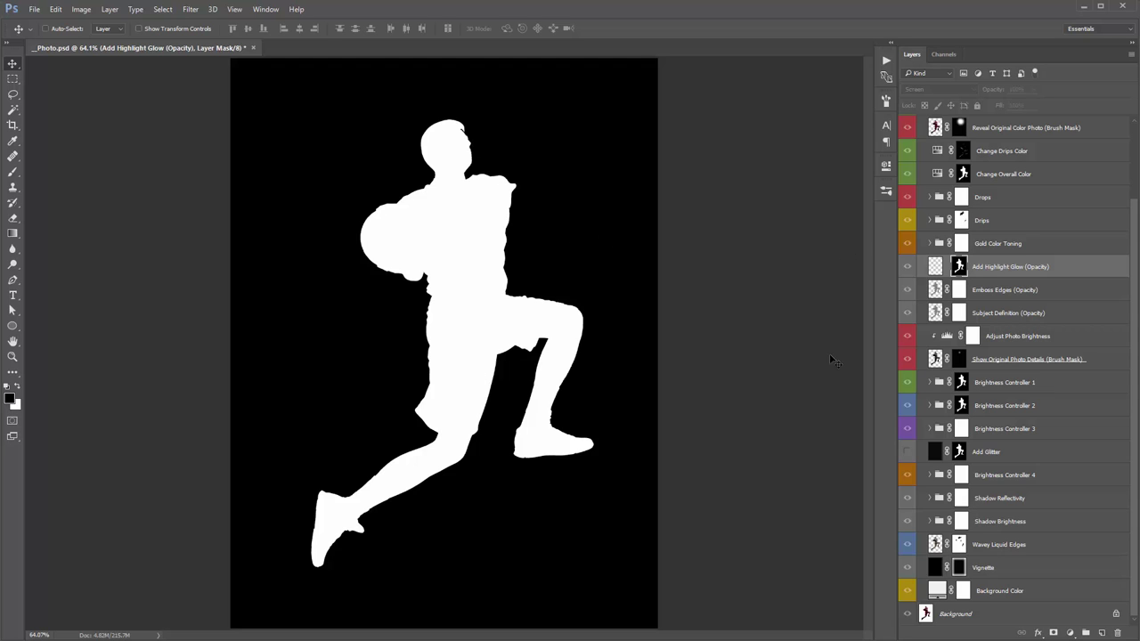
click(937, 265)
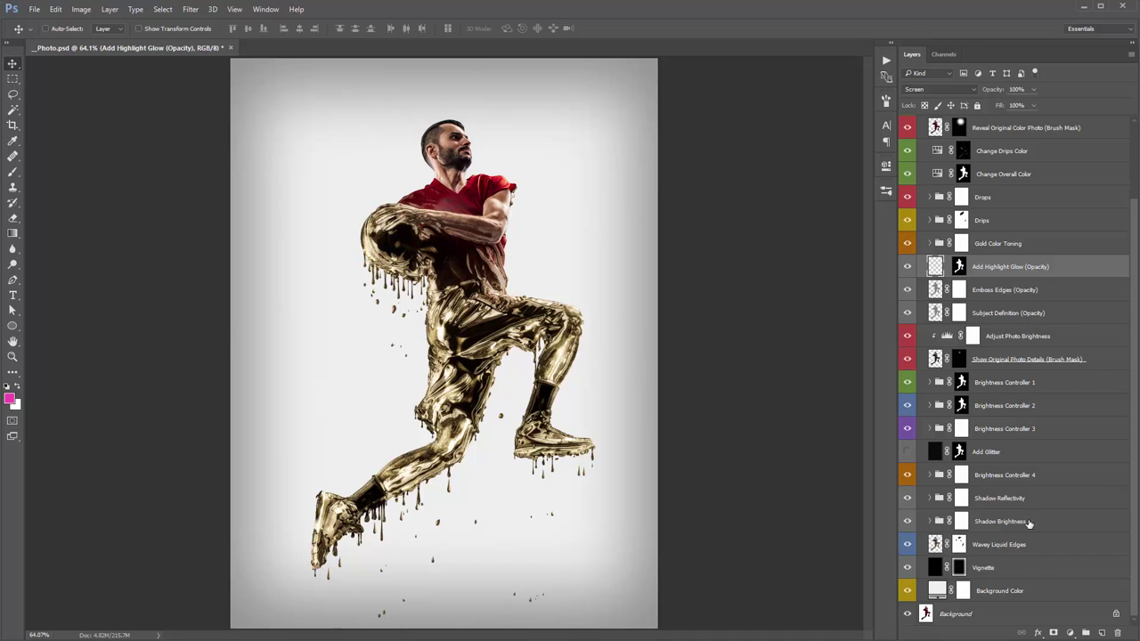
Set the Background Color layer's fill to dark grey 262626 and select the Add Highlight Glow mask
double_click(937, 590)
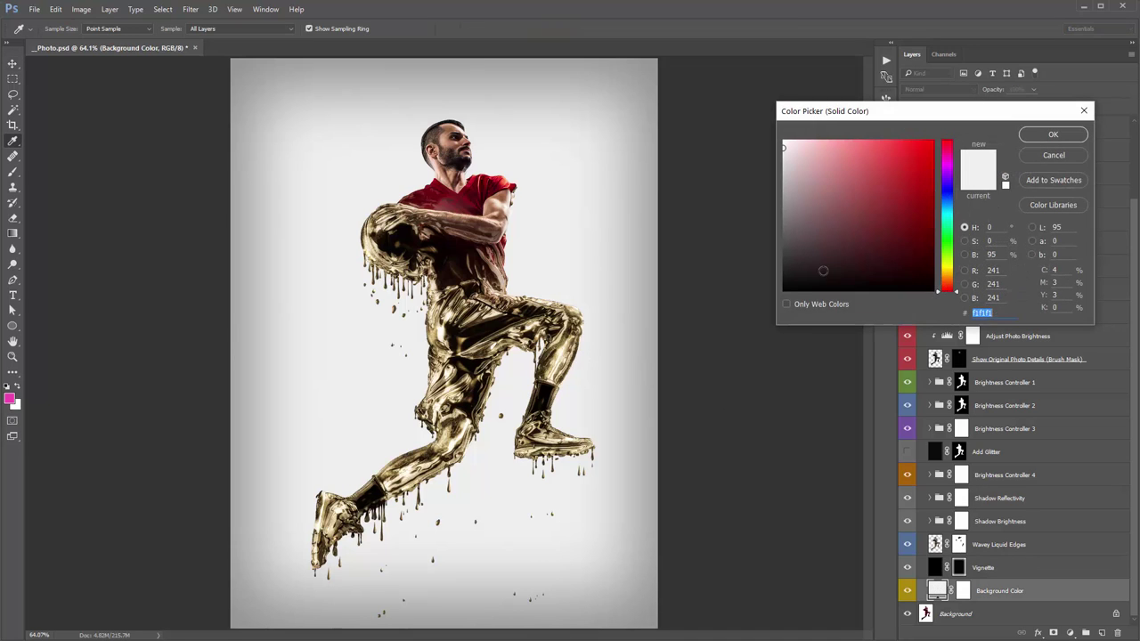
click(781, 265)
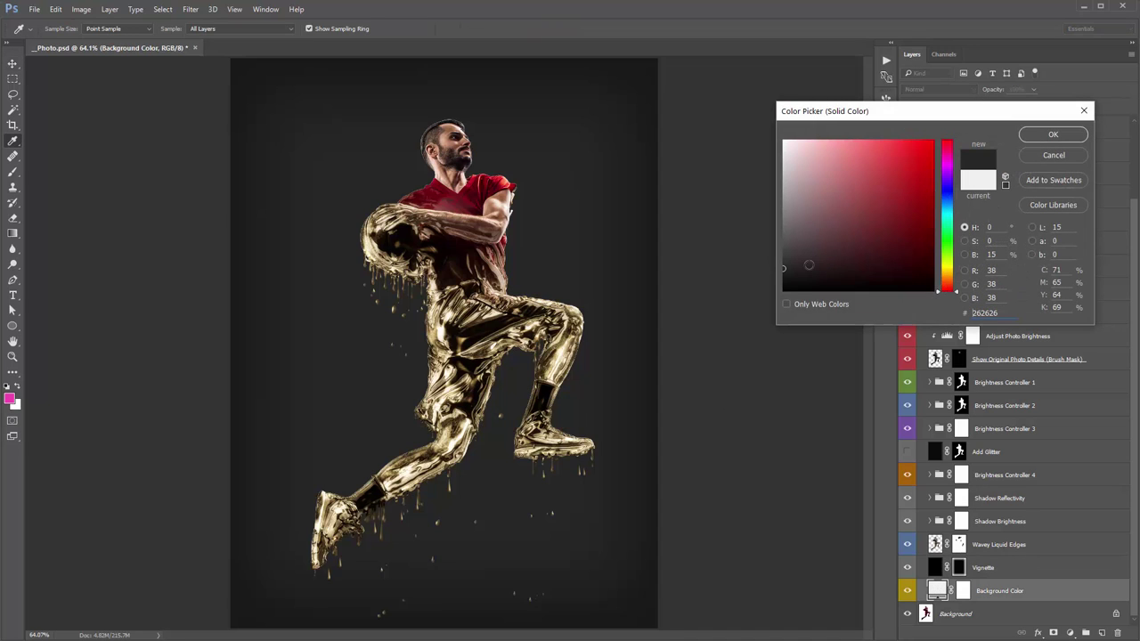
click(1053, 135)
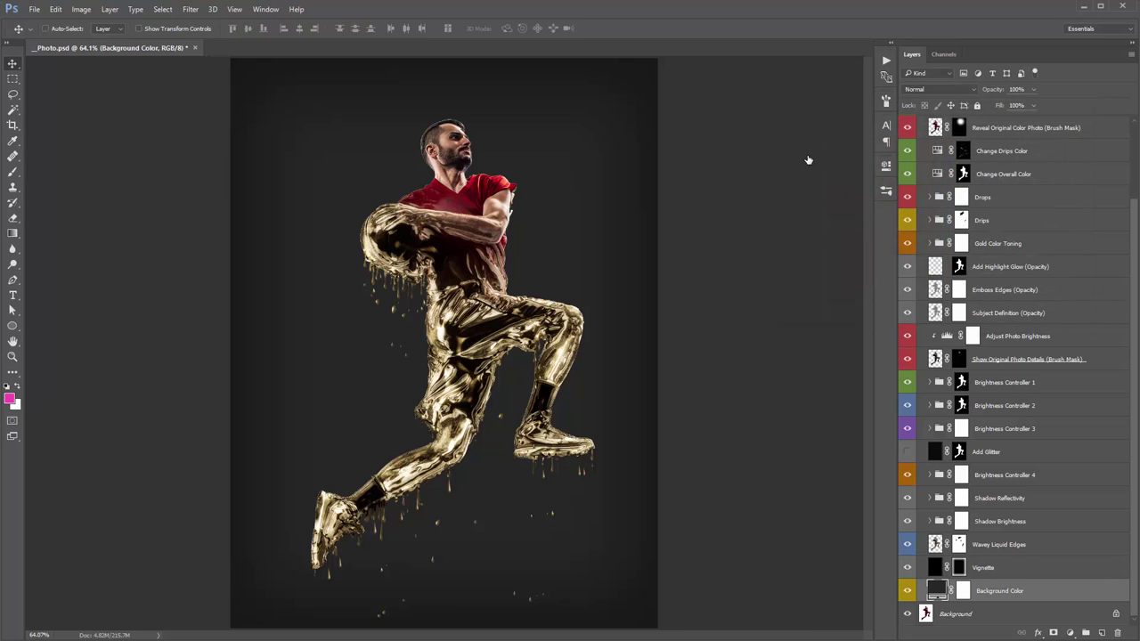
scroll(973, 195, up, 1)
scroll(973, 194, up, 1)
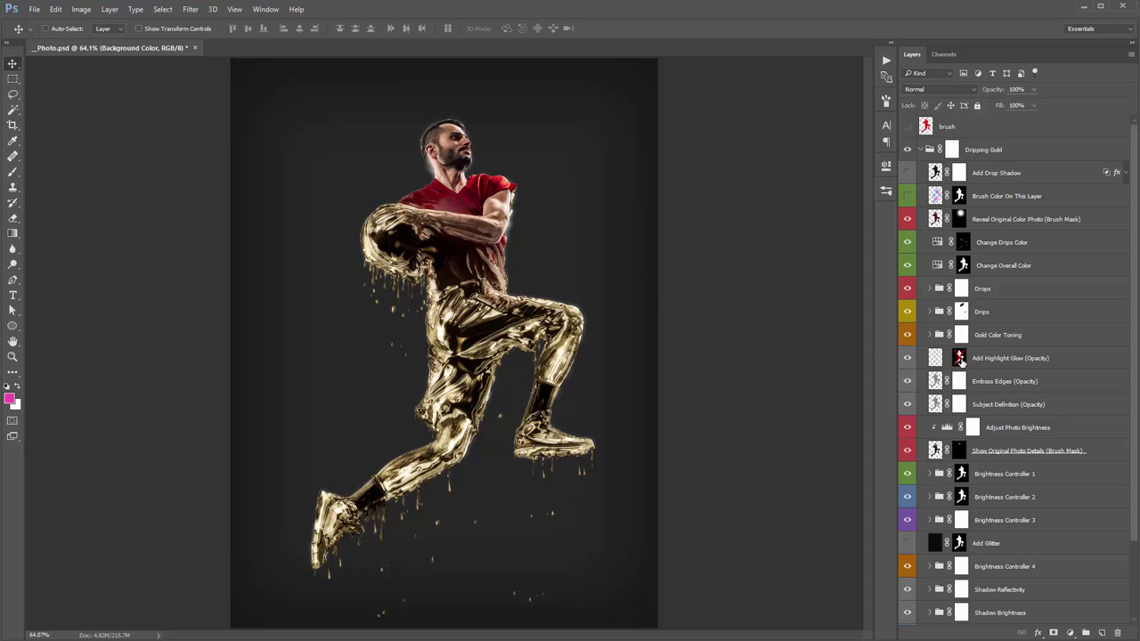
click(960, 358)
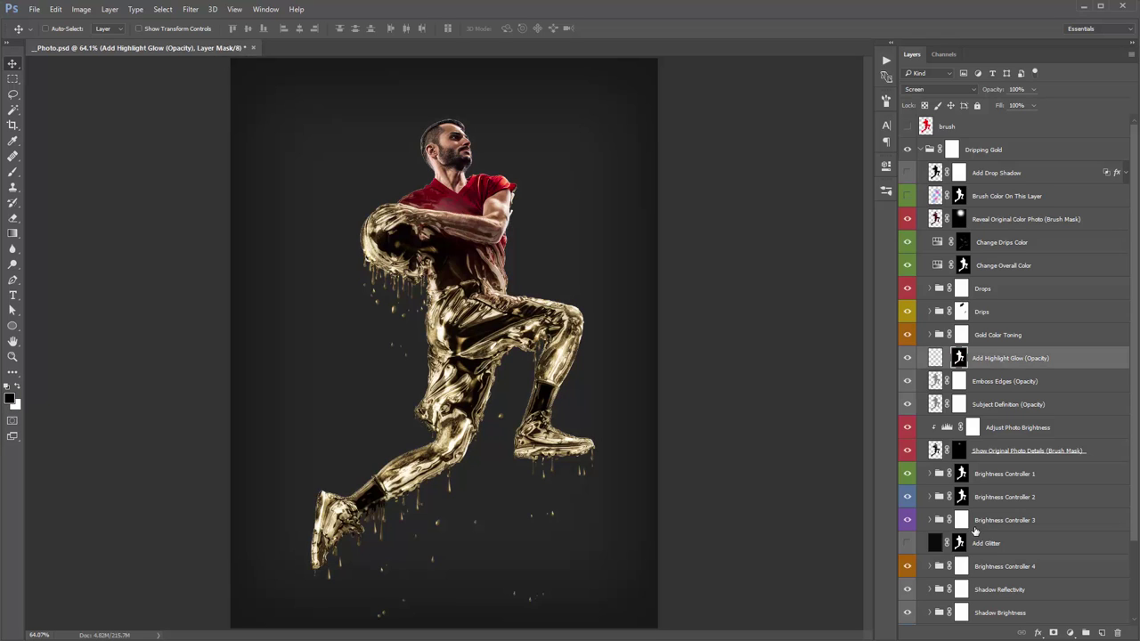
Set the Background Color layer's fill to light grey efefef and hide the Add Highlight Glow layer
scroll(962, 547, down, 4)
double_click(937, 590)
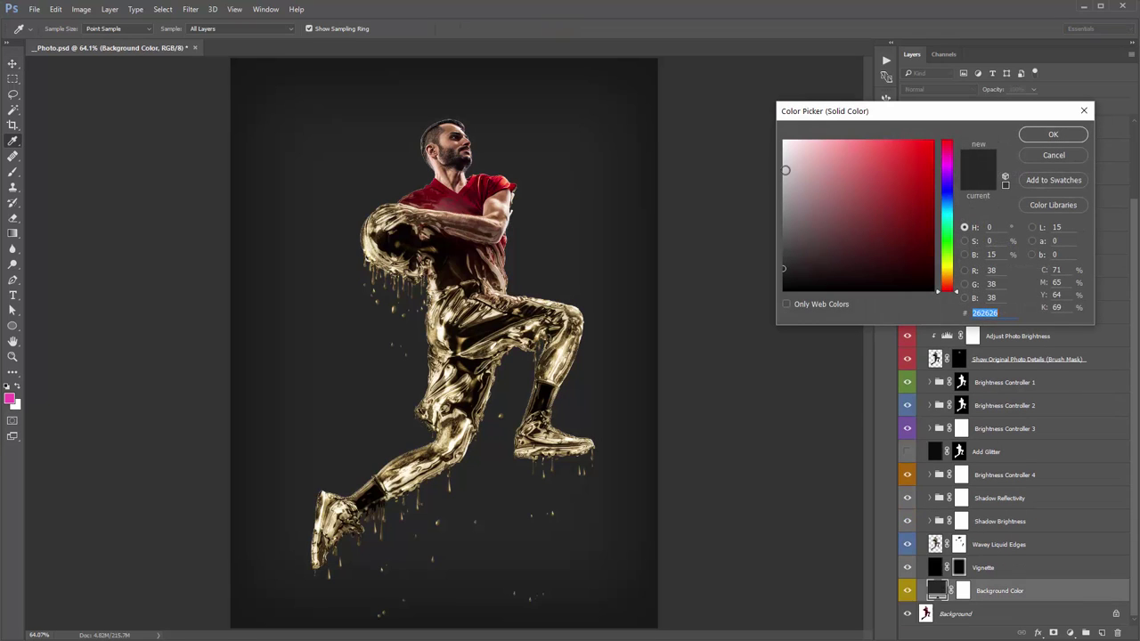
click(1052, 135)
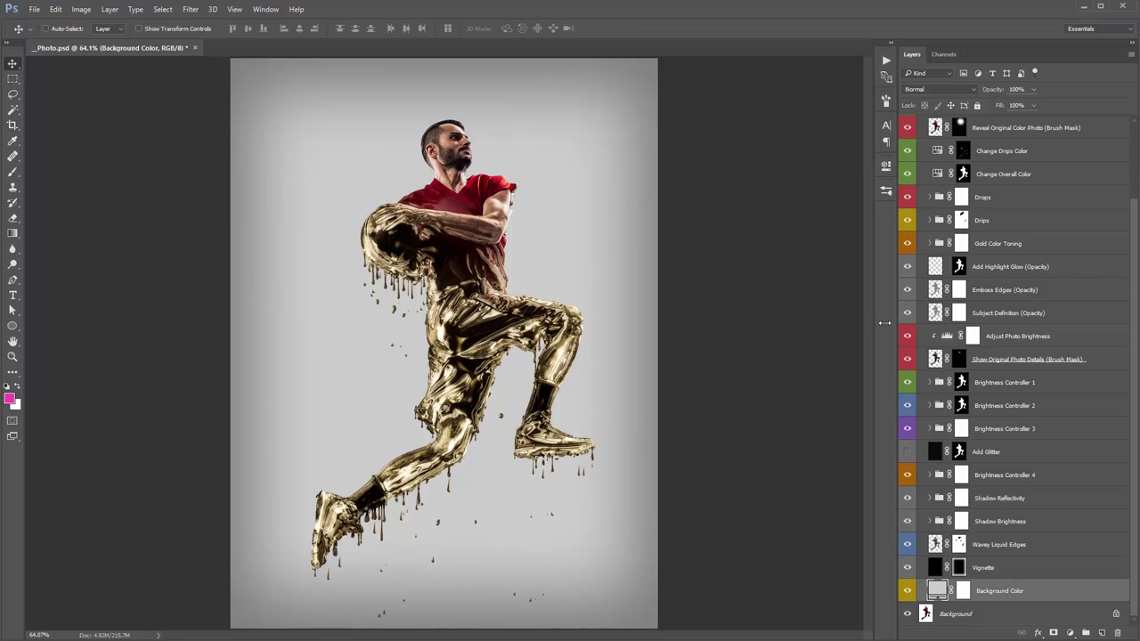
double_click(936, 590)
click(783, 145)
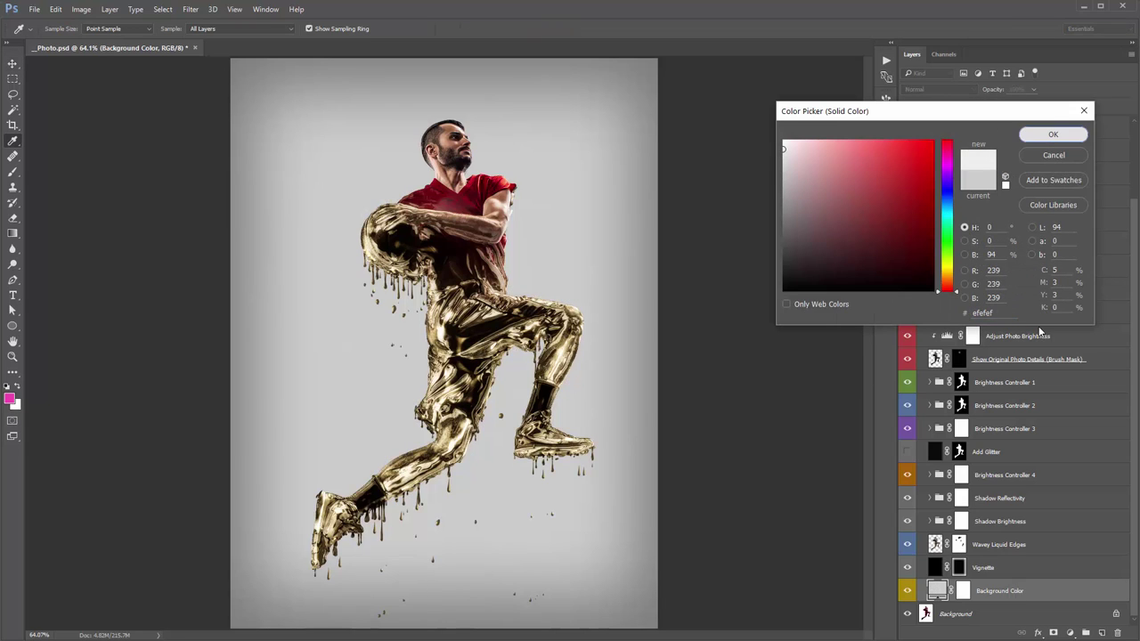
click(1052, 134)
click(987, 265)
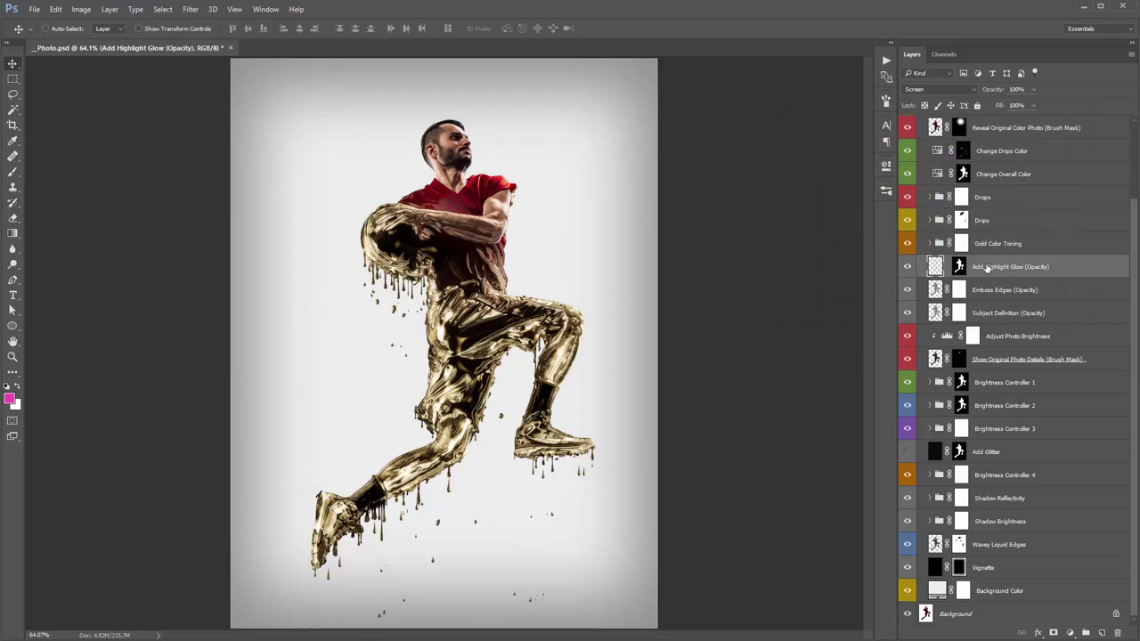
click(907, 266)
Try the Emboss Edges layer at 100% opacity and set it back to 20%
click(1031, 291)
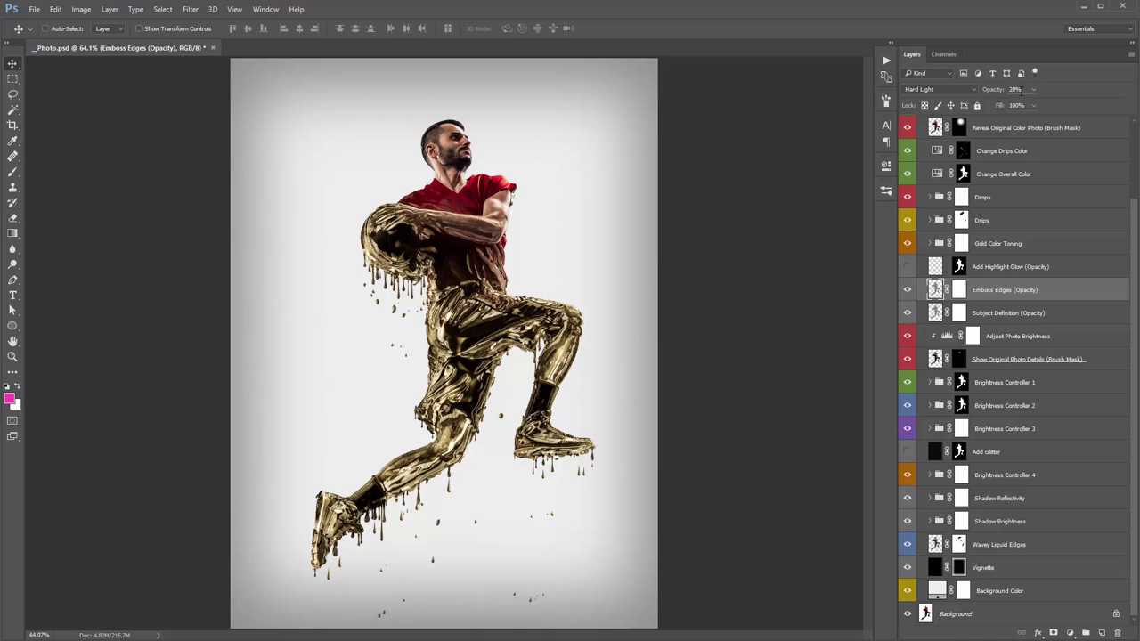
drag(996, 93, 1113, 88)
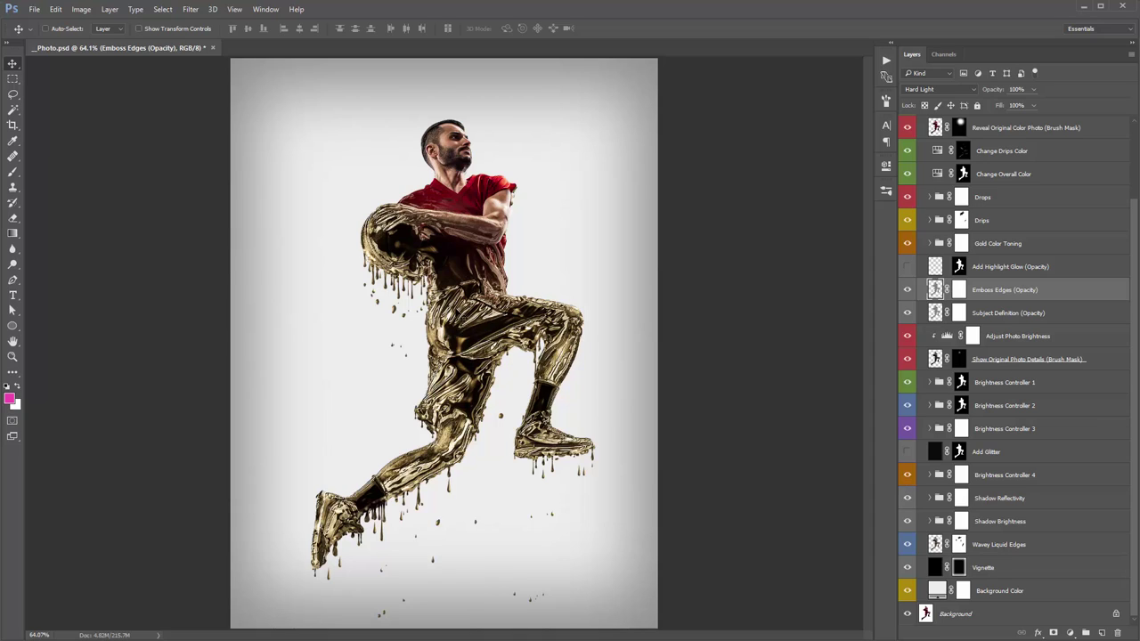
key(2)
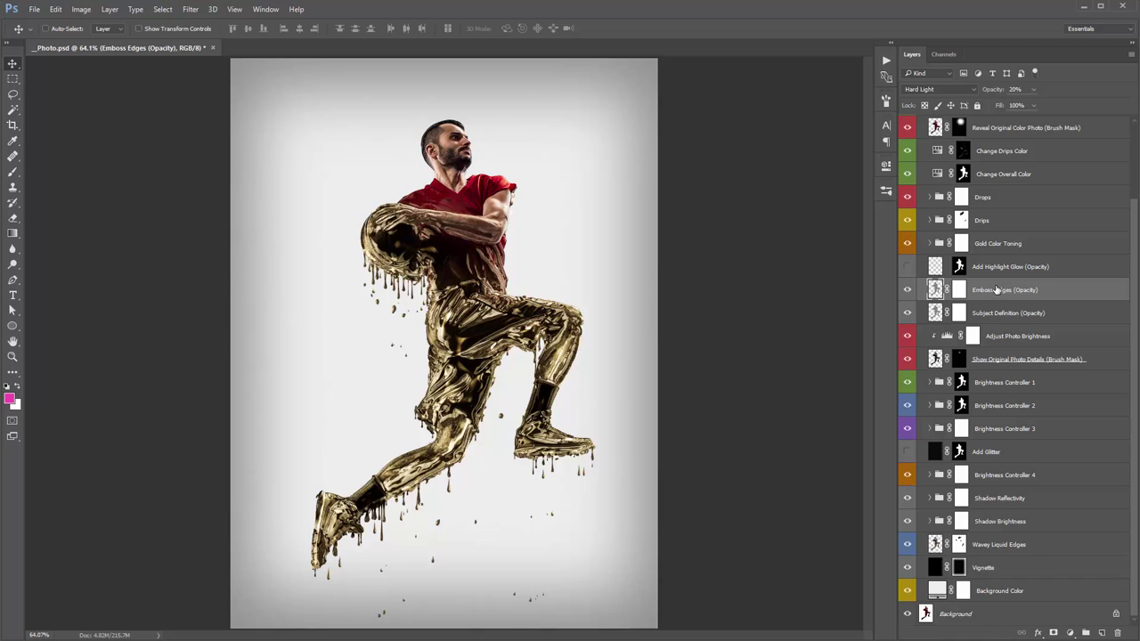
Hide the Reveal Original Color Photo layer so the player's upper body uses the gold effect
scroll(990, 266, up, 2)
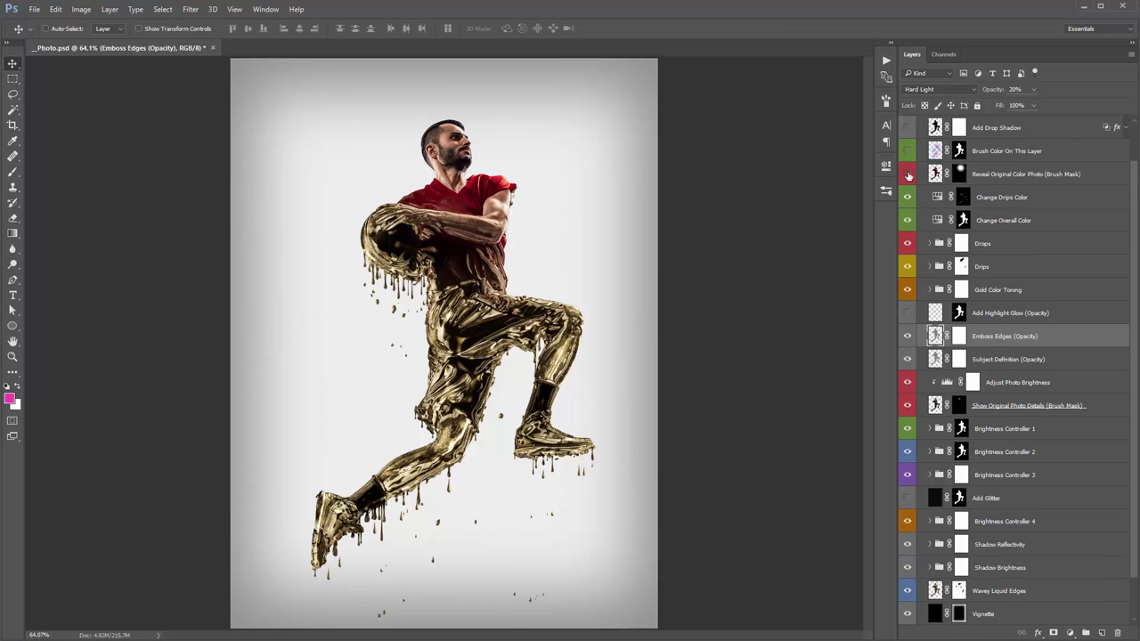
click(908, 174)
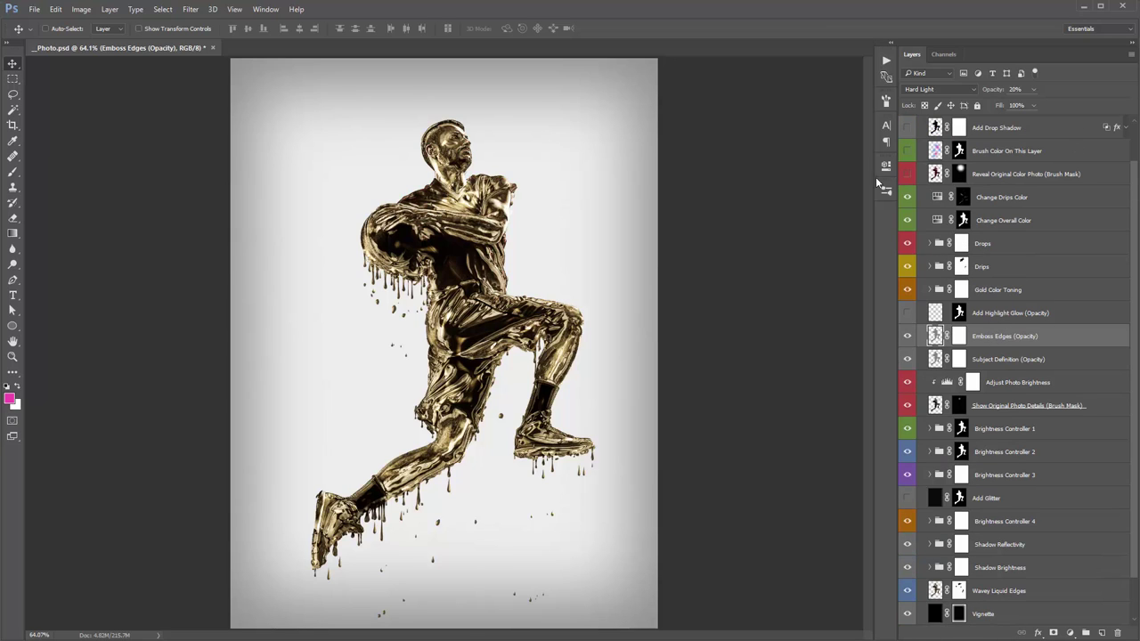
scroll(996, 310, down, 2)
Try a higher opacity on the Subject Definition layer, compare before and after, and undo the change
click(996, 311)
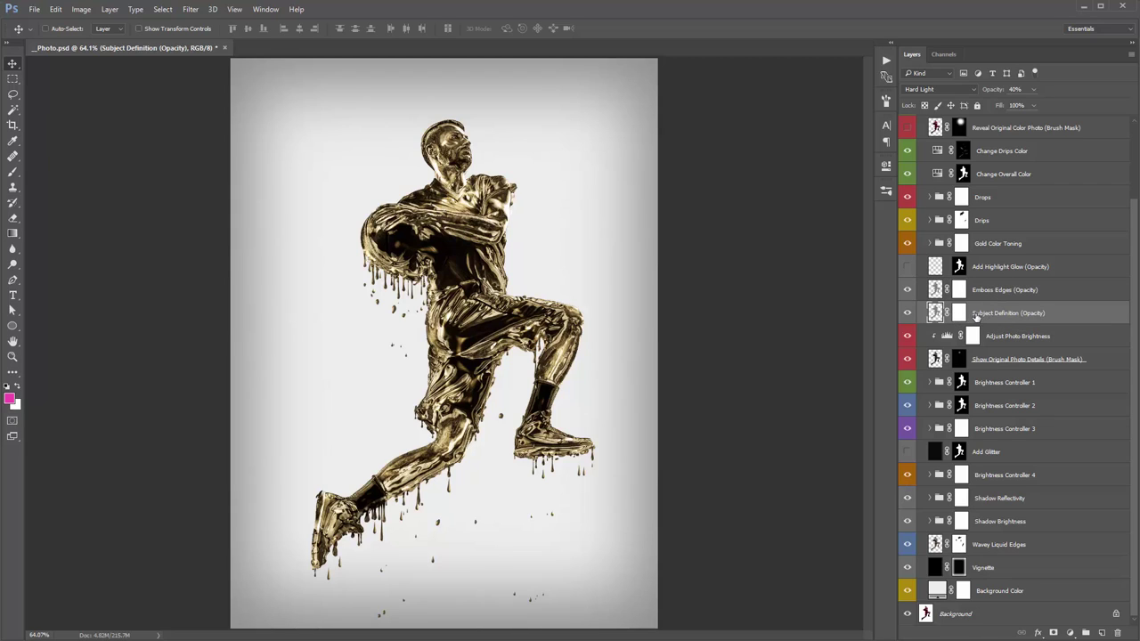
drag(987, 90, 1068, 100)
key(ctrl+z)
key(ctrl+z)
key(ctrl+z)
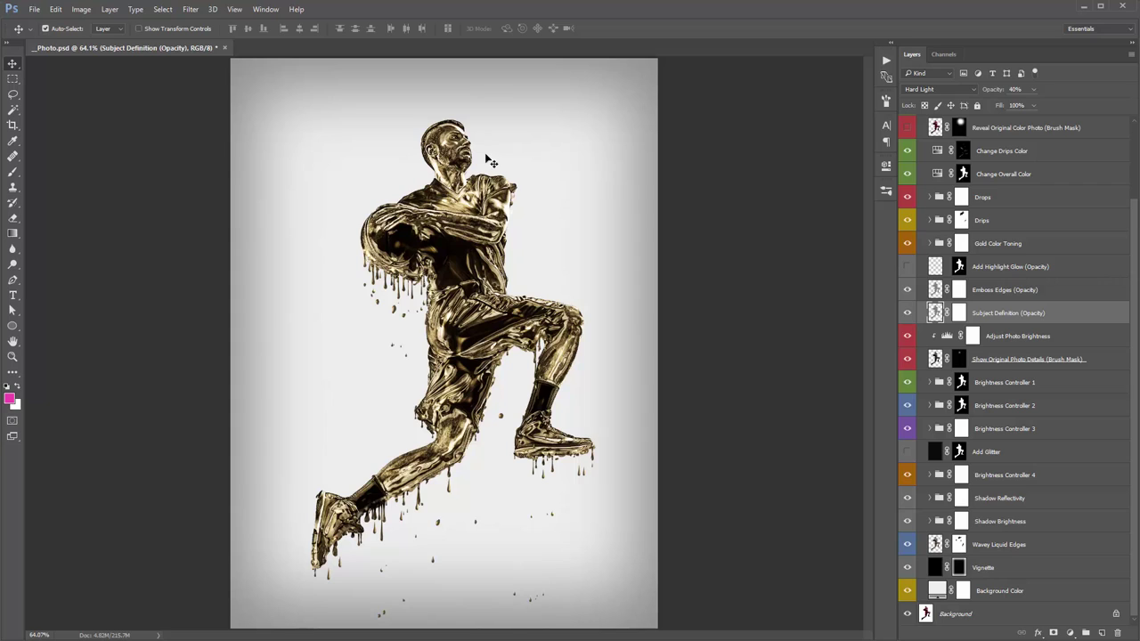
key(ctrl+z)
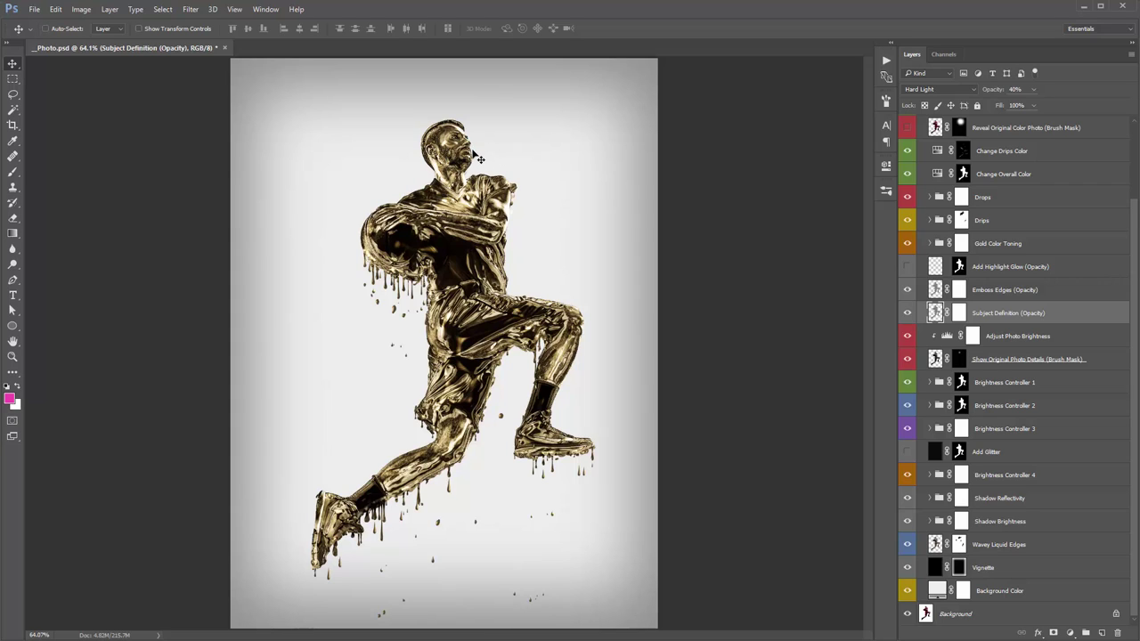
Look over the Adjust Photo Brightness layer and highlight the four Brightness Controller groups together
click(971, 336)
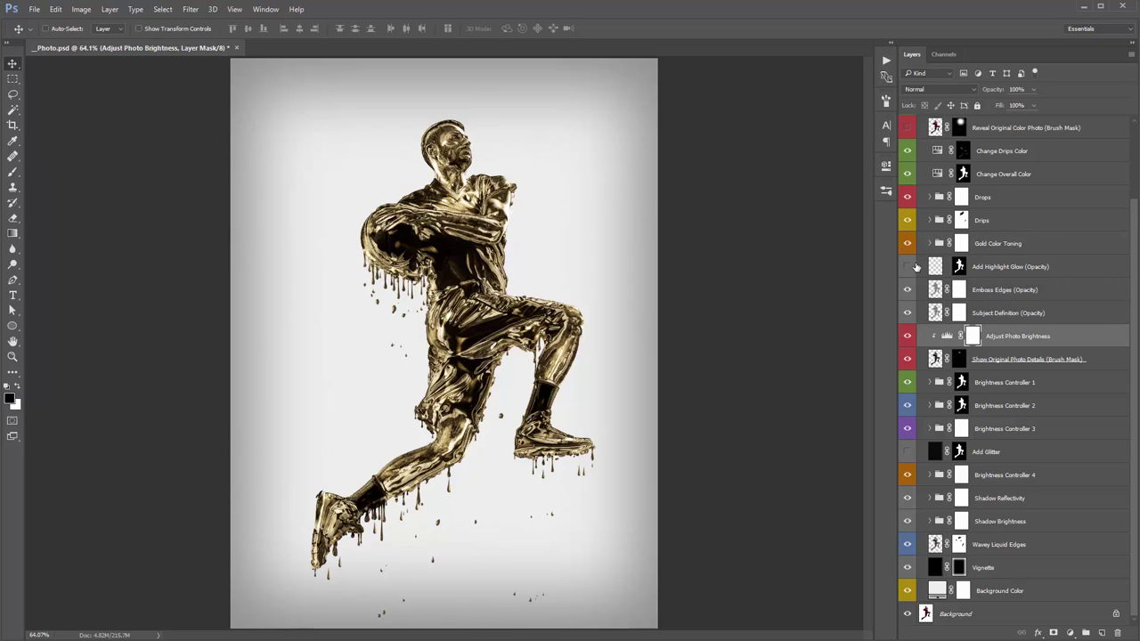
click(1005, 382)
shift+click(1015, 405)
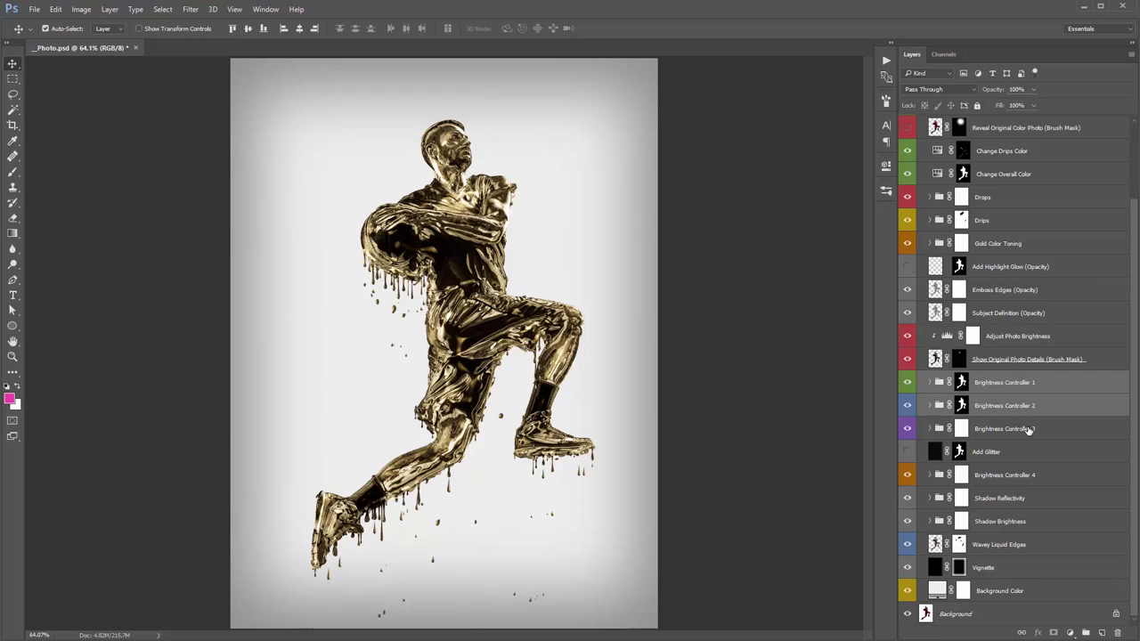
shift+click(1029, 429)
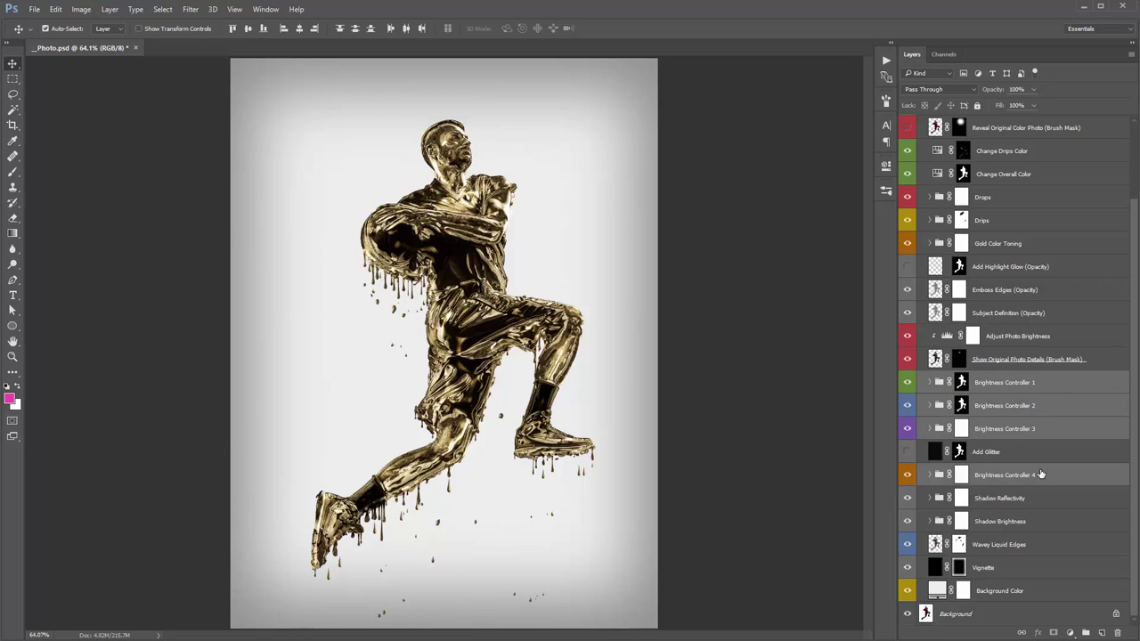
Expand the Brightness Controller 1 and Brightness Controller 2 groups to reach the Levels adjustment layers inside them
click(944, 384)
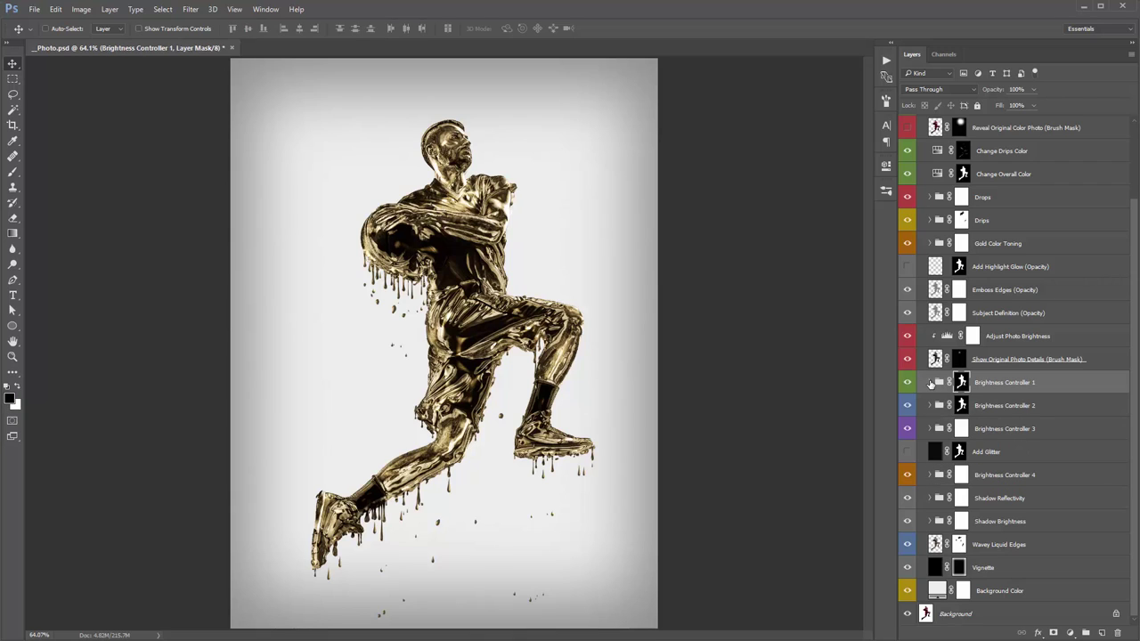
click(929, 384)
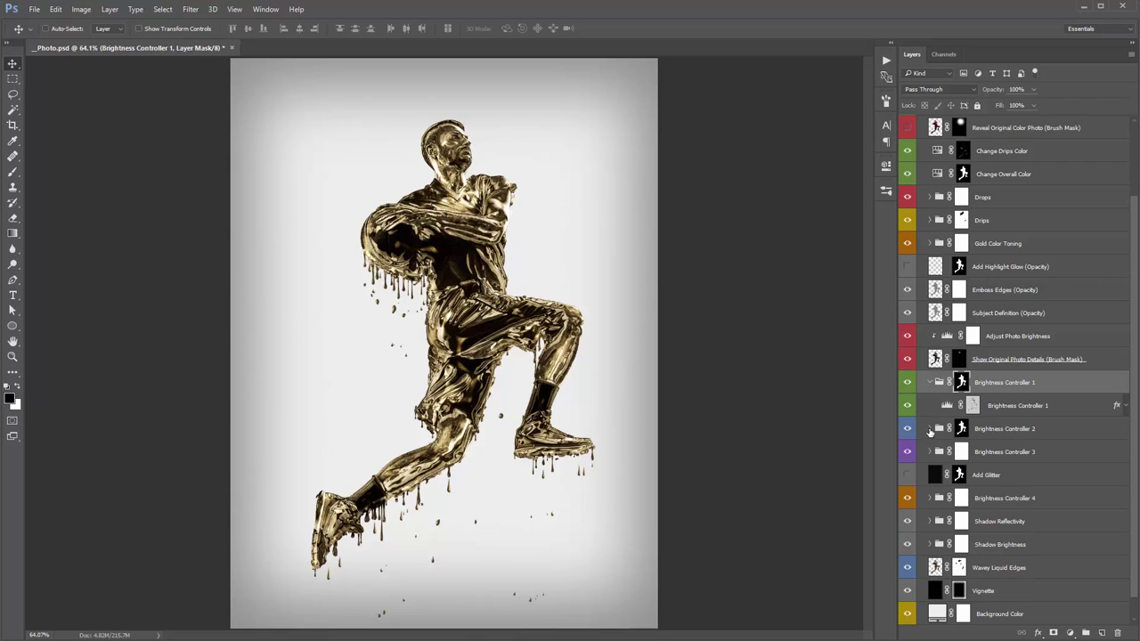
click(928, 429)
click(997, 452)
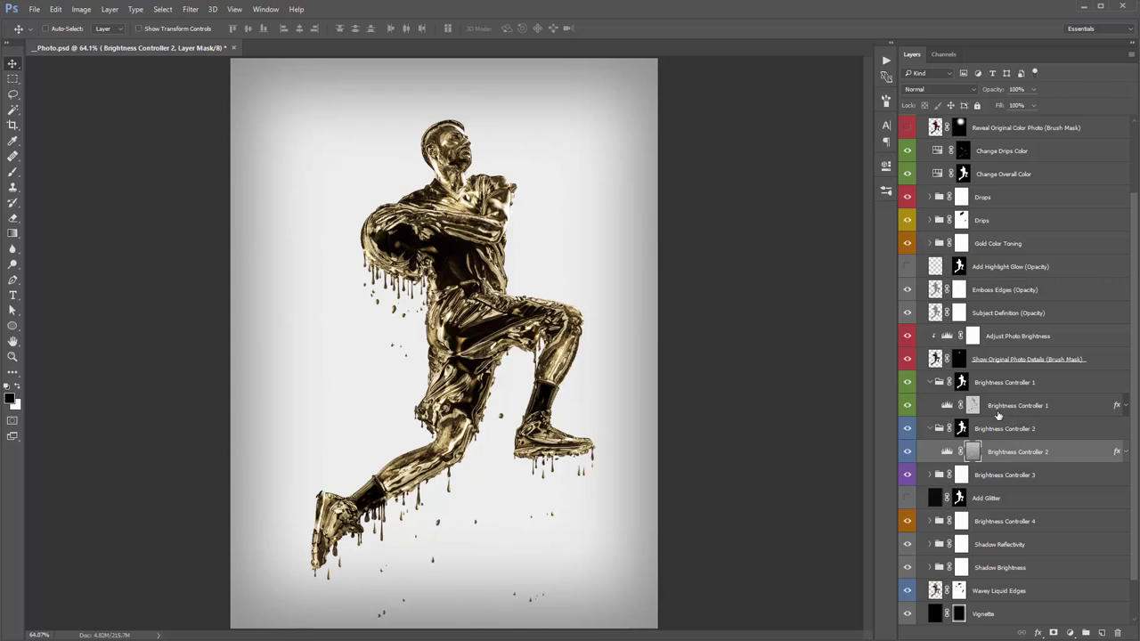
Open the Levels settings of the Brightness Controller 1 adjustment layer and compare them with those of Brightness Controller 2
click(998, 409)
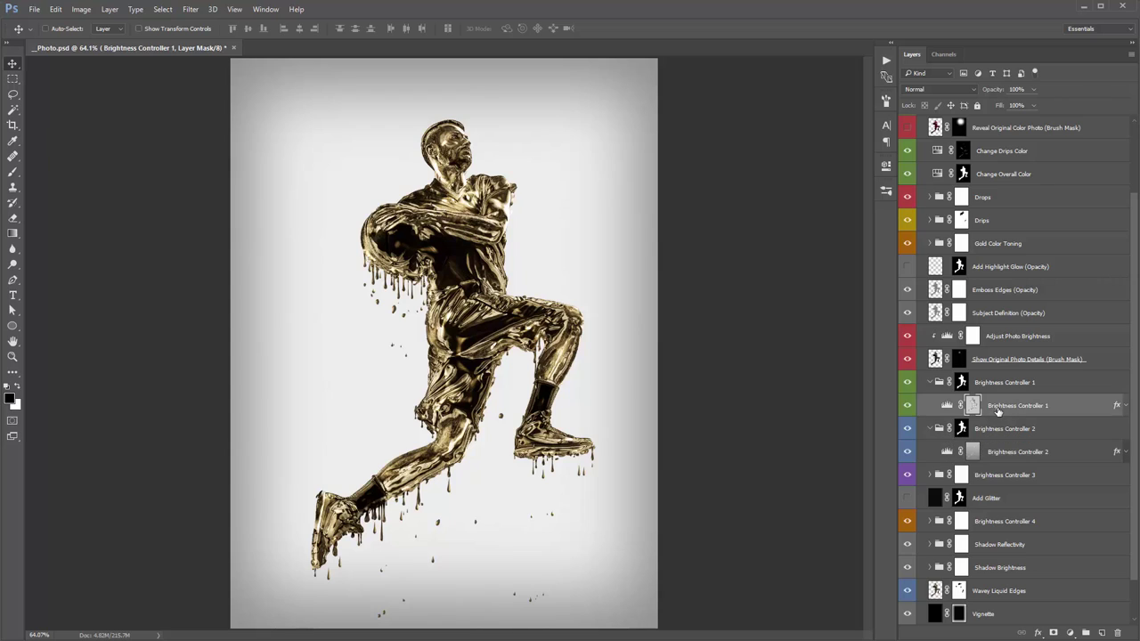
click(947, 410)
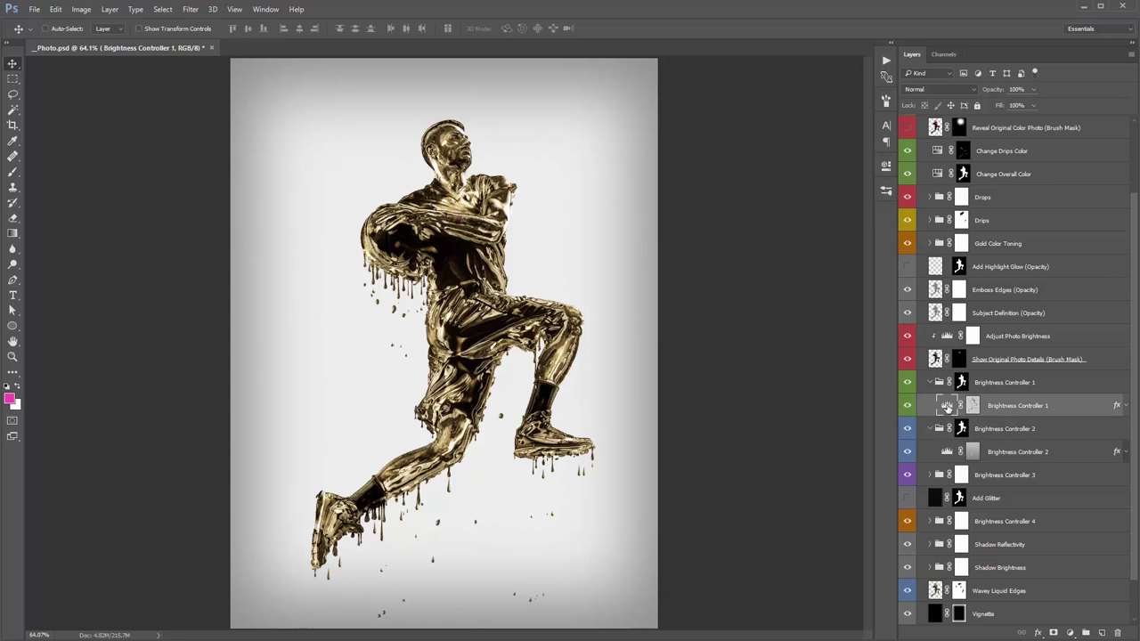
double_click(947, 406)
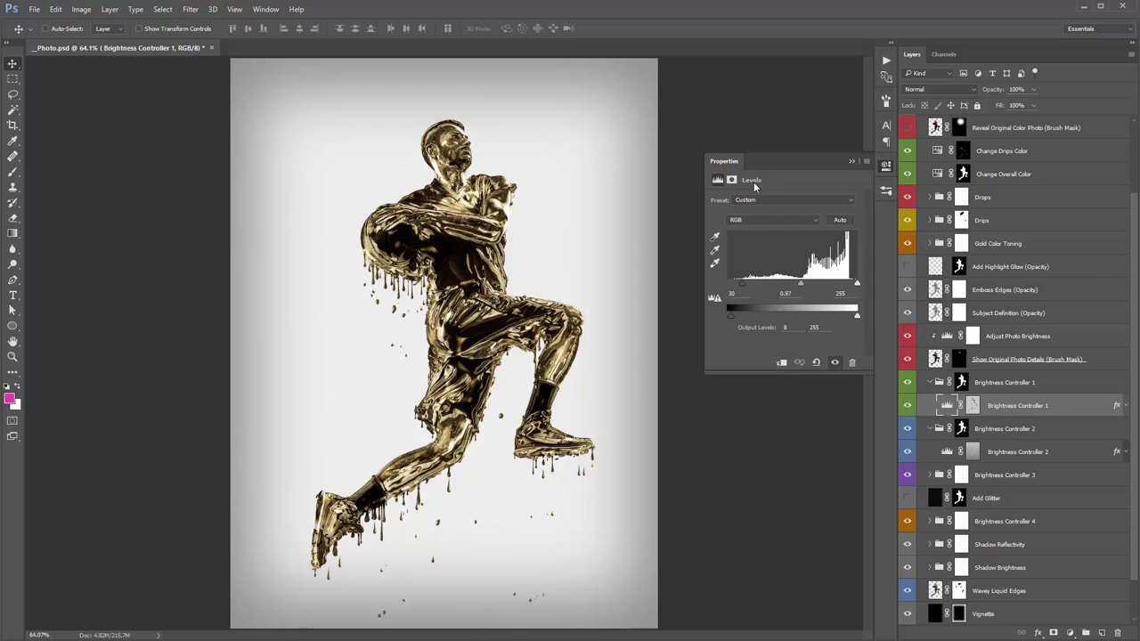
click(969, 456)
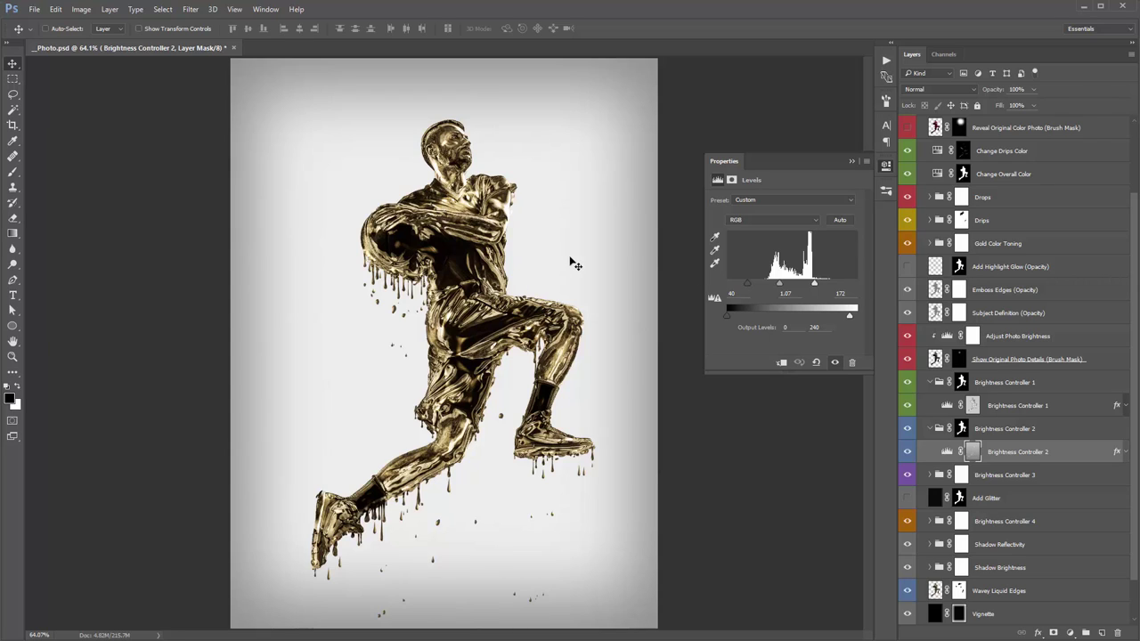
click(949, 408)
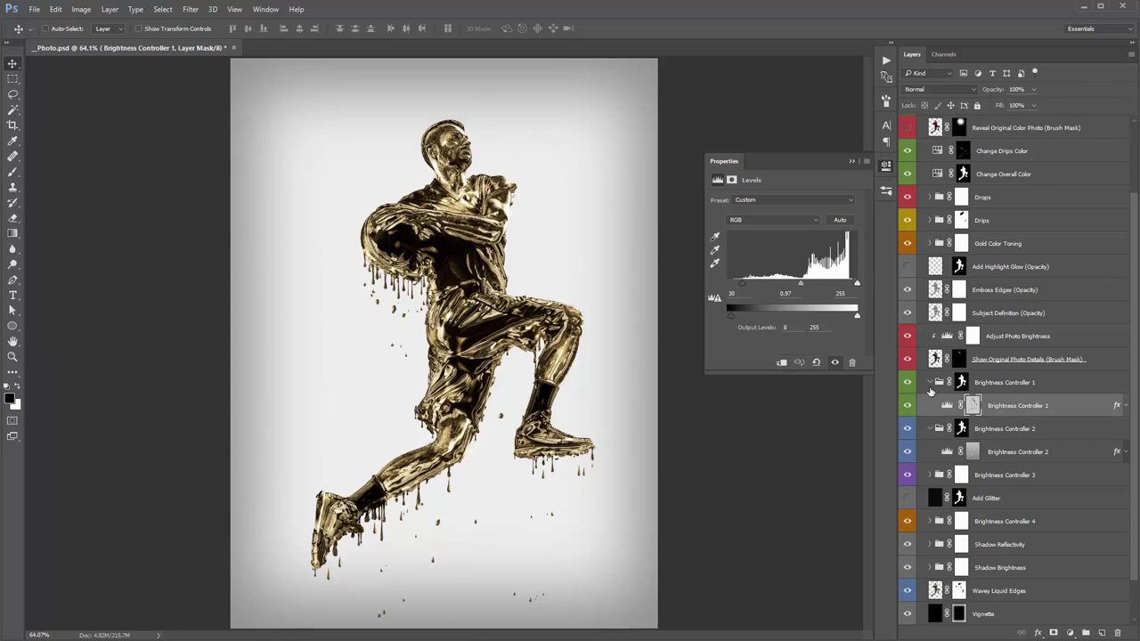
Set the black input level of Brightness Controller 1 to 0, and try a white input of 213 and then a midtone of 0.83
mouse_move(728, 285)
mouse_down()
mouse_move(755, 288)
mouse_move(733, 287)
mouse_up()
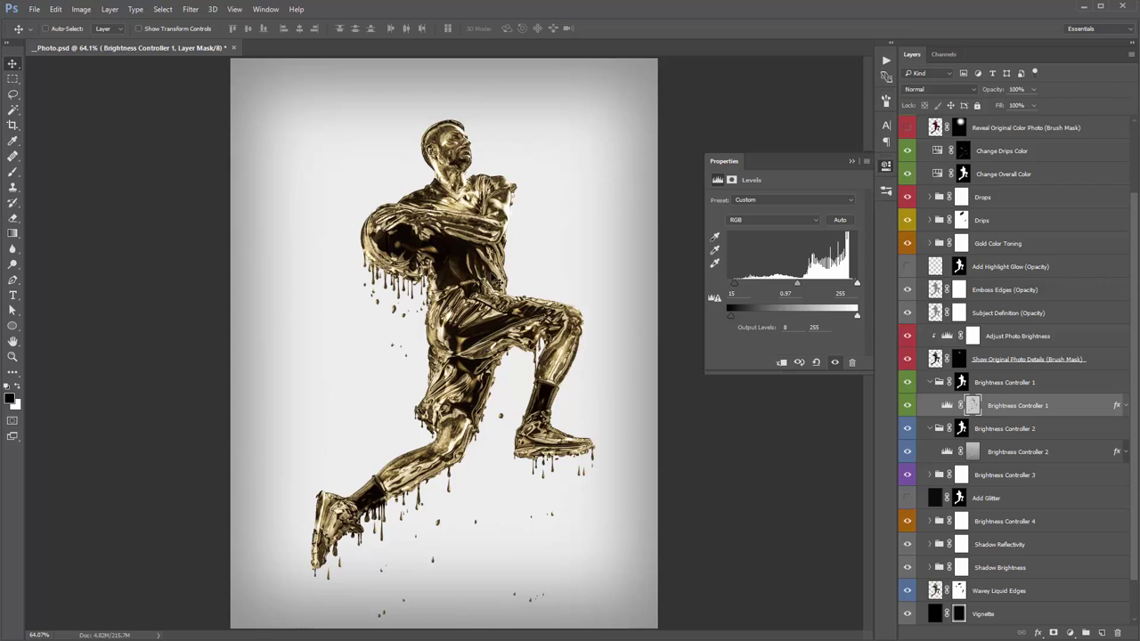
drag(732, 285, 726, 284)
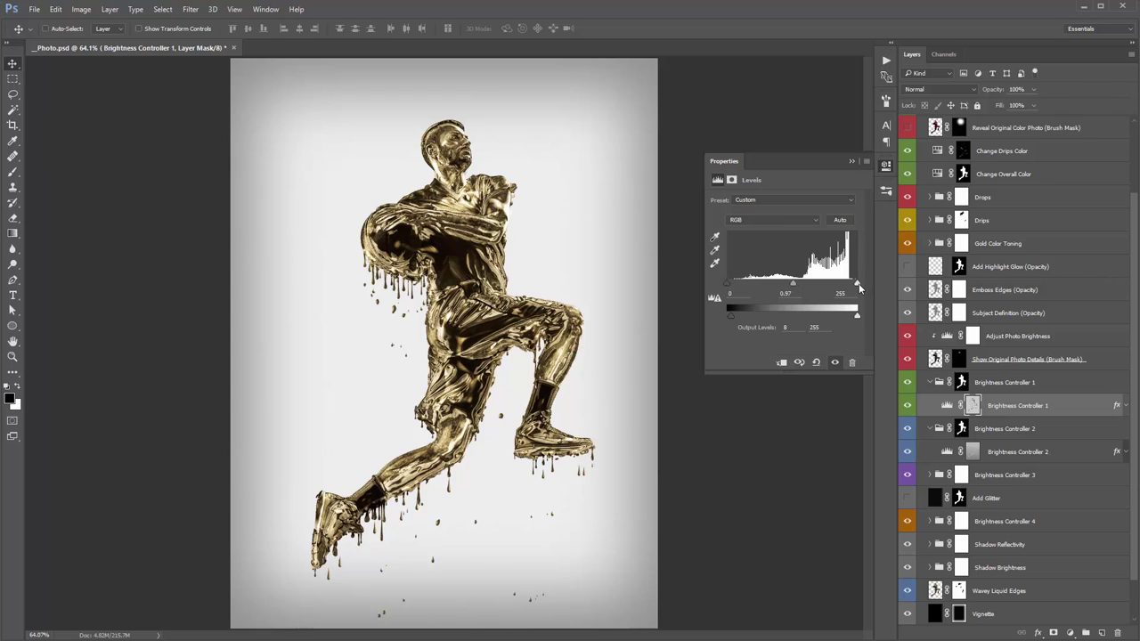
drag(858, 286, 837, 287)
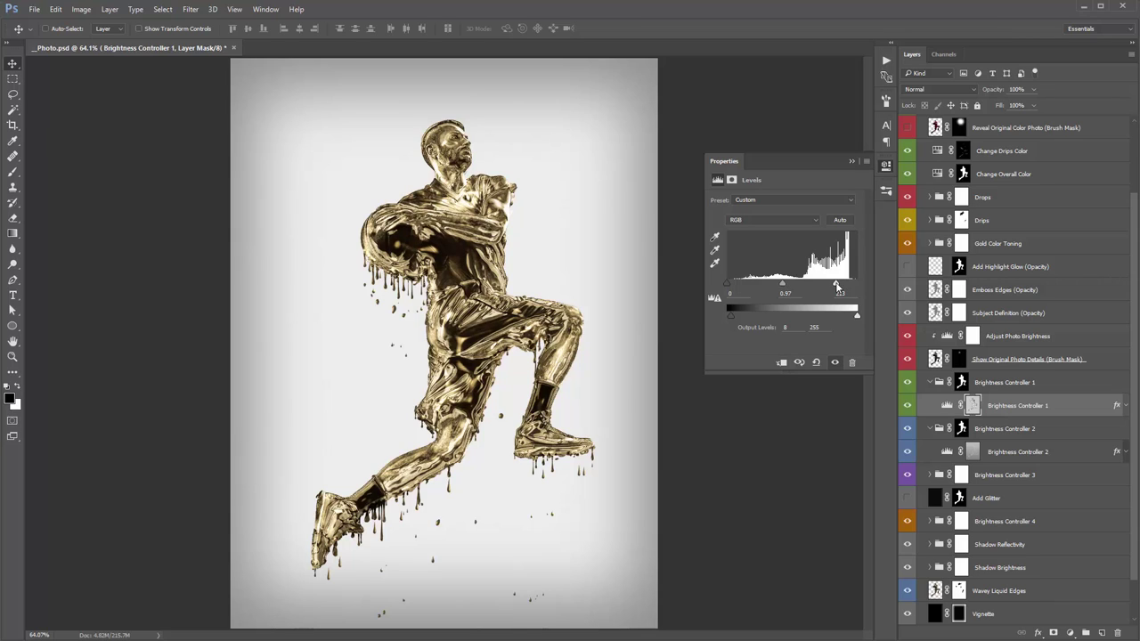
key(ctrl+z)
drag(793, 289, 802, 287)
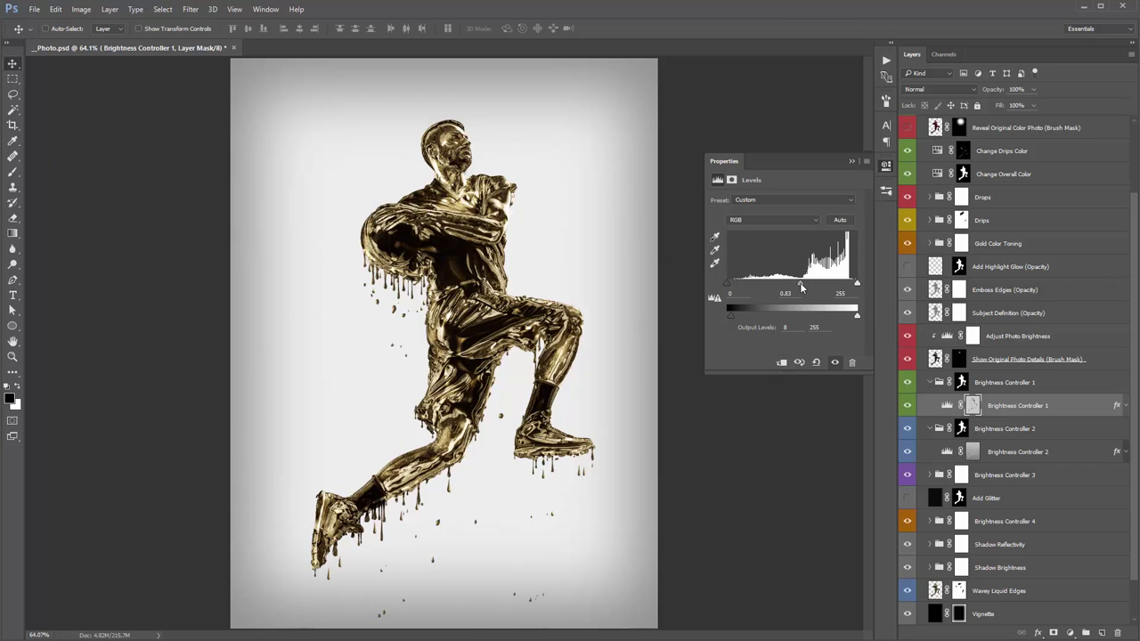
Bring up the Levels settings of the Brightness Controller 2 adjustment layer
click(947, 452)
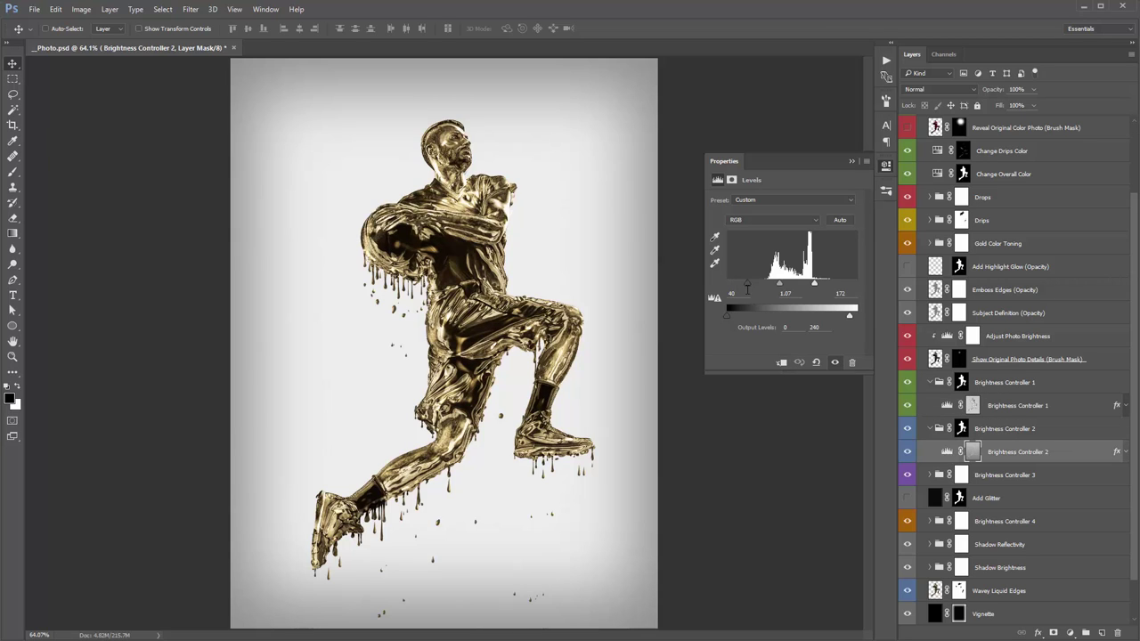
Try different white and black input levels on the Brightness Controller 2 Levels adjustment
mouse_move(814, 283)
mouse_down()
mouse_move(839, 286)
mouse_move(814, 284)
mouse_up()
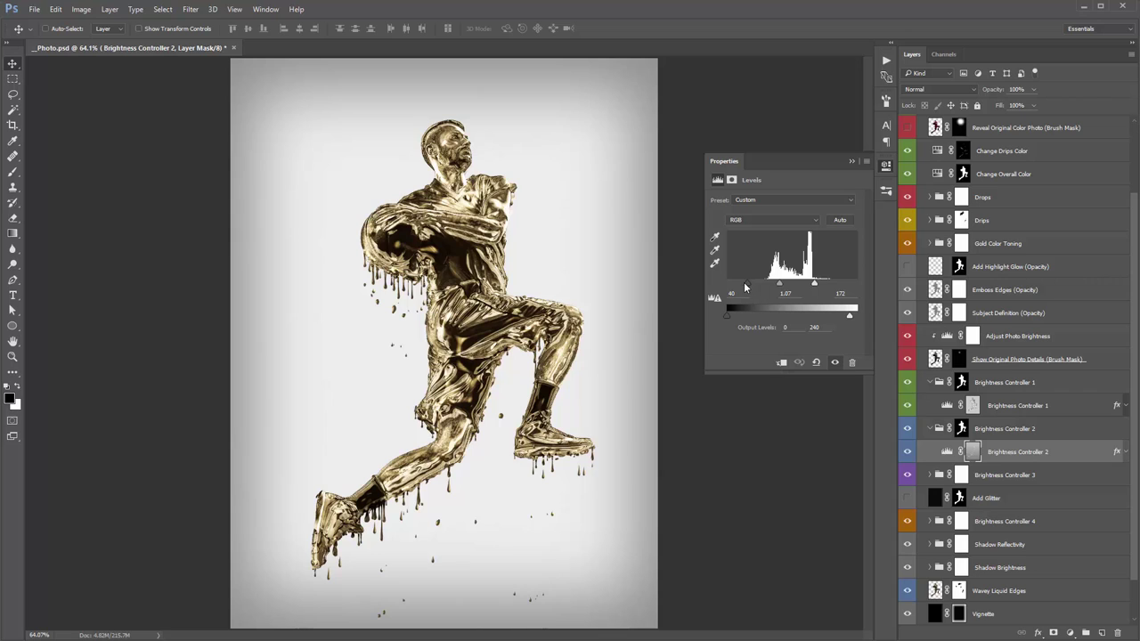
drag(745, 287, 770, 287)
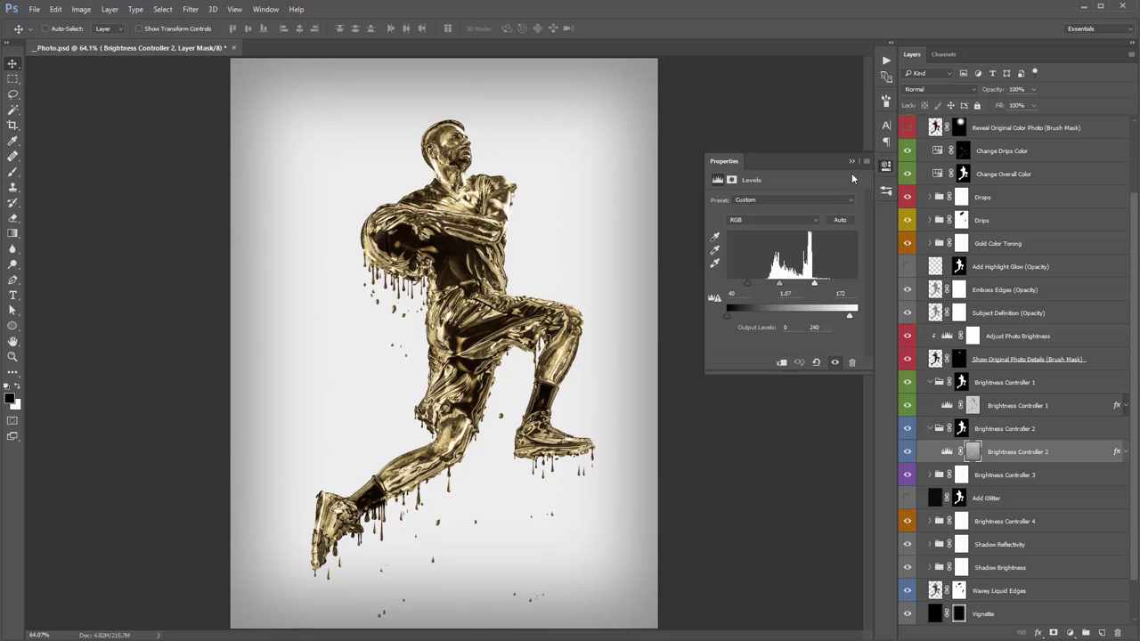
click(851, 162)
Lower the white input level of the Levels adjustment inside the Brightness Controller 4 group, and collapse the group
click(930, 521)
scroll(948, 515, down, 2)
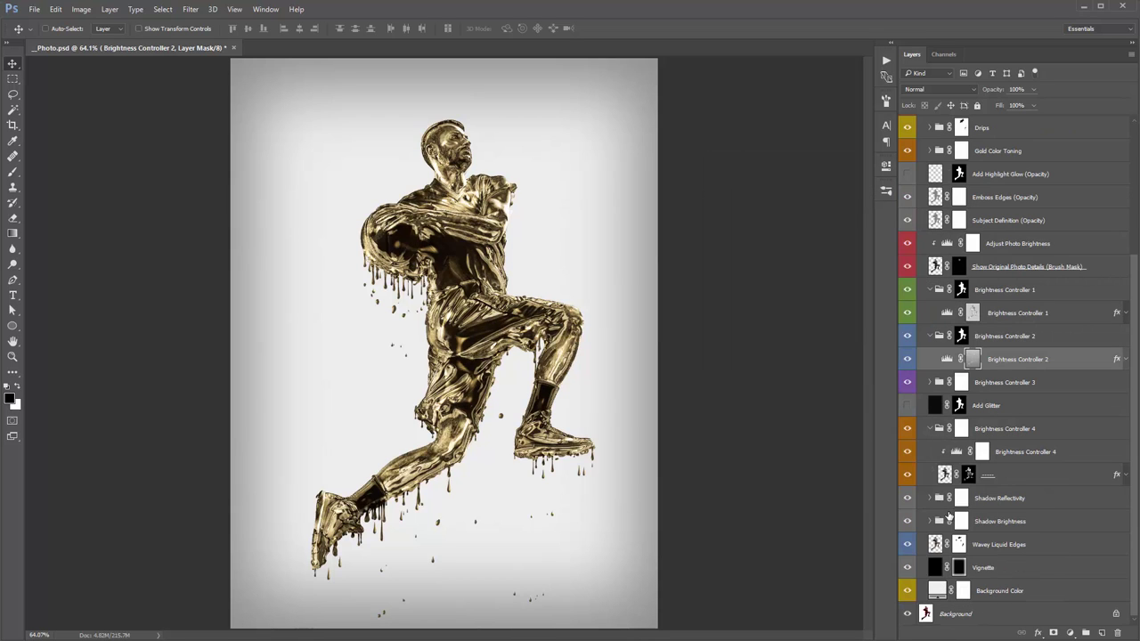
double_click(958, 452)
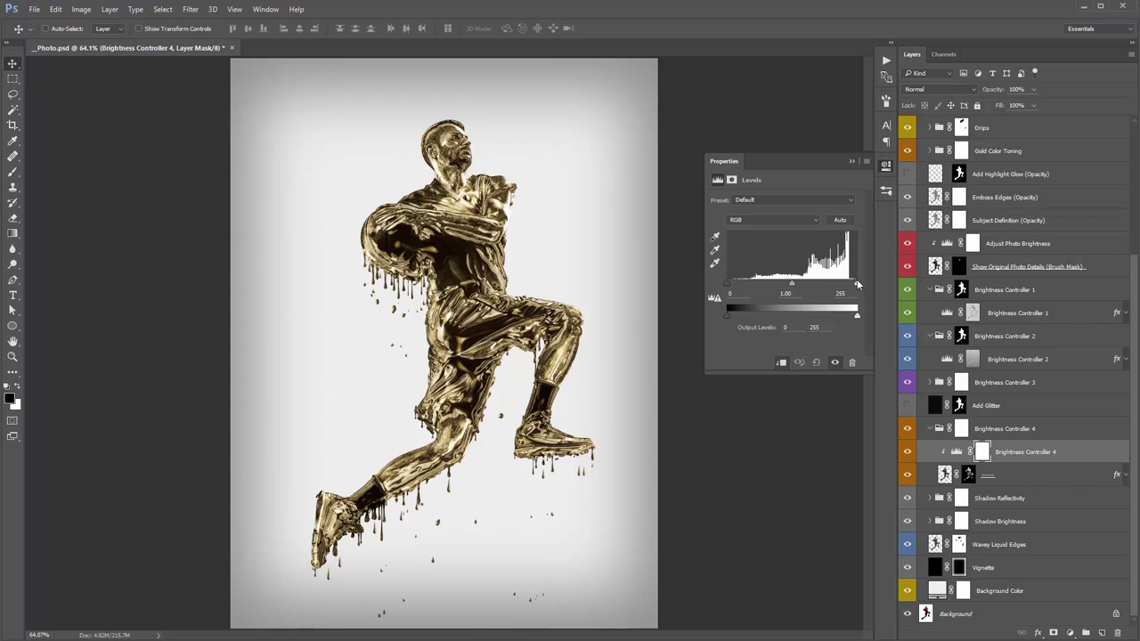
mouse_move(857, 283)
mouse_down()
mouse_move(822, 285)
mouse_move(857, 285)
mouse_move(838, 290)
mouse_up()
click(851, 161)
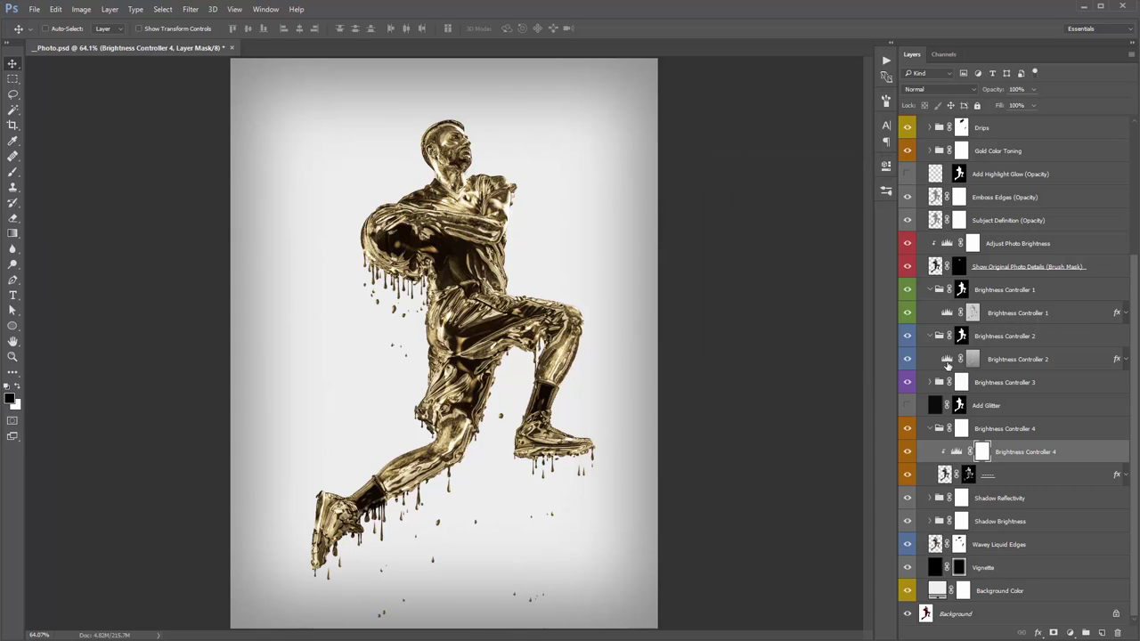
click(930, 428)
Make the Add Glitter layer visible and examine the gold texture on the legs up close
click(1012, 452)
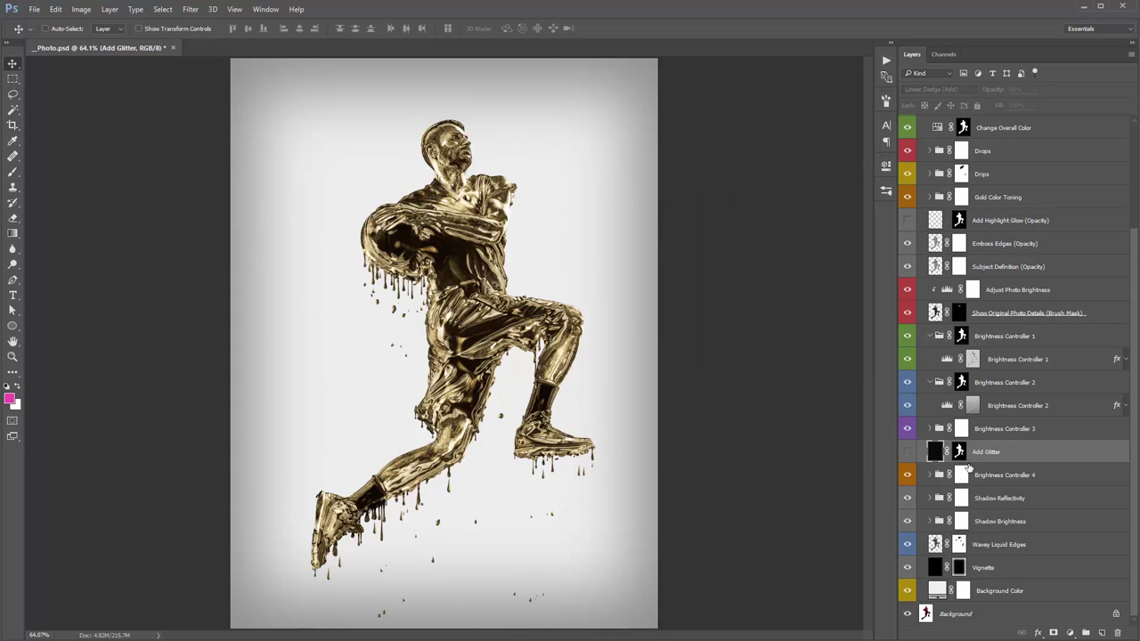
click(907, 452)
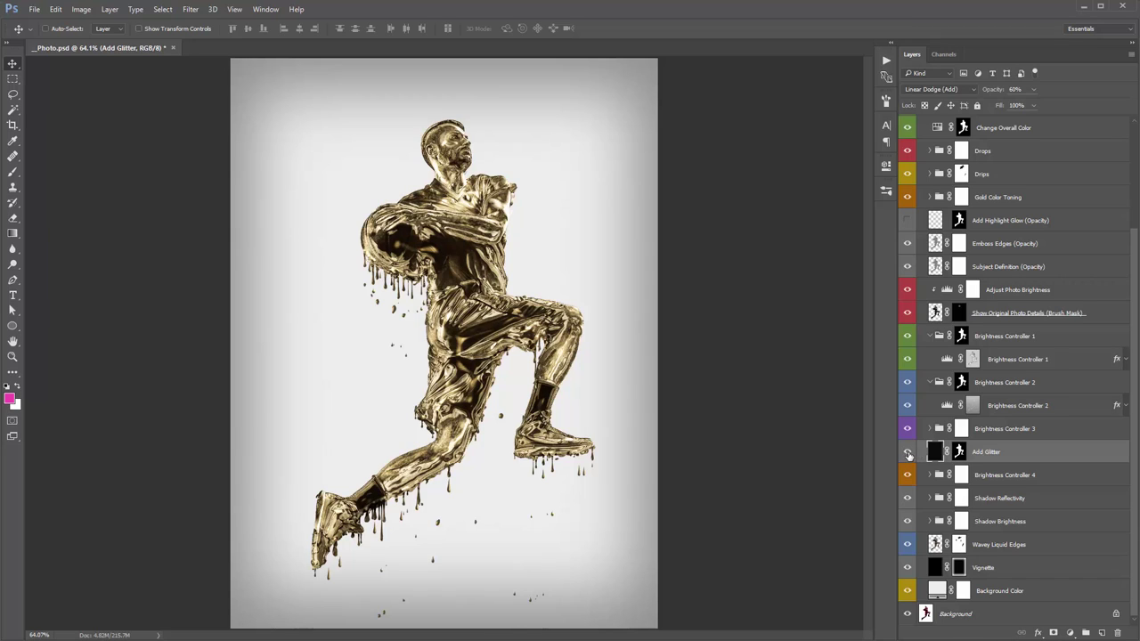
key(z)
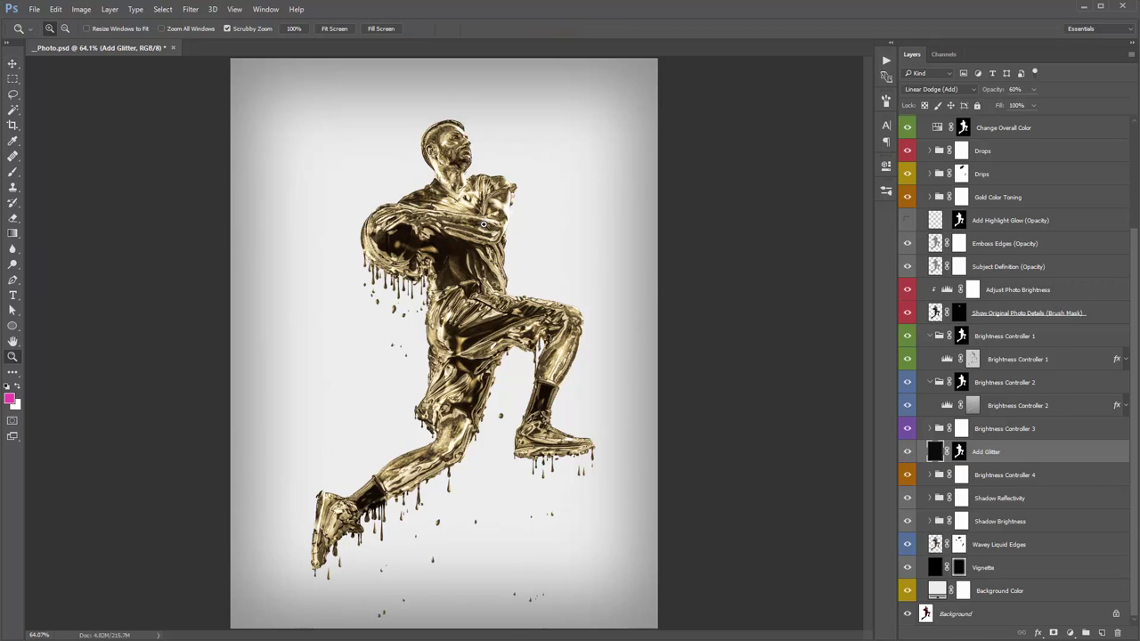
click(479, 254)
drag(479, 254, 479, 254)
scroll(480, 253, down, 5)
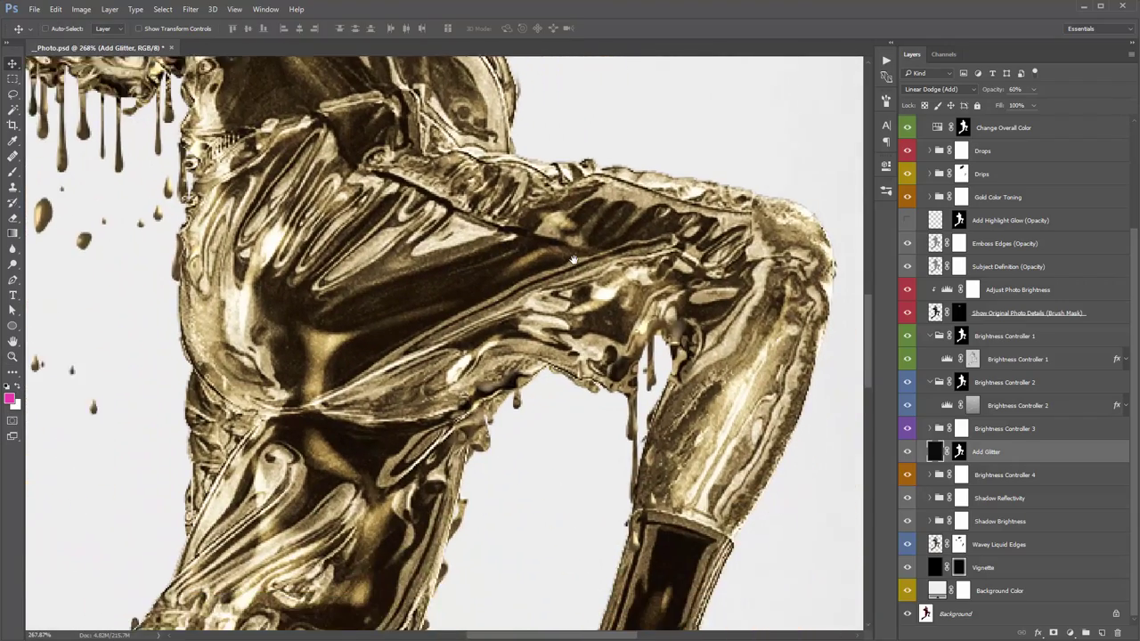
drag(369, 314, 362, 297)
drag(432, 196, 271, 258)
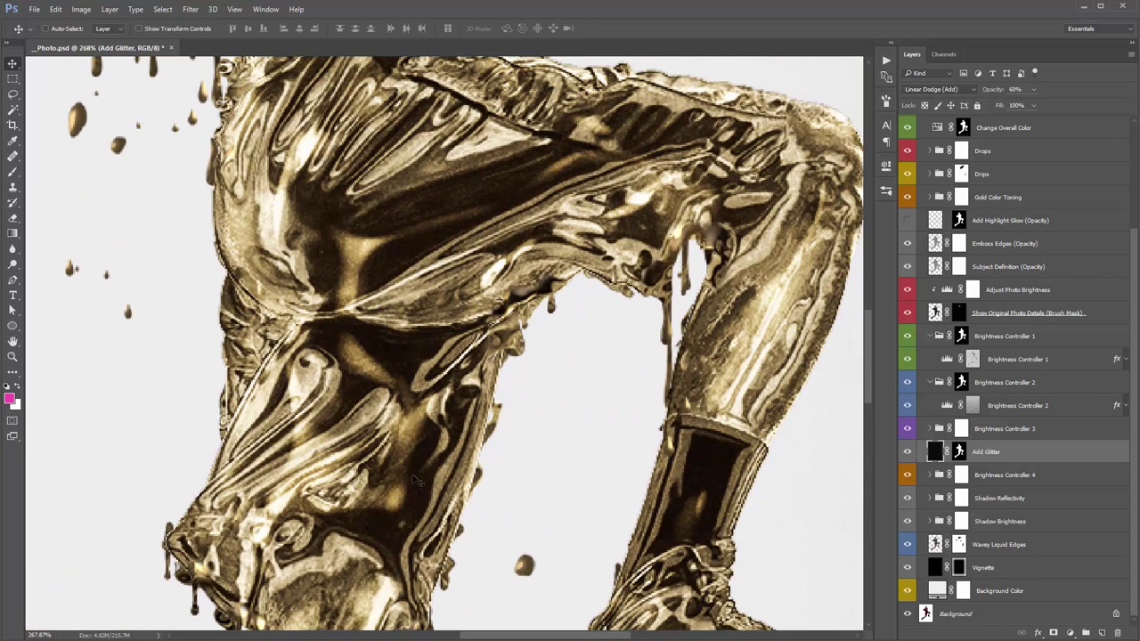
Compare the figure with the Add Glitter layer on and off, close up and in full view, leaving the layer hidden
click(906, 451)
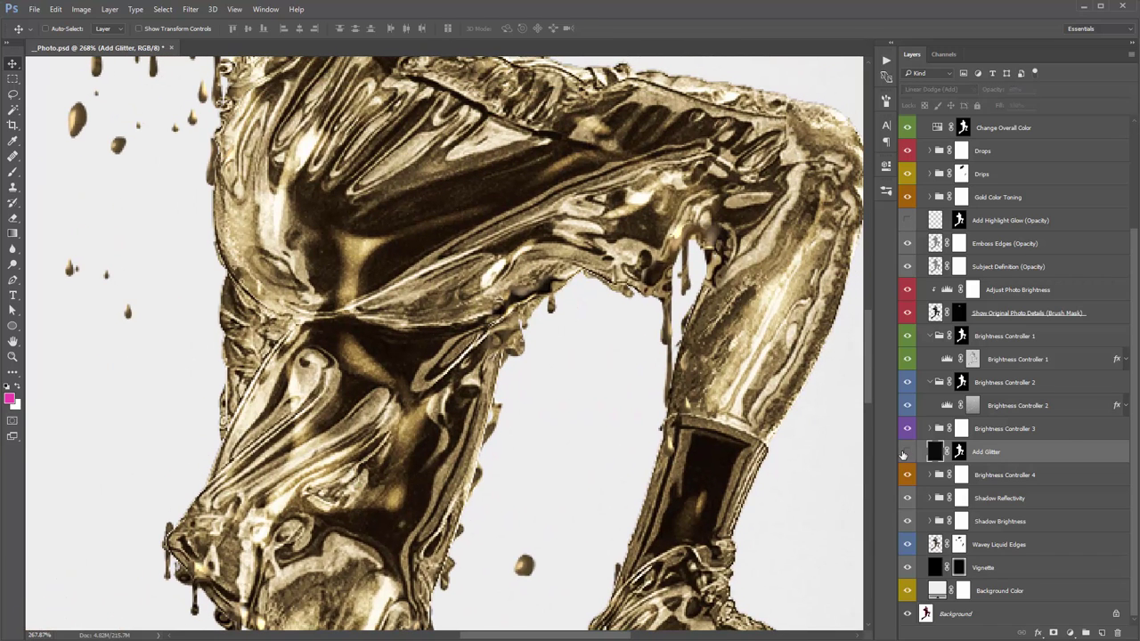
click(905, 452)
click(905, 452)
click(905, 453)
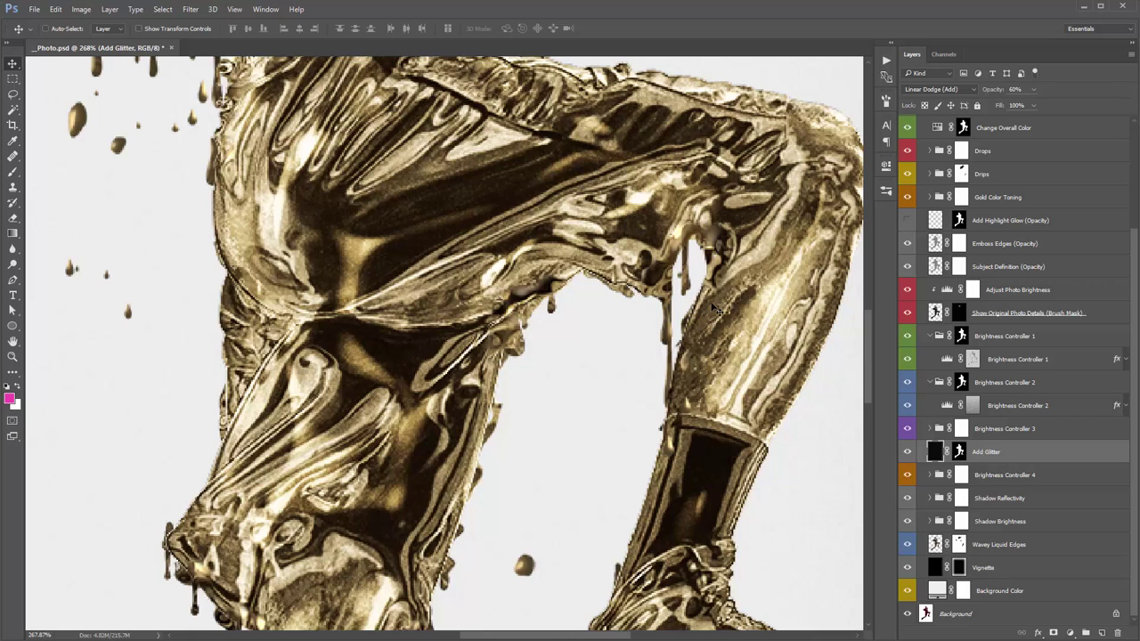
key(ctrl+0)
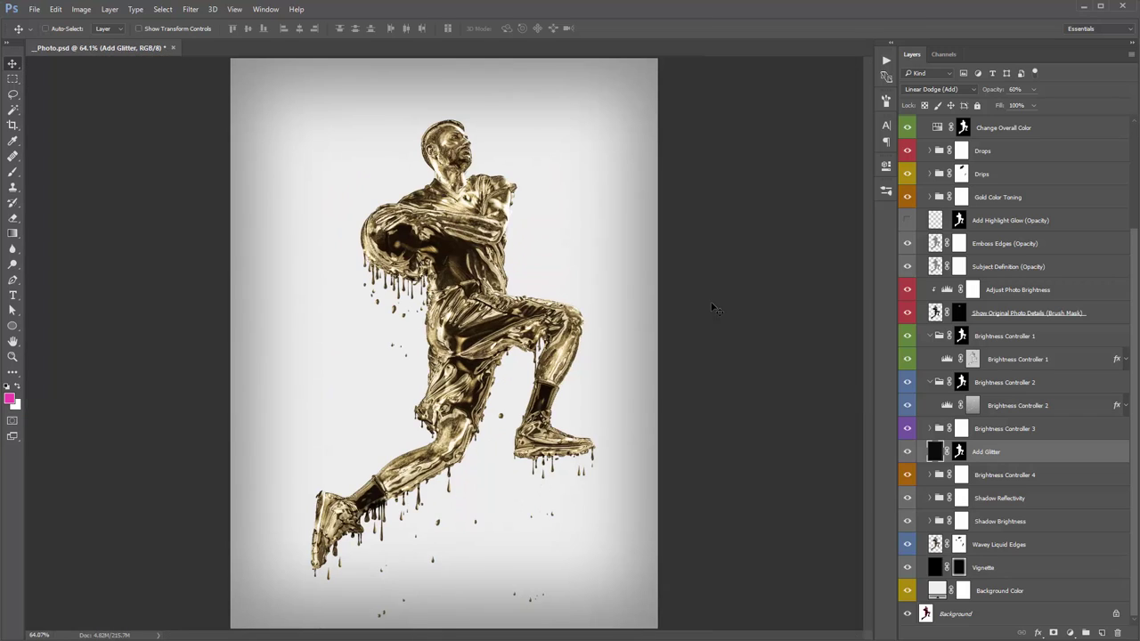
click(906, 452)
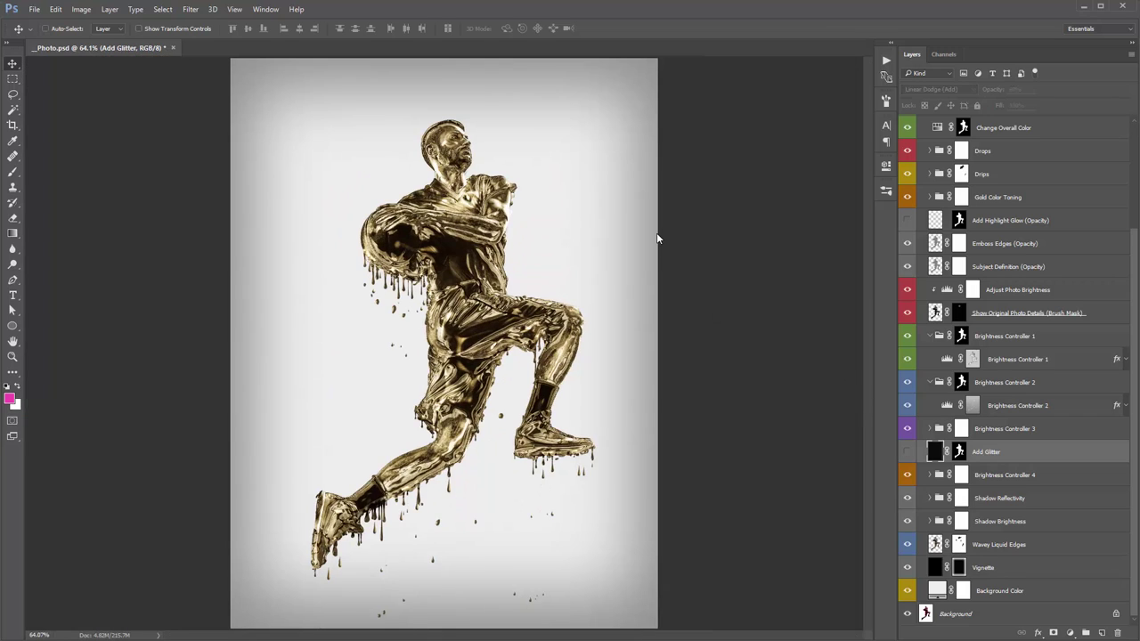
Open the settings of the Shadow Reflectivity Levels adjustment inside the Shadow Reflectivity group
click(962, 474)
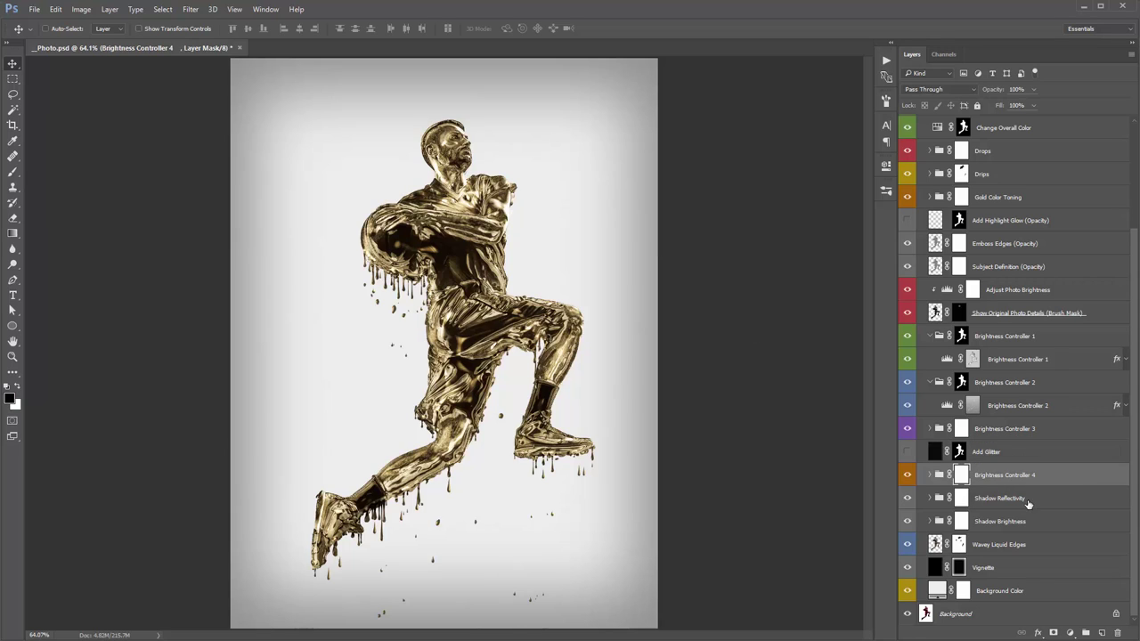
click(961, 498)
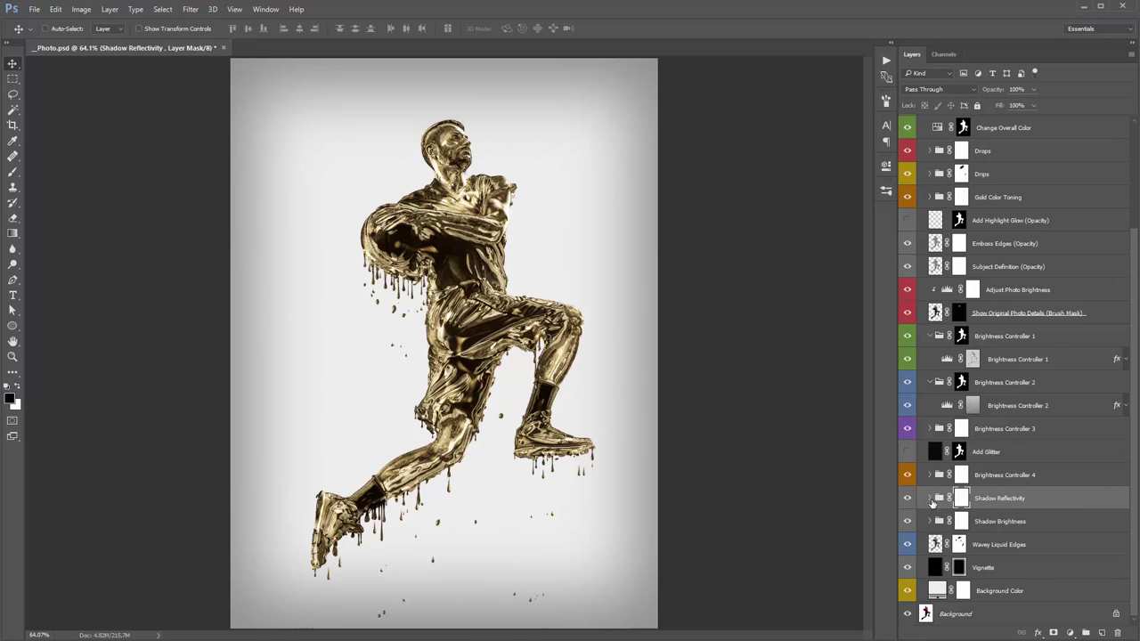
click(929, 499)
scroll(956, 475, down, 2)
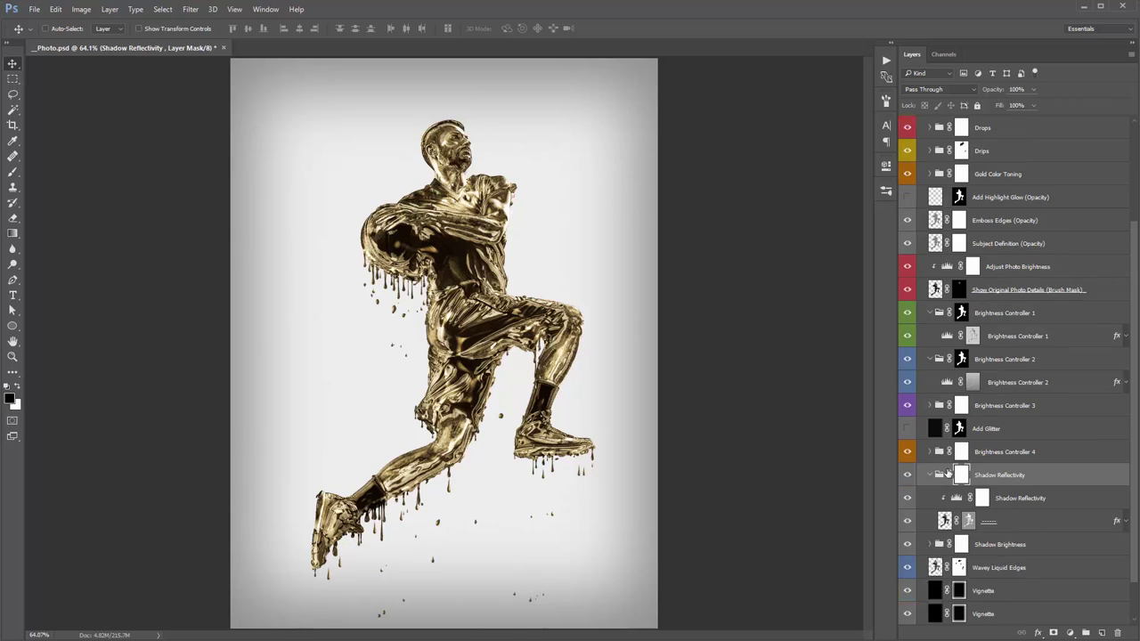
click(957, 474)
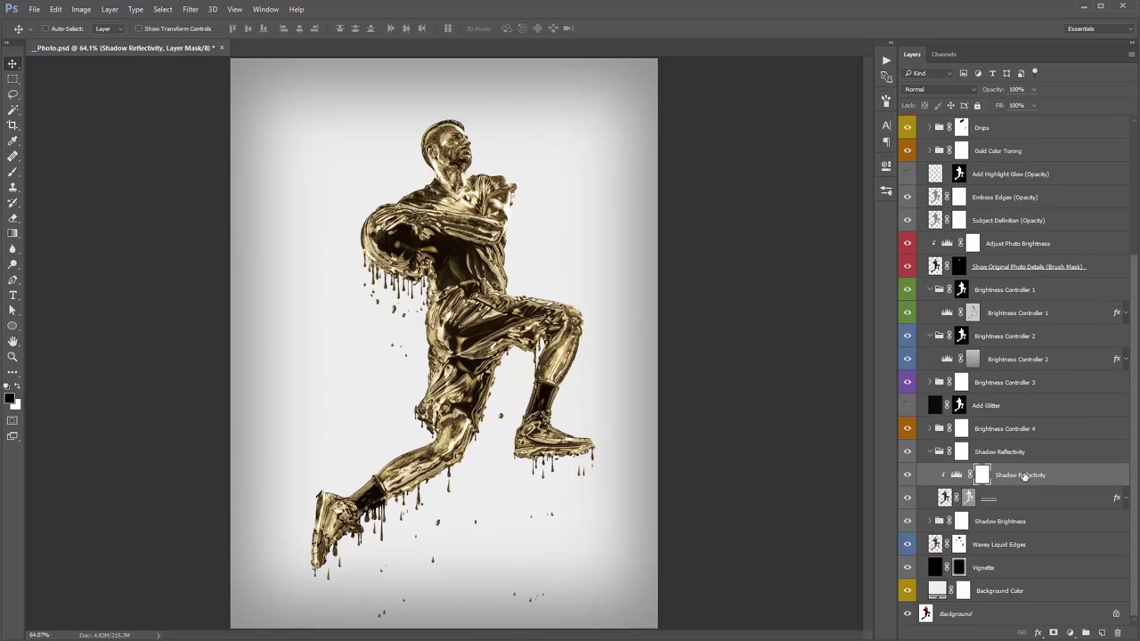
double_click(956, 475)
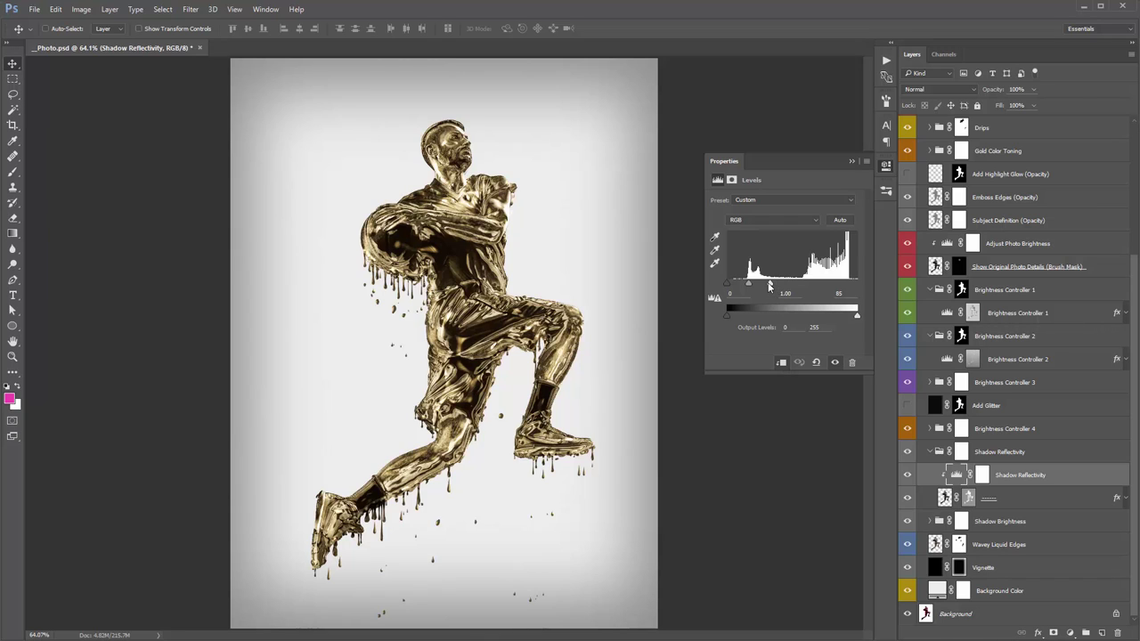
Try white input levels of 255, 165 and 100 on the Shadow Reflectivity adjustment
drag(771, 287, 860, 288)
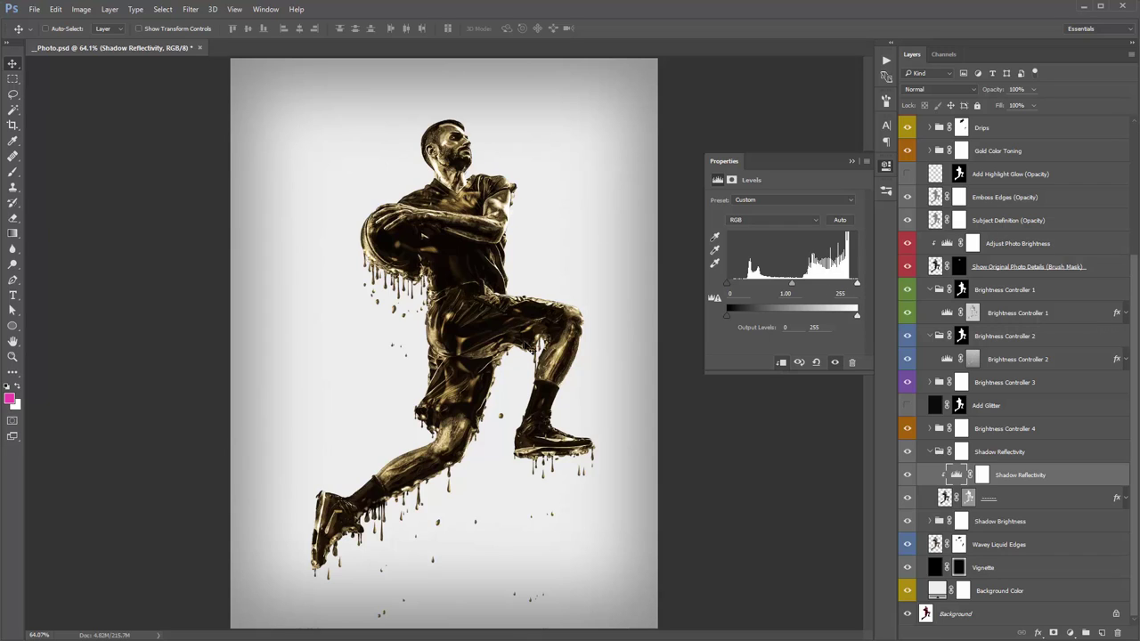
drag(857, 284, 812, 285)
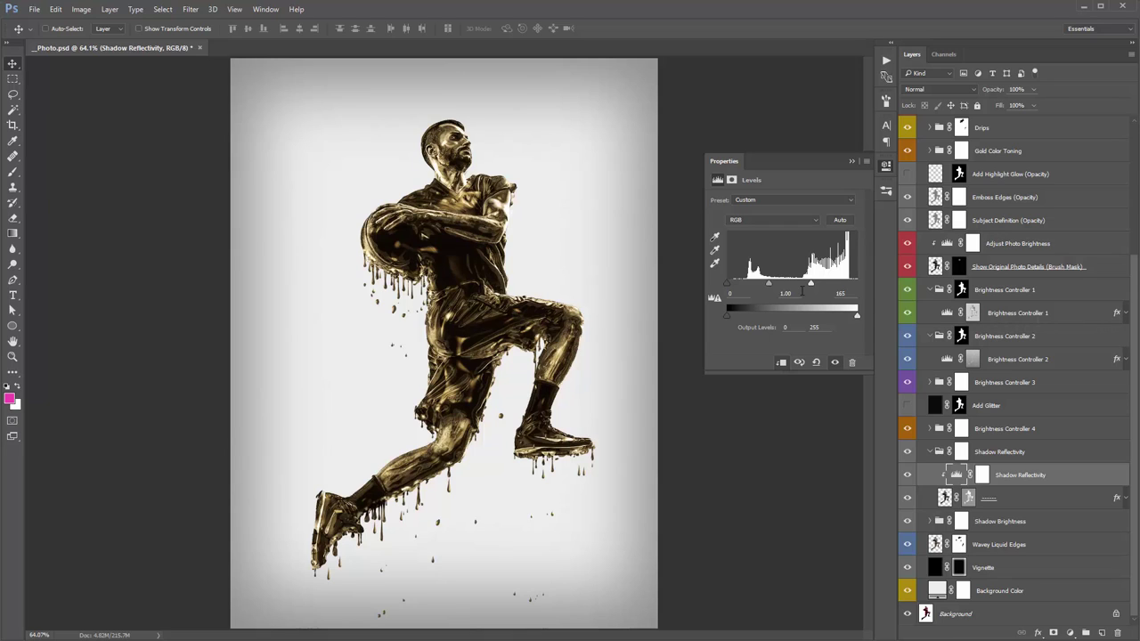
drag(813, 286, 778, 286)
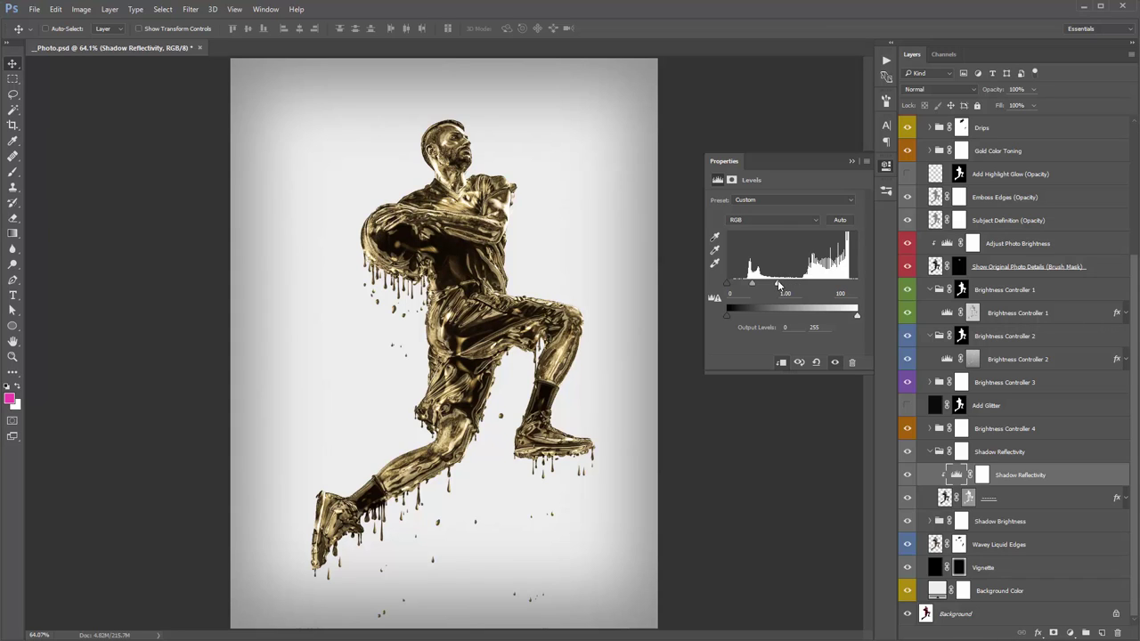
drag(779, 285, 781, 287)
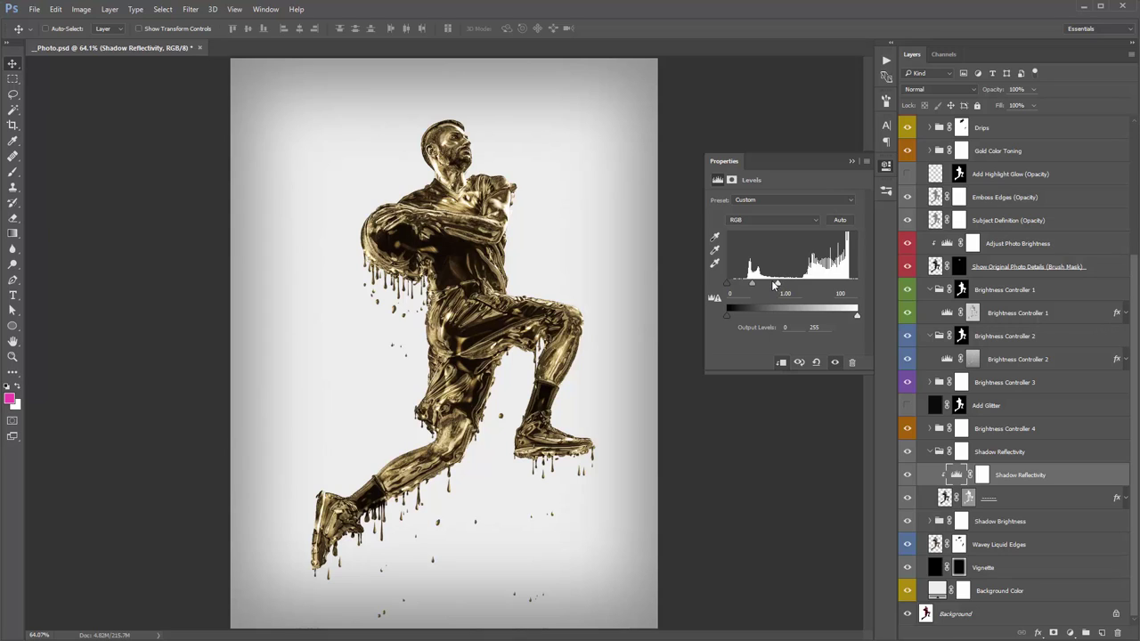
Set the white input level of the Shadow Reflectivity adjustment to 89 and collapse its group
drag(781, 285, 773, 285)
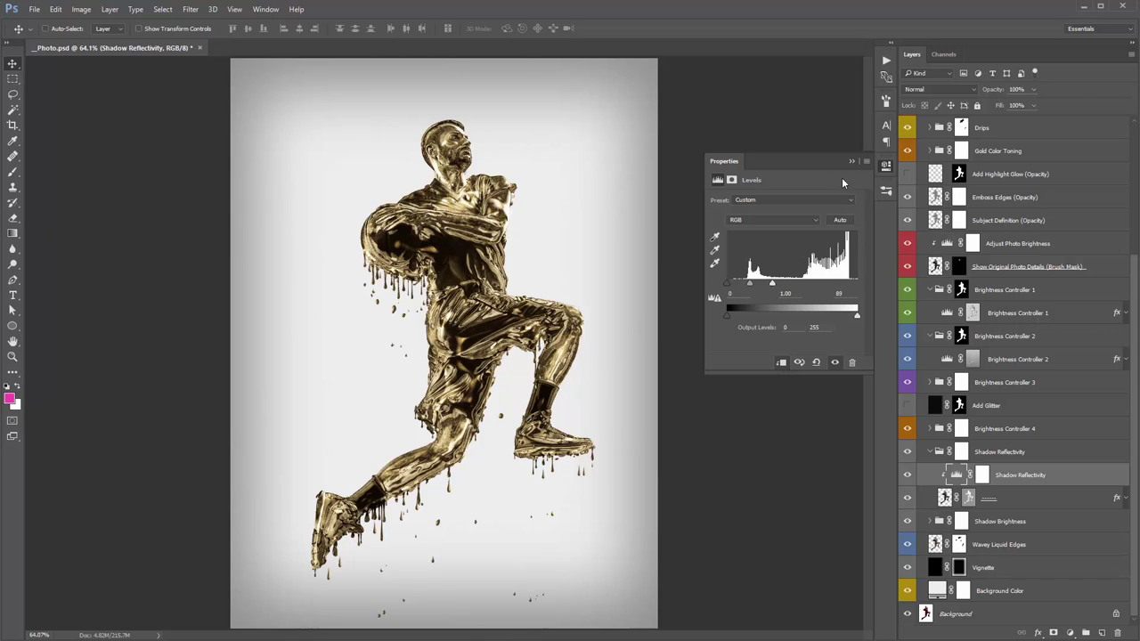
click(851, 161)
click(960, 451)
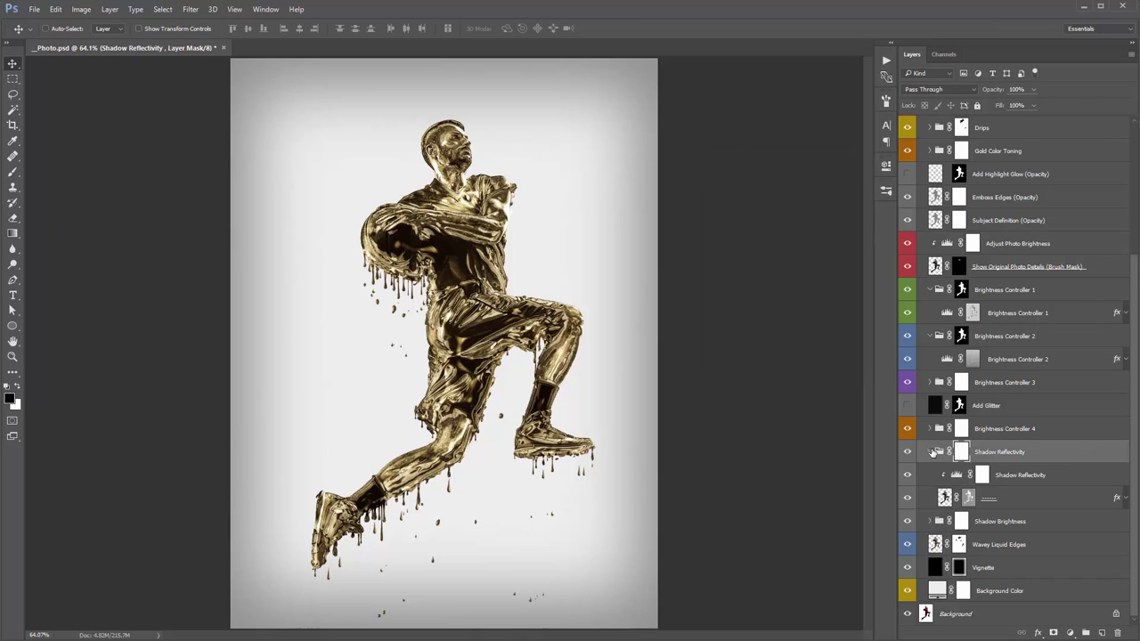
click(930, 451)
Open the settings of the Shadow Brightness Levels adjustment inside the Shadow Brightness group
click(1016, 521)
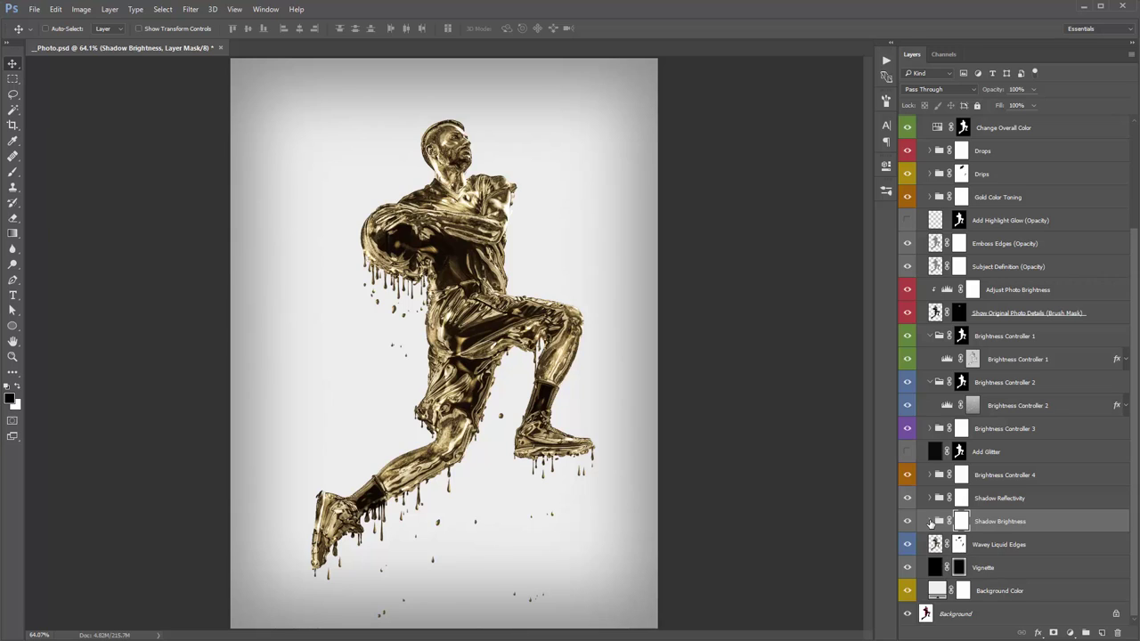
click(930, 522)
scroll(931, 522, down, 2)
click(956, 499)
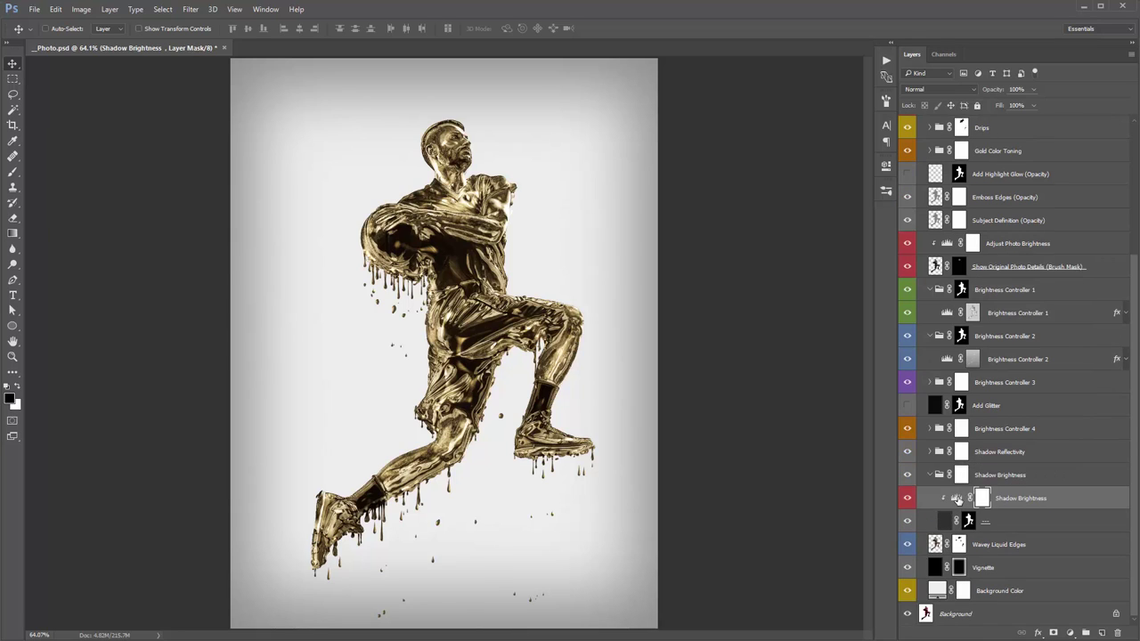
double_click(956, 499)
Try black output levels of 51, 163 and 0 on the Shadow Brightness adjustment, and test its white output level
drag(726, 315, 755, 322)
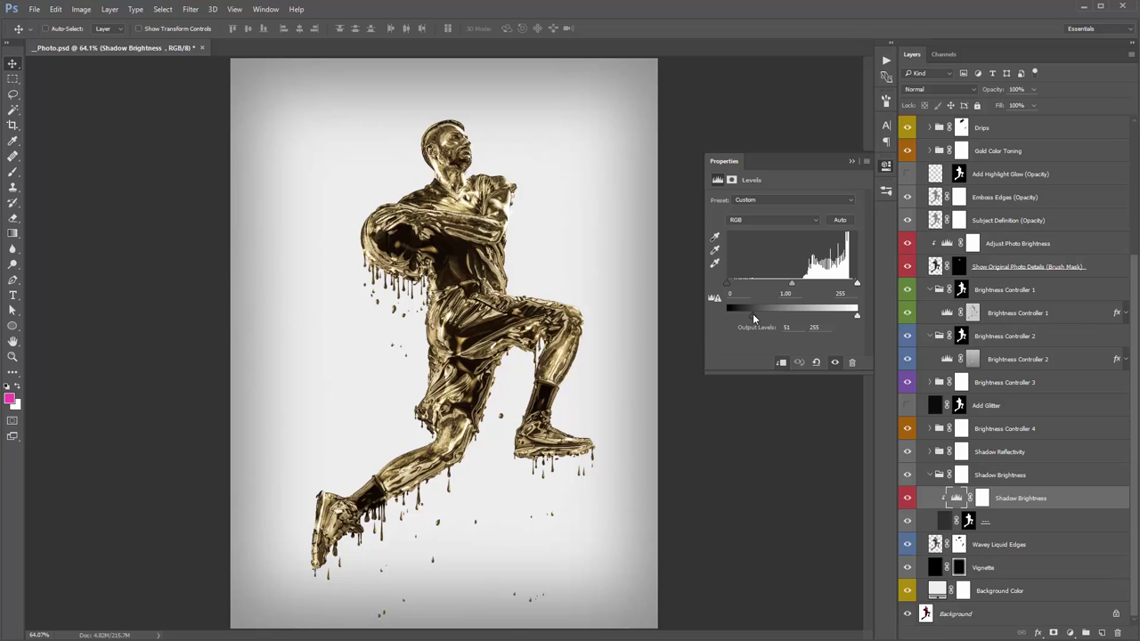
drag(752, 313, 812, 318)
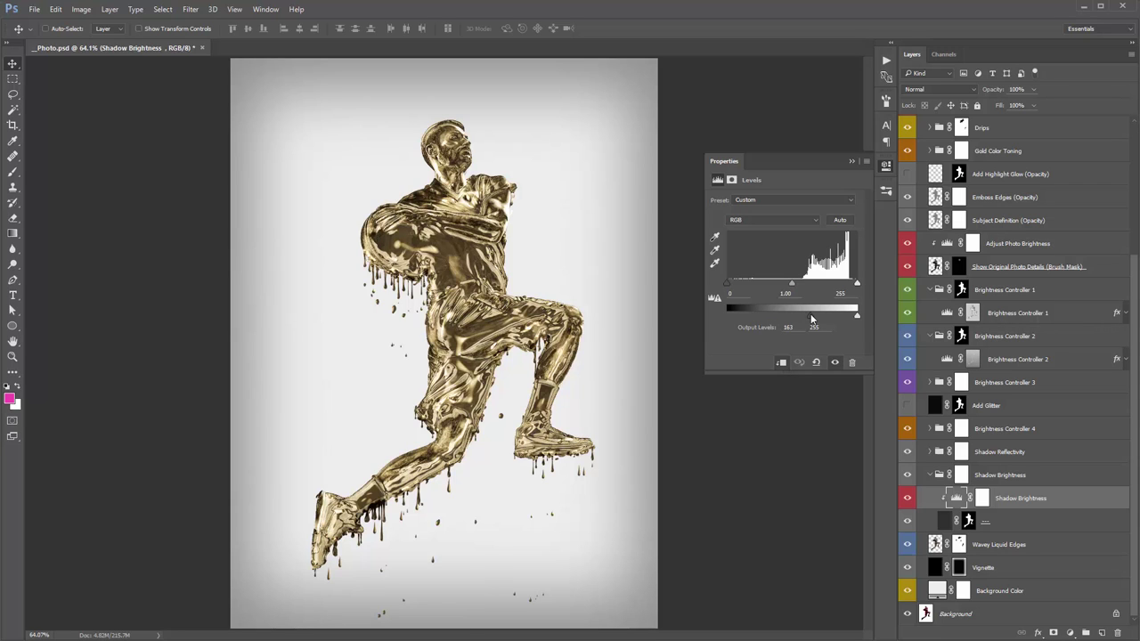
drag(811, 319, 669, 313)
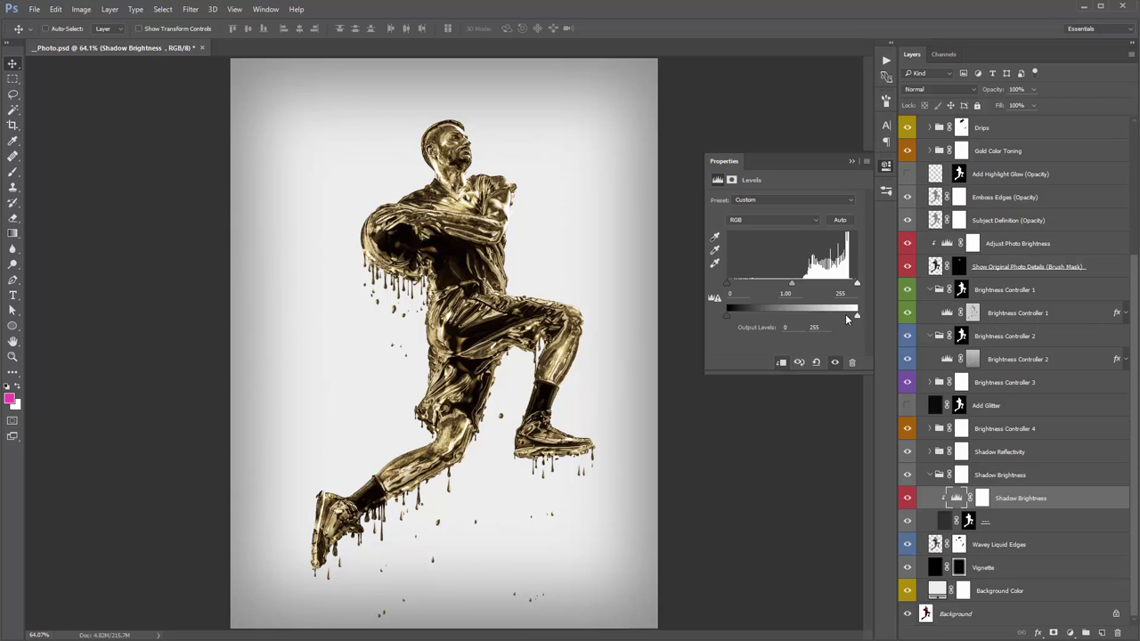
drag(855, 317, 892, 319)
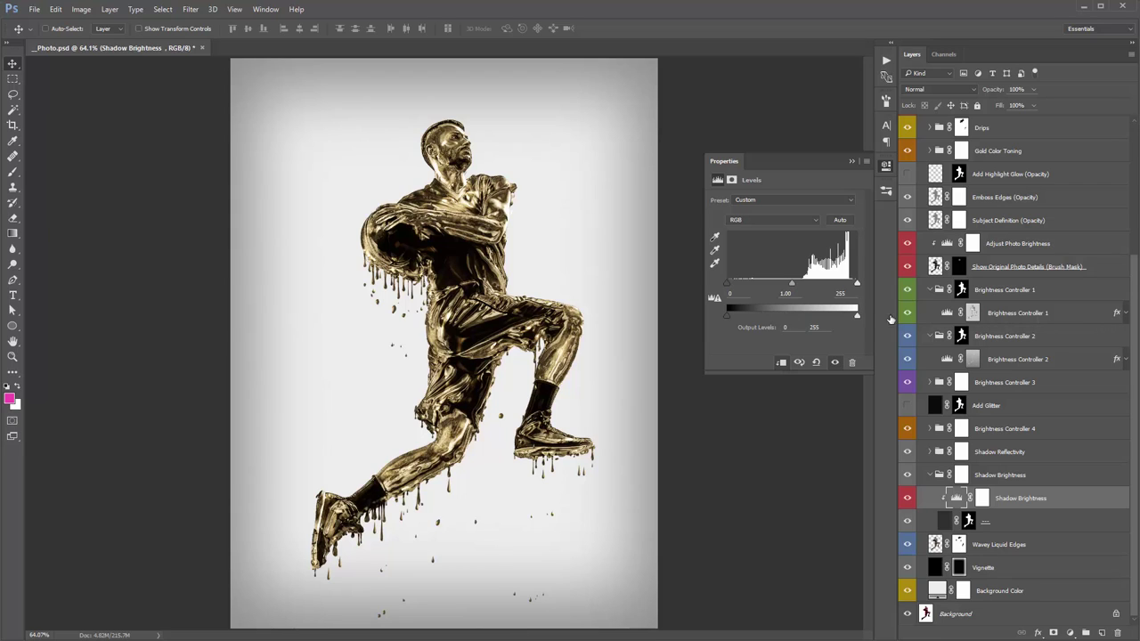
Set the black output level of the Shadow Brightness adjustment to 61 and collapse its group
drag(728, 317, 758, 320)
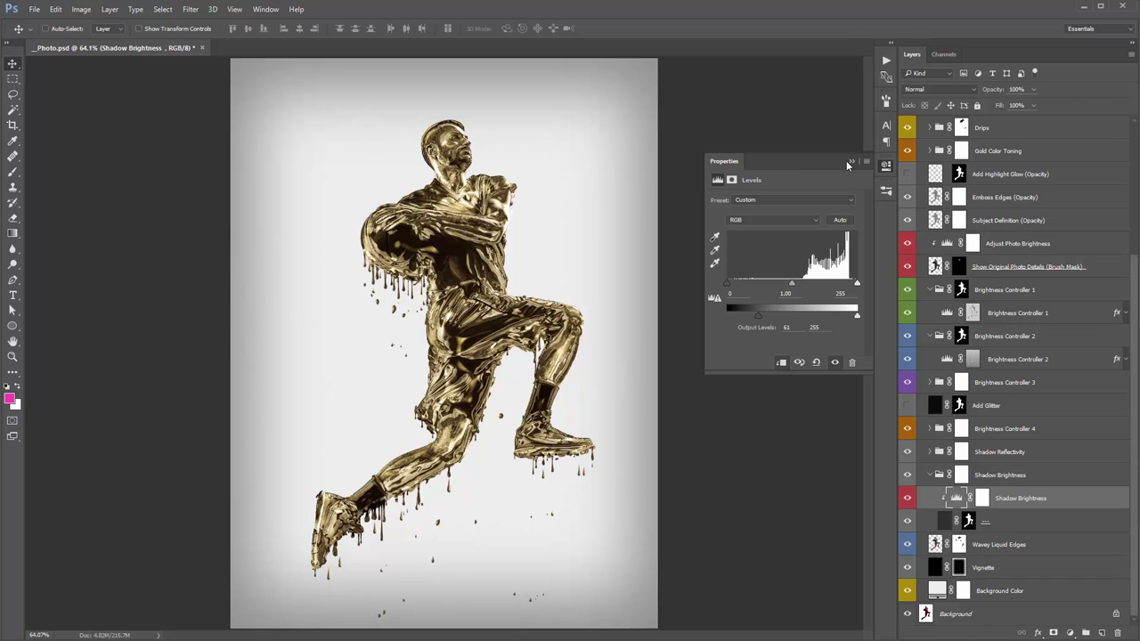
click(850, 163)
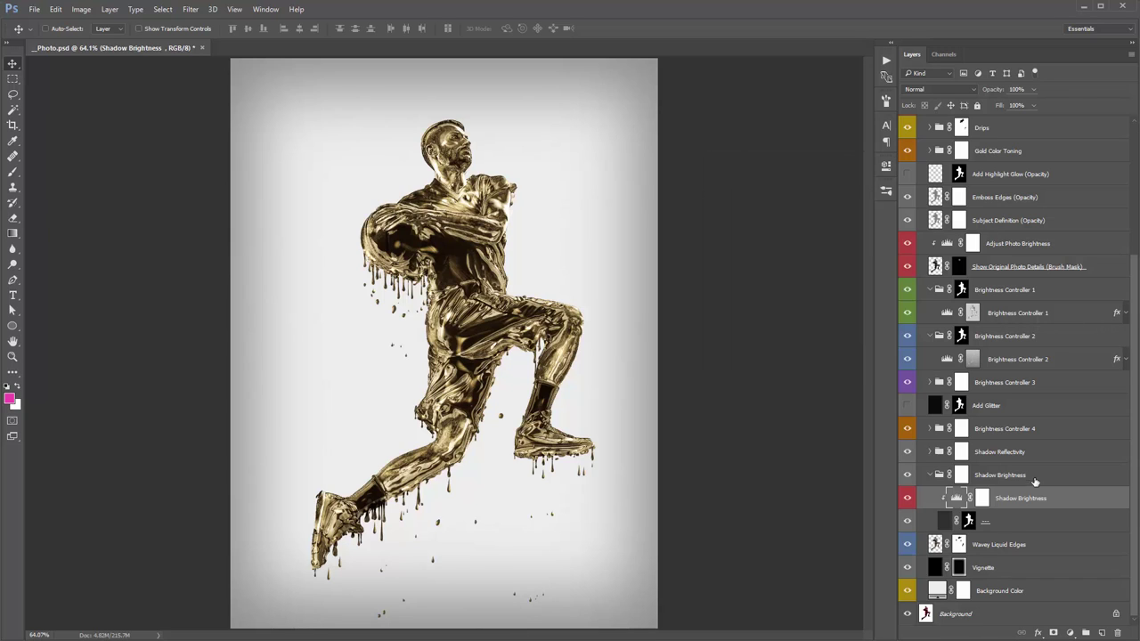
click(923, 479)
click(929, 474)
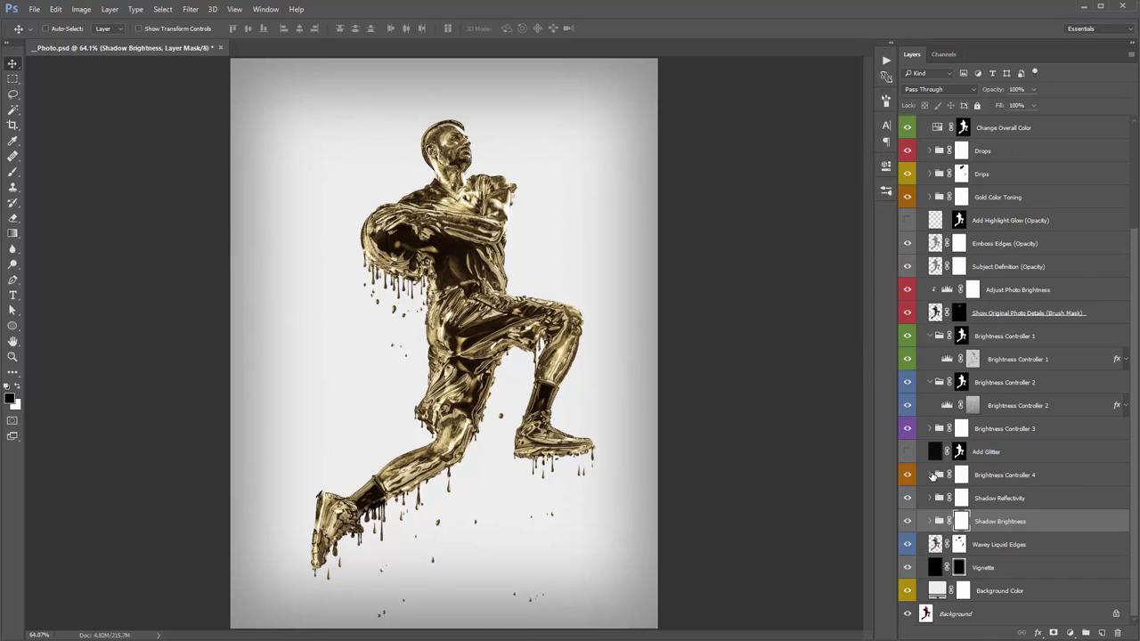
Toggle the Vignette layer's visibility to compare the image with and without the darkened edges
click(1024, 544)
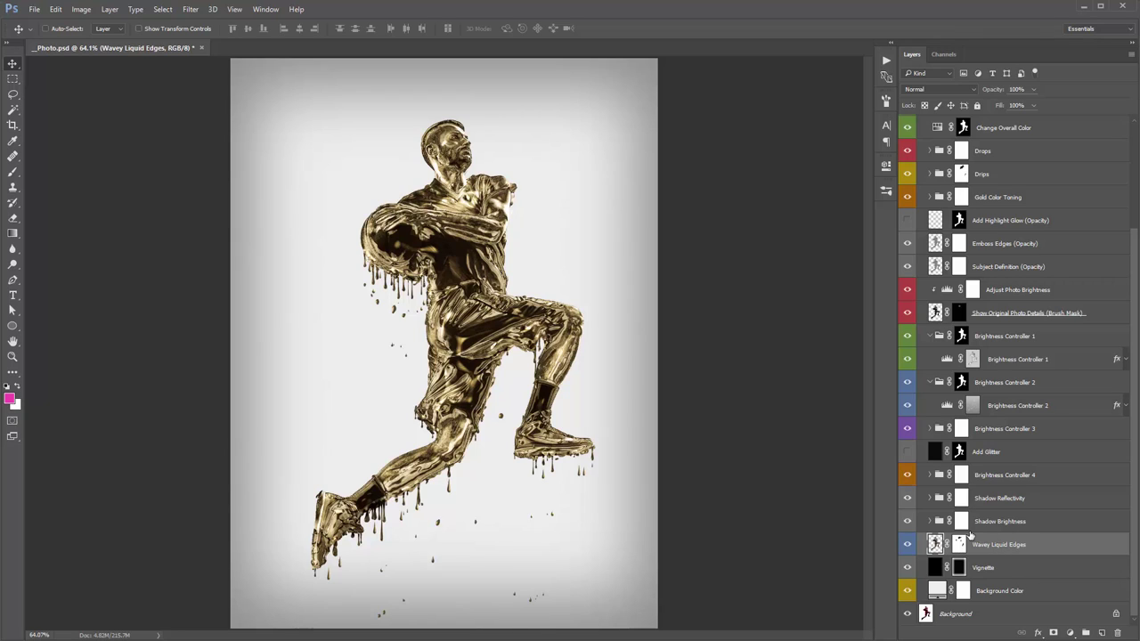
click(1004, 567)
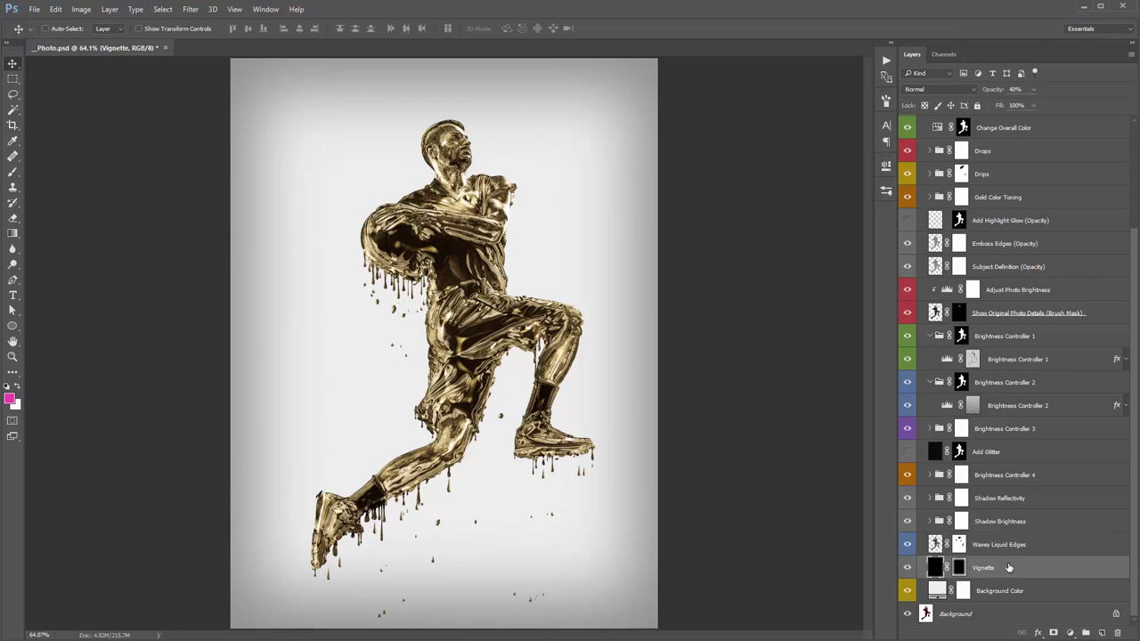
click(909, 568)
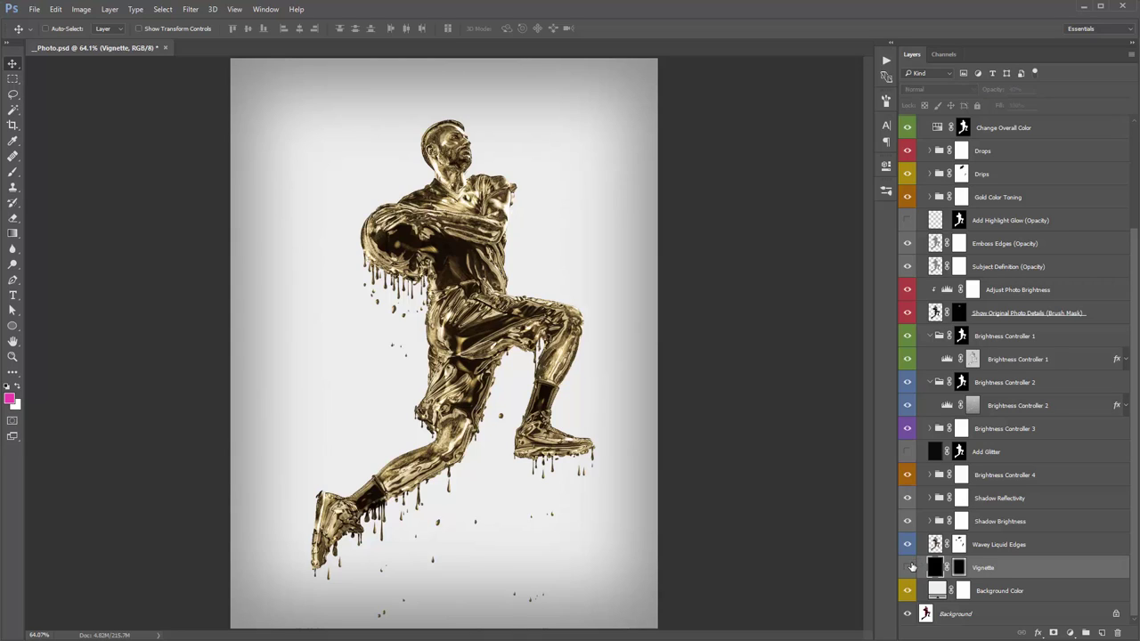
click(908, 567)
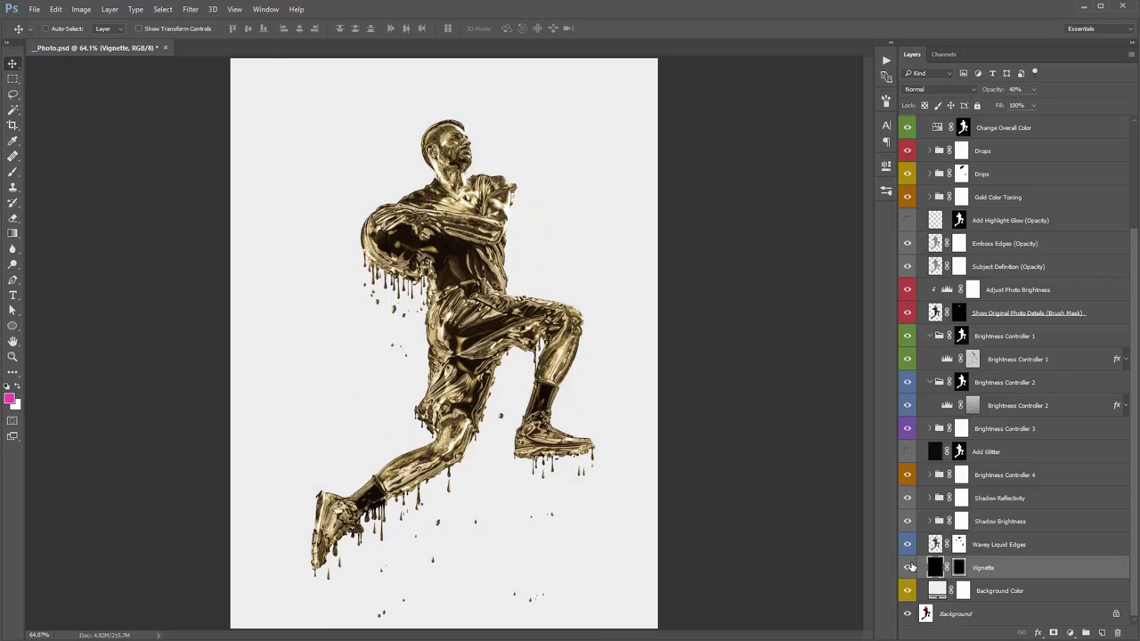
click(909, 567)
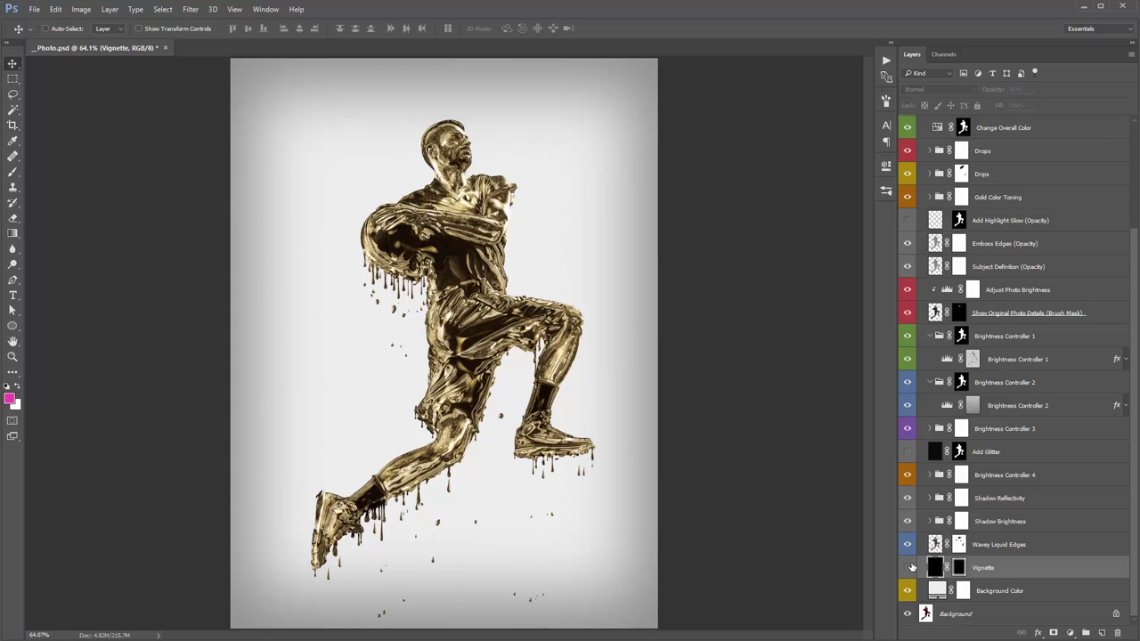
click(908, 567)
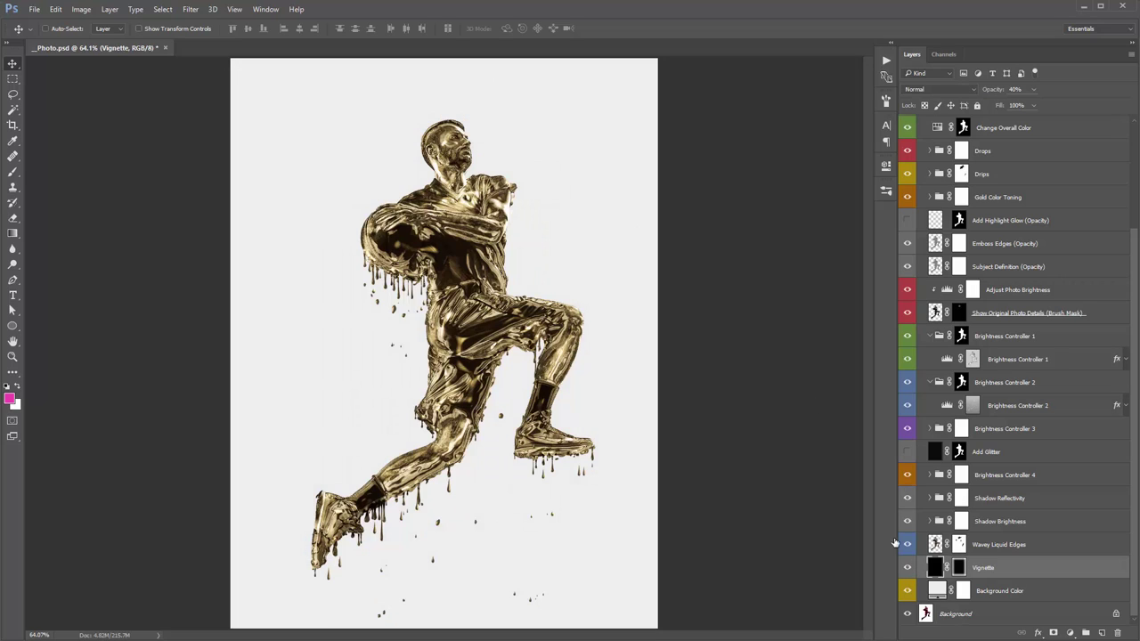
Try red ff0000 and cyan 00fff6 as the Background Color layer's fill, and undo the color change
click(1031, 592)
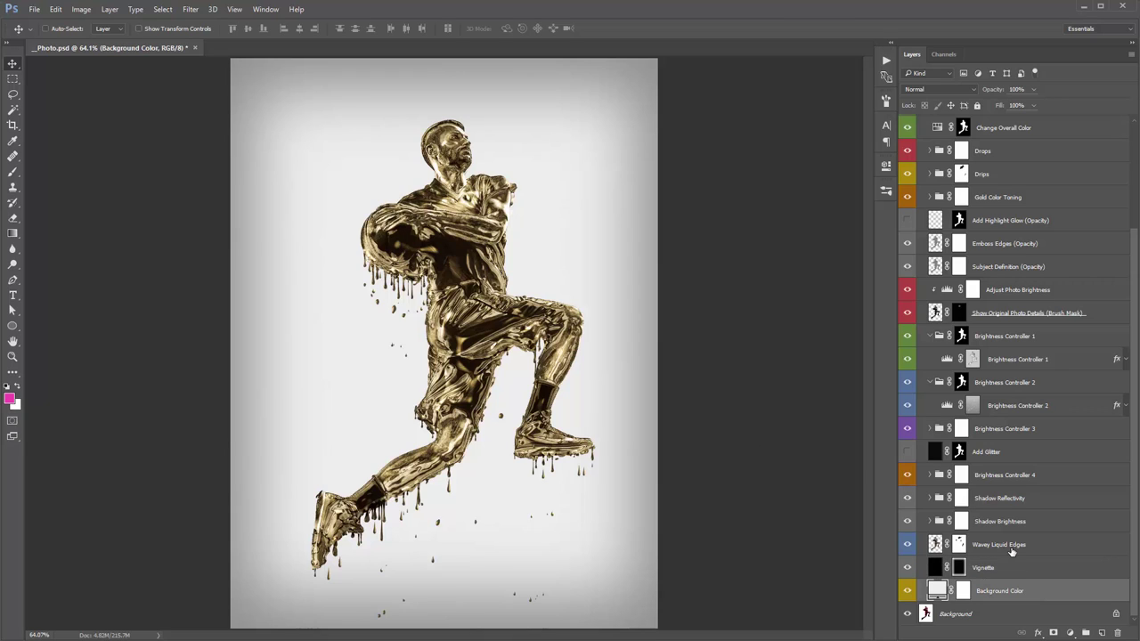
double_click(938, 592)
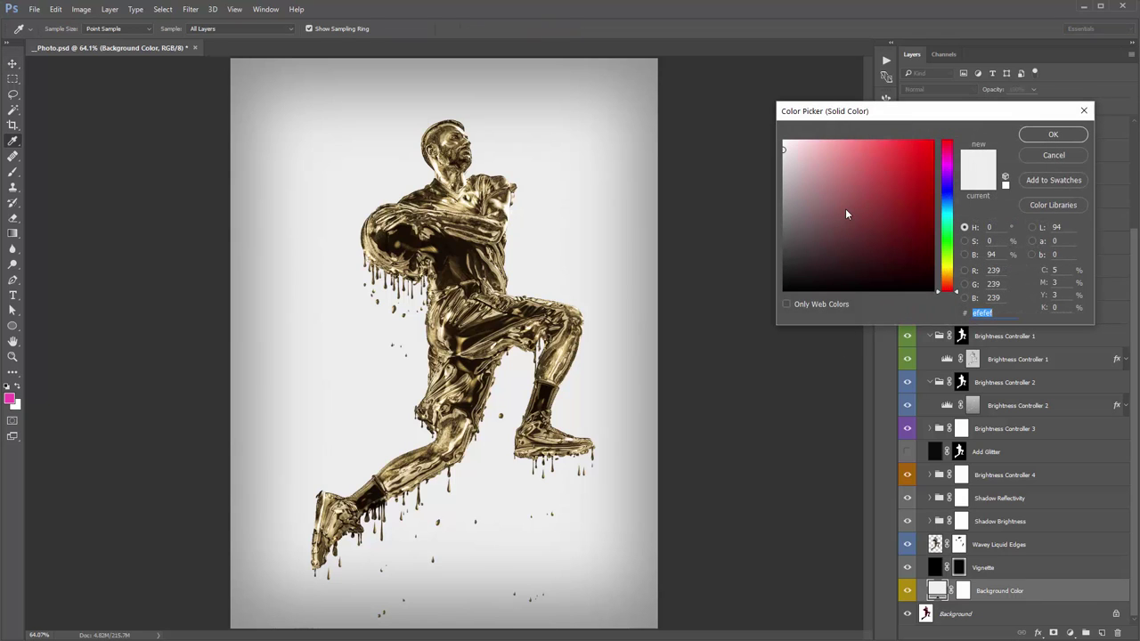
text(ff0000)
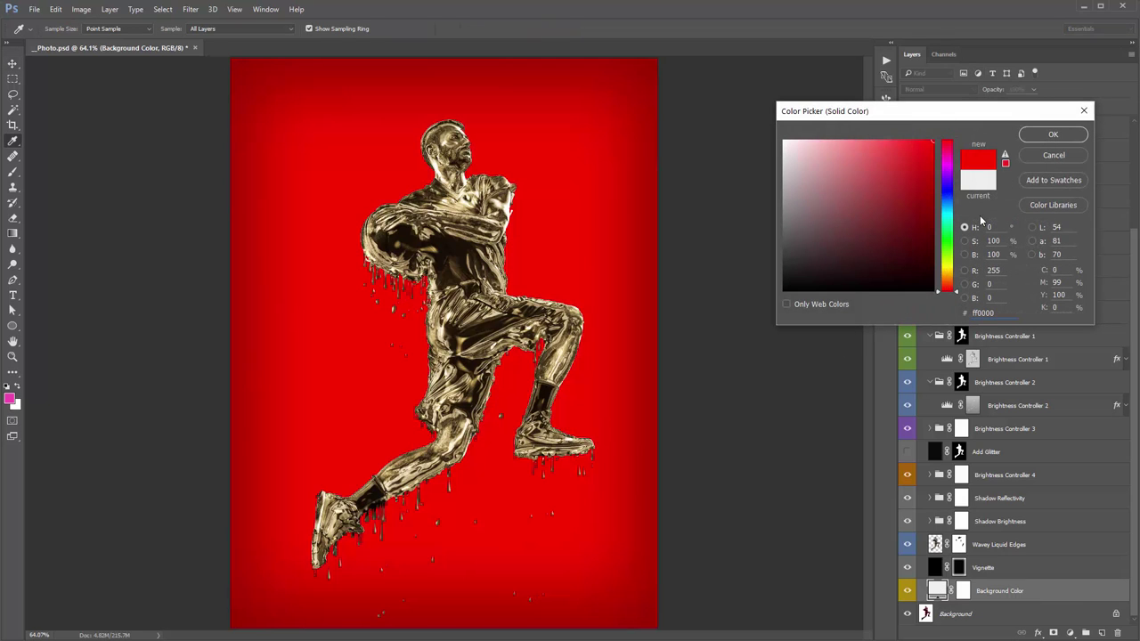
drag(947, 193, 942, 223)
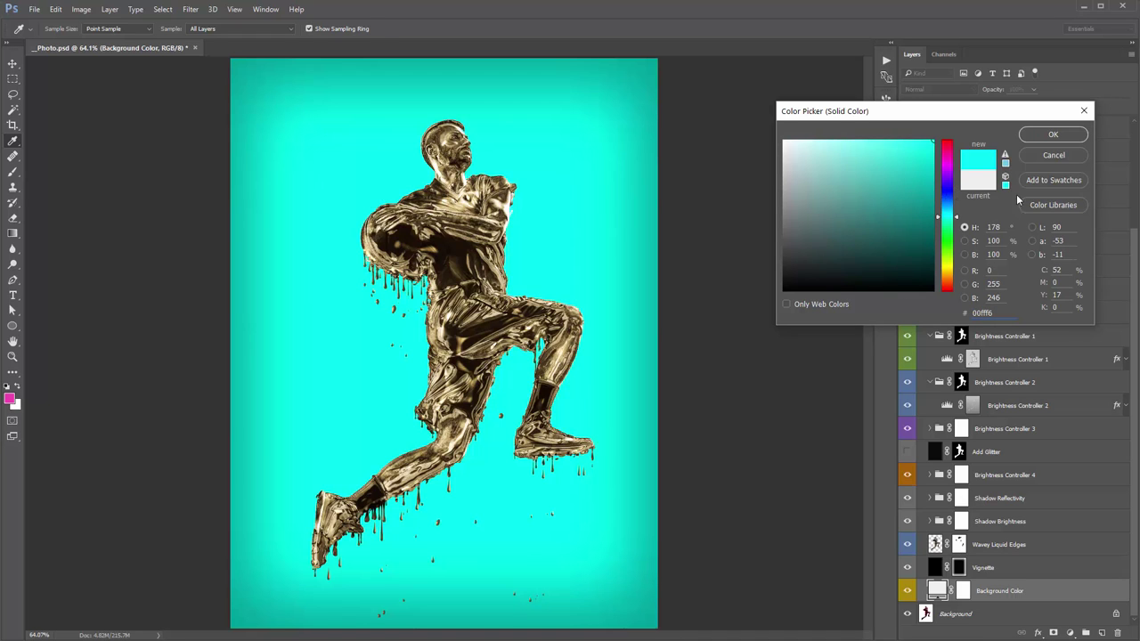
click(1052, 134)
key(ctrl+z)
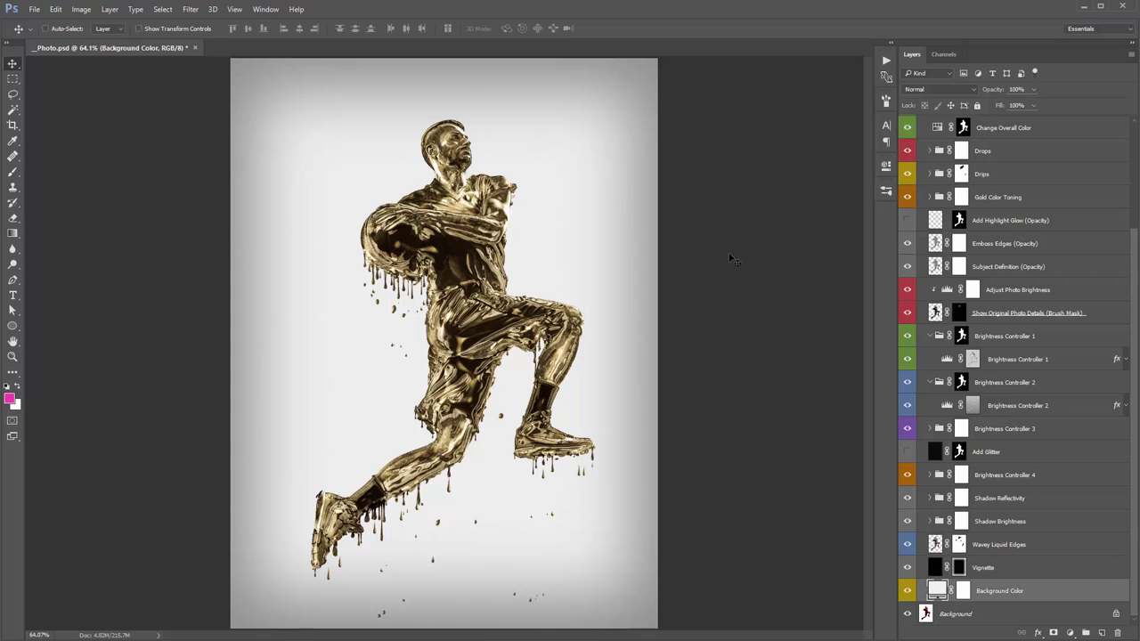
Hide the Vignette, Background Color and Background layers to view the gold figure on transparency, and show them again
click(1042, 573)
drag(909, 568, 908, 617)
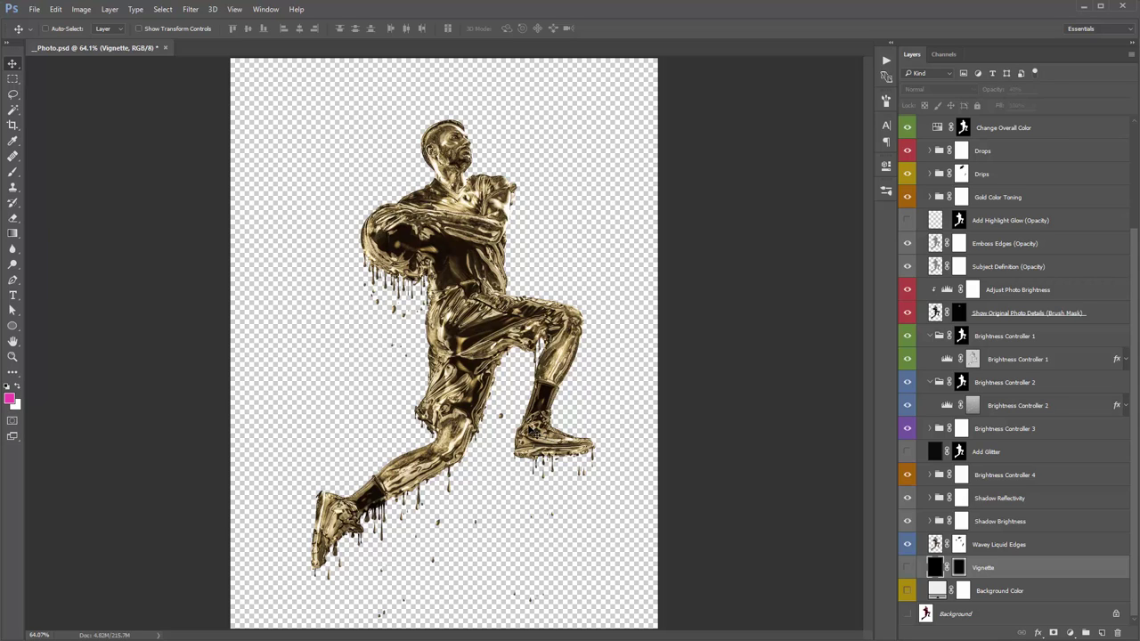
click(907, 568)
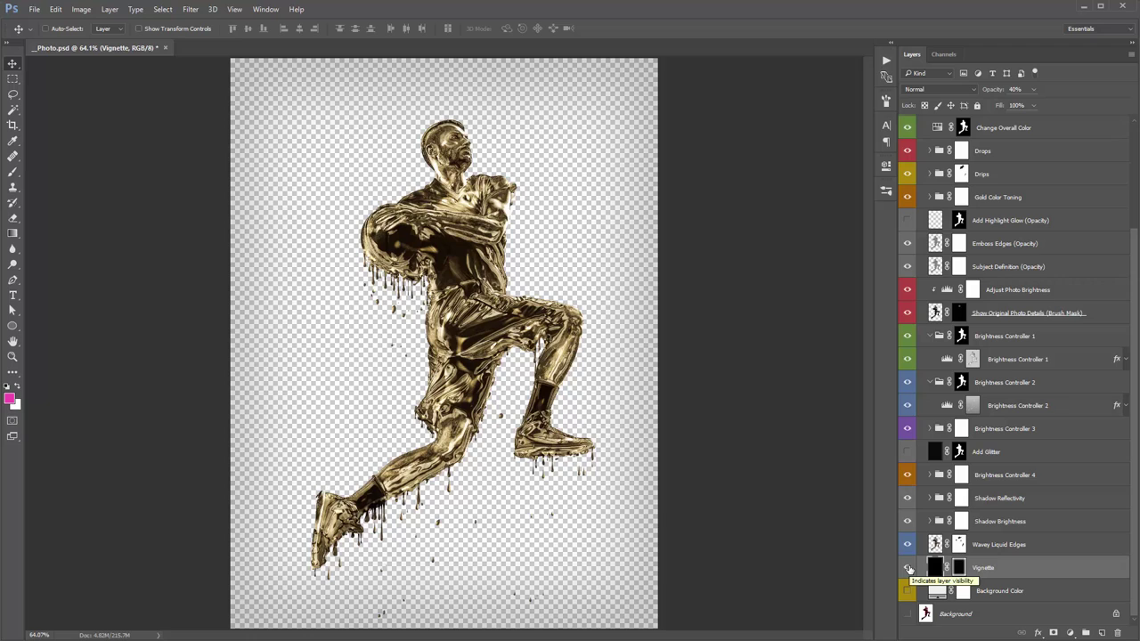
click(908, 568)
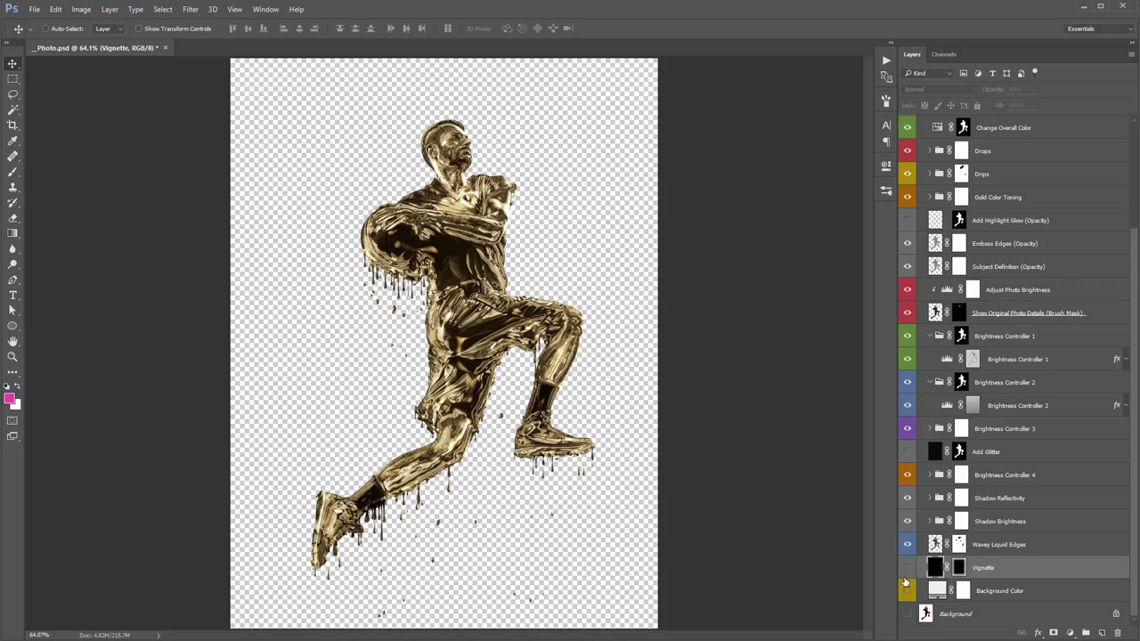
click(907, 613)
click(907, 569)
Select the Wavey Liquid Edges layer and collapse the Brightness Controller 1 group
click(1032, 546)
scroll(1033, 547, up, 3)
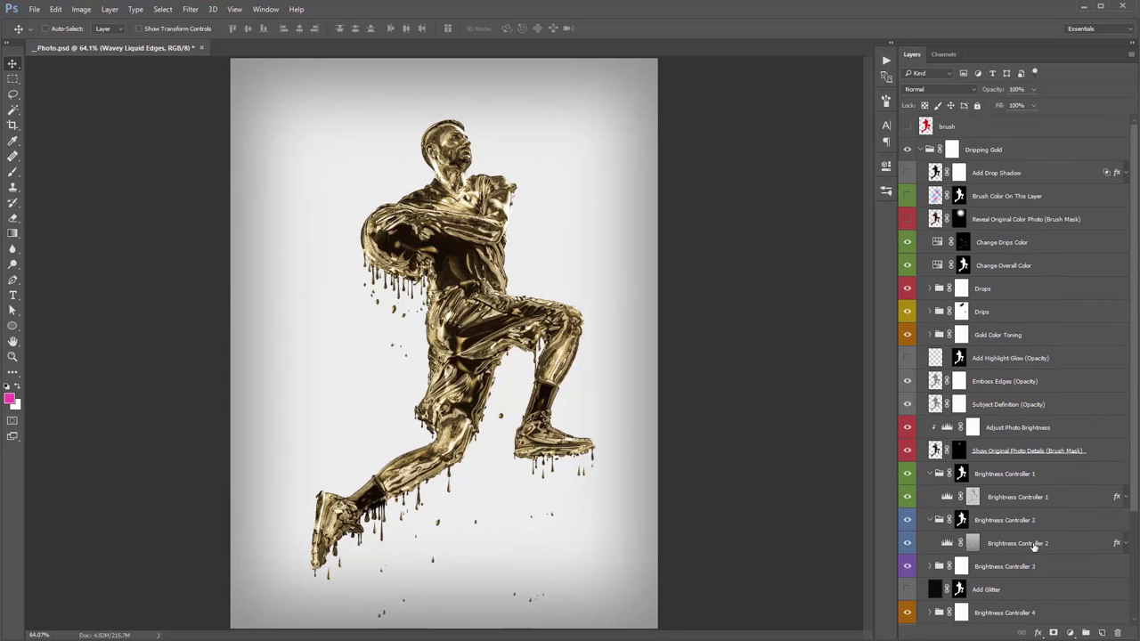
click(930, 474)
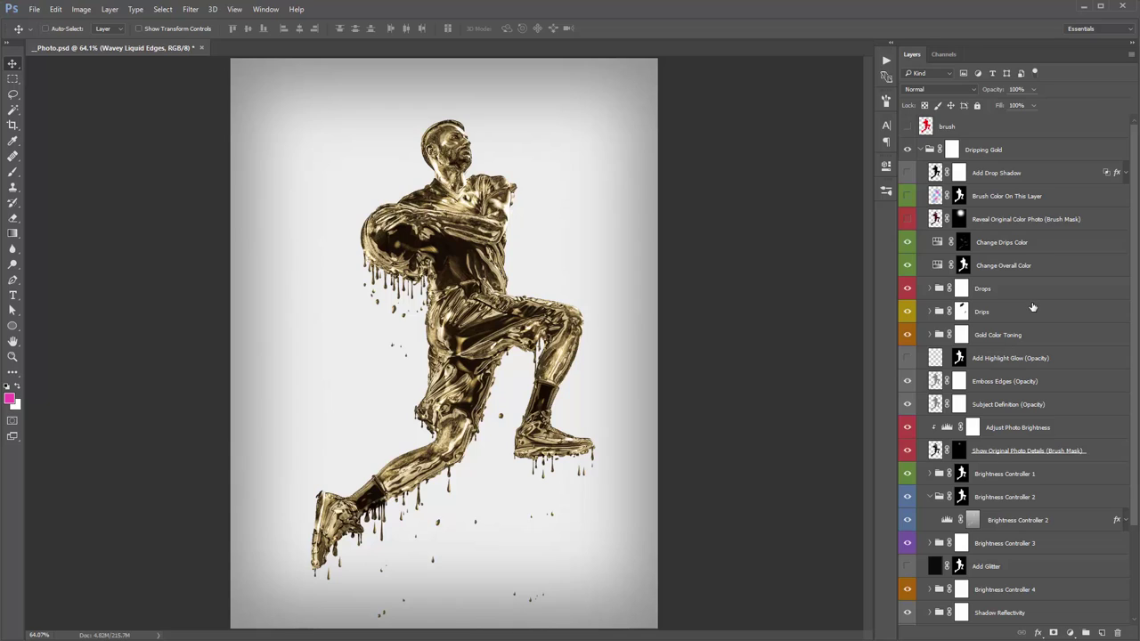
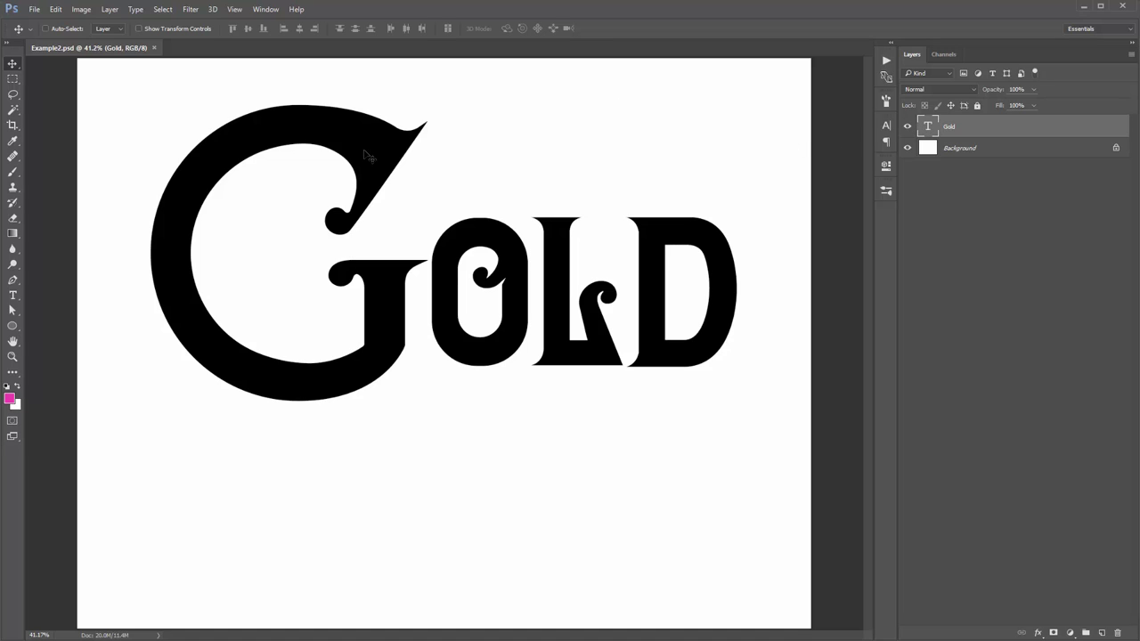
Check the width, height and resolution of Example2.psd in the Image Size settings without changing them
click(82, 12)
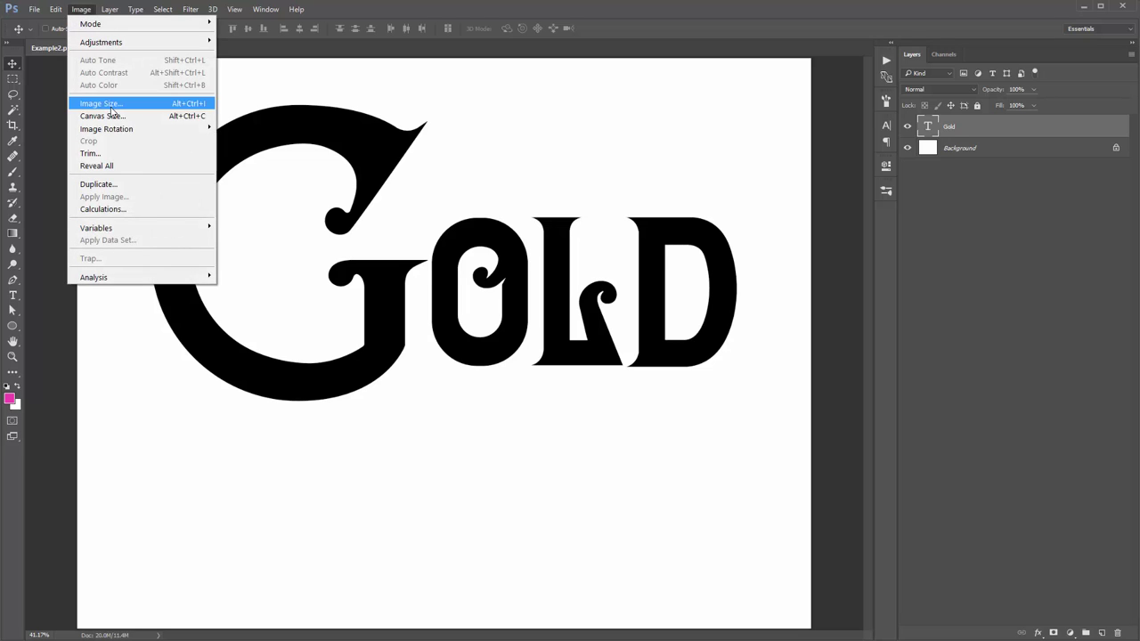
click(114, 111)
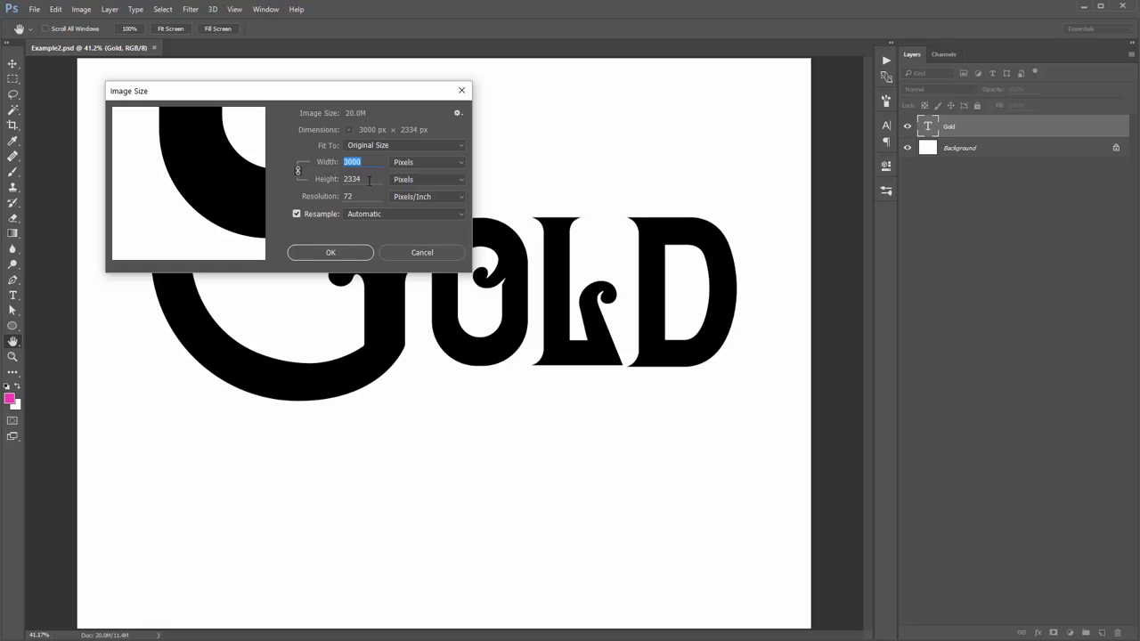
key(Tab)
click(429, 252)
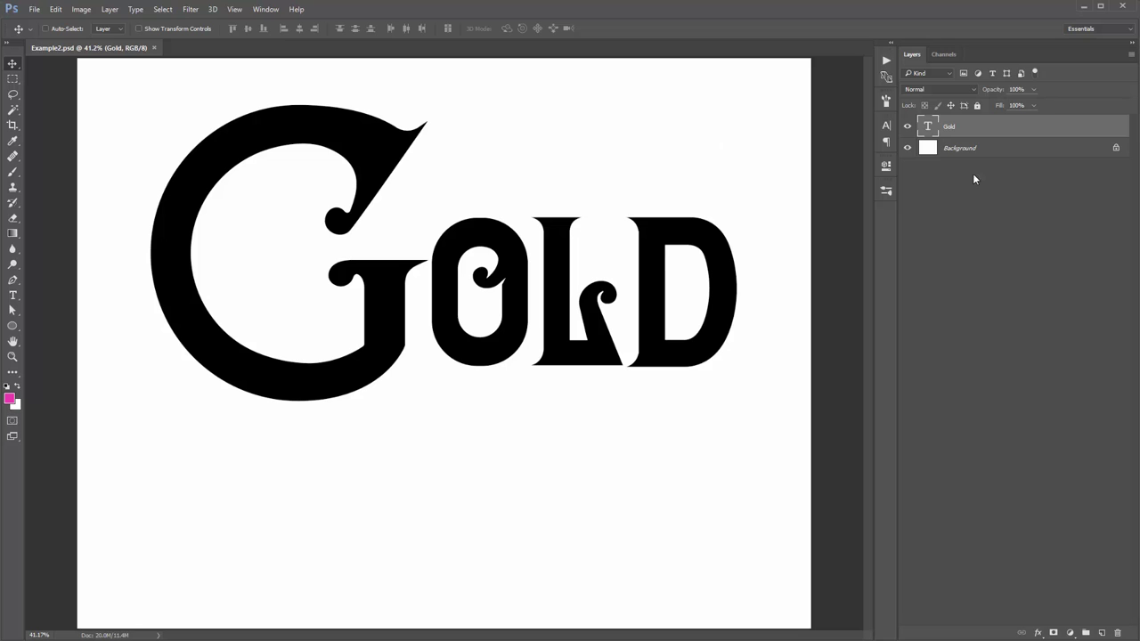
Add a new layer named brush and fill the Gold text's outline on it with the pink foreground color
ctrl+click(927, 128)
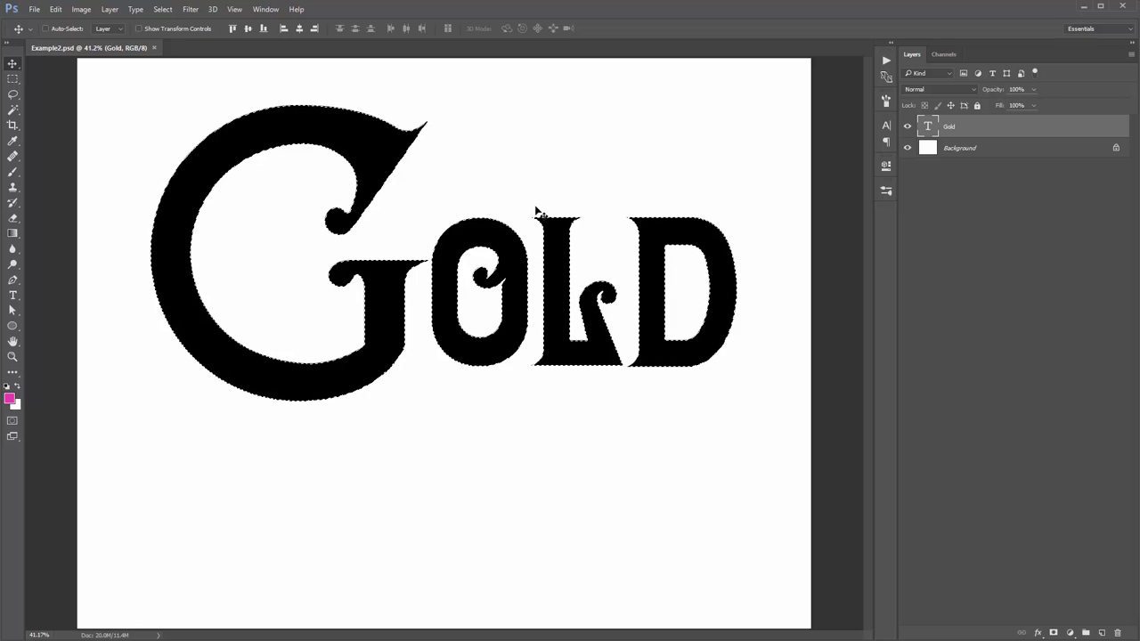
click(110, 8)
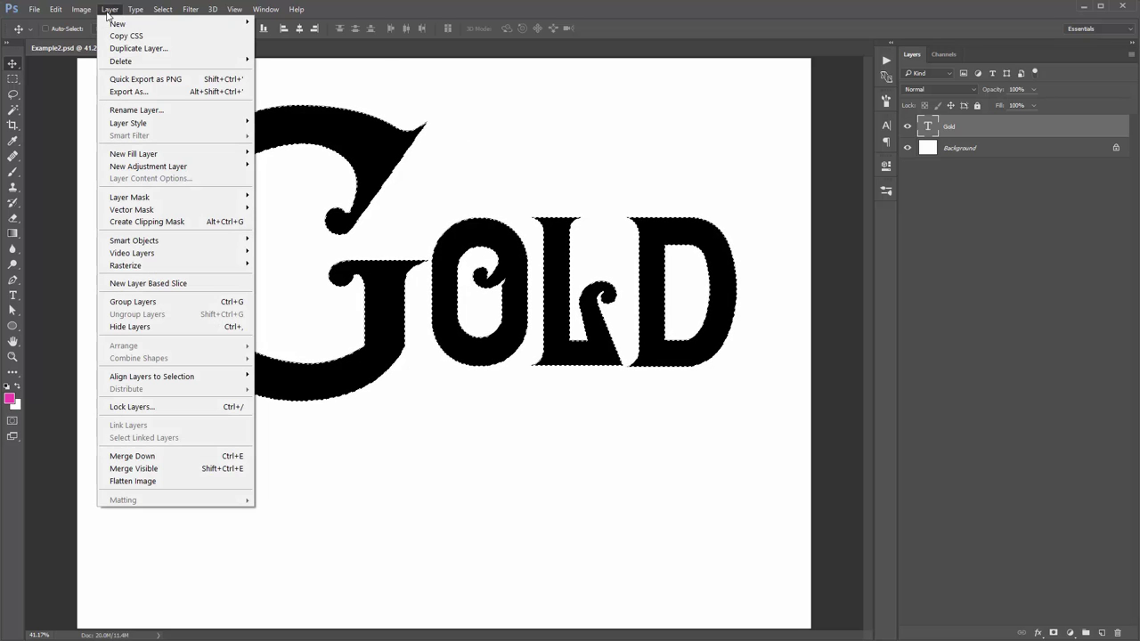
mouse_move(133, 19)
click(282, 30)
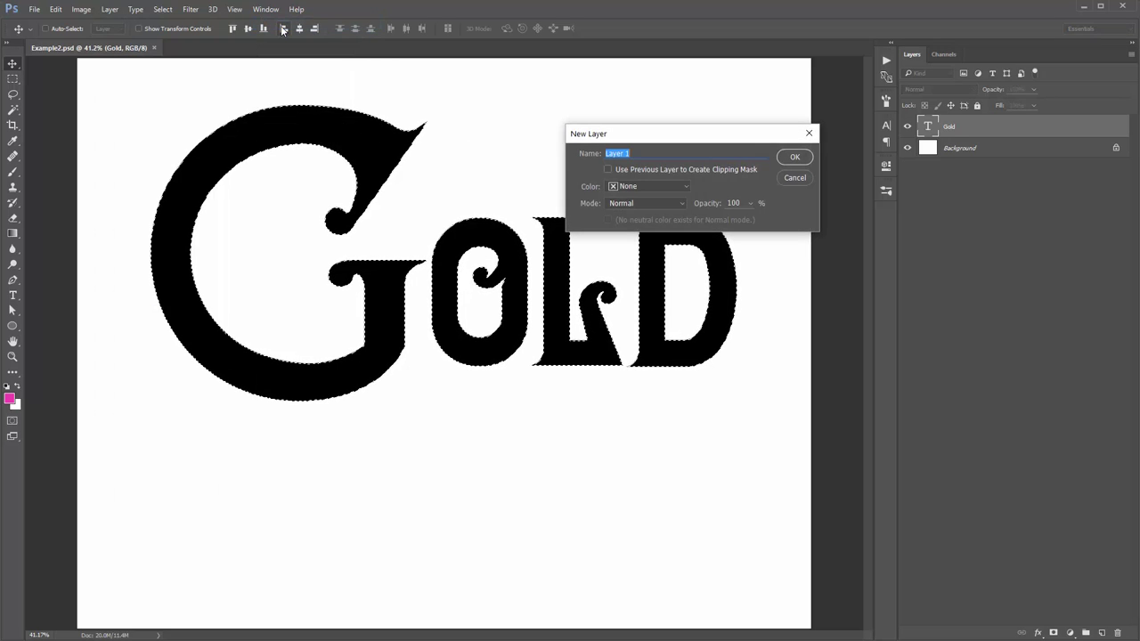
text(brush)
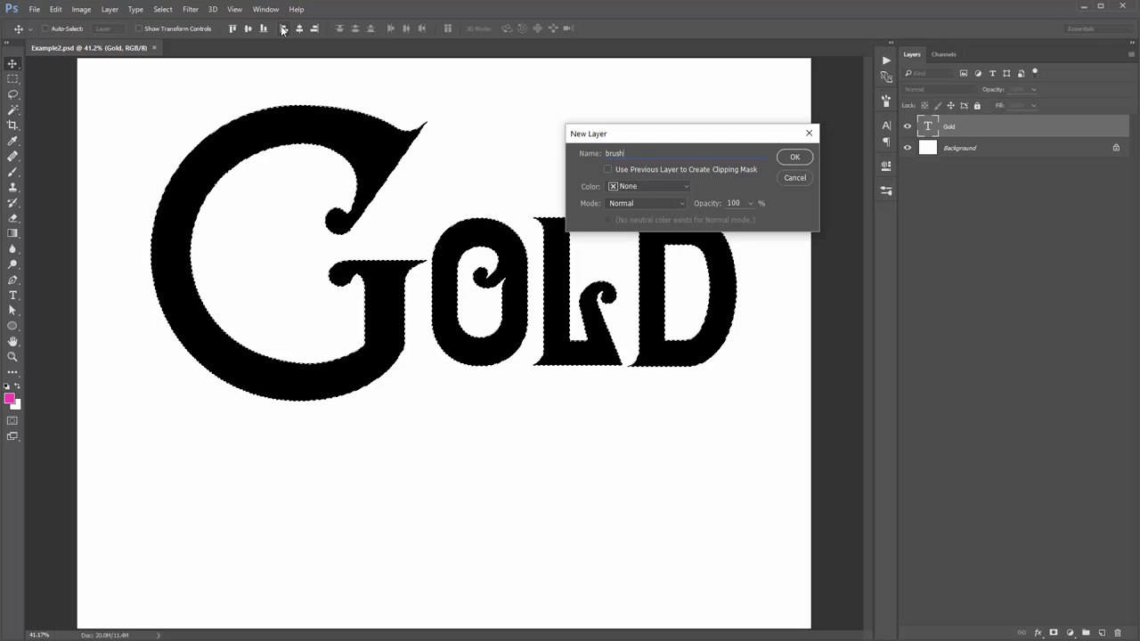
key(Return)
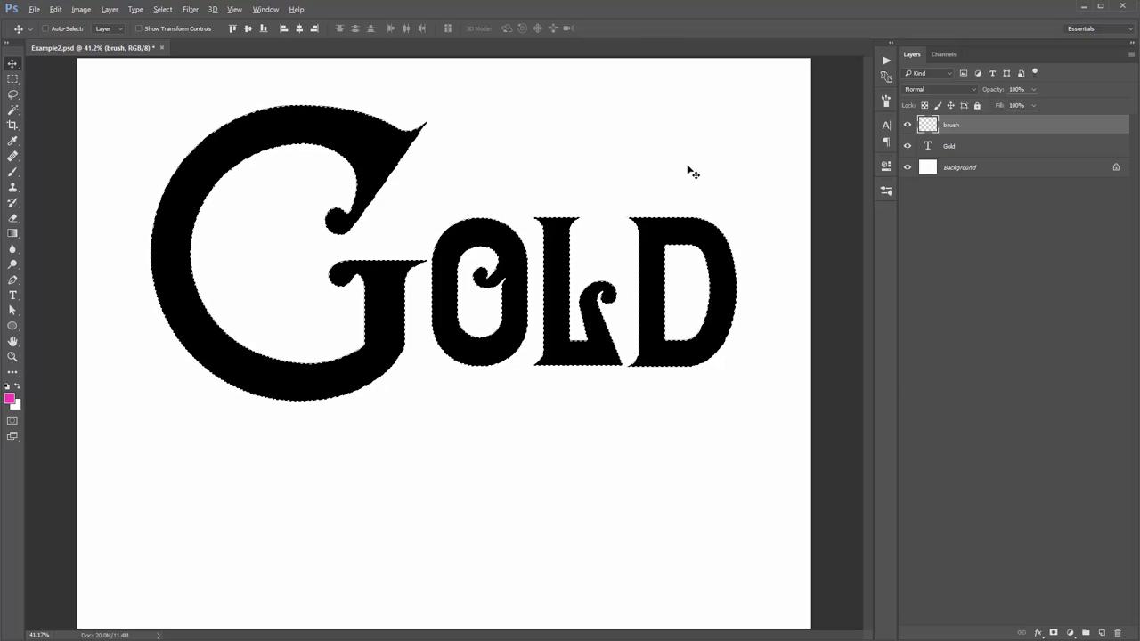
key(alt+BackSpace)
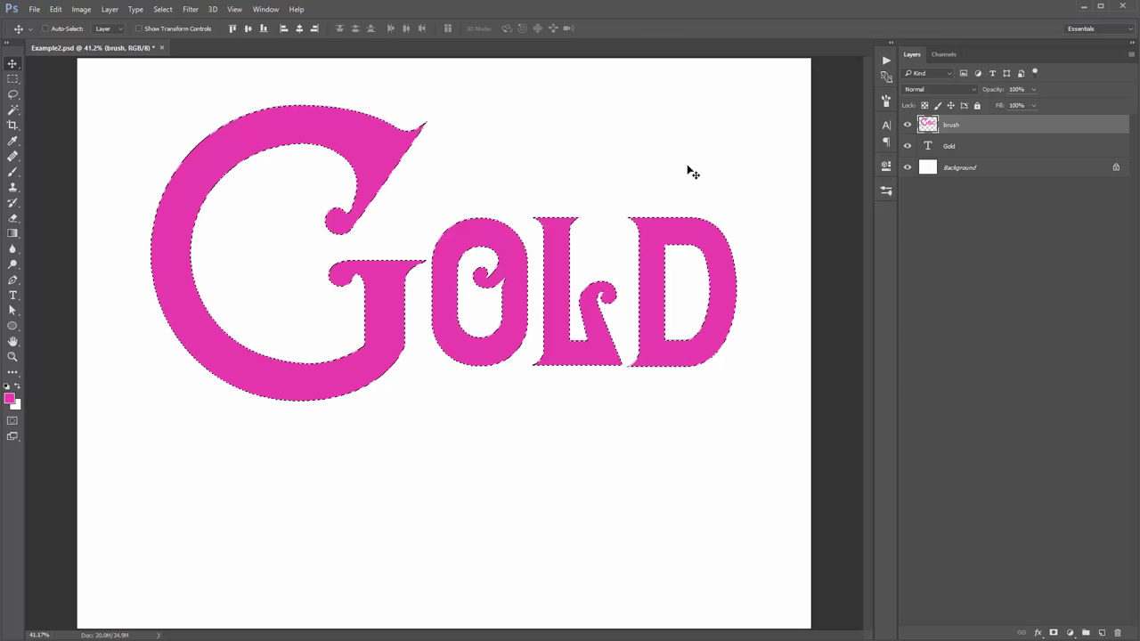
key(ctrl+d)
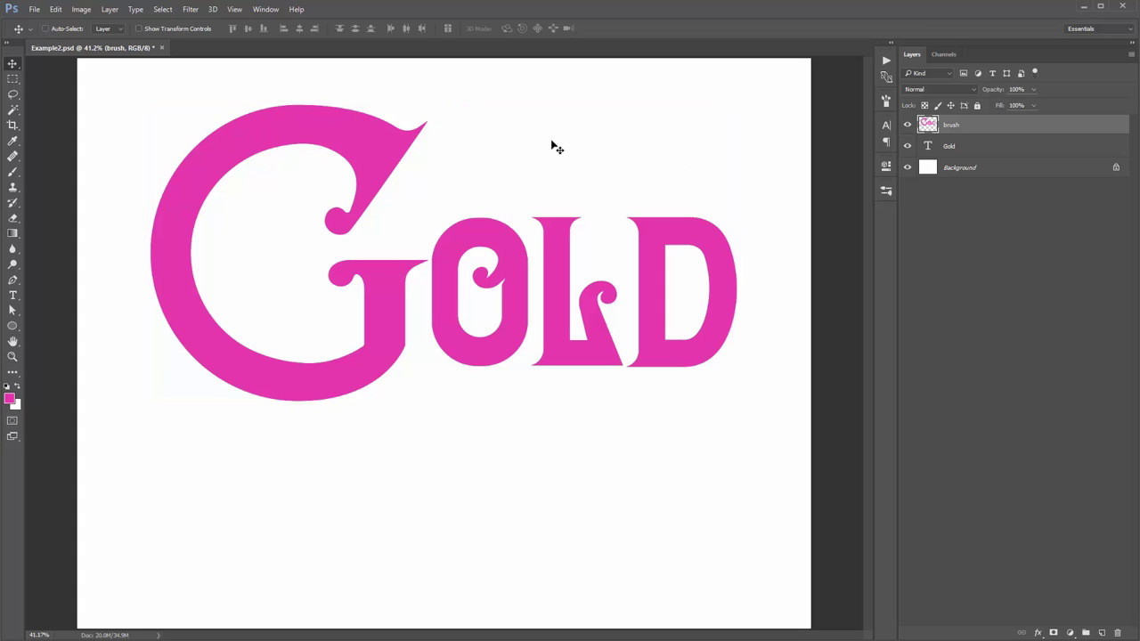
Toggle the visibility of the brush and Gold layers to compare them, leaving only the brush layer hidden
click(908, 126)
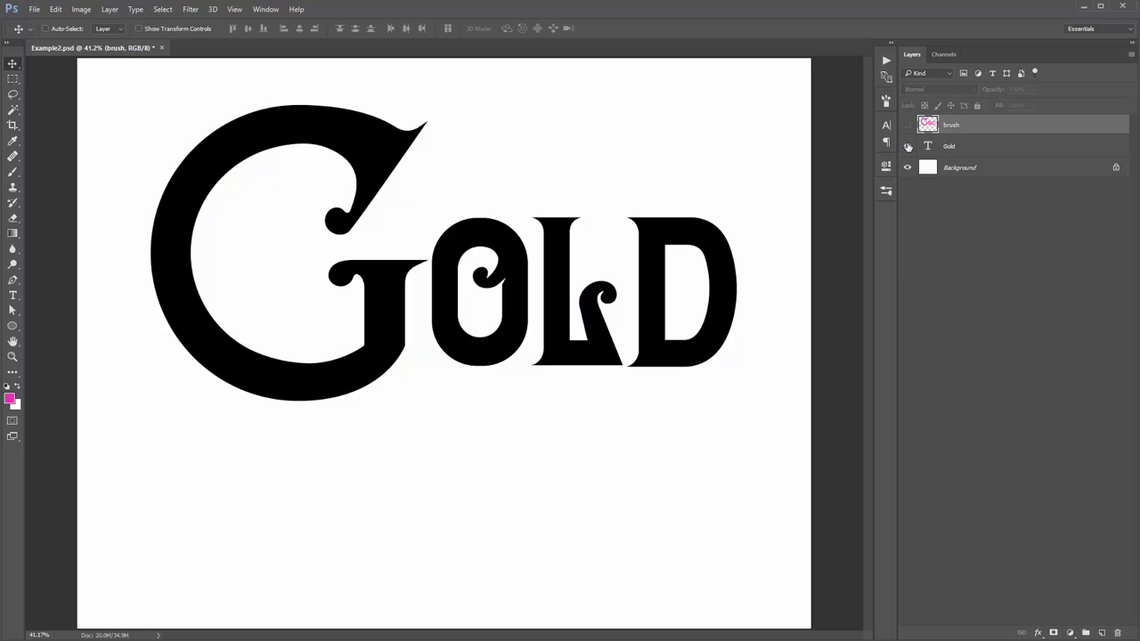
click(909, 147)
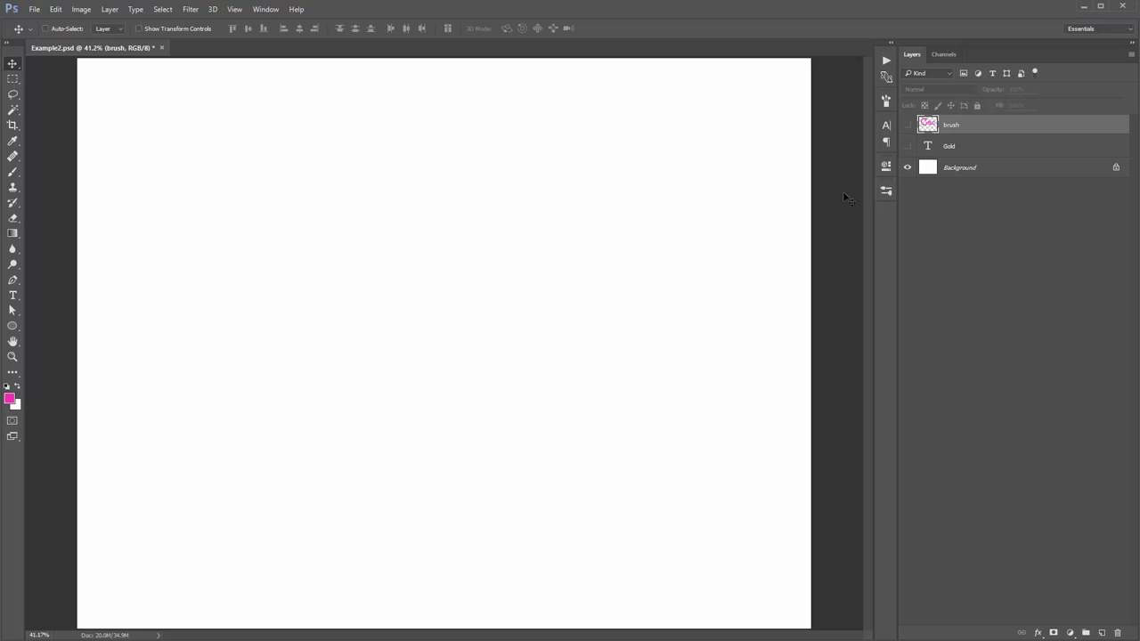
click(908, 125)
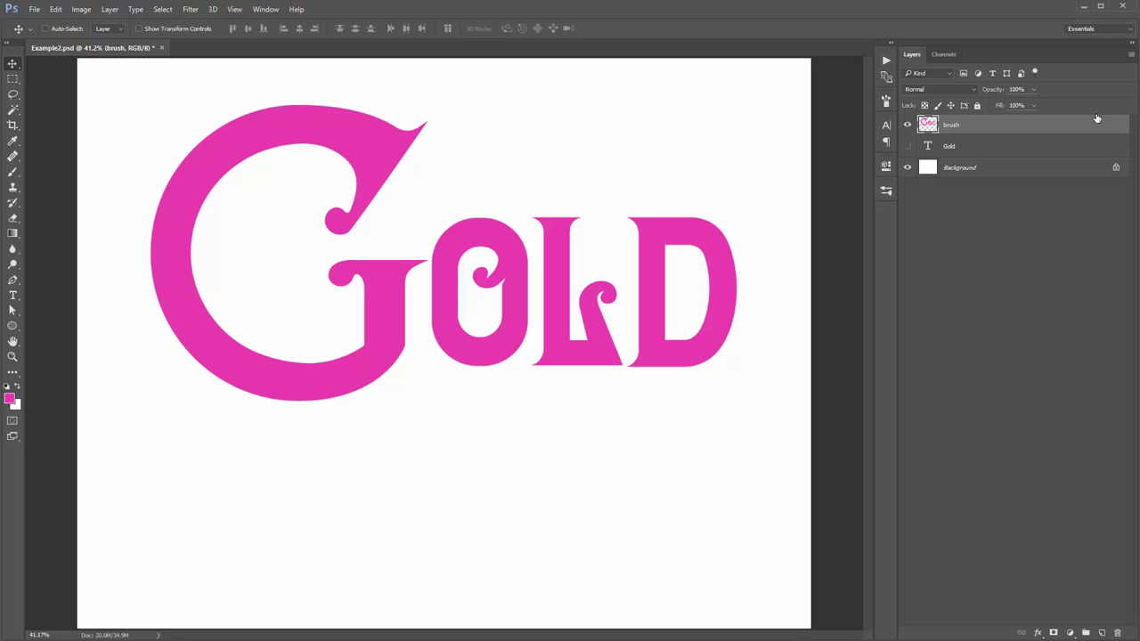
click(908, 125)
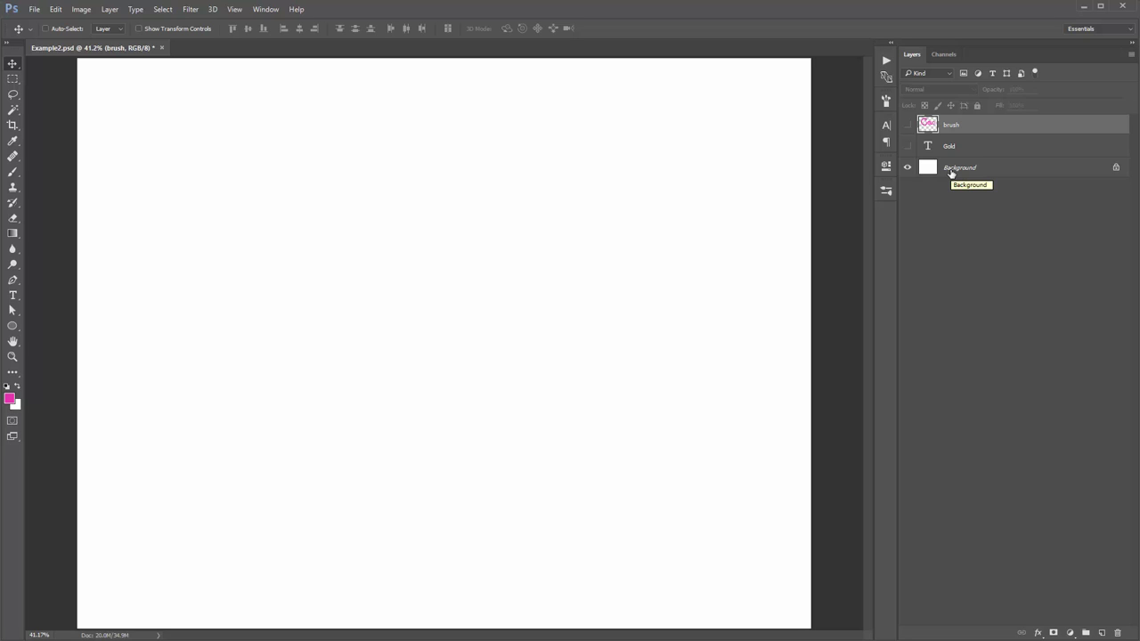
click(907, 146)
Merge the Gold text layer with the Background layer and show the brush layer
click(993, 151)
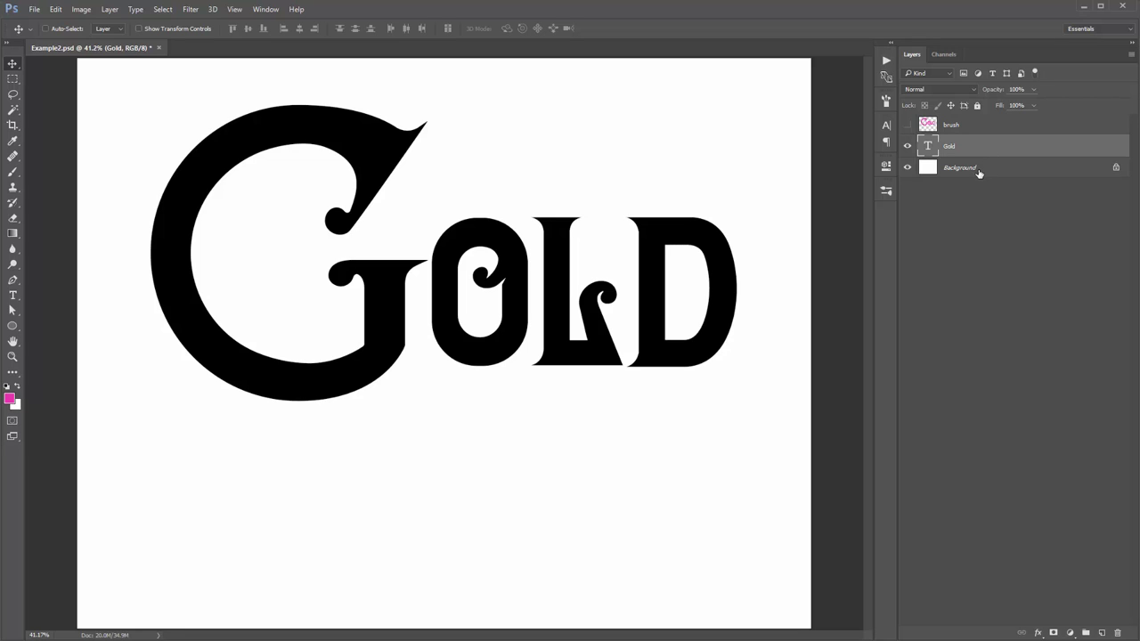
shift+click(979, 169)
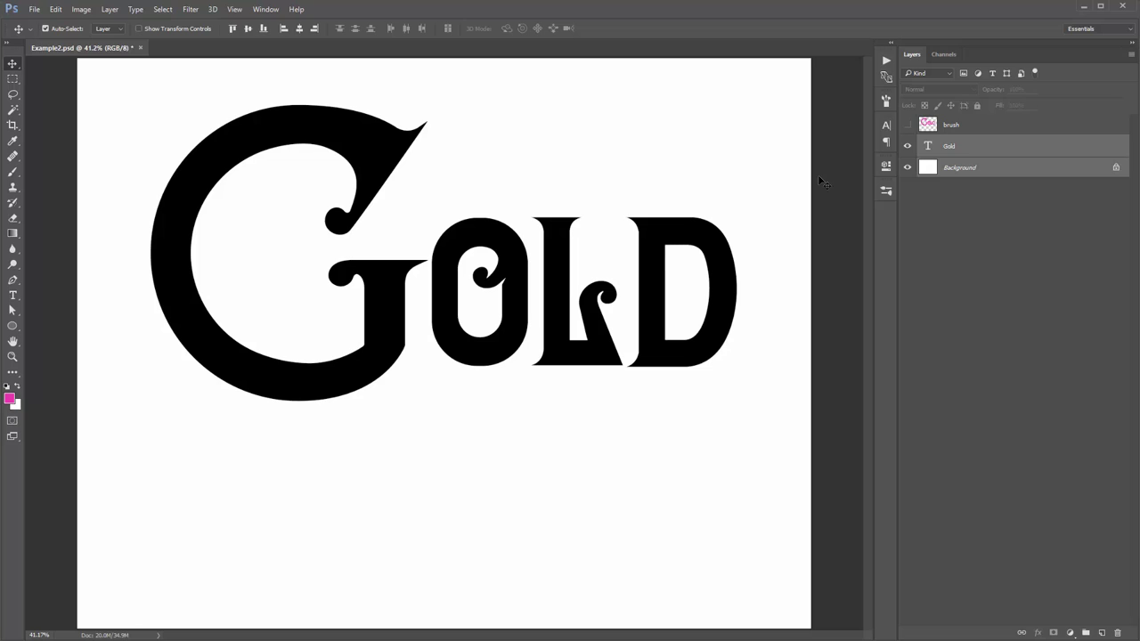
key(ctrl+e)
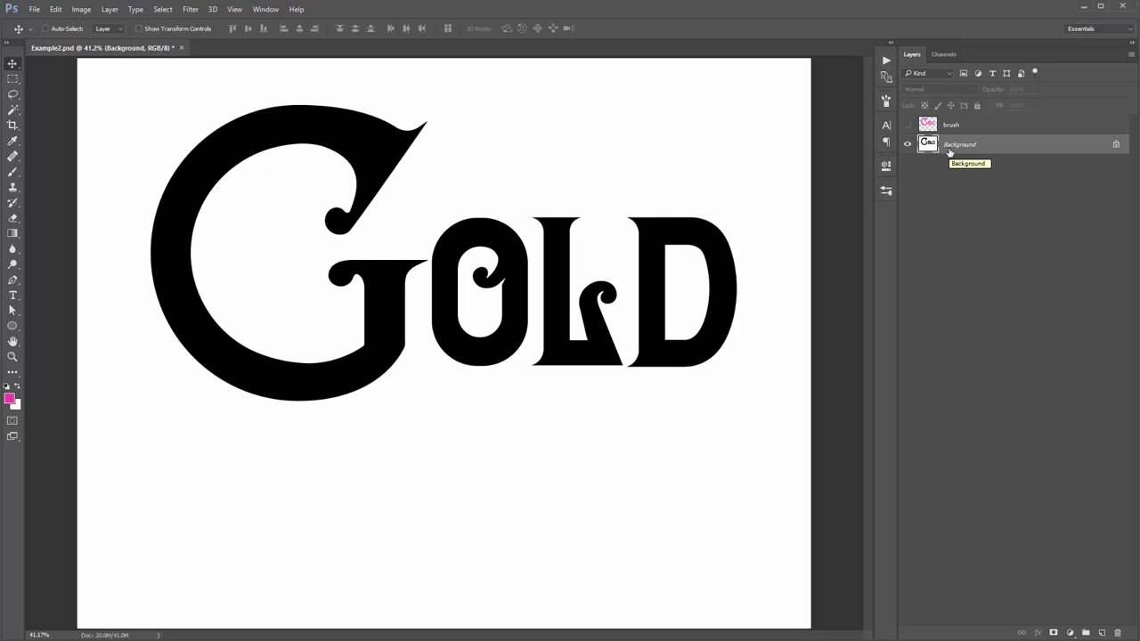
click(907, 126)
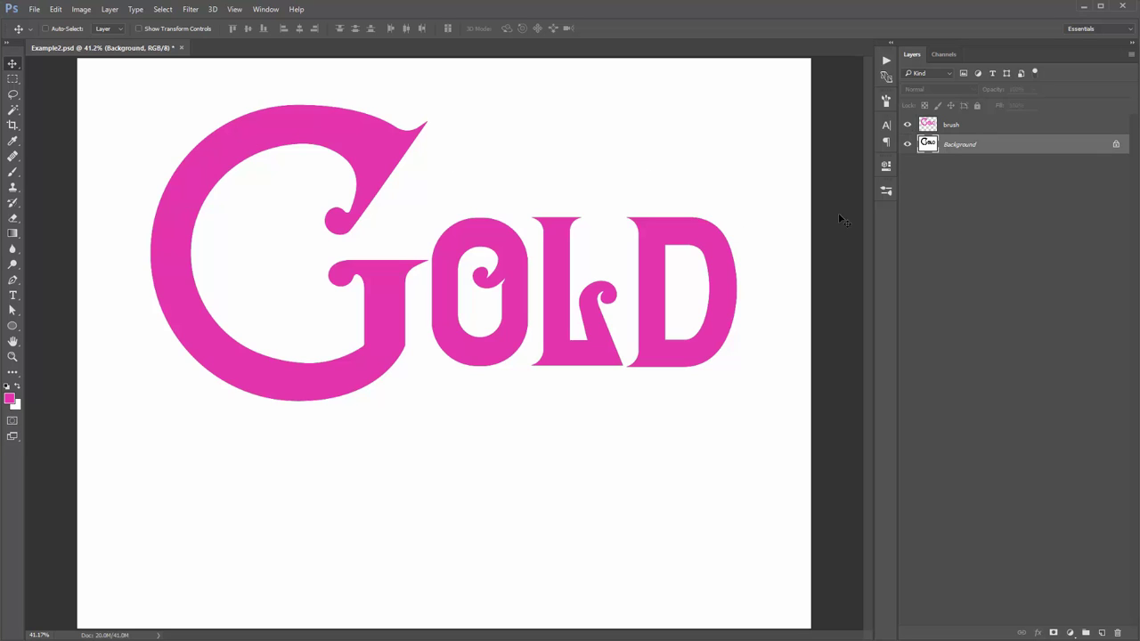
With the brush layer hidden and the Gold text layer separate from the Background, change the text color to dark gray 616161
click(907, 126)
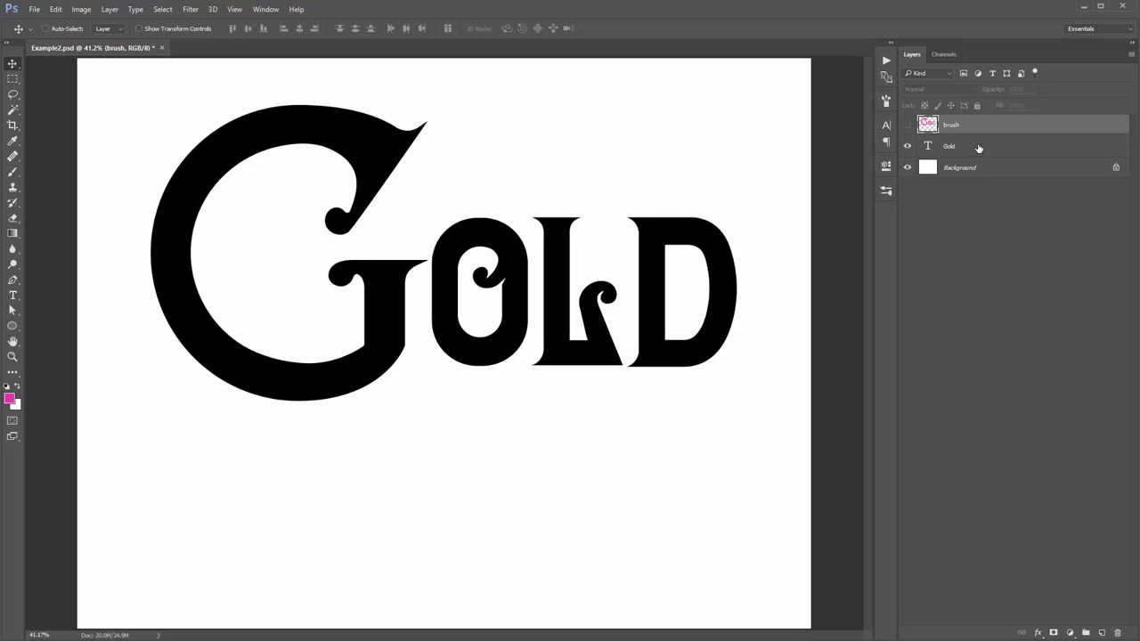
click(977, 147)
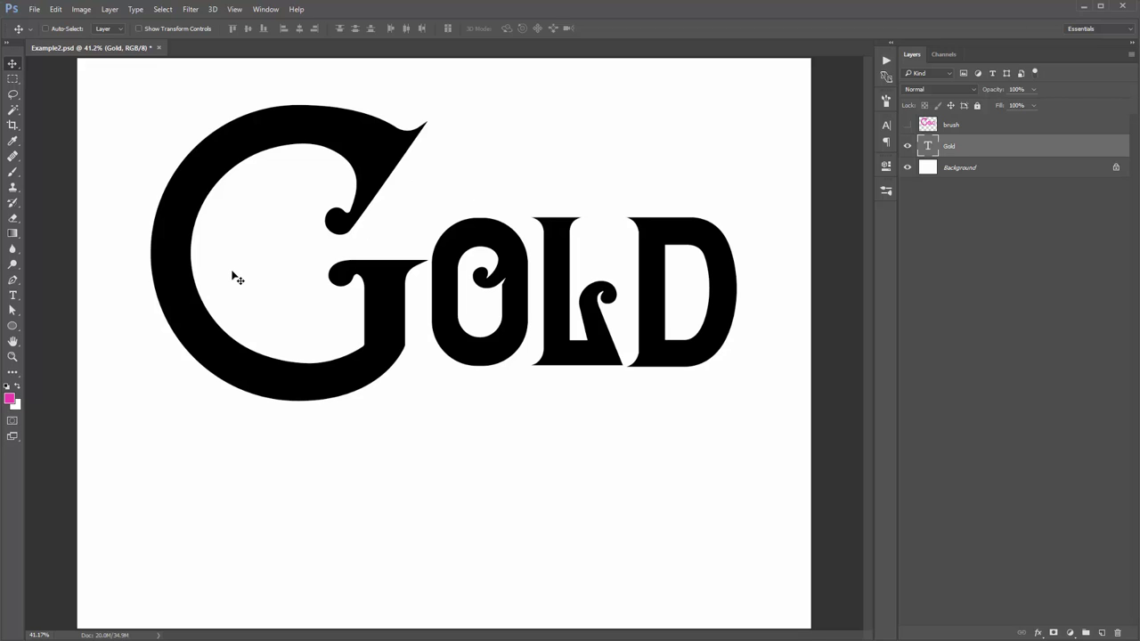
key(t)
click(415, 28)
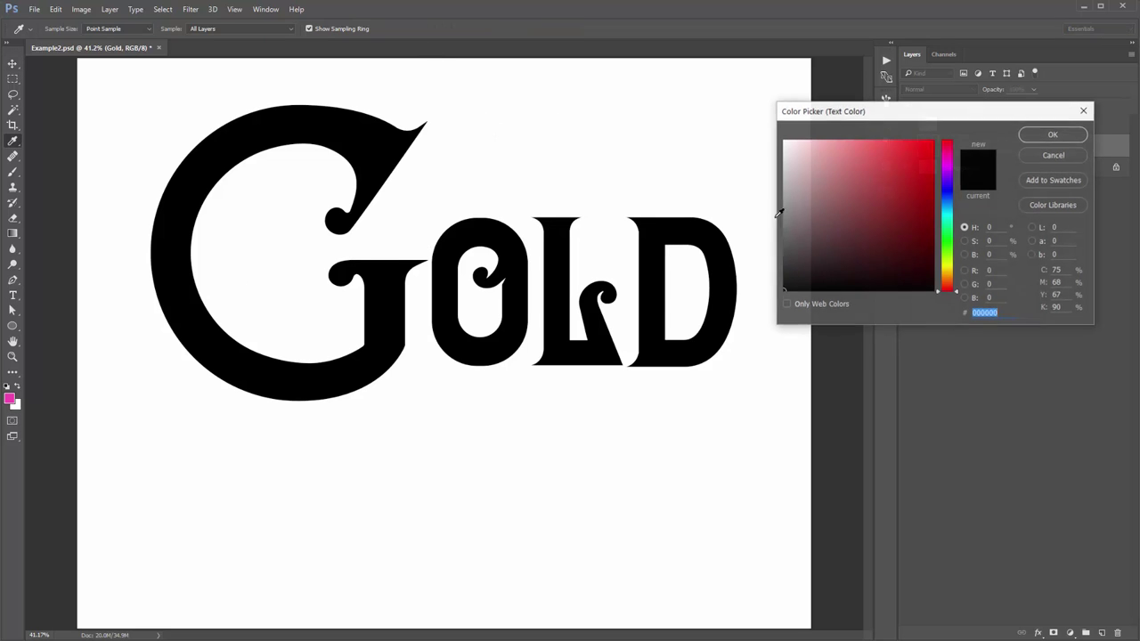
click(783, 246)
drag(802, 247, 742, 229)
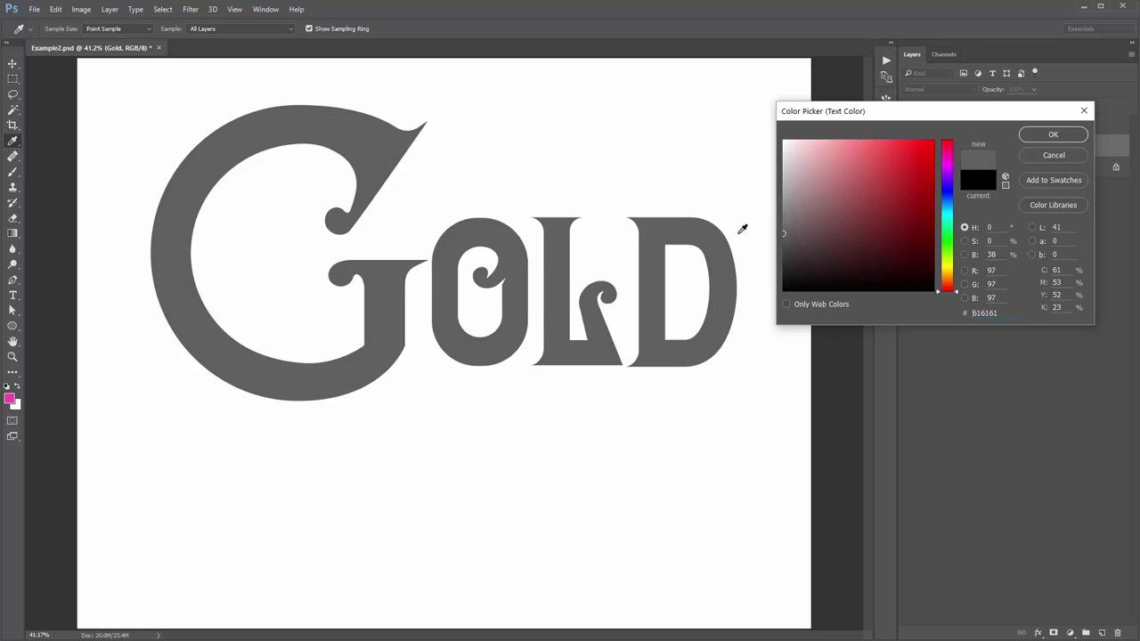
click(1047, 135)
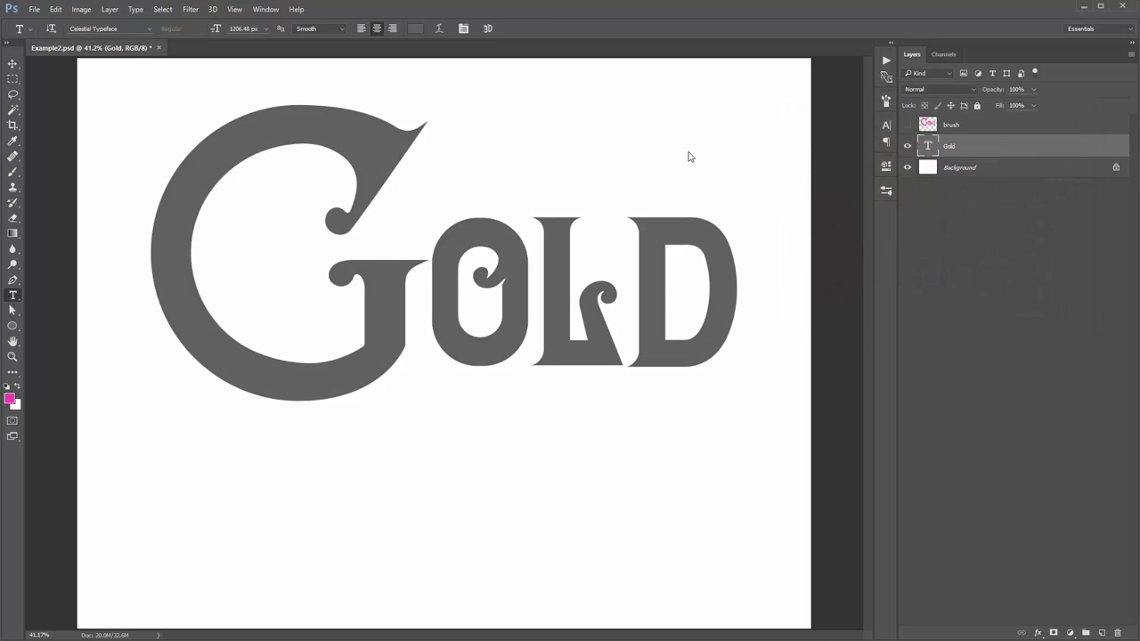
key(v)
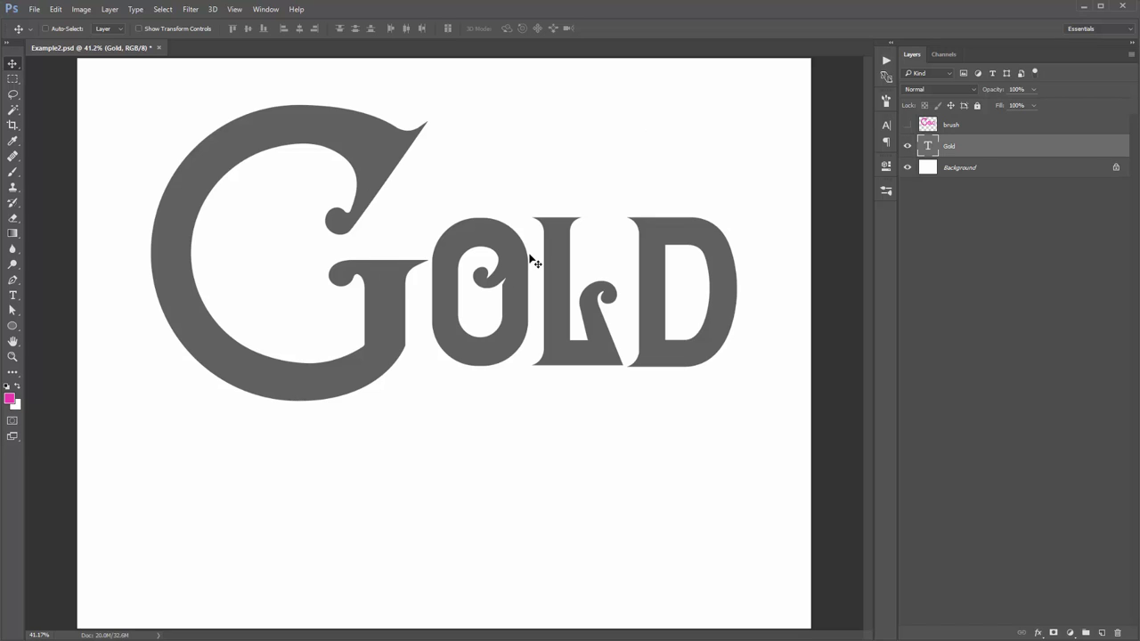
Merge the gray Gold text layer with the Background layer and check the brush layer's visibility, leaving it hidden
ctrl+click(966, 166)
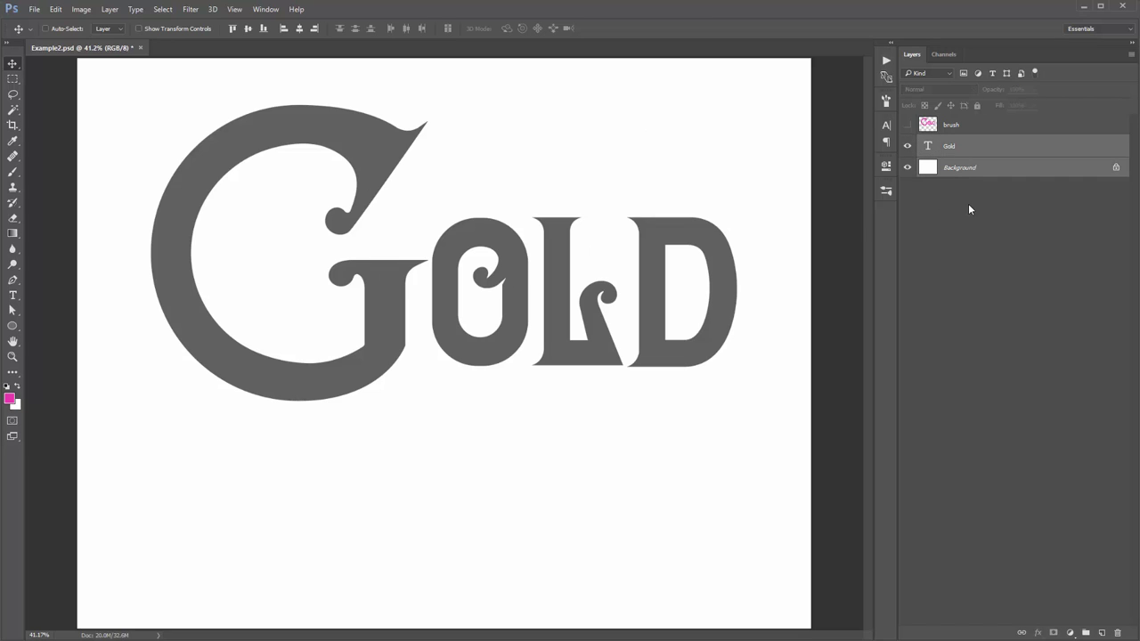
key(ctrl+e)
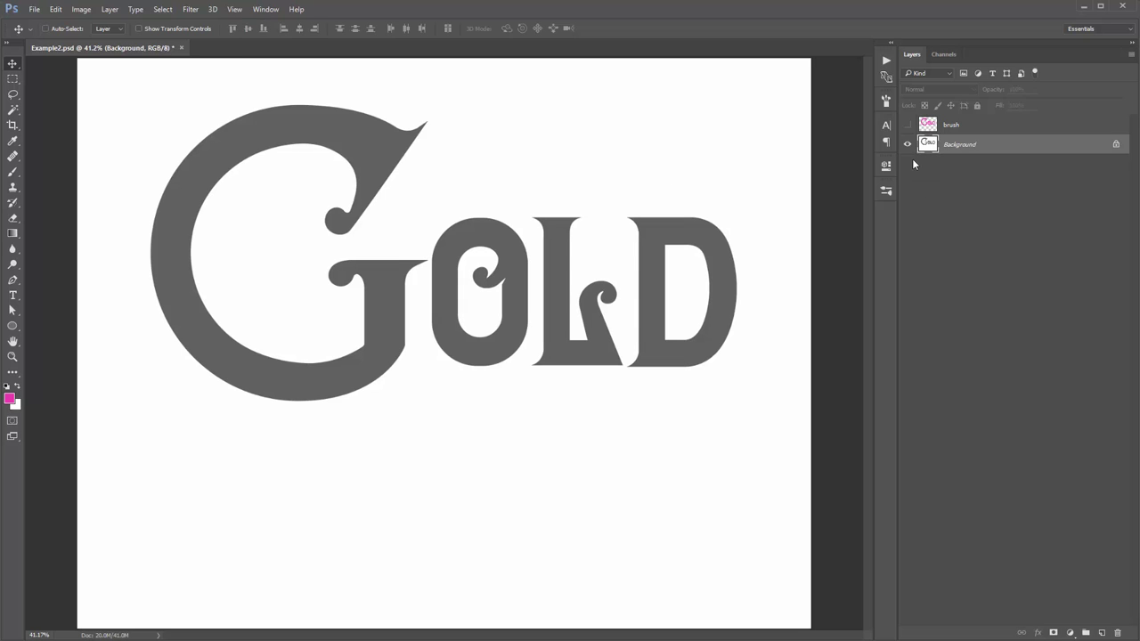
click(907, 125)
click(907, 125)
Activate the Brush tool and run the Dripping Gold action on the Gold document
click(893, 62)
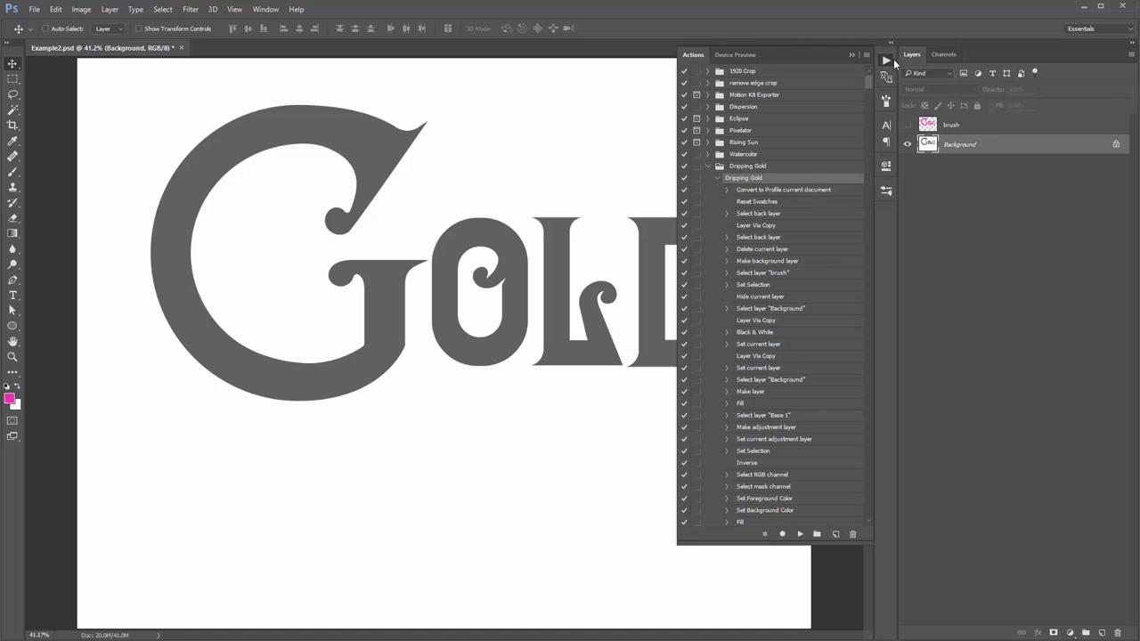
click(721, 177)
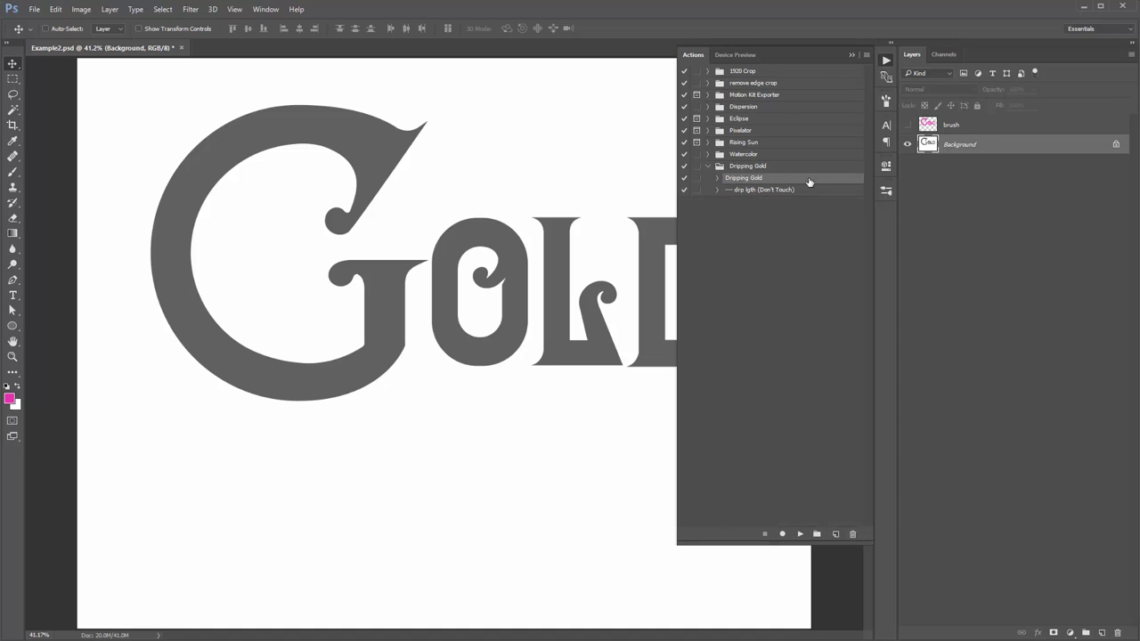
click(718, 179)
click(767, 190)
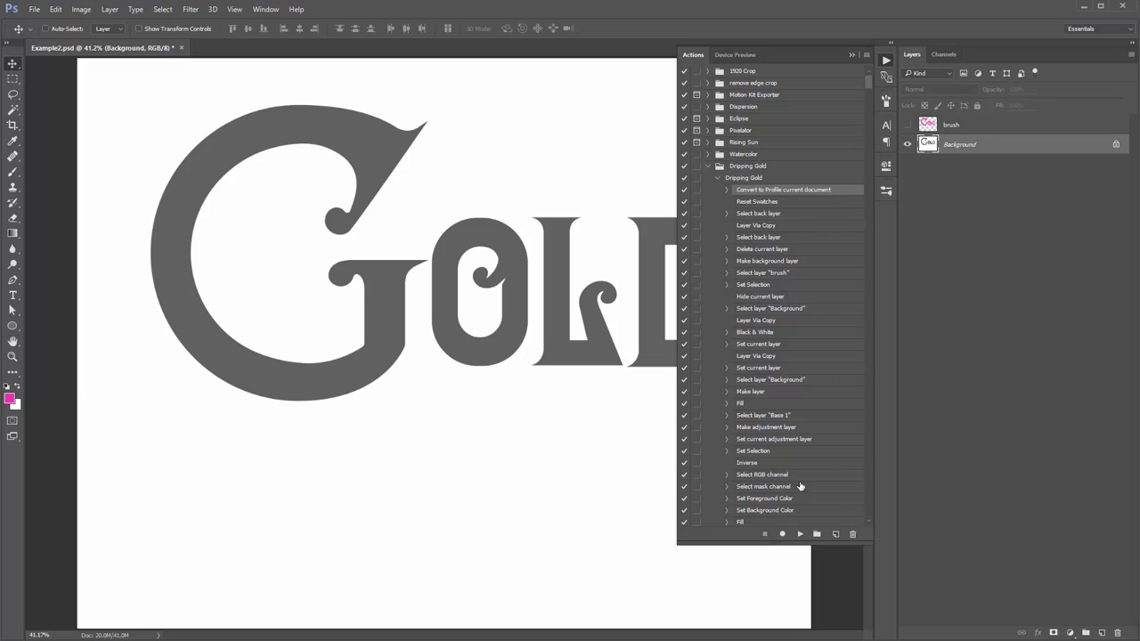
key(b)
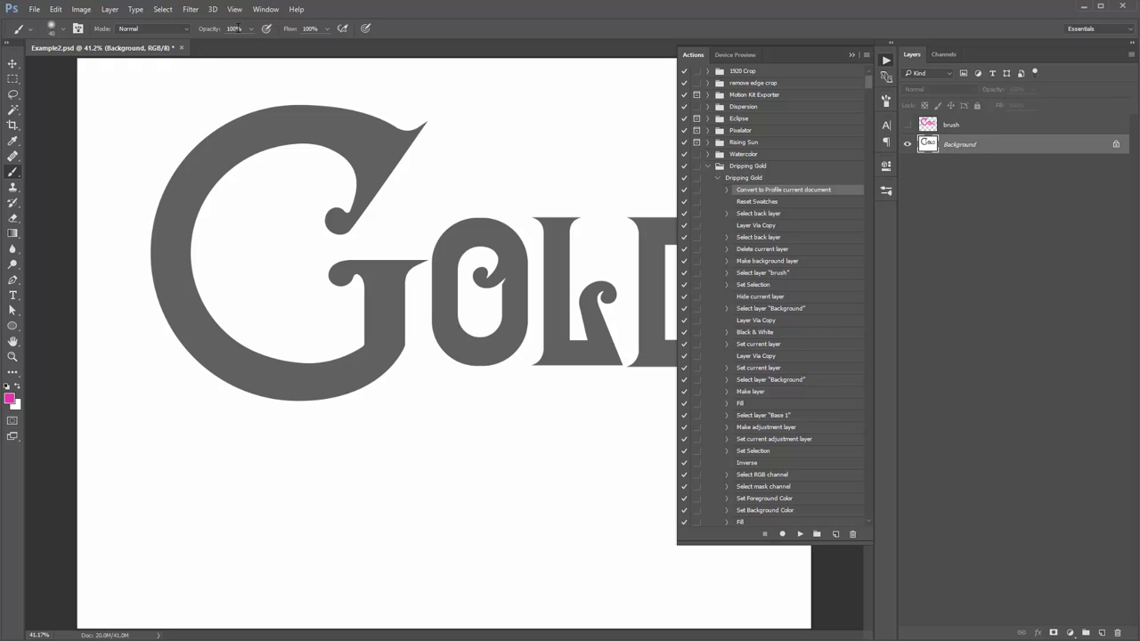
click(799, 534)
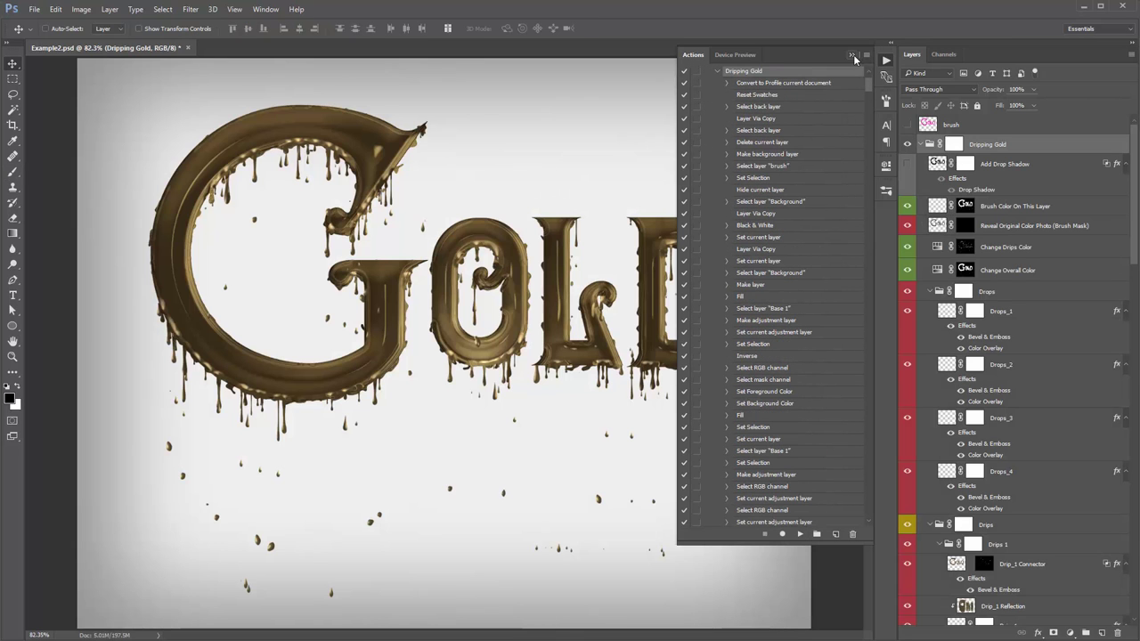
click(852, 54)
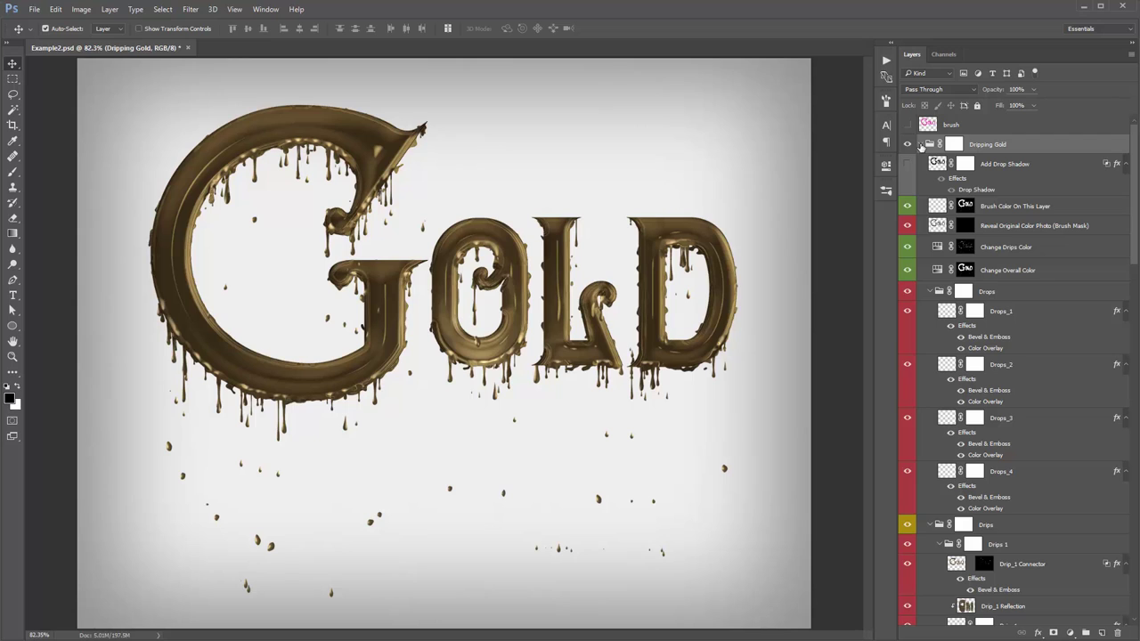
Collapse all nested groups and layer effects inside the Dripping Gold group, keeping the main group expanded
click(920, 145)
click(920, 145)
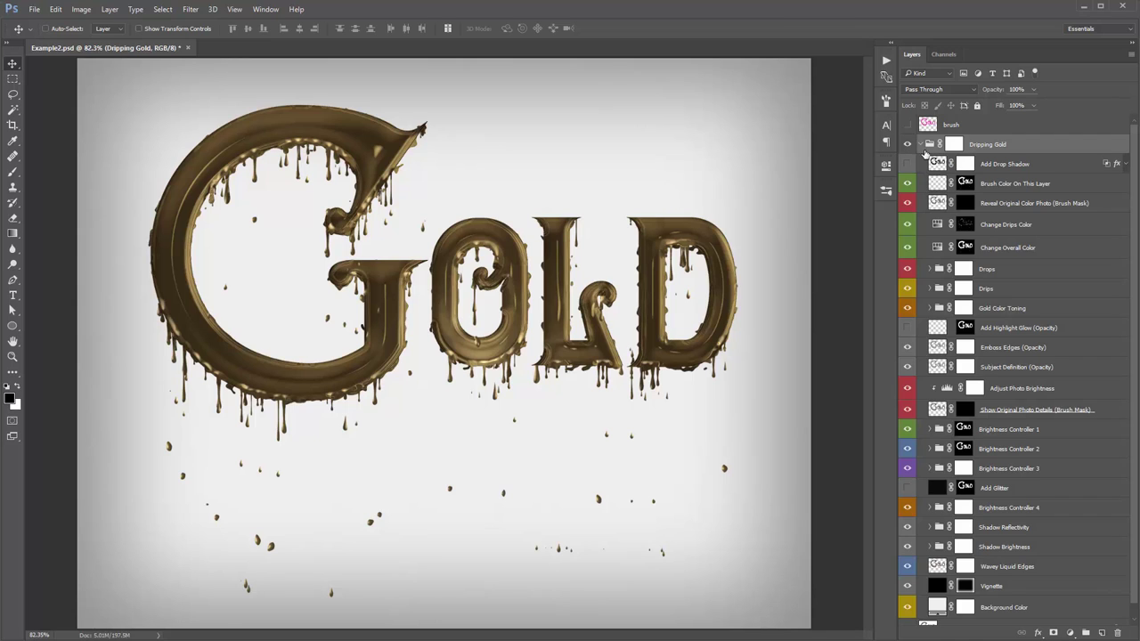
scroll(1029, 481, down, 1)
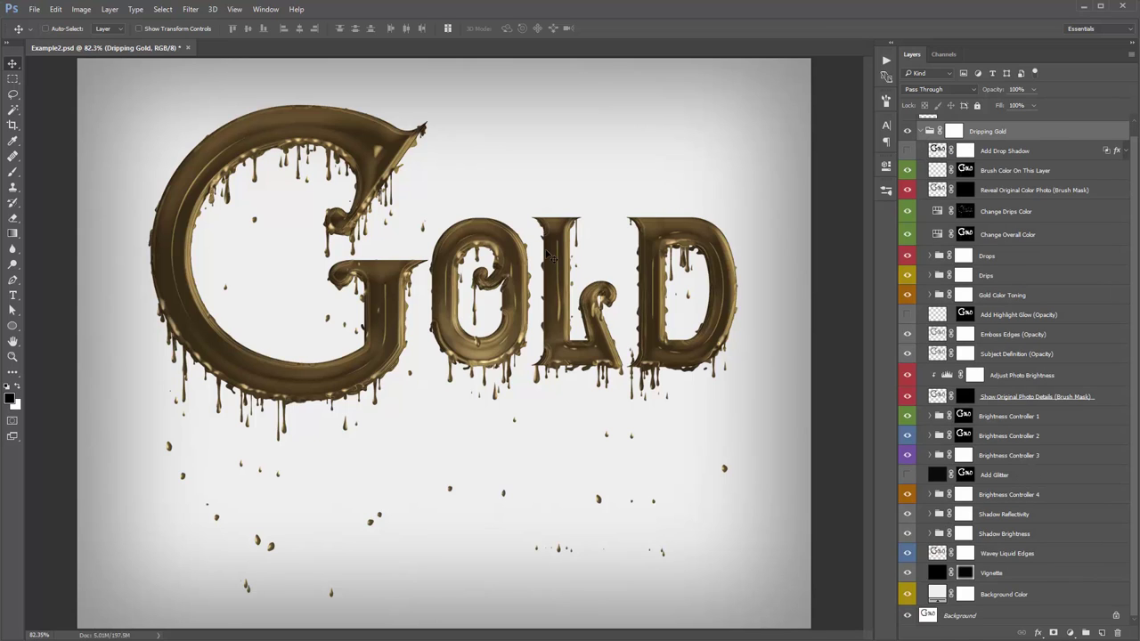
Paint black with a small brush on the Wavey Liquid Edges layer mask to smooth bumpy edges of the letters
click(1015, 553)
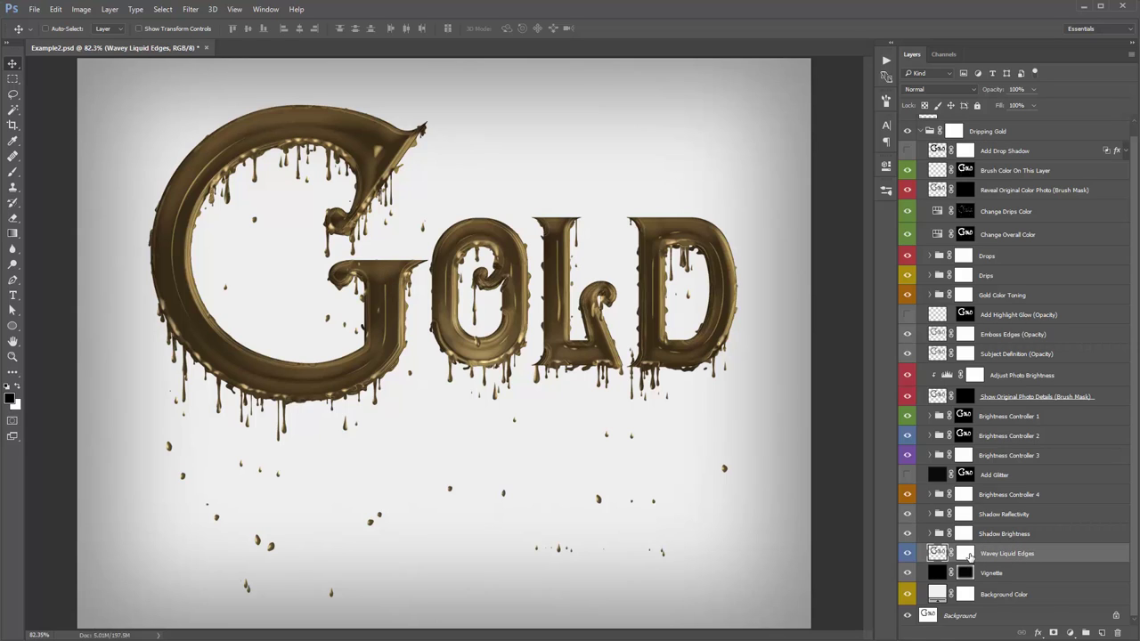
click(966, 553)
key(b)
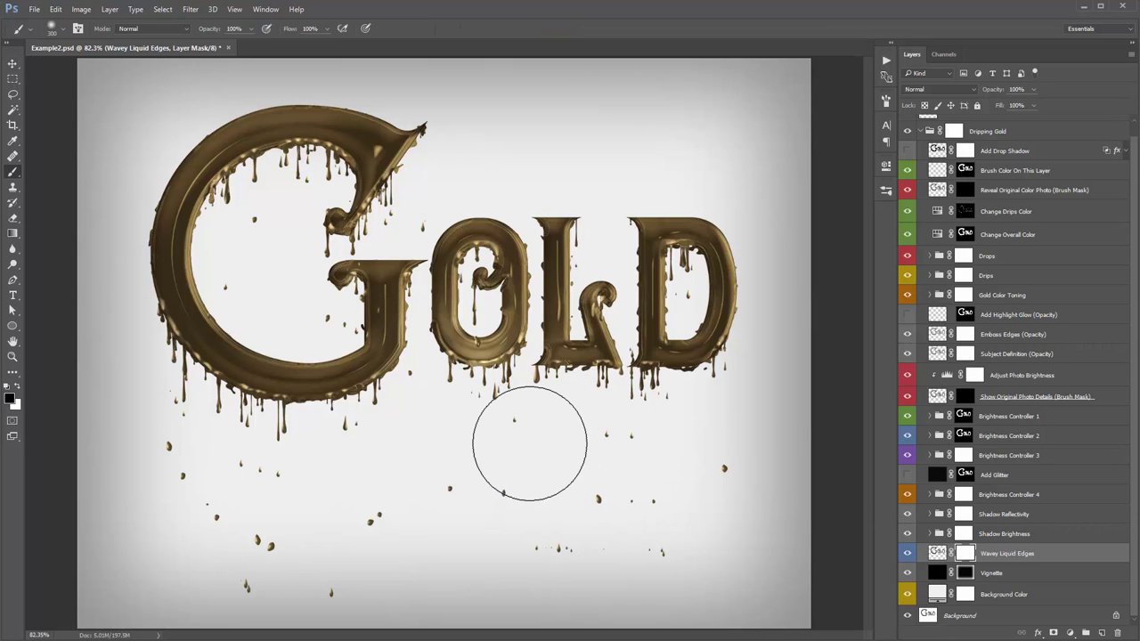
key(bracketleft)
key(bracketleft)
key(bracketleft)
key(bracketleft)
key(bracketleft)
key(bracketleft)
key(bracketleft)
key(bracketleft)
key(bracketleft)
key(bracketleft)
key(bracketleft)
key(bracketleft)
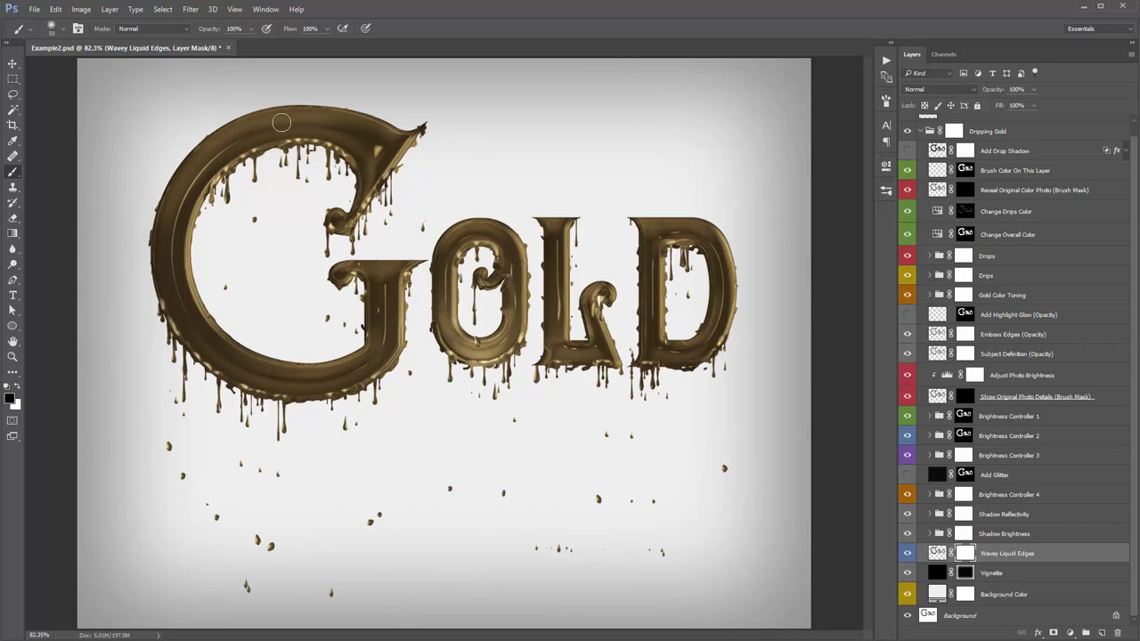
key(bracketleft)
key(bracketleft)
key(bracketleft)
key(bracketright)
key(bracketright)
key(bracketright)
key(bracketleft)
key(bracketleft)
key(bracketleft)
key(bracketleft)
key(v)
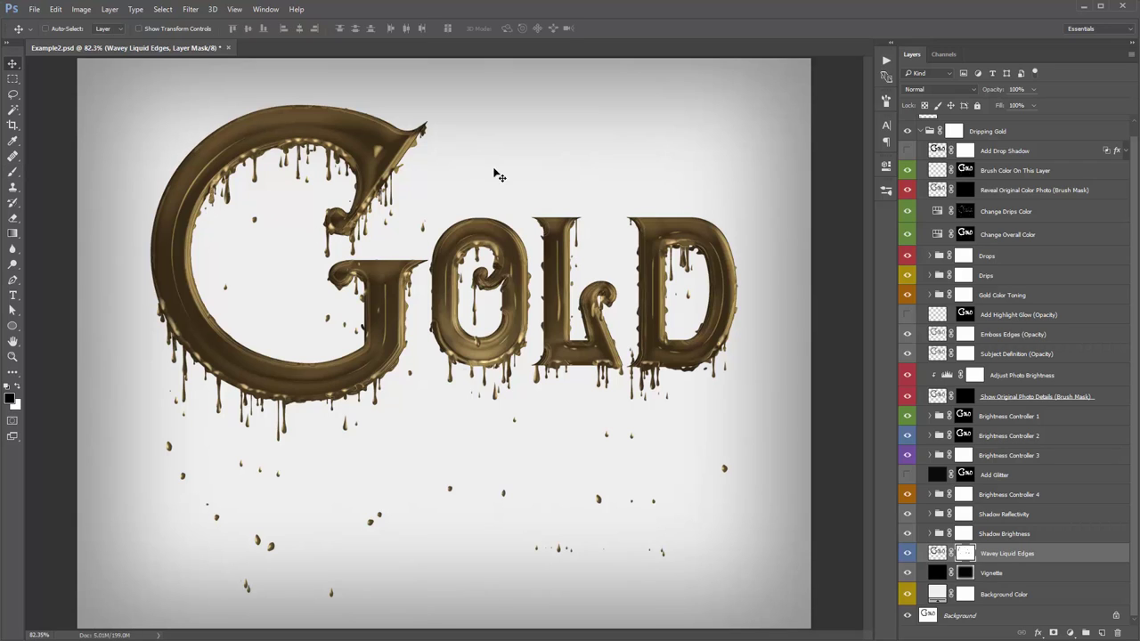
Brighten the gold letters by adjusting the midtone level of the Brightness Controller 1 Levels adjustment
click(930, 416)
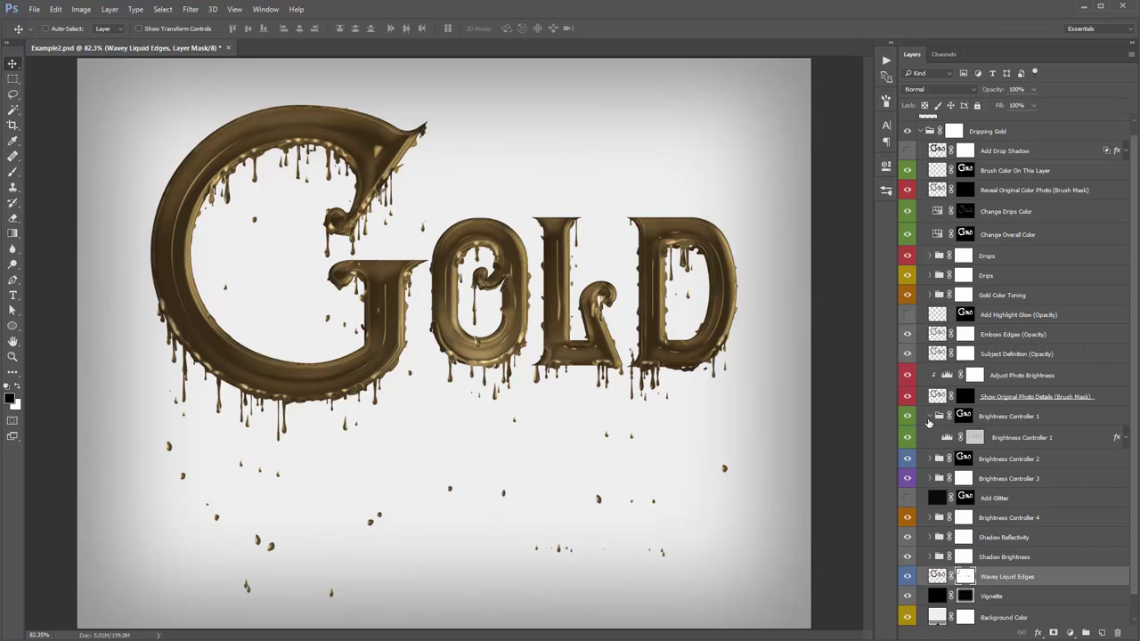
double_click(946, 437)
drag(800, 283, 780, 286)
mouse_move(780, 285)
mouse_down()
mouse_move(796, 287)
mouse_move(783, 286)
mouse_up()
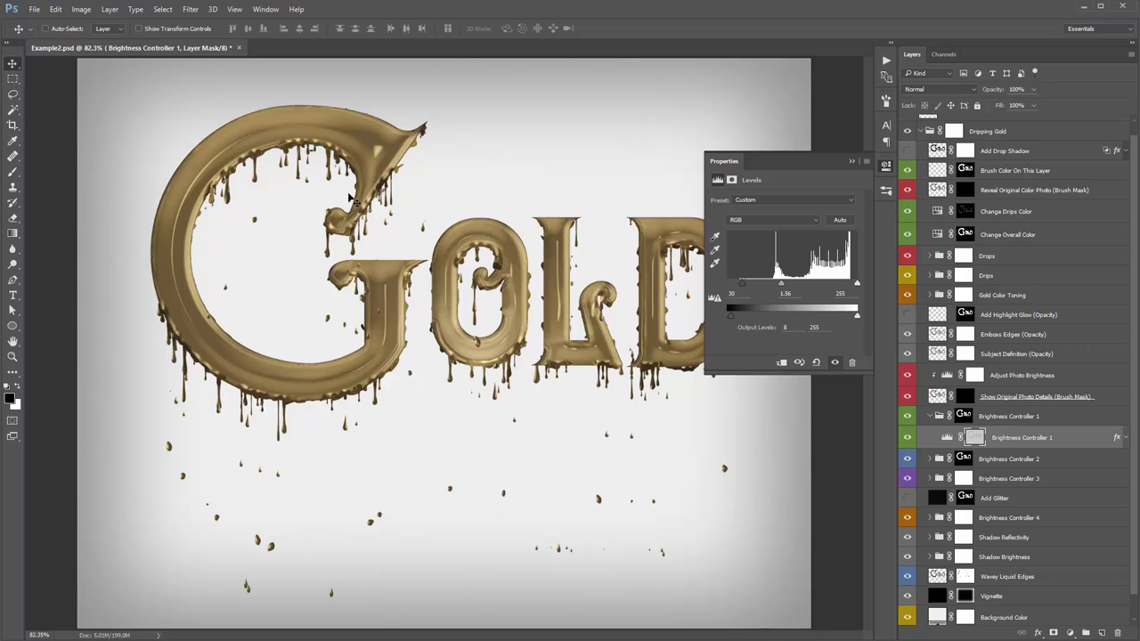
drag(781, 284, 788, 284)
click(886, 164)
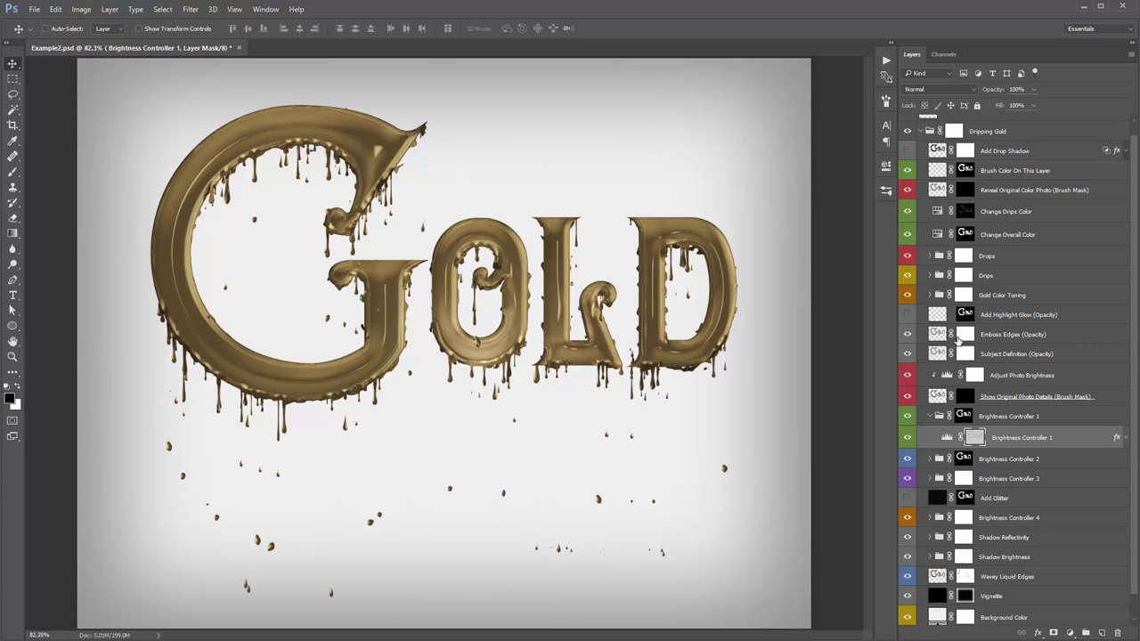
Temporarily hide the Vignette, Background Color and Background layers to view the gold text on transparency, and show them again
scroll(951, 428, down, 1)
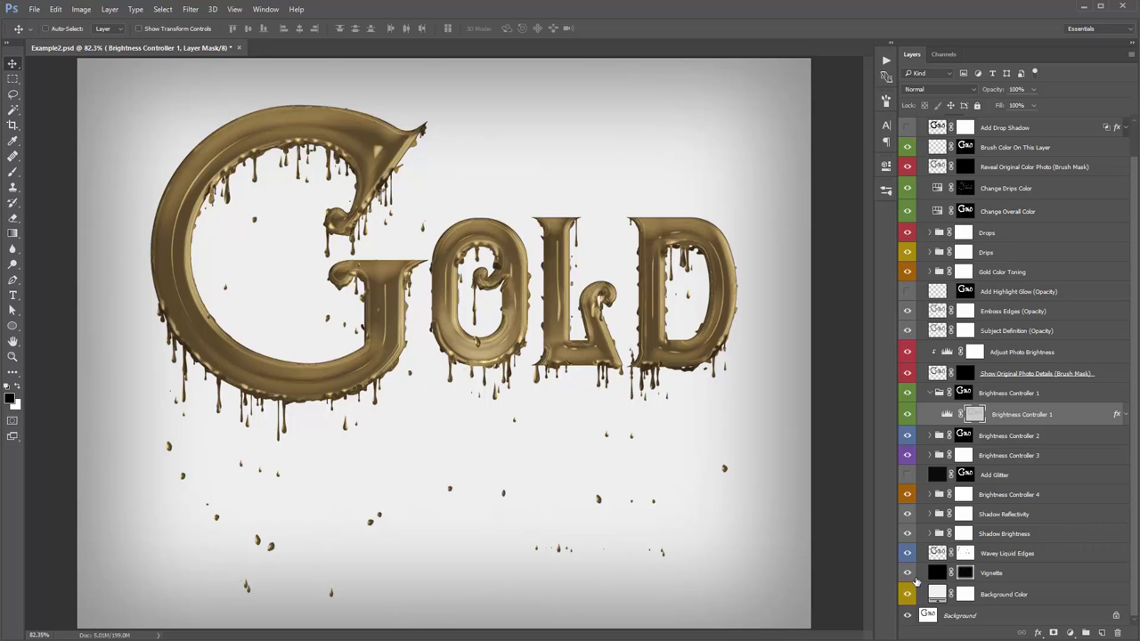
click(969, 573)
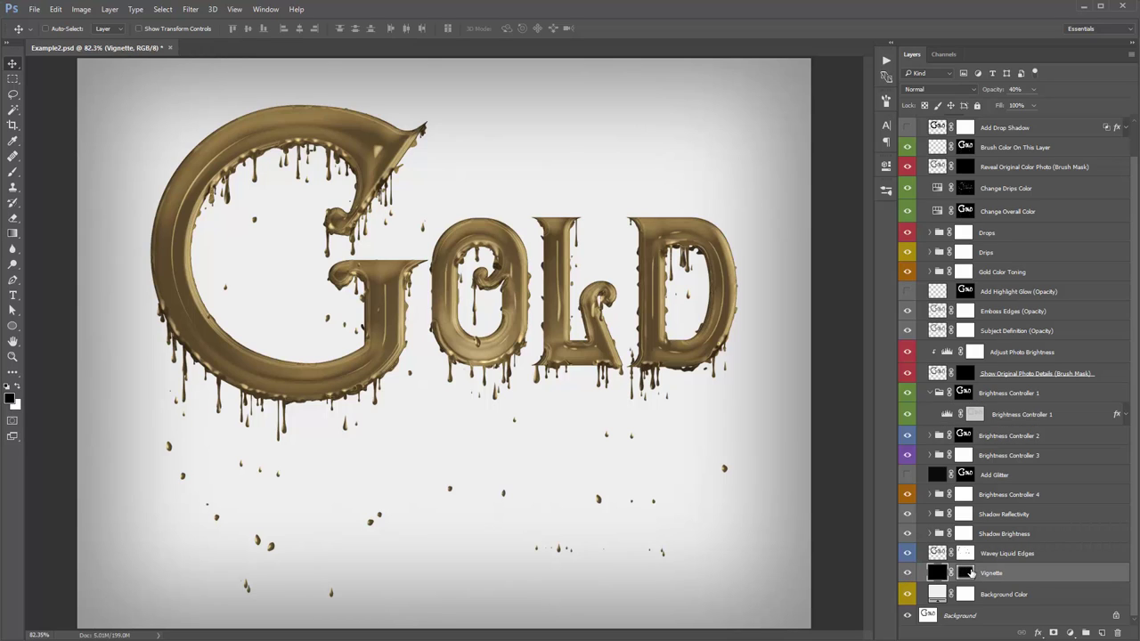
ctrl+click(1022, 594)
ctrl+click(1012, 593)
drag(907, 574, 907, 615)
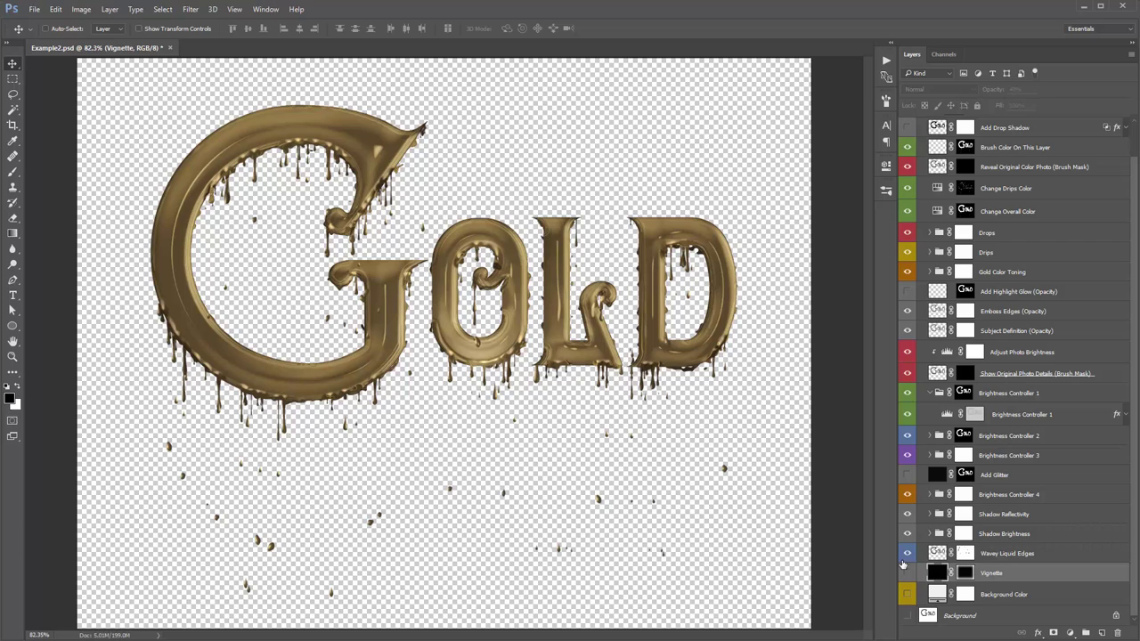
drag(907, 572, 926, 618)
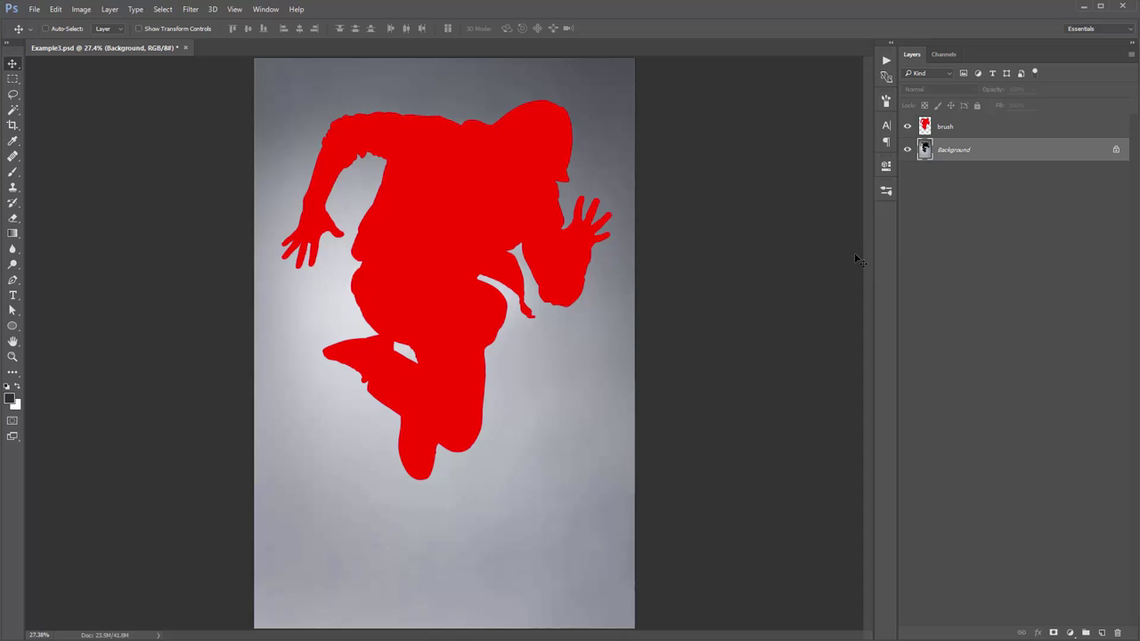
Inspect Example3.psd by toggling its brush layer's visibility, and view the finished Drippin image for reference
click(957, 134)
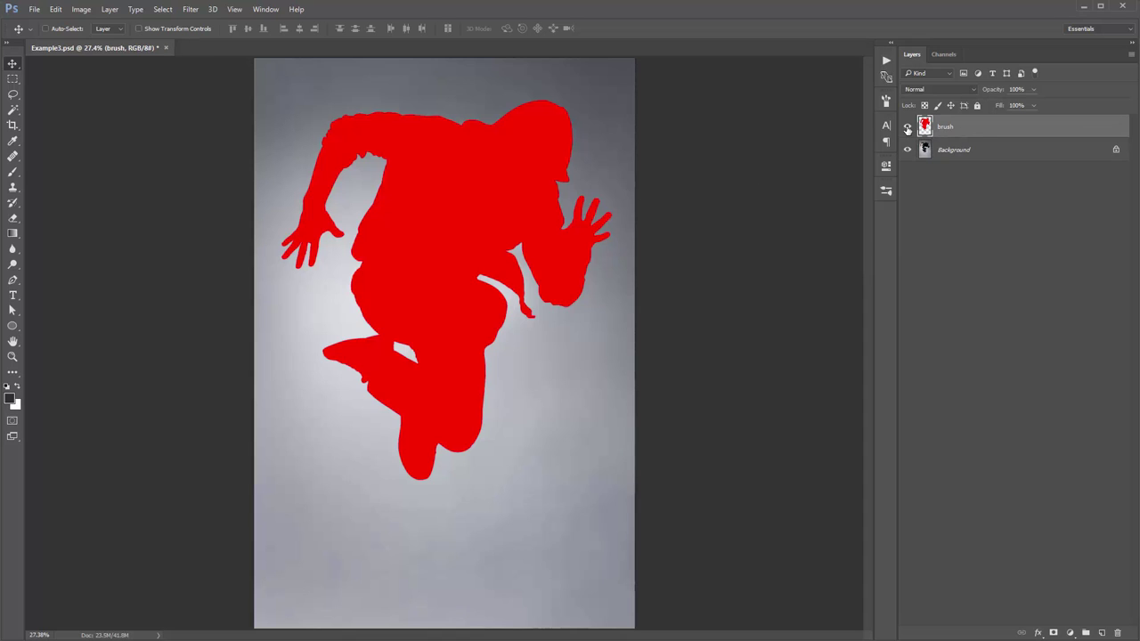
click(908, 129)
click(907, 129)
drag(557, 154, 539, 132)
key(ctrl+z)
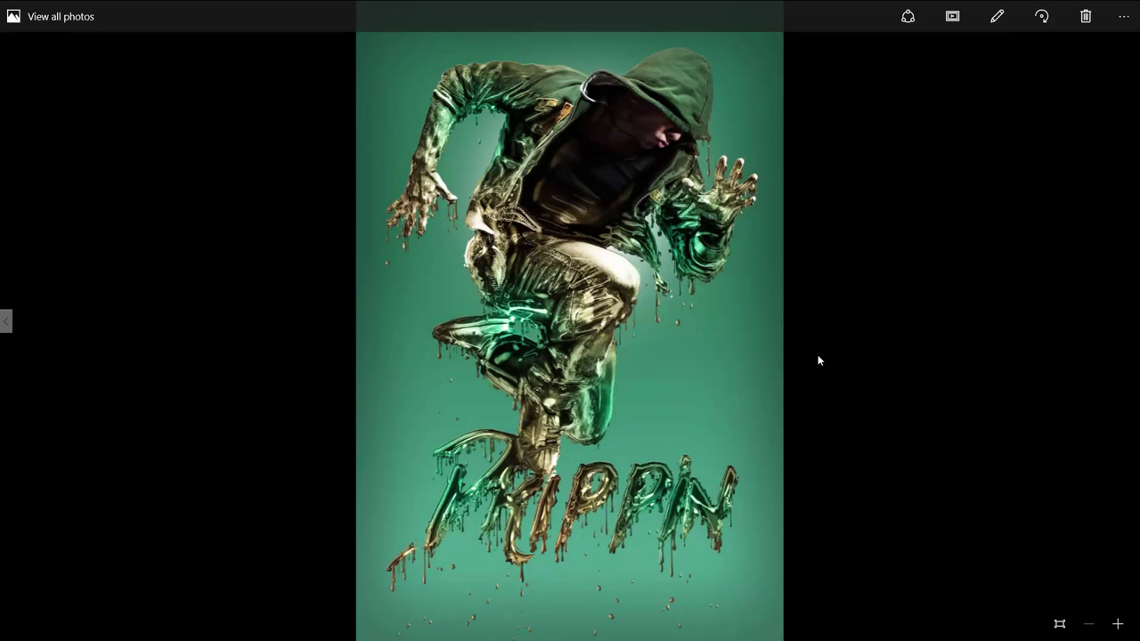
click(1120, 5)
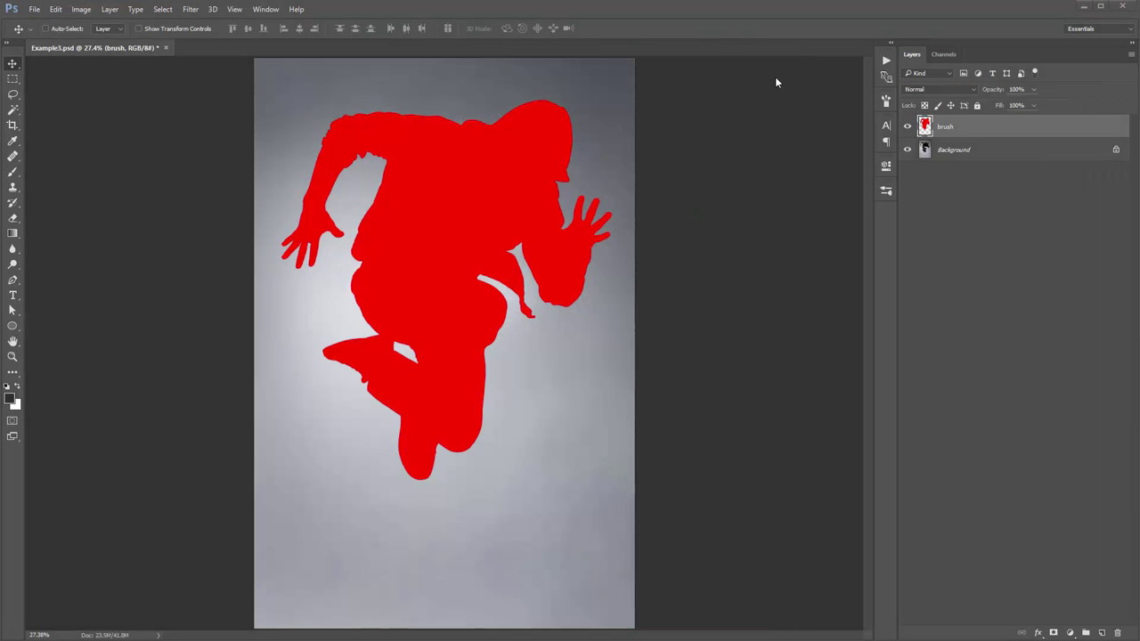
Add the text "Drippin" in the Againts font at 200 px above the Background layer, at the photo's lower left
click(951, 149)
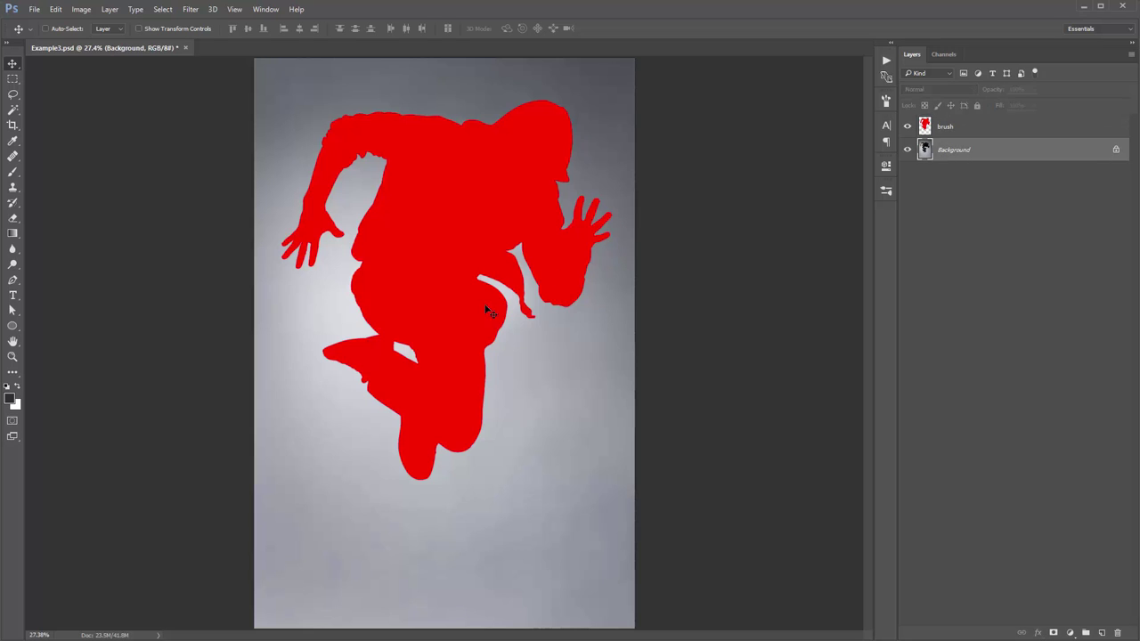
key(t)
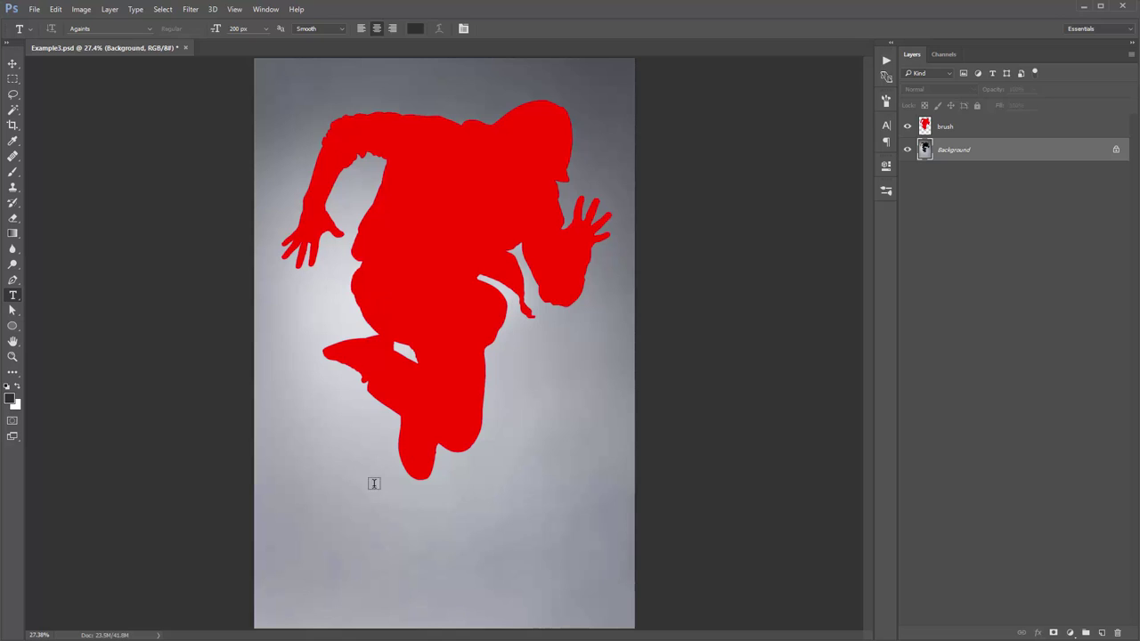
click(319, 524)
text(Drippin)
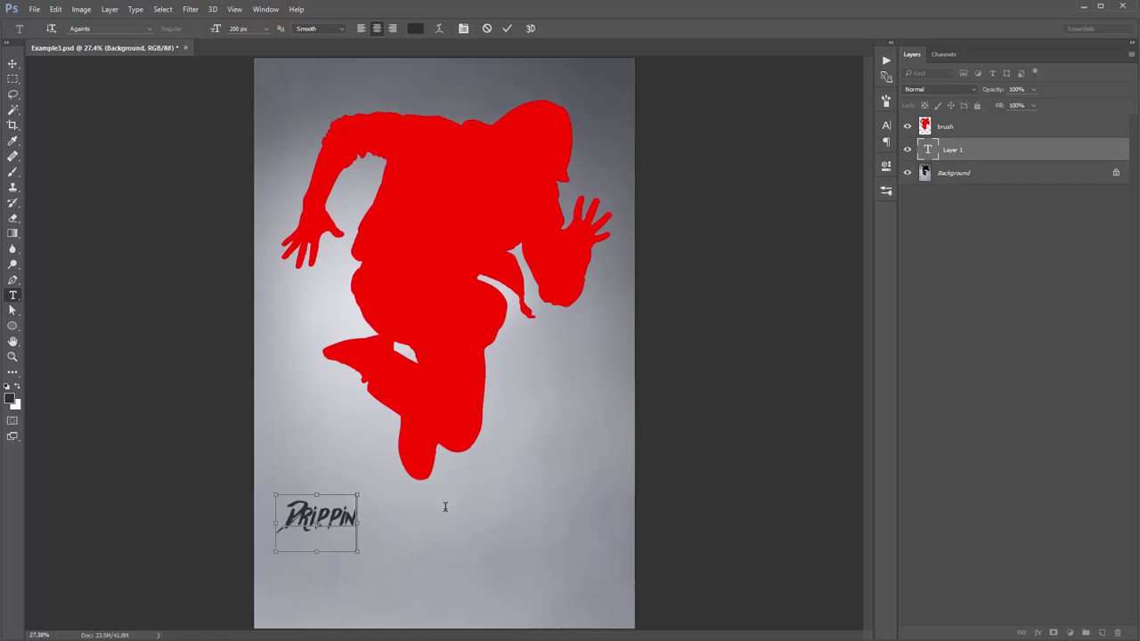
key(ctrl+Return)
key(v)
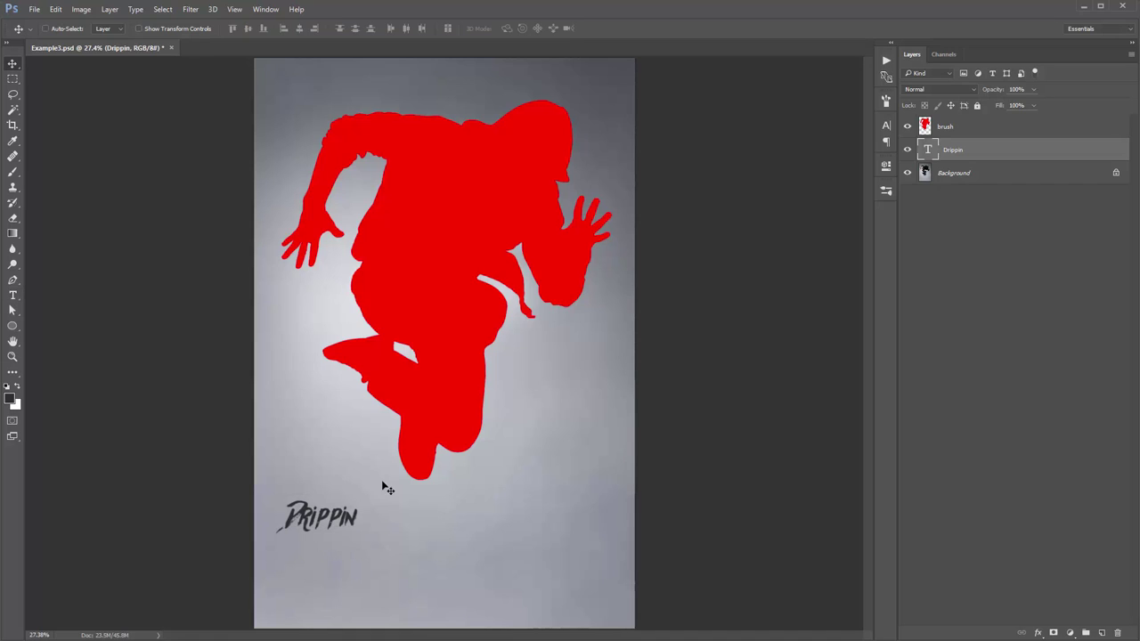
Enlarge the Drippin text to span most of the photo's width and place it below the jumping man, overlapping his lower shoe
key(ctrl+t)
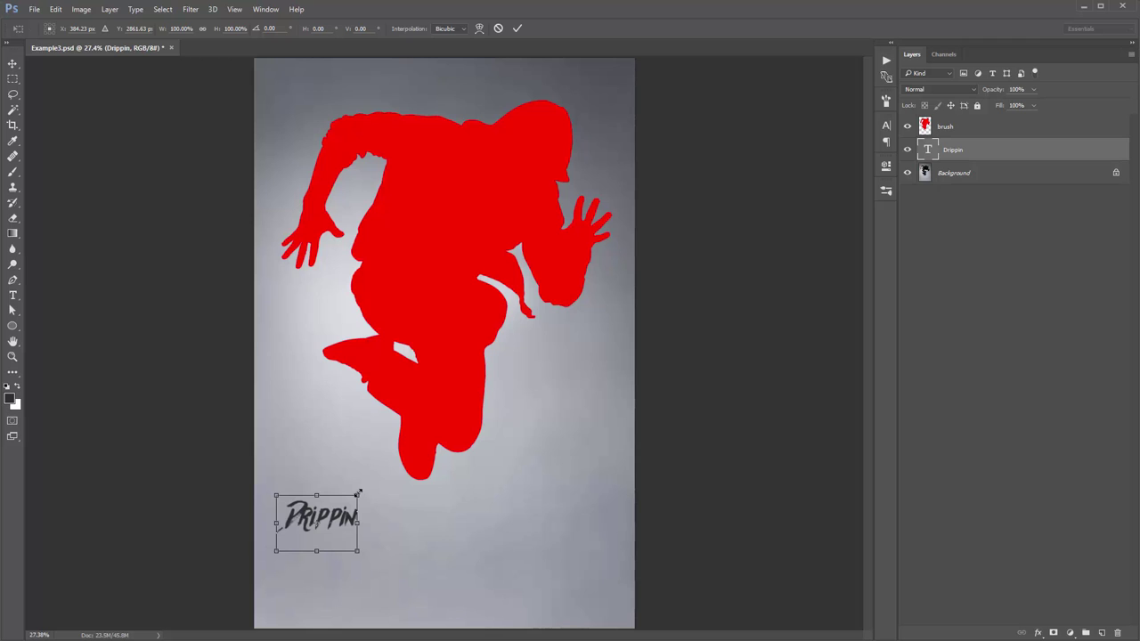
drag(358, 493, 611, 330)
drag(519, 386, 516, 479)
key(Return)
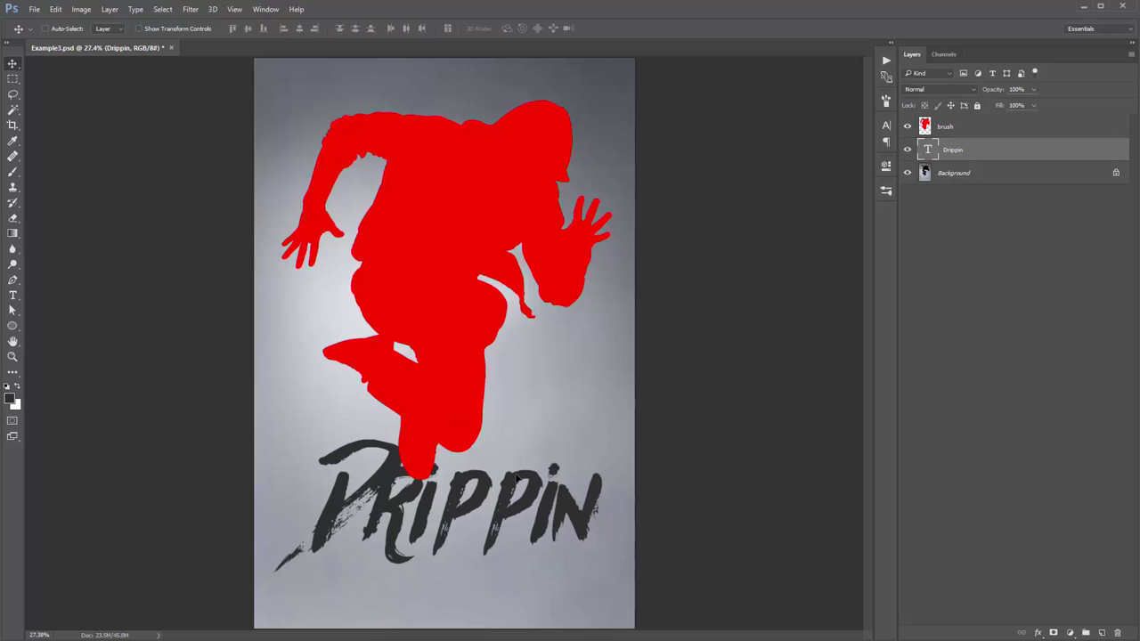
Hide the brush and Drippin layers to uncover the lower shoe where the letters overlap it
click(908, 126)
click(907, 150)
click(907, 150)
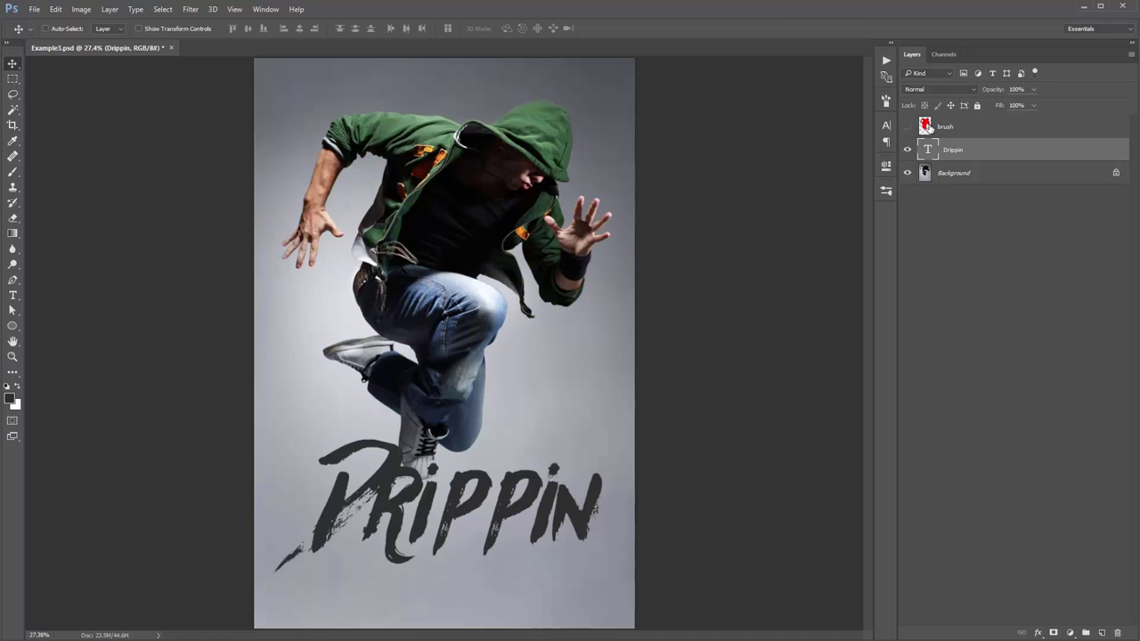
click(949, 127)
click(947, 149)
drag(431, 495, 429, 488)
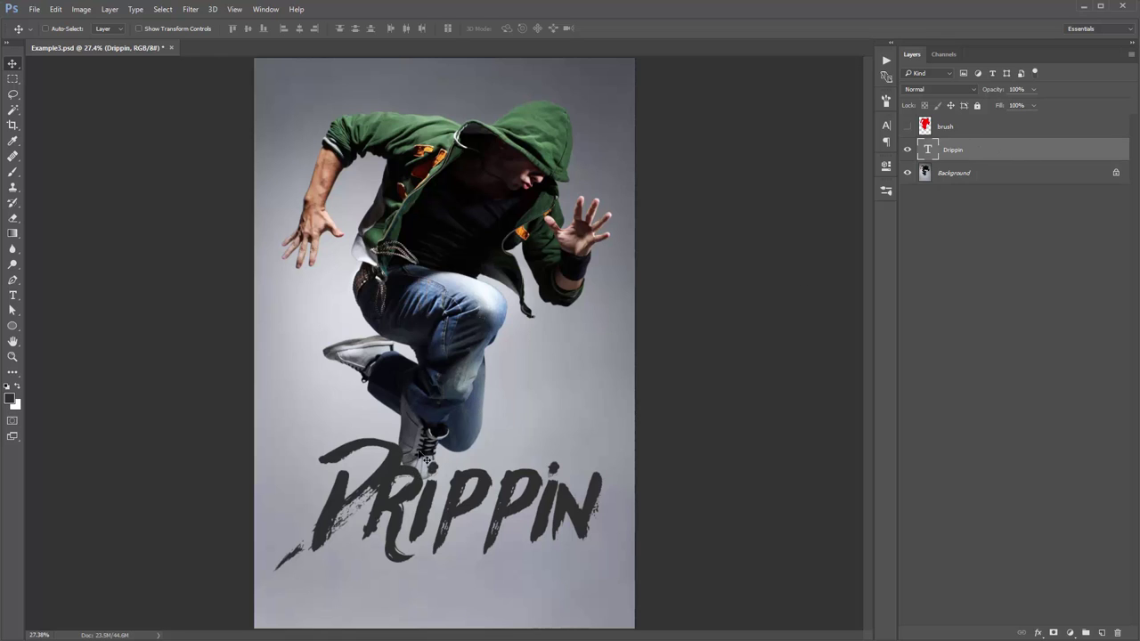
key(z)
drag(418, 465, 565, 305)
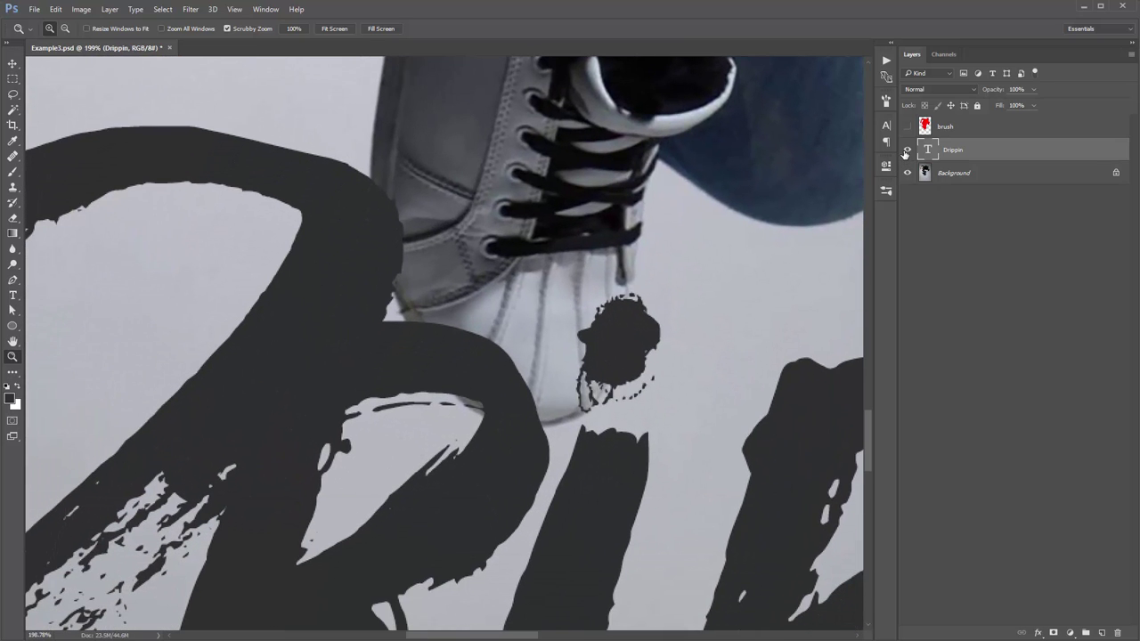
click(906, 151)
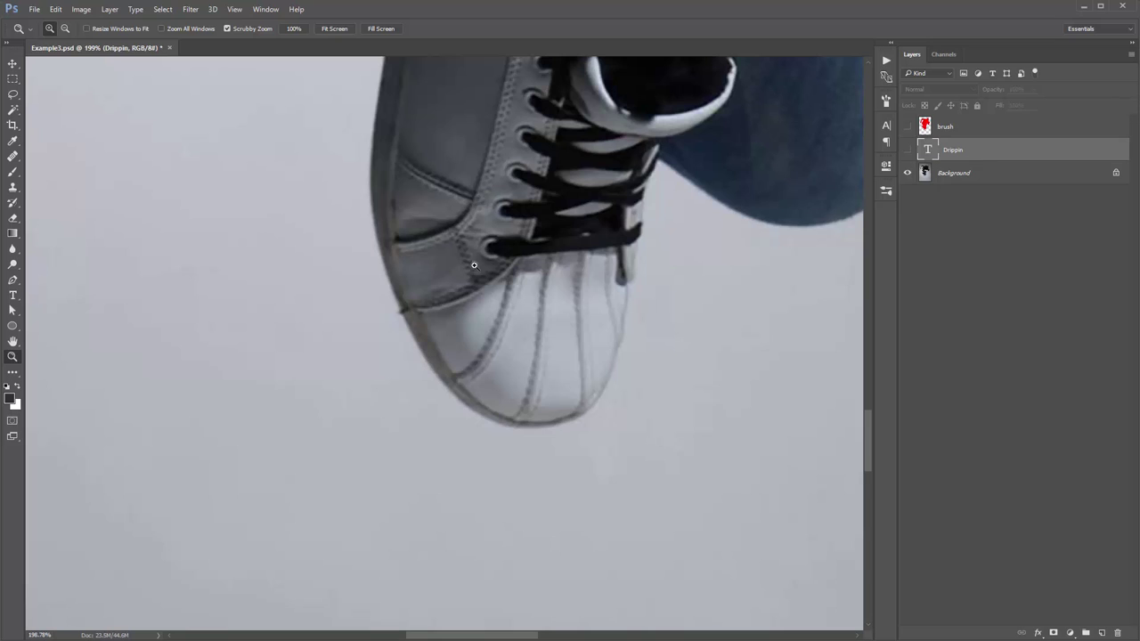
Trace a closed Pen tool path around the toe of the lower shoe and convert it into a selection
drag(567, 250, 530, 247)
key(p)
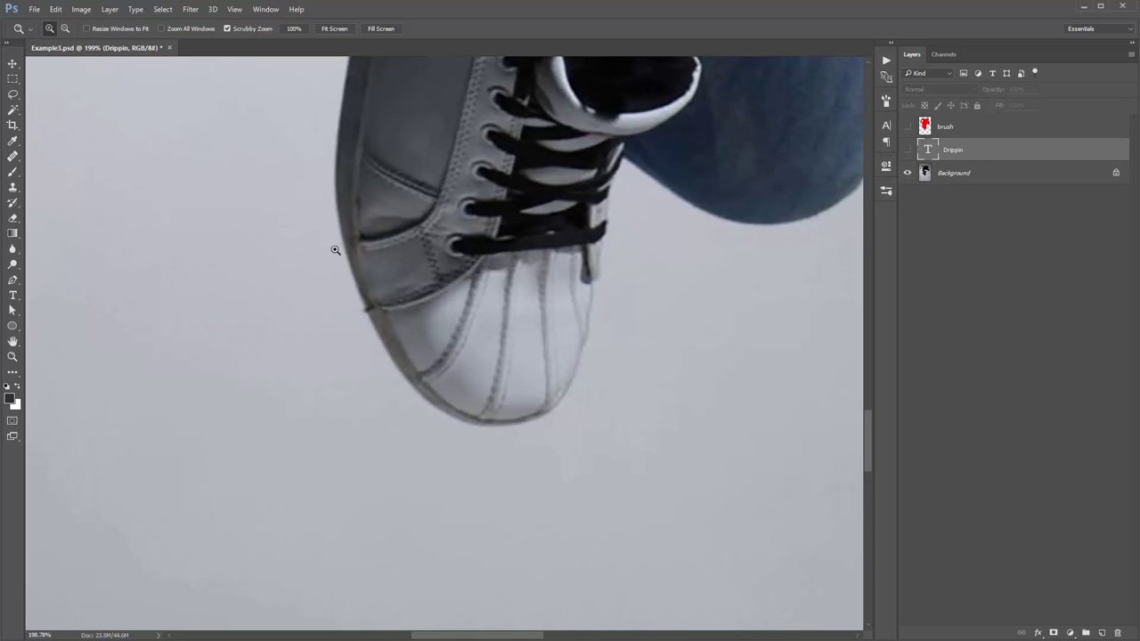
right_click(18, 282)
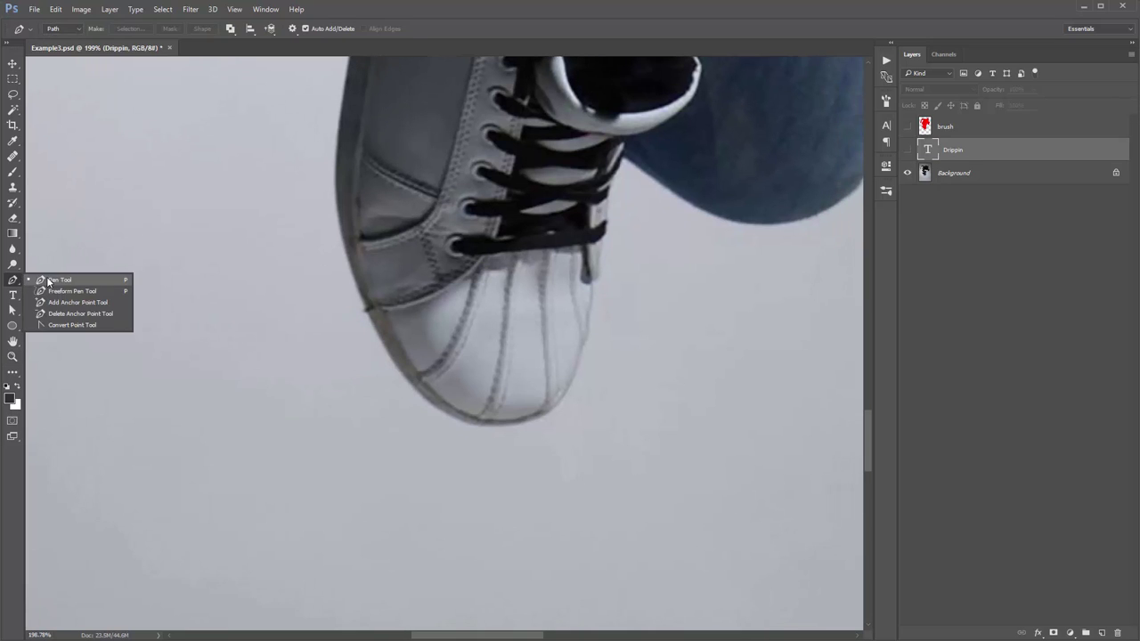
click(60, 279)
click(335, 188)
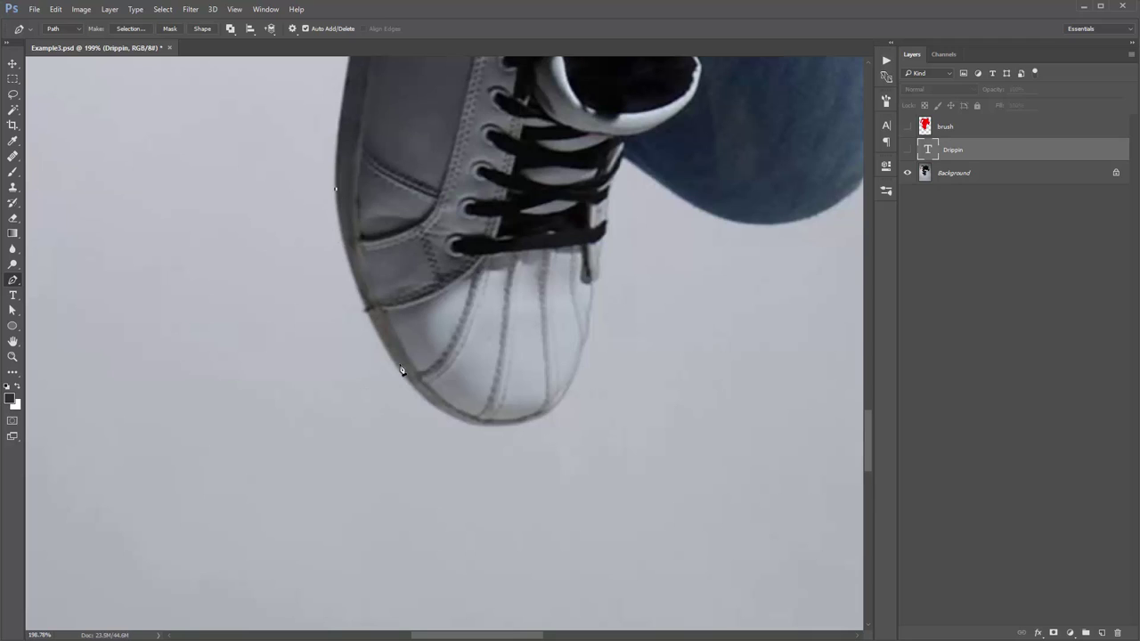
drag(389, 352, 436, 420)
drag(547, 412, 620, 386)
drag(691, 252, 671, 211)
drag(440, 109, 390, 145)
click(336, 189)
key(ctrl+Return)
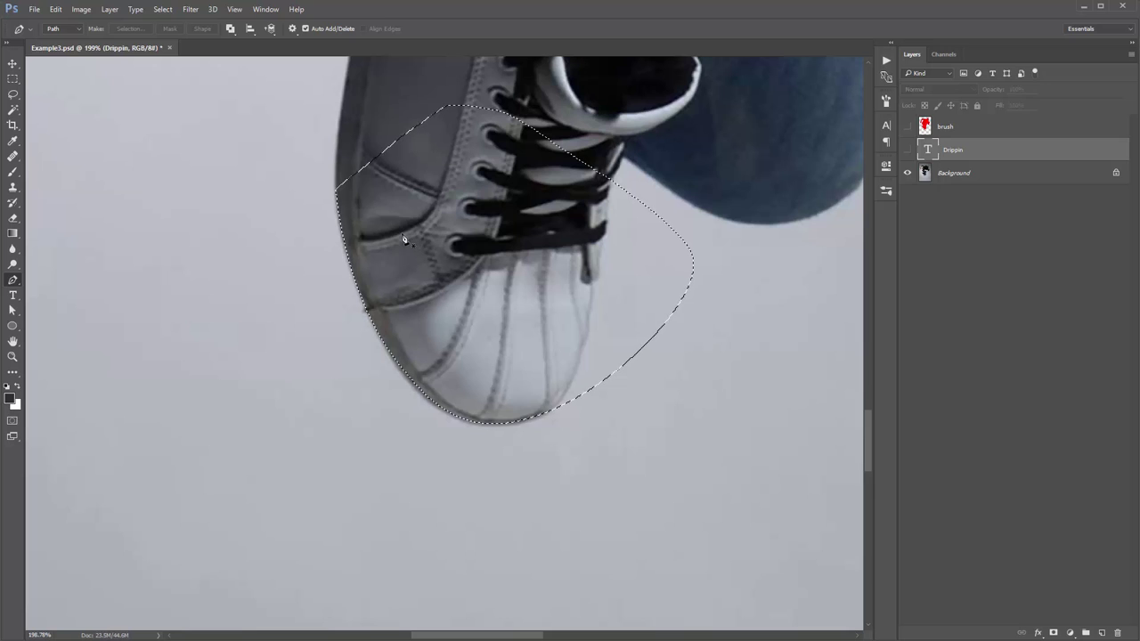
Show the Drippin text and add an inverted layer mask from the shoe selection, hiding the letters over the shoe
click(908, 150)
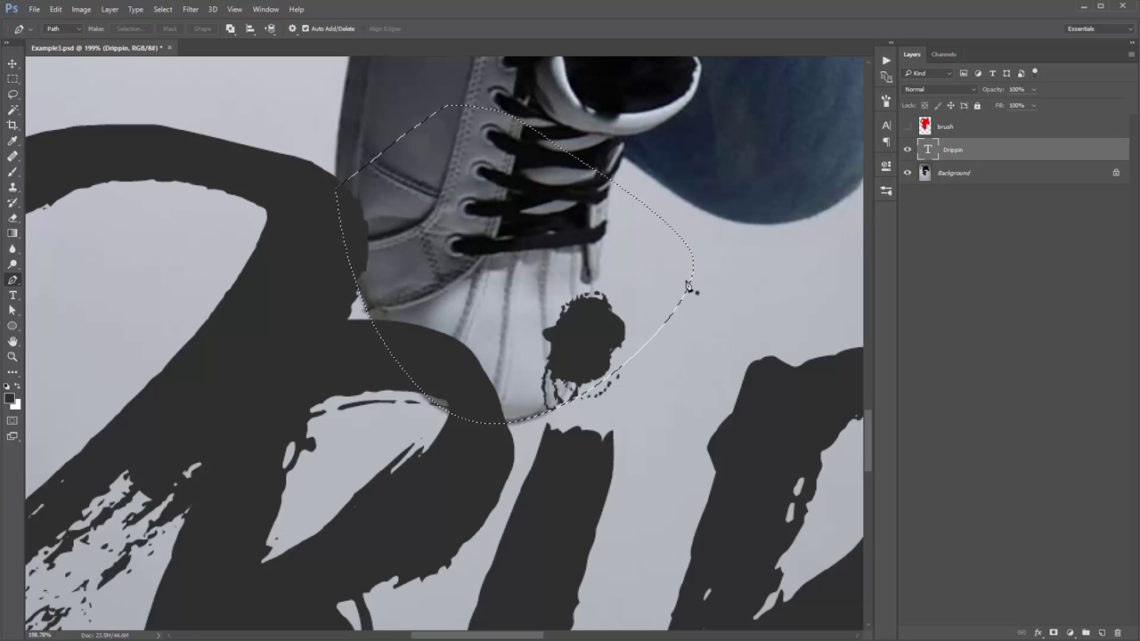
key(v)
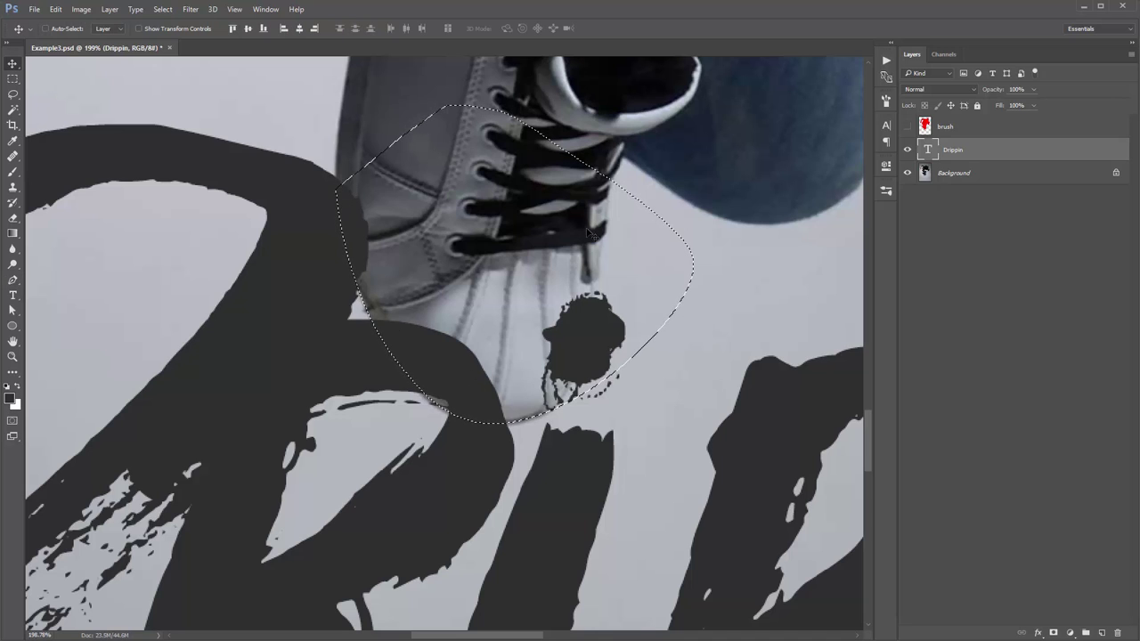
click(1054, 632)
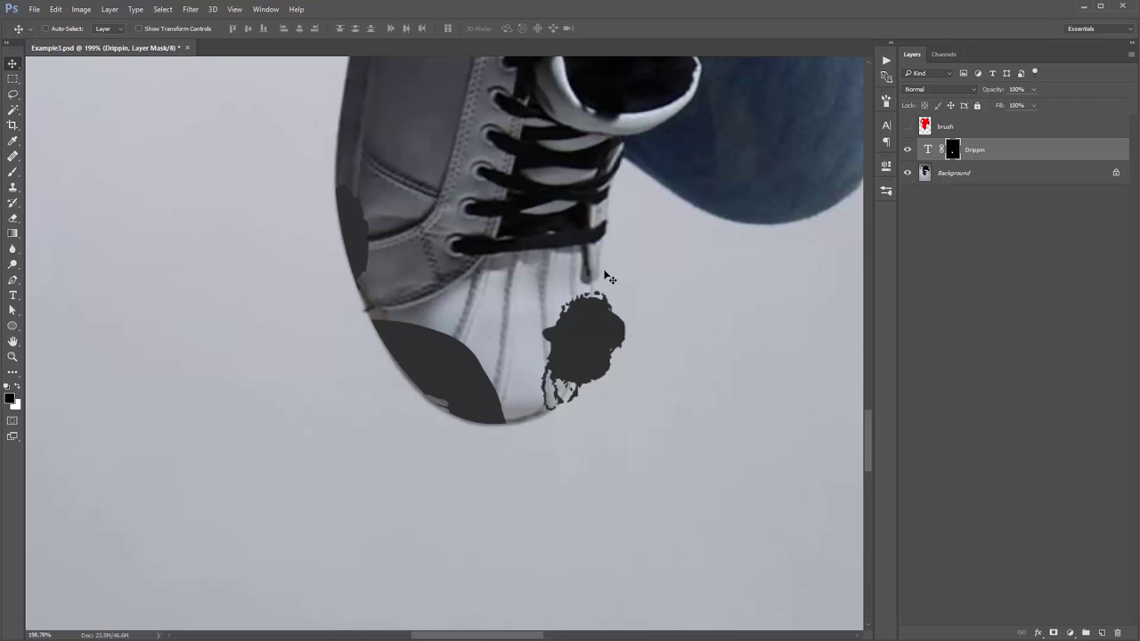
key(ctrl+z)
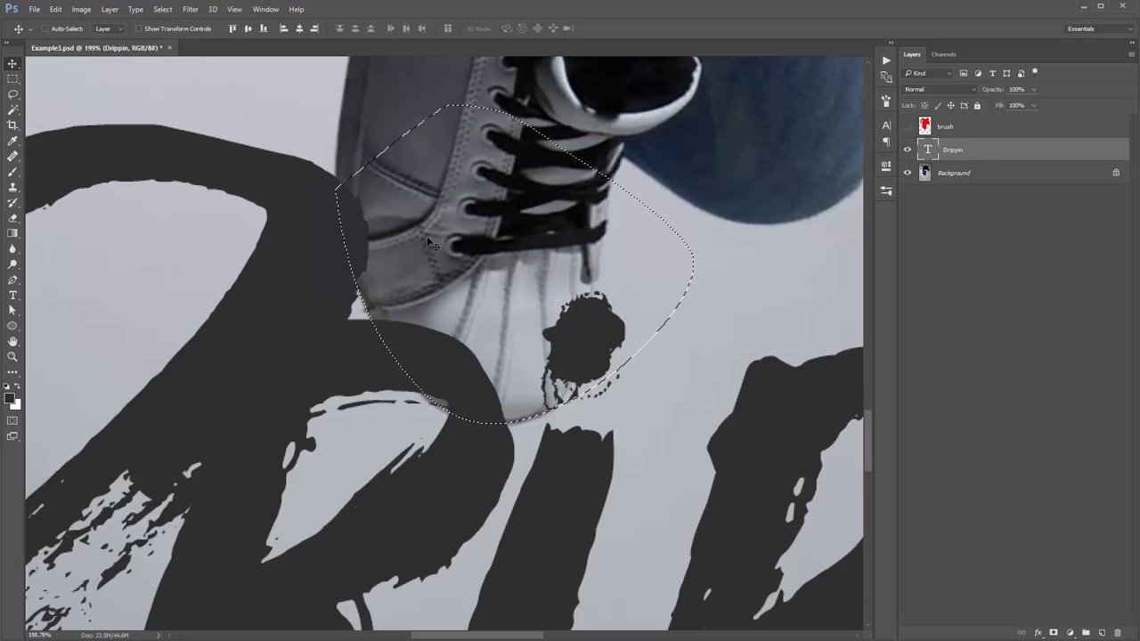
click(1053, 632)
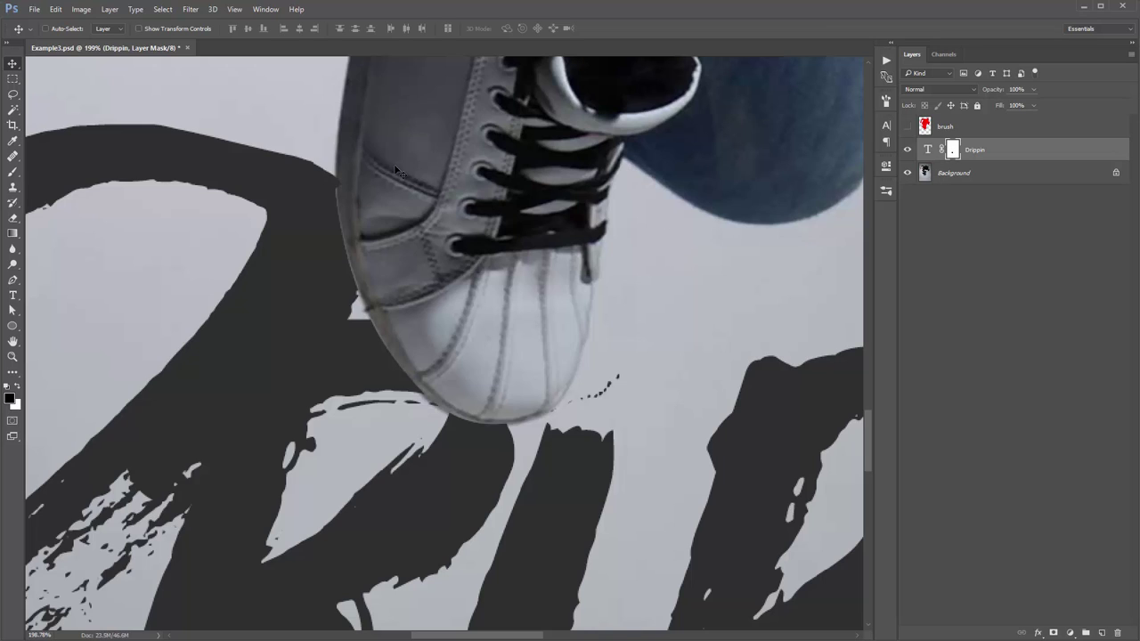
Extend the Drippin layer mask over the leftover text at the shoe's outer edge using a small Pen-traced selection, and deselect
key(p)
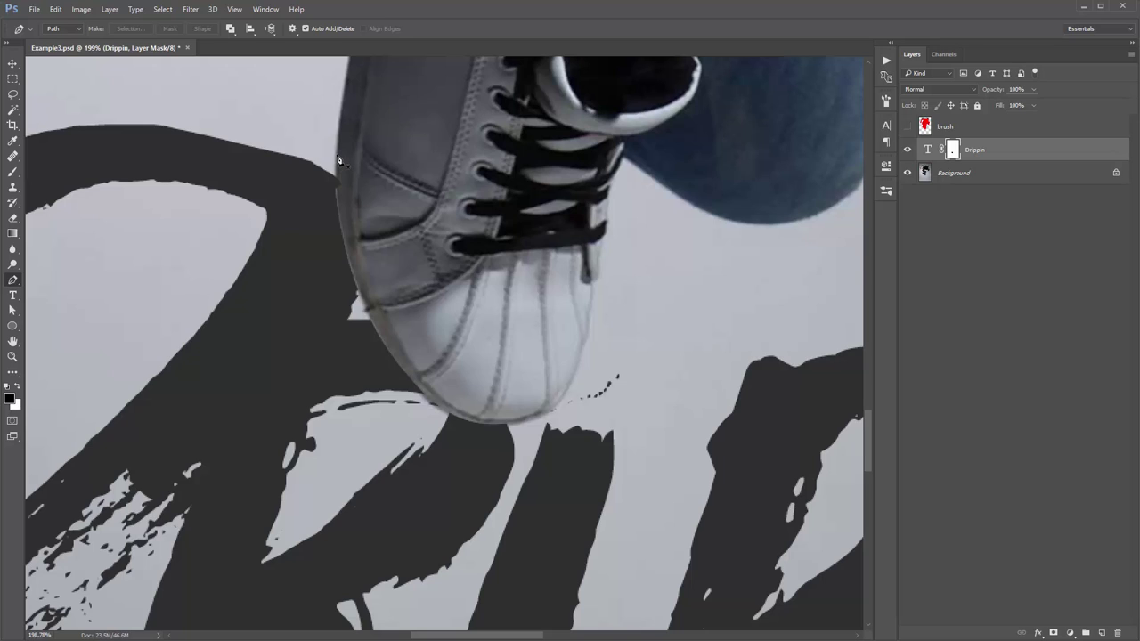
click(338, 156)
drag(347, 244, 337, 233)
drag(374, 118, 415, 133)
click(338, 158)
key(ctrl+Return)
key(ctrl+d)
key(v)
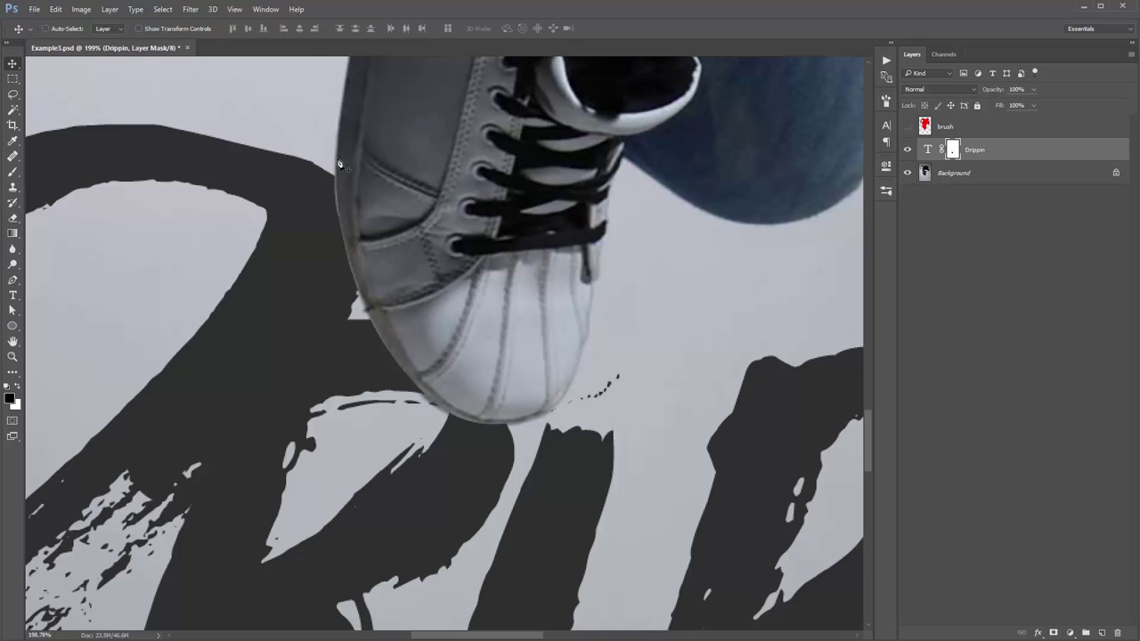
key(ctrl+0)
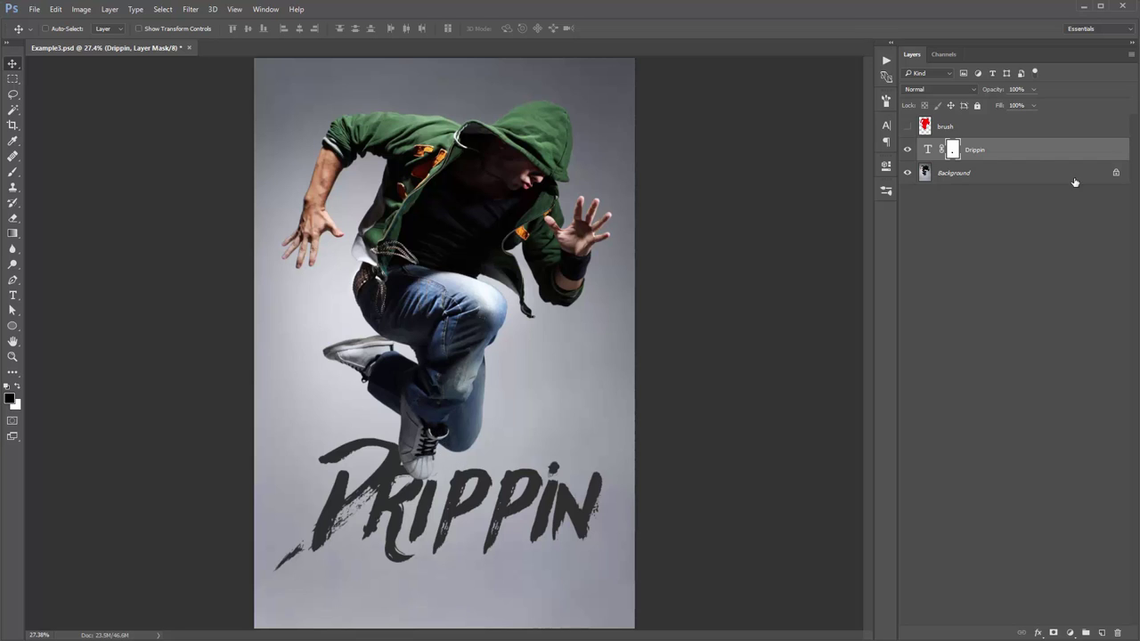
Try merging the visible brush layer with the Drippin text and moving the result, undo both changes, and hide the brush layer
click(908, 126)
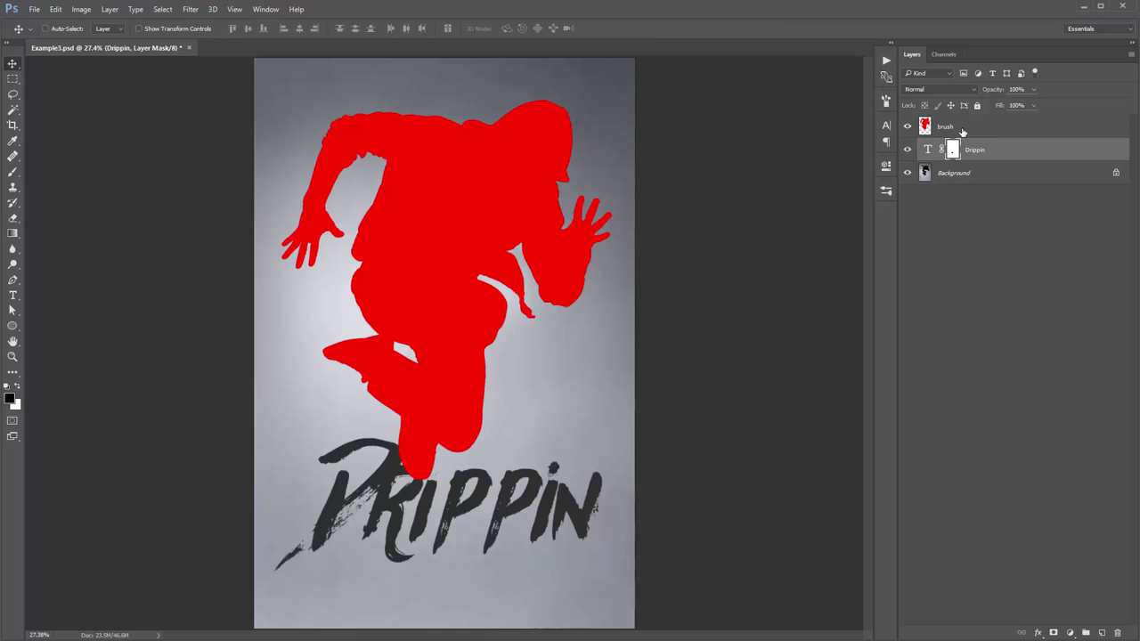
shift+click(995, 134)
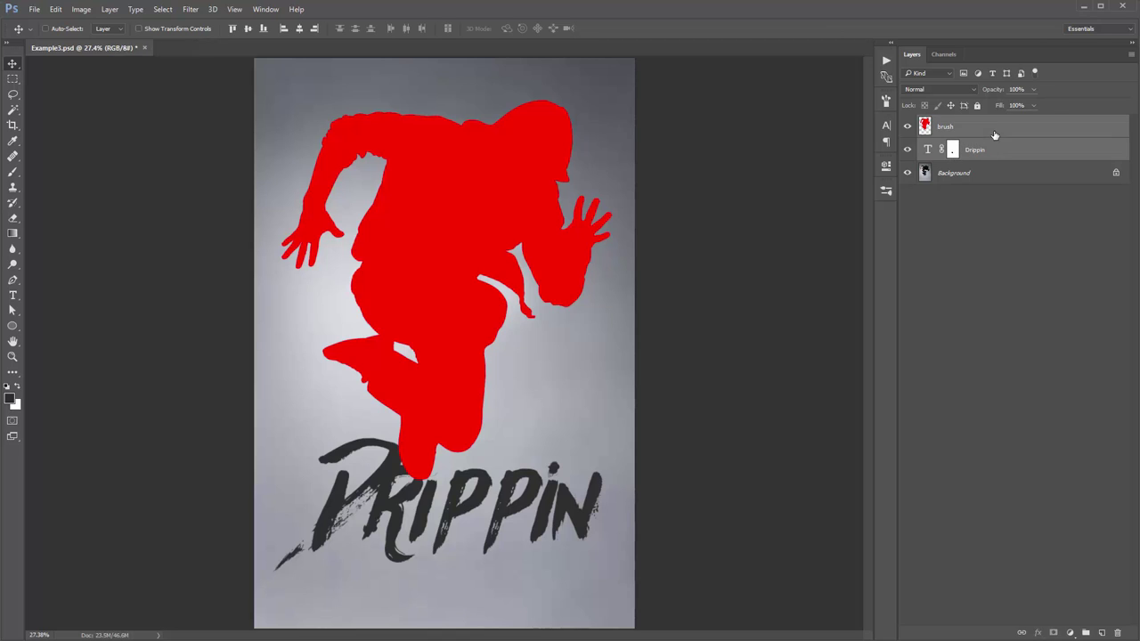
key(ctrl+e)
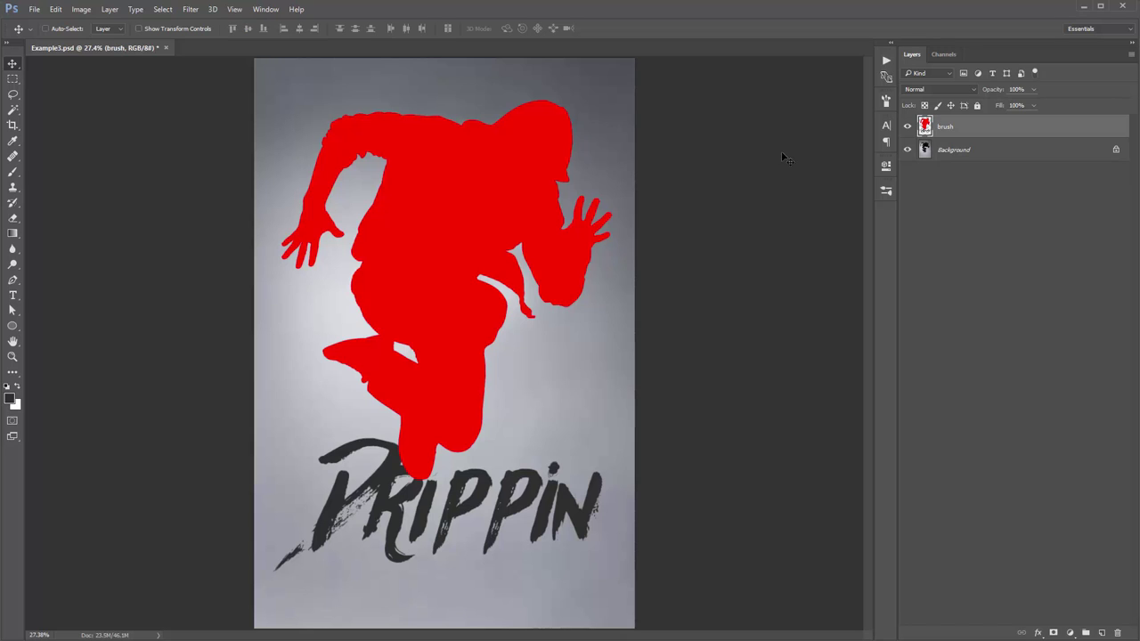
click(907, 127)
drag(653, 273, 641, 204)
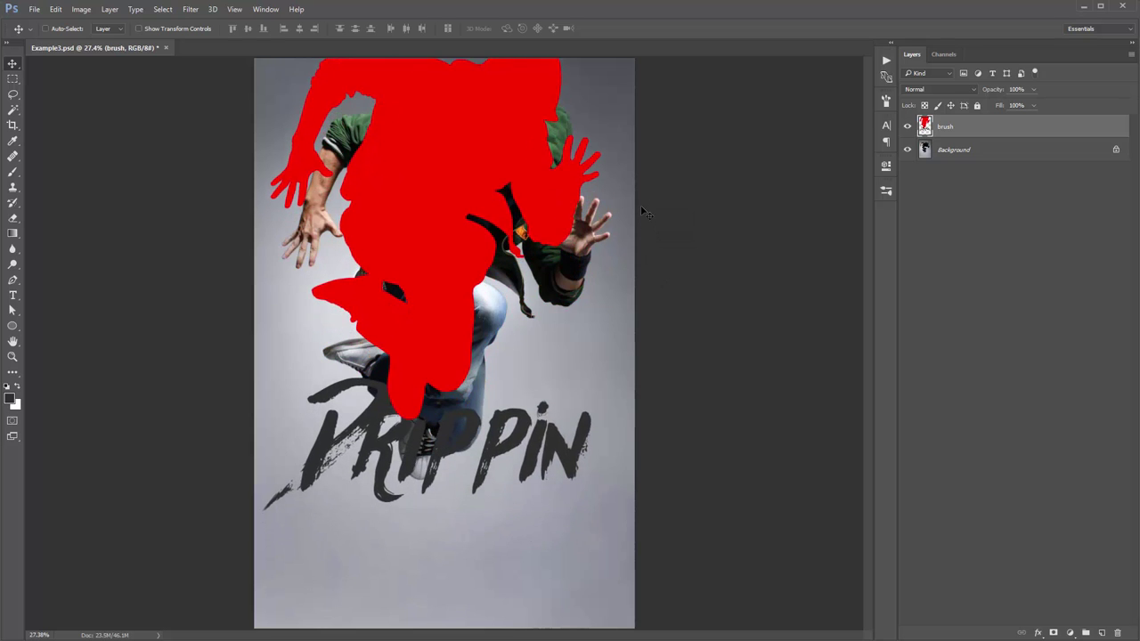
key(ctrl+z)
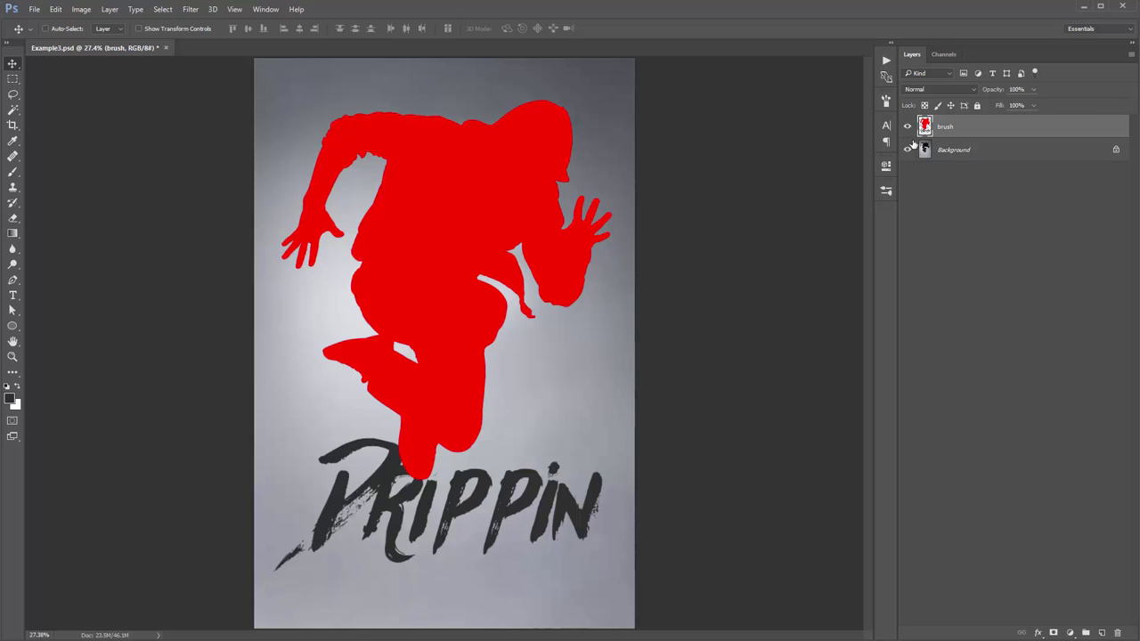
key(ctrl+alt+z)
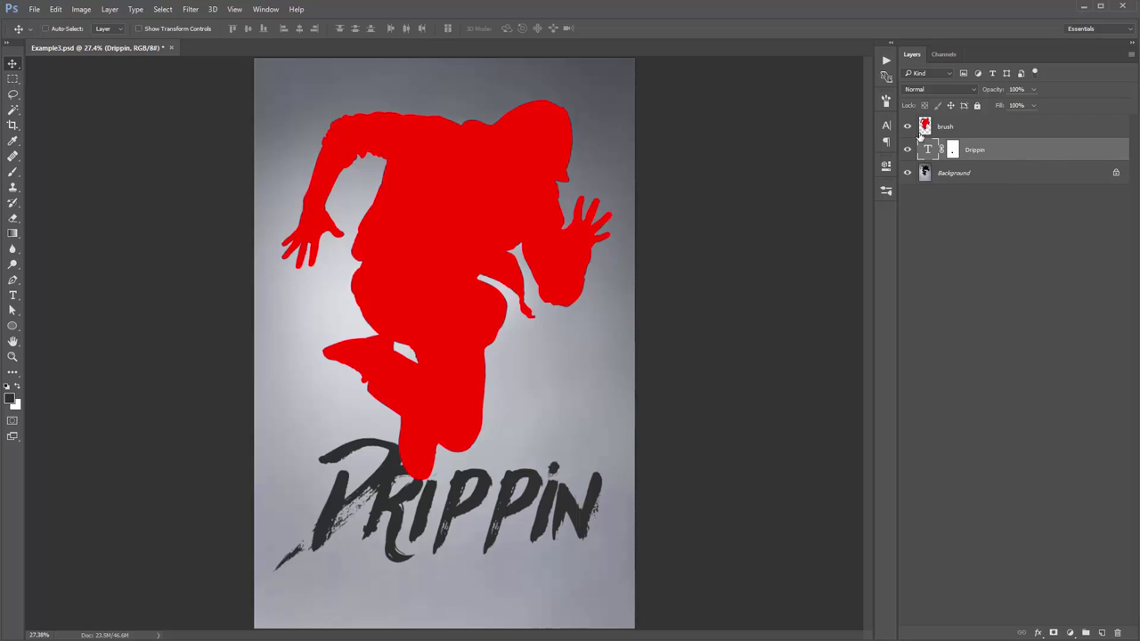
click(906, 126)
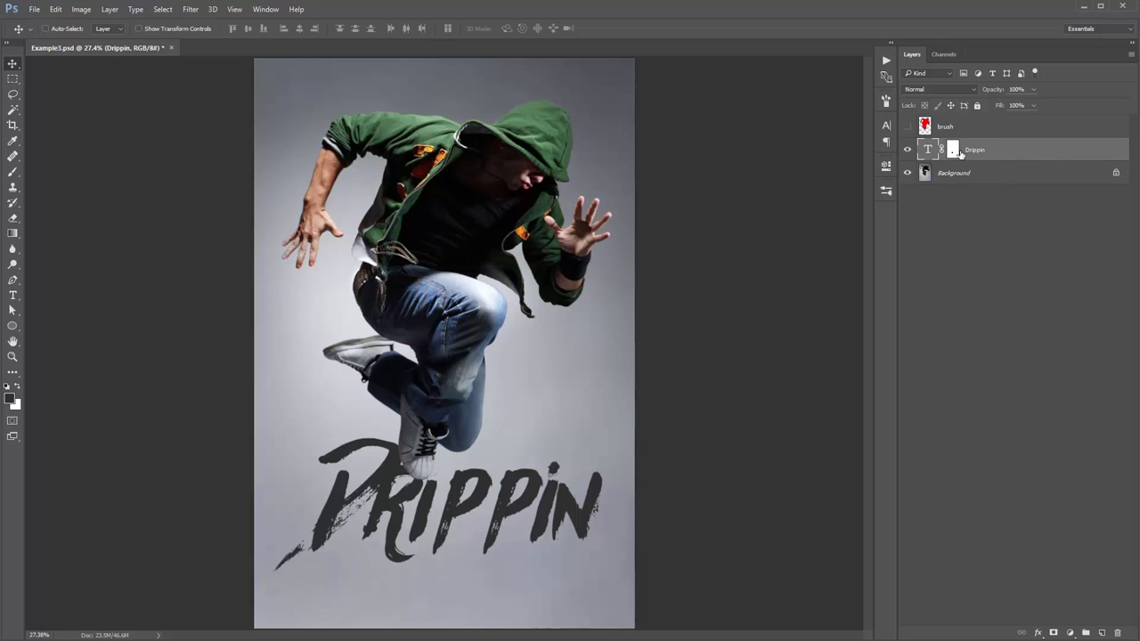
Compare the photo with and without the Drippin text by isolating the Background layer and toggling the text's visibility
alt+click(910, 174)
click(968, 178)
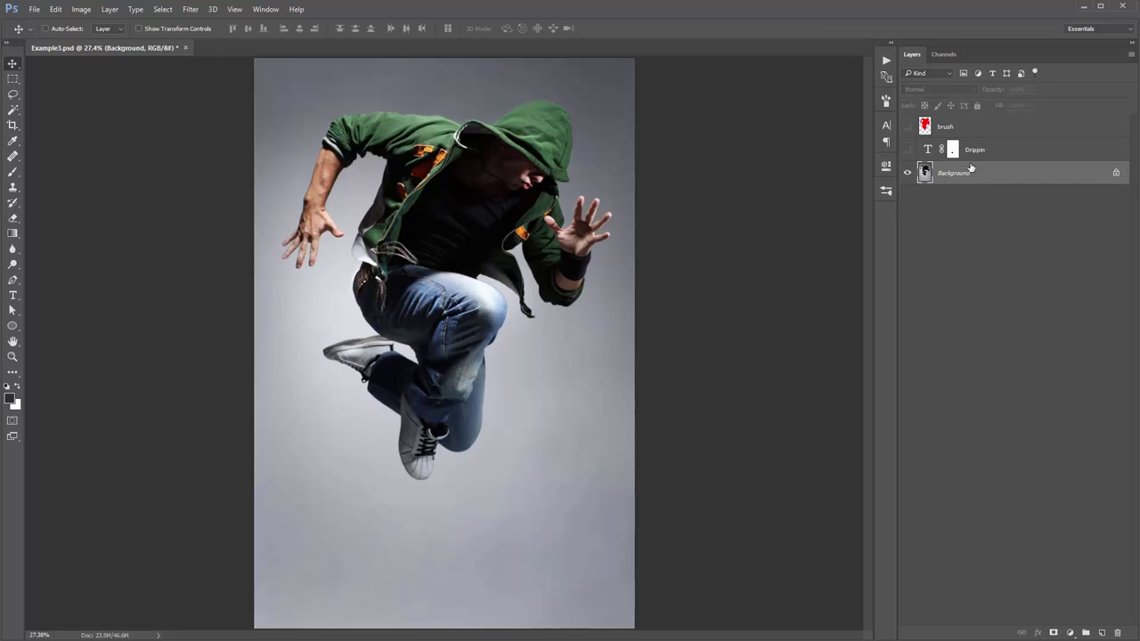
click(909, 150)
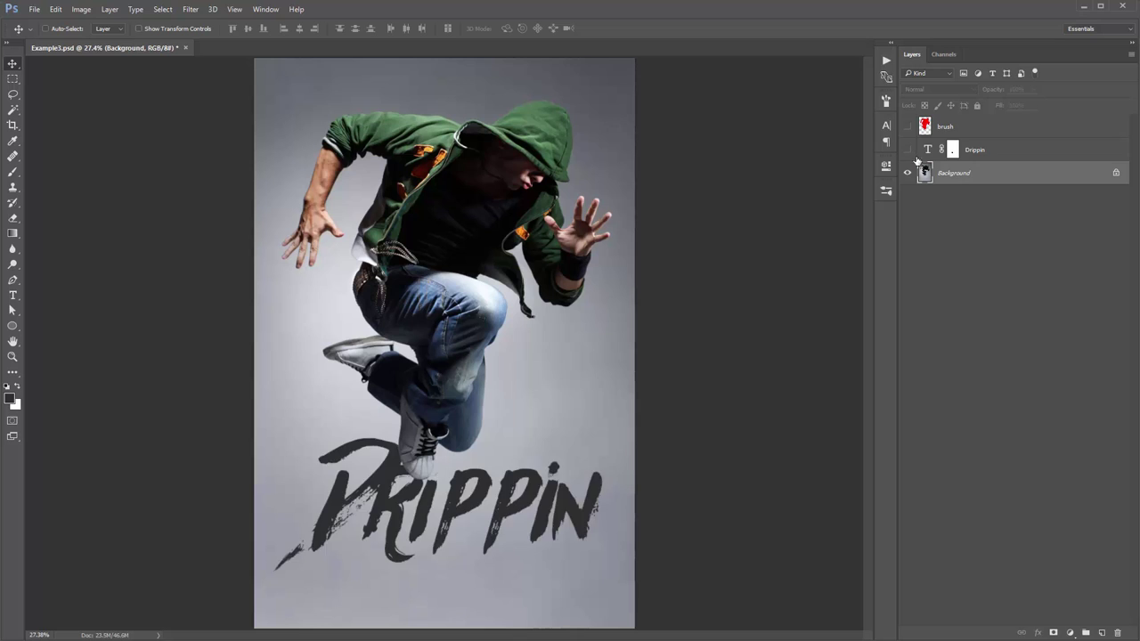
click(908, 149)
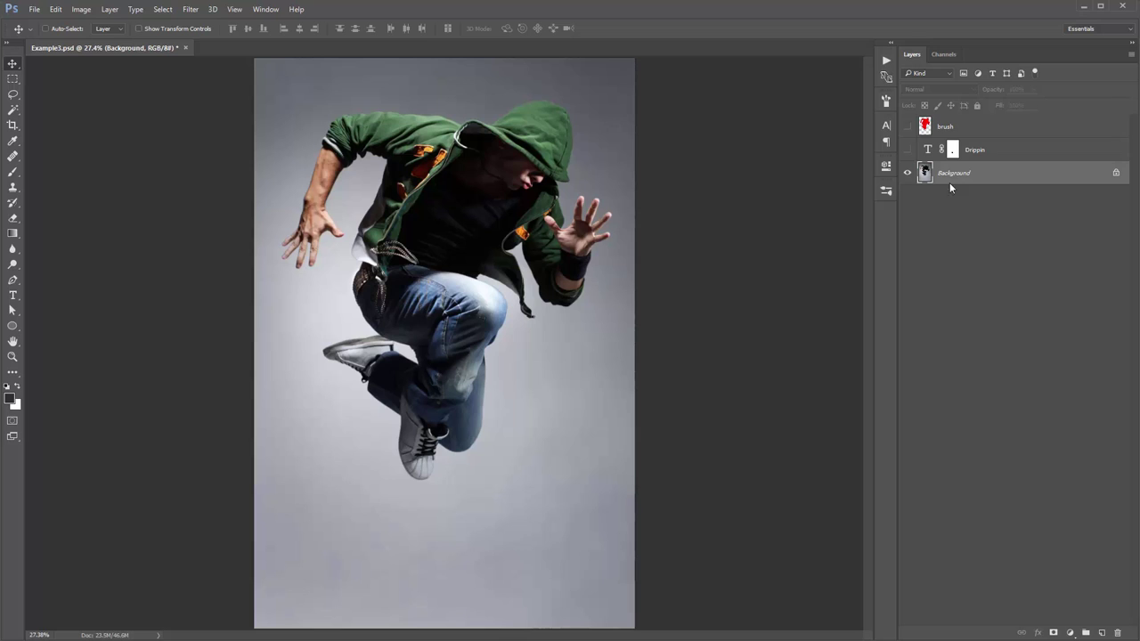
click(907, 150)
Duplicate the masked Drippin text layer, hide the copy, and merge the original text into the Background layer
click(1013, 153)
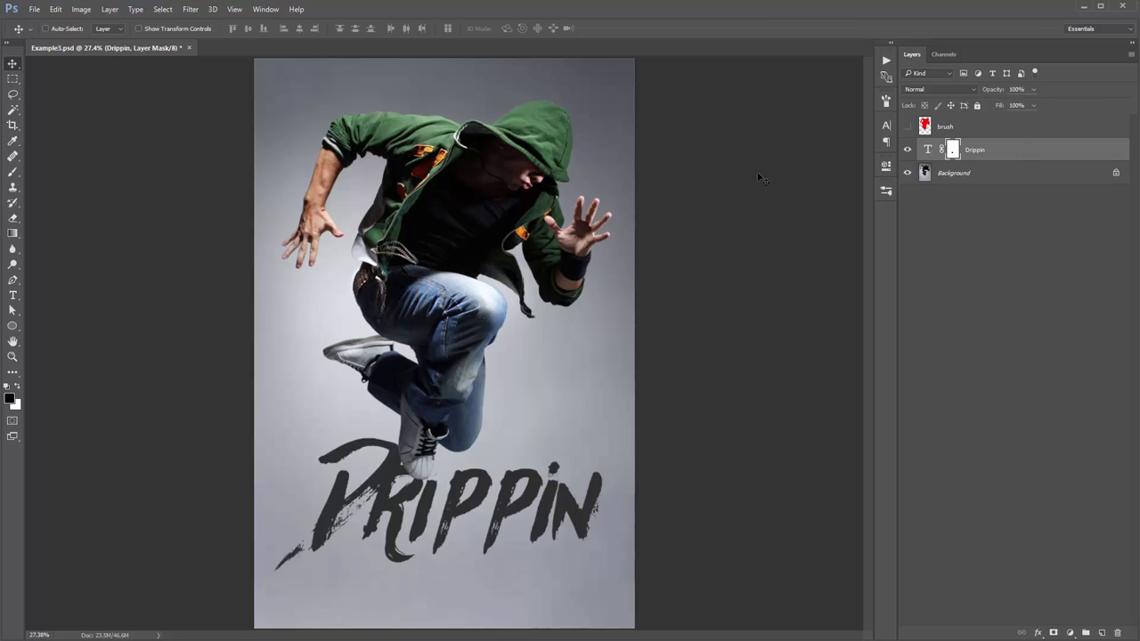
key(ctrl+j)
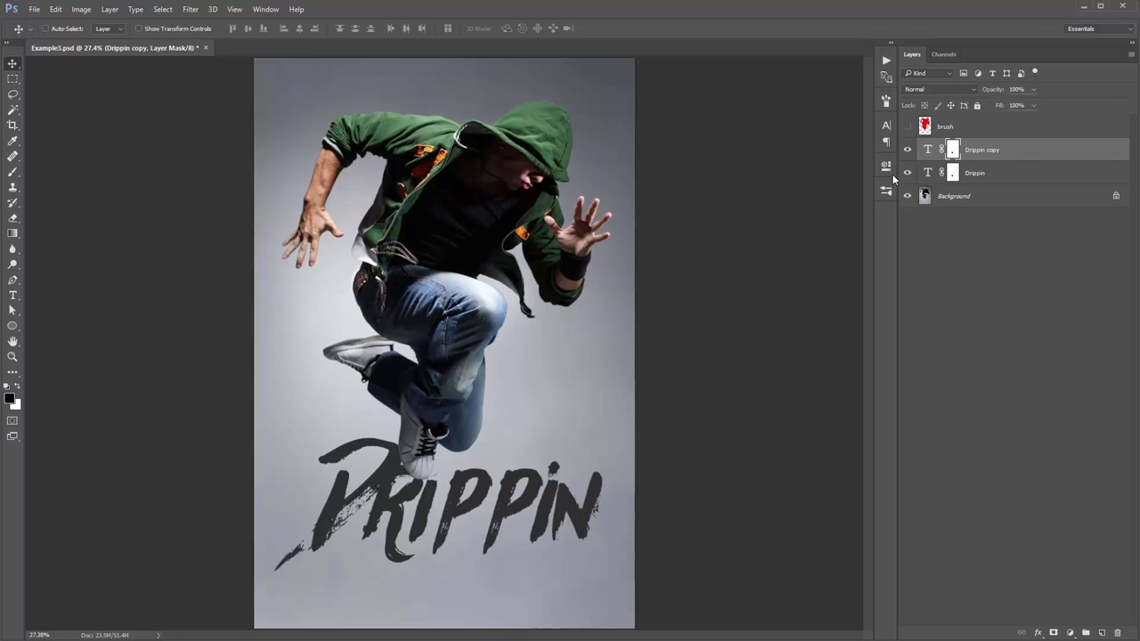
click(907, 150)
click(986, 174)
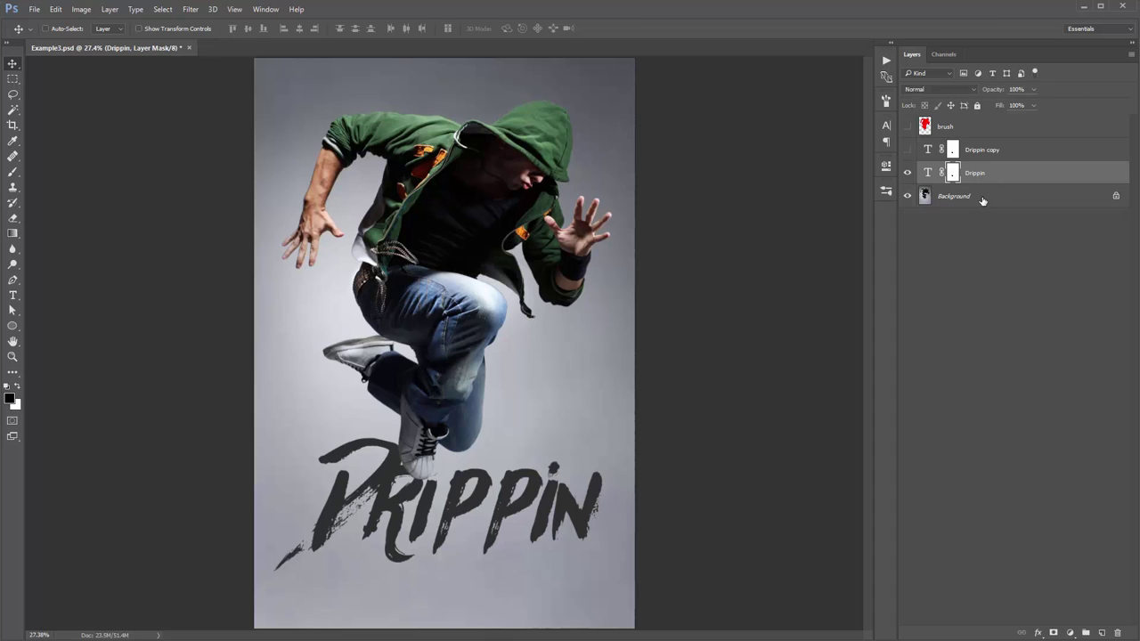
shift+click(982, 198)
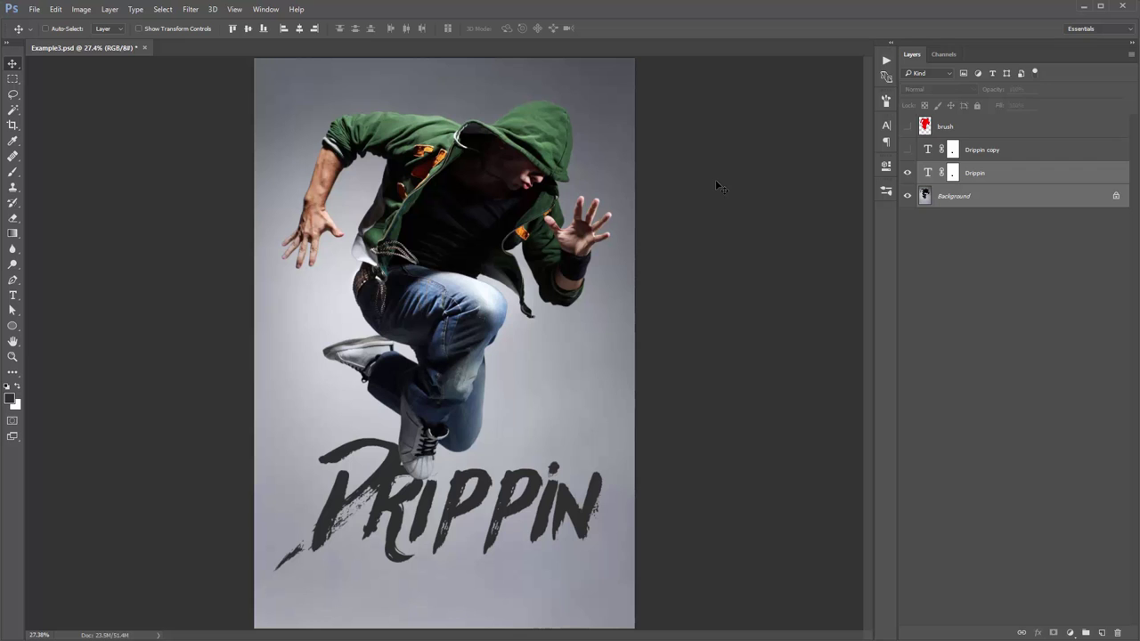
key(ctrl+e)
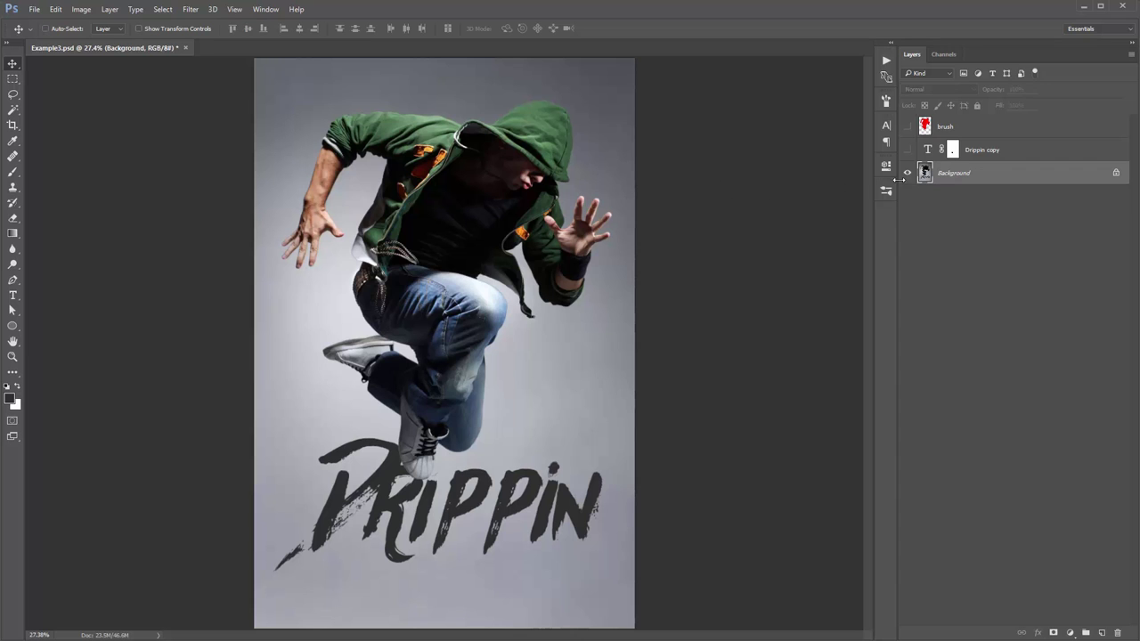
Show the Drippin copy text layer above the Background and recolor its text to red, ff0000
click(906, 173)
click(907, 173)
click(907, 149)
click(927, 152)
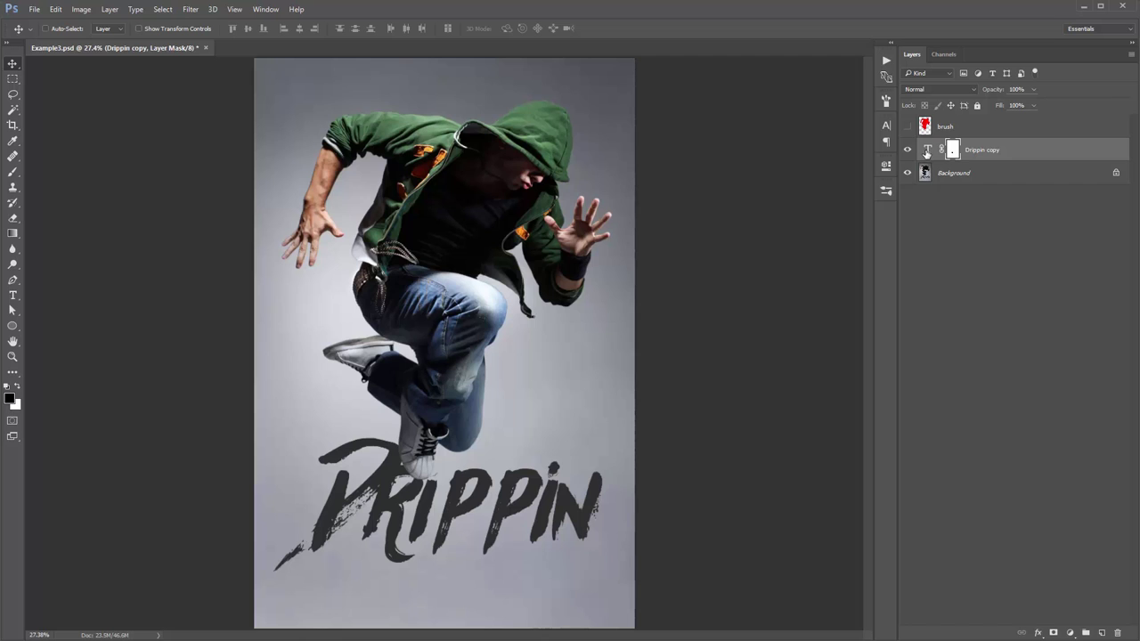
click(927, 152)
key(t)
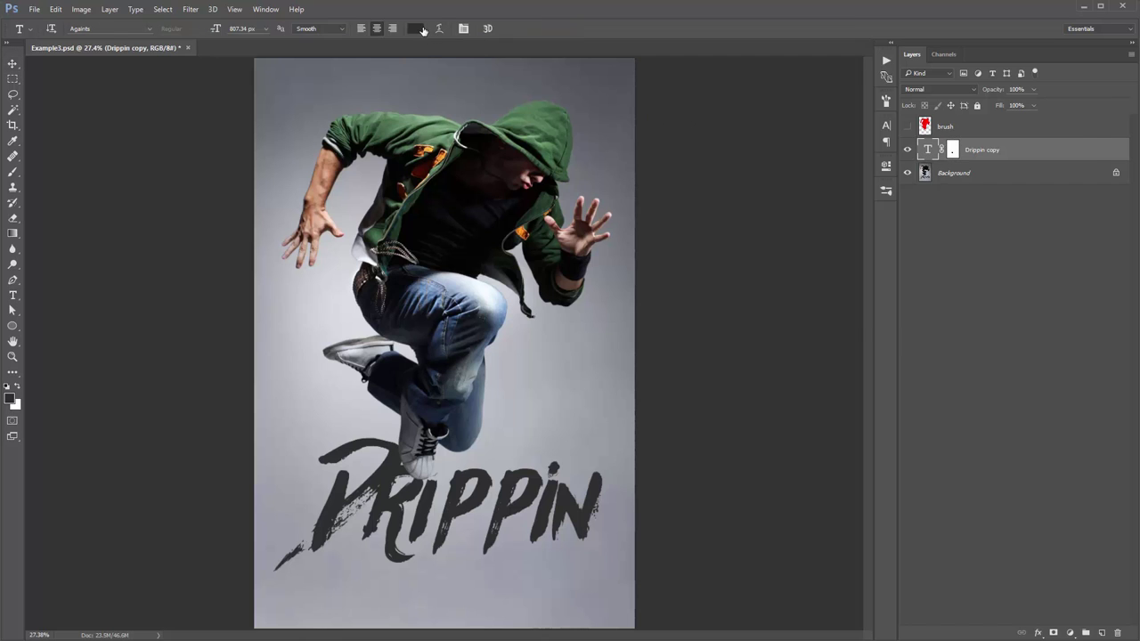
click(441, 28)
text(ff0000)
click(1054, 133)
key(v)
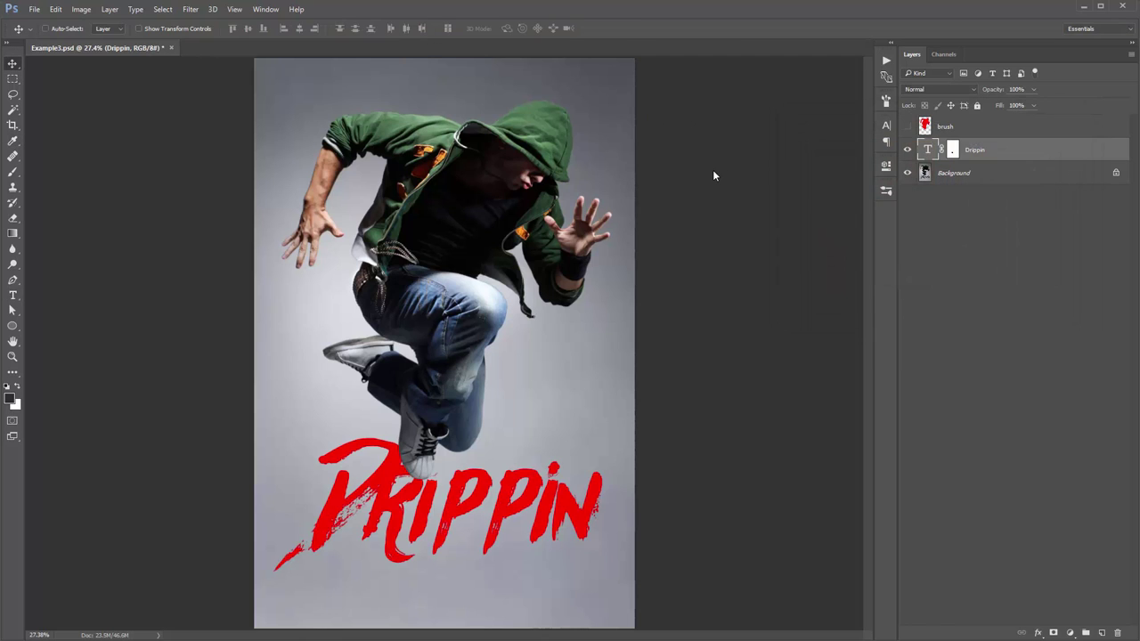
Show the brush layer, merge it with the red Drippin text layer, and check the merged silhouette against the photo
click(907, 129)
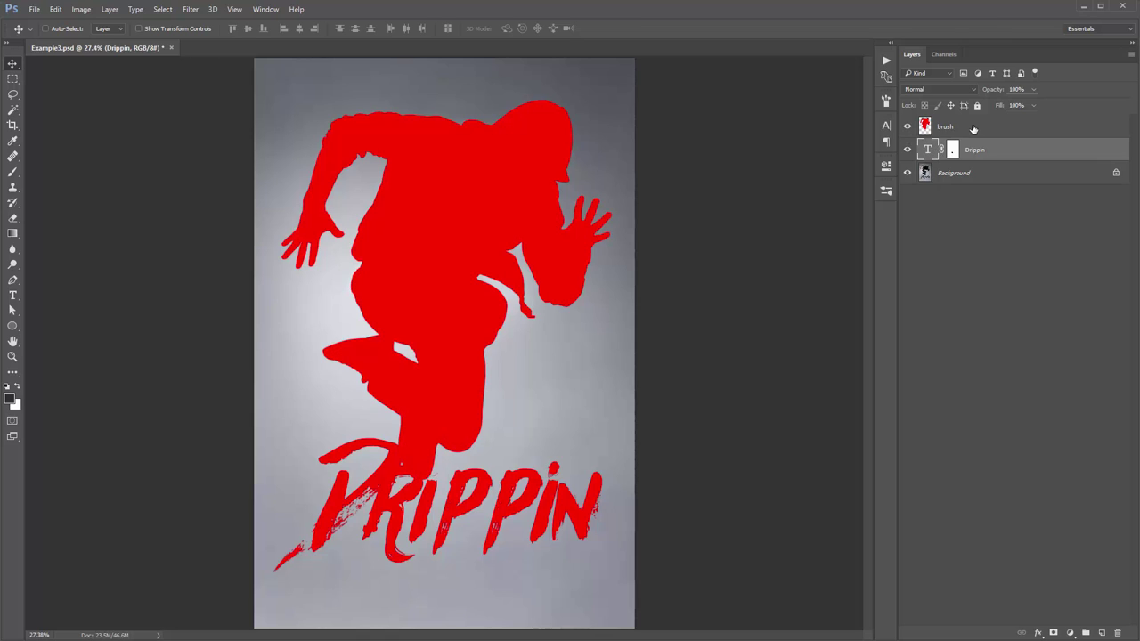
click(974, 129)
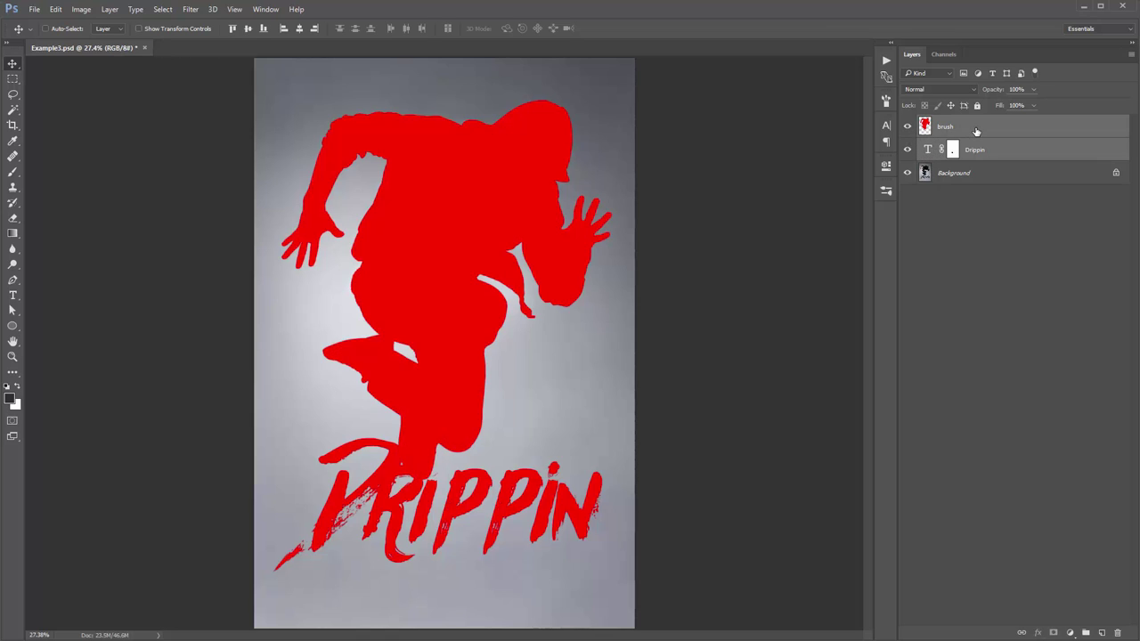
key(ctrl+e)
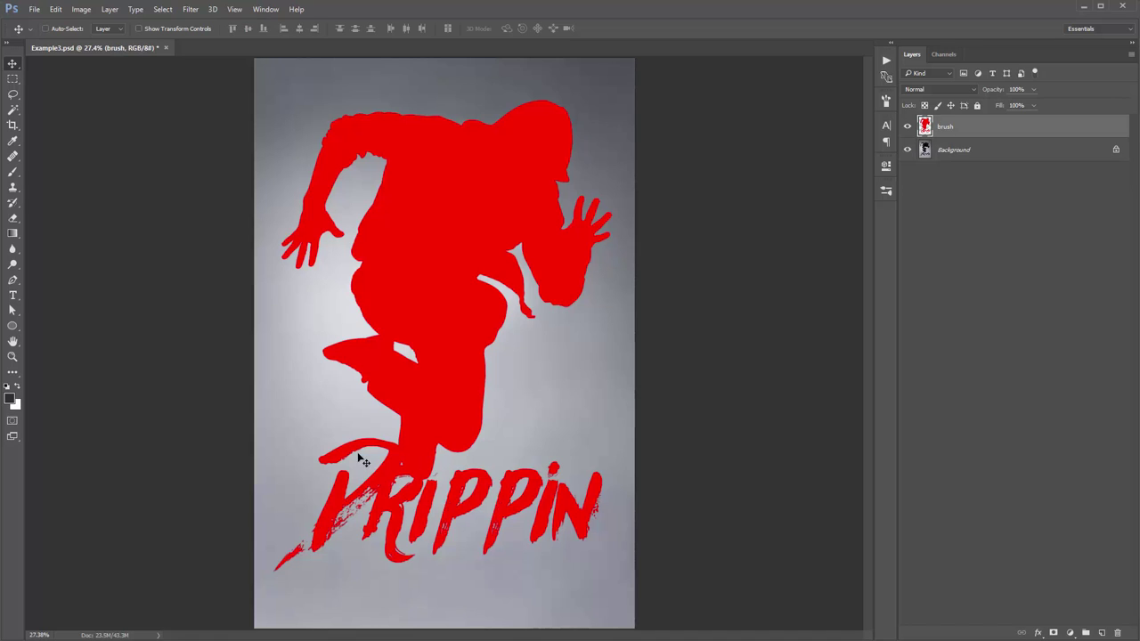
click(907, 126)
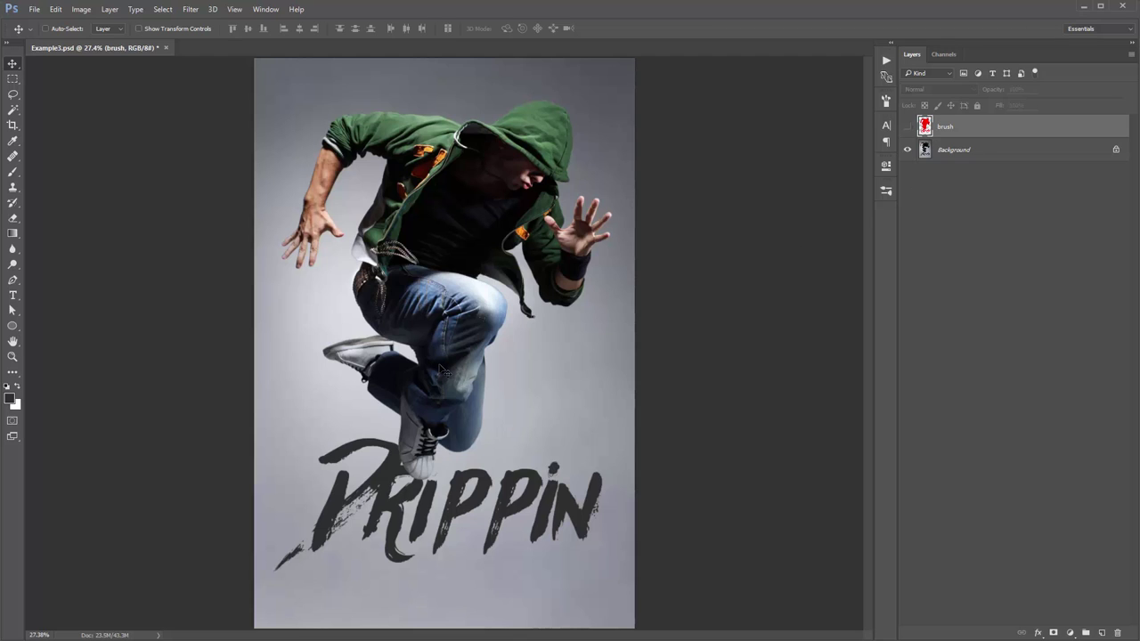
click(906, 127)
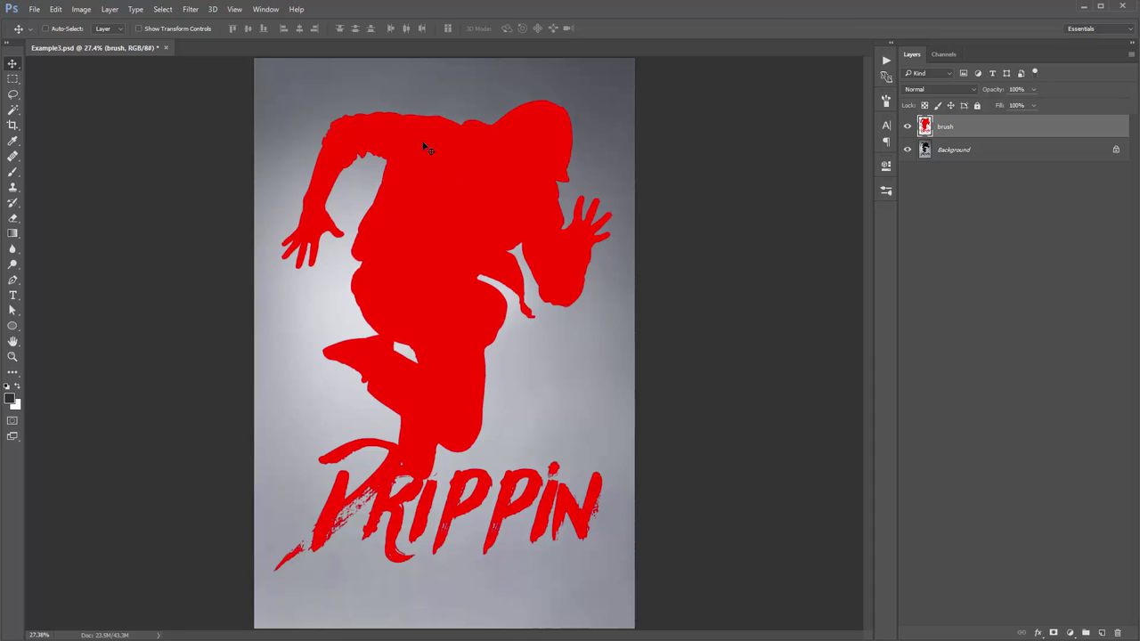
Activate the Brush tool, run the Dripping Gold action on the document, and put the action list away
key(b)
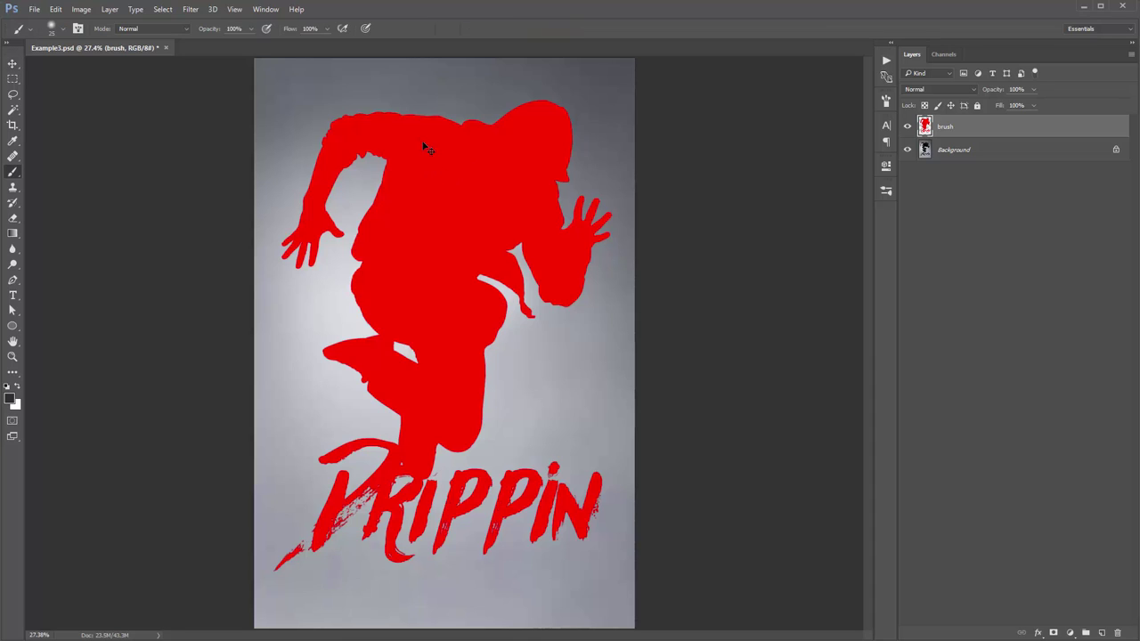
click(884, 63)
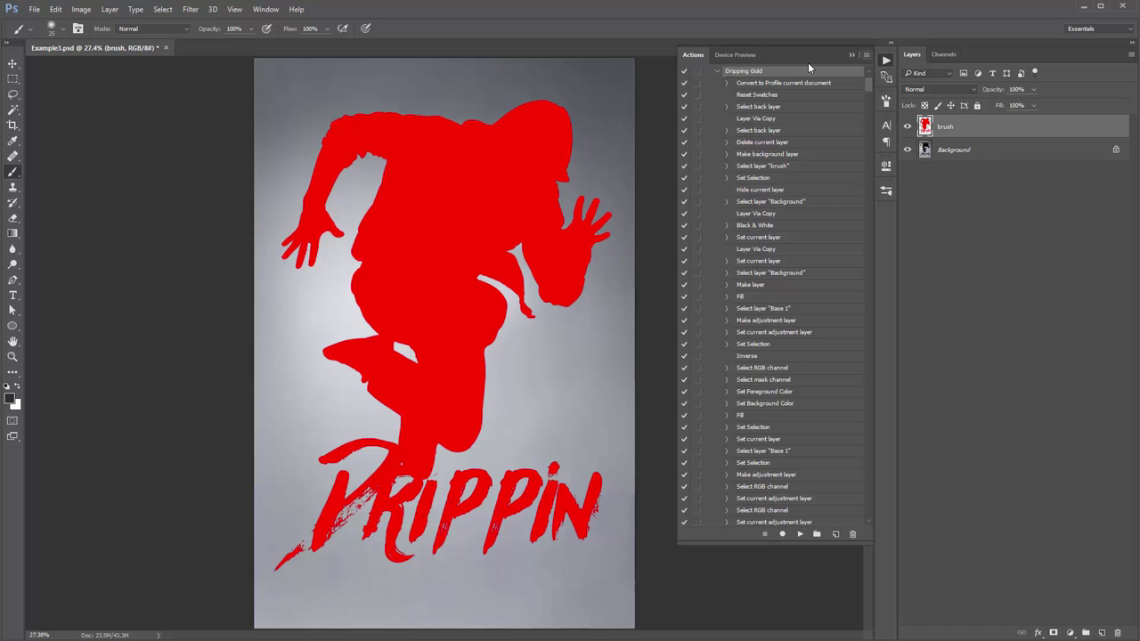
scroll(748, 132, up, 2)
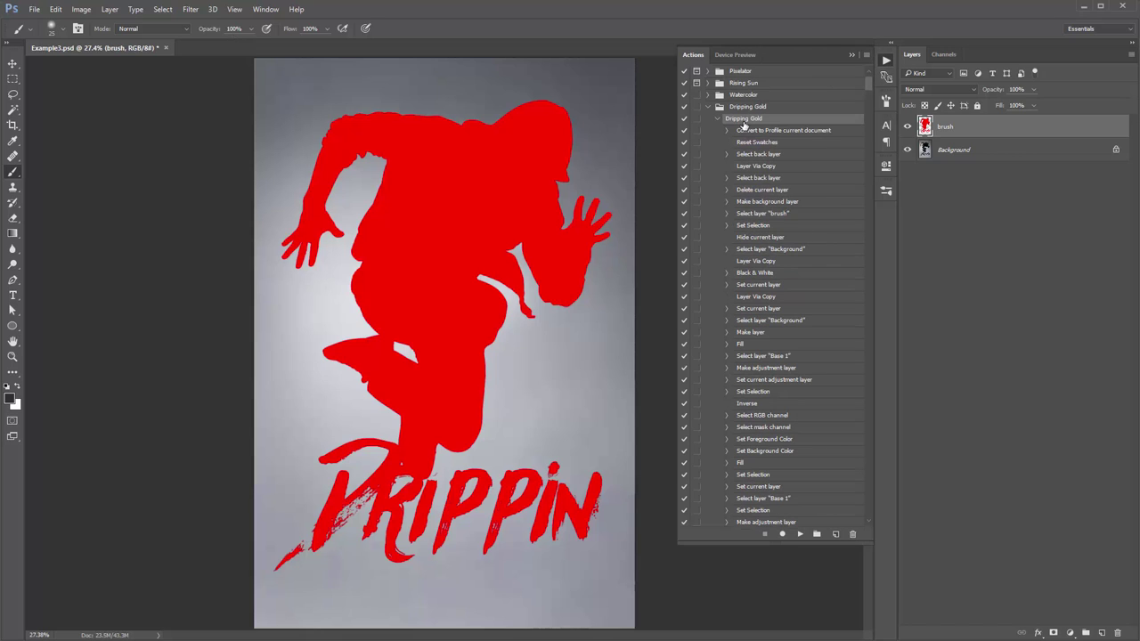
click(800, 535)
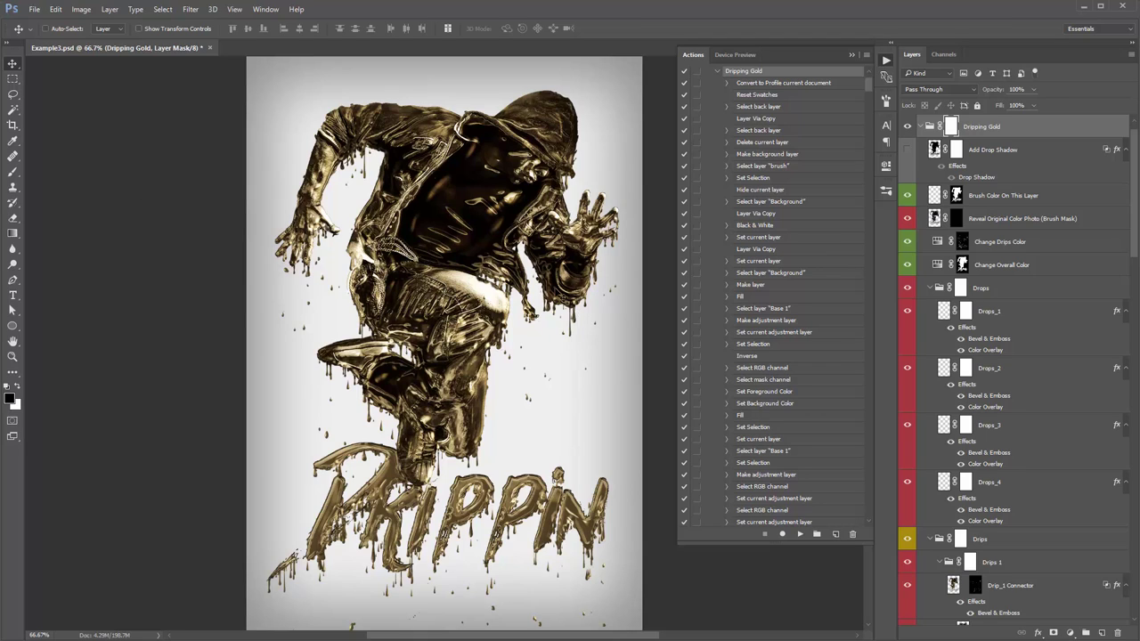
click(717, 71)
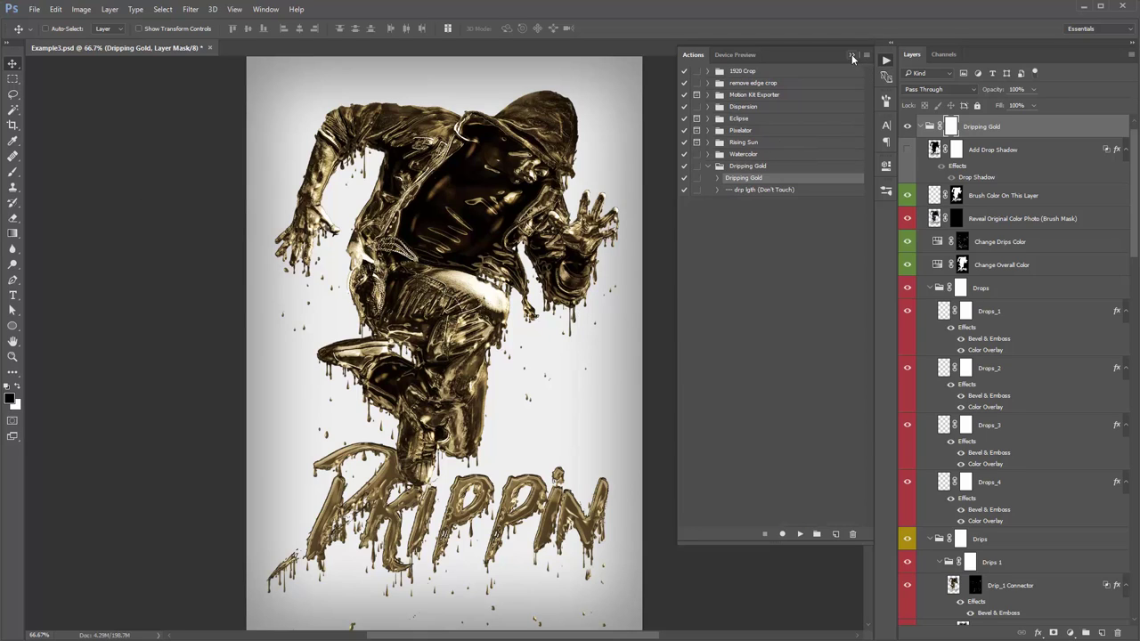
click(852, 54)
Collapse all nested groups and effect lists inside the Dripping Gold group
scroll(1009, 150, up, 1)
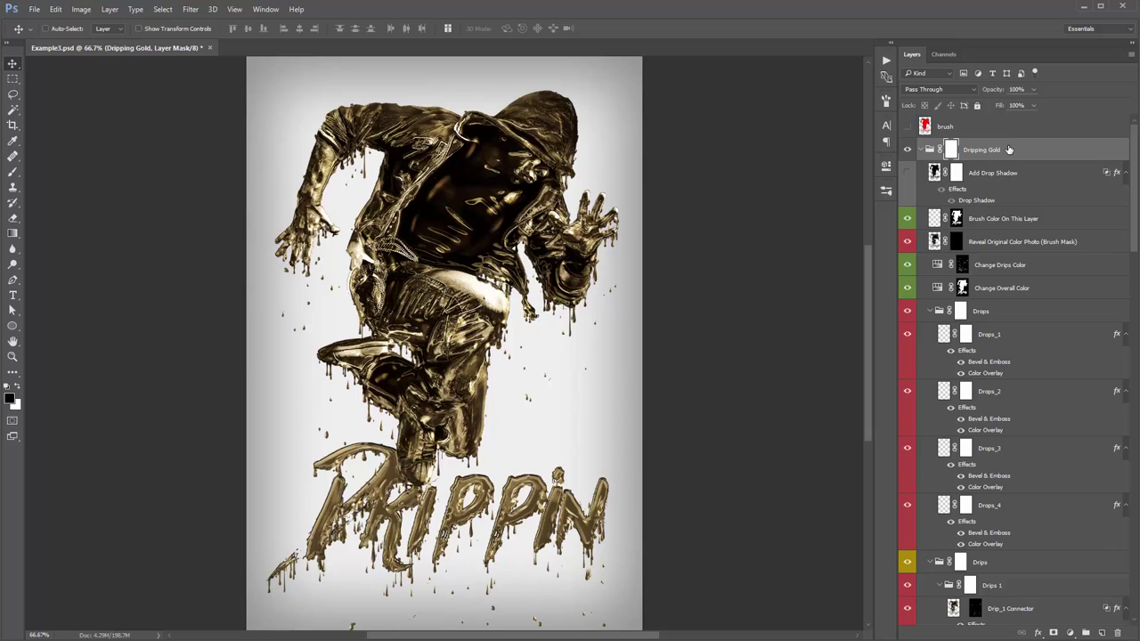
click(921, 151)
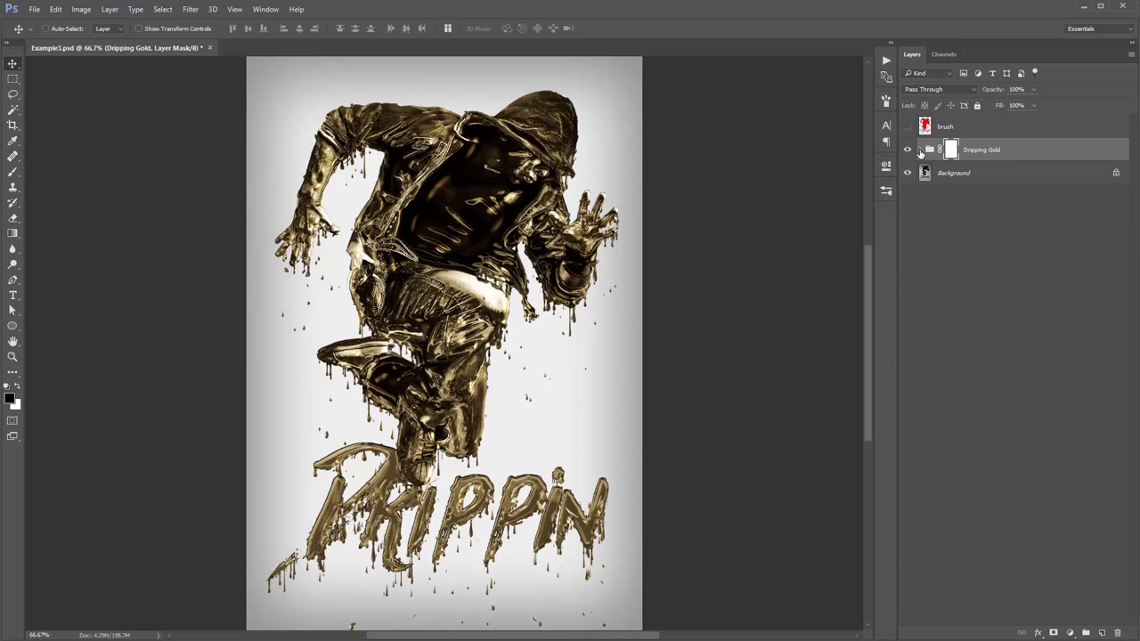
click(920, 151)
scroll(1015, 366, down, 2)
scroll(1022, 361, up, 2)
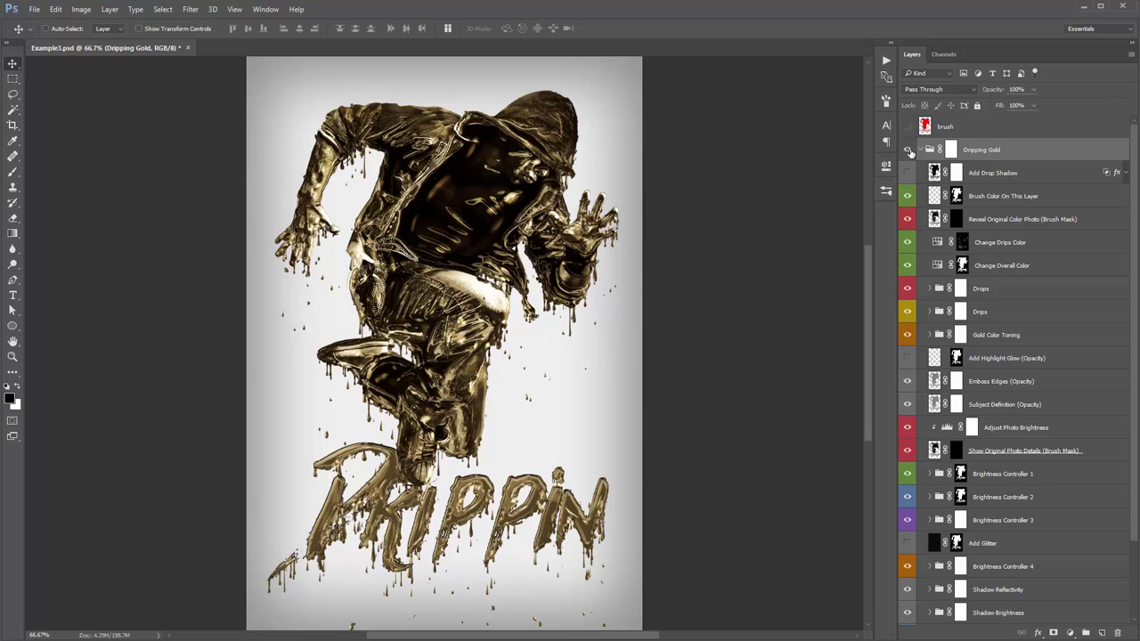
Compare the gold effect with the original photo by toggling the Dripping Gold group's visibility
click(920, 151)
click(908, 150)
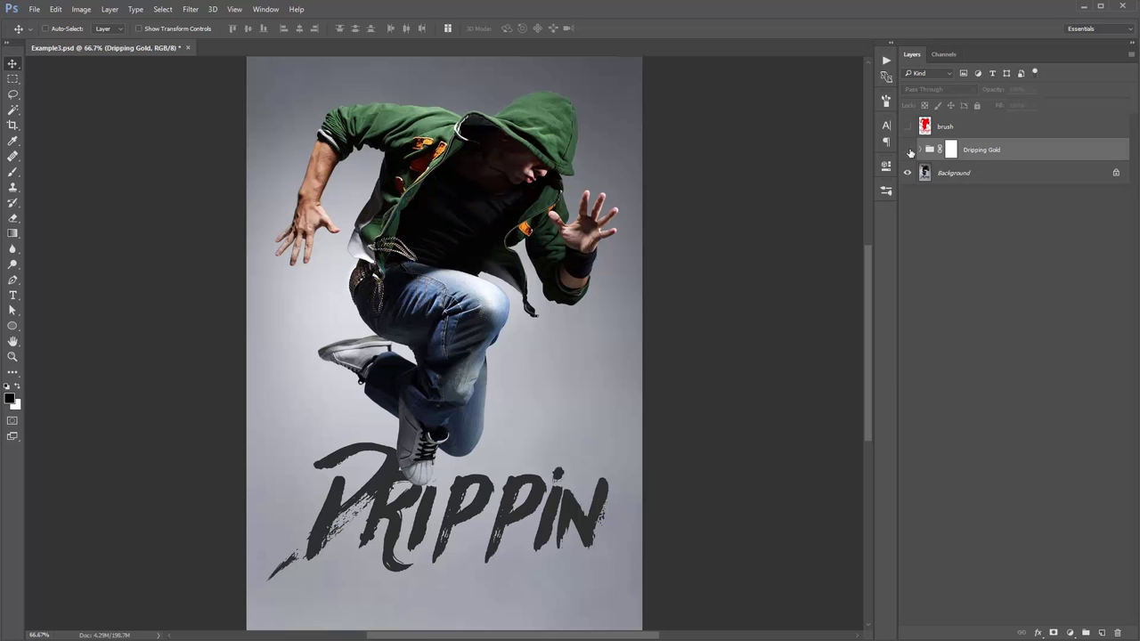
click(909, 150)
click(909, 151)
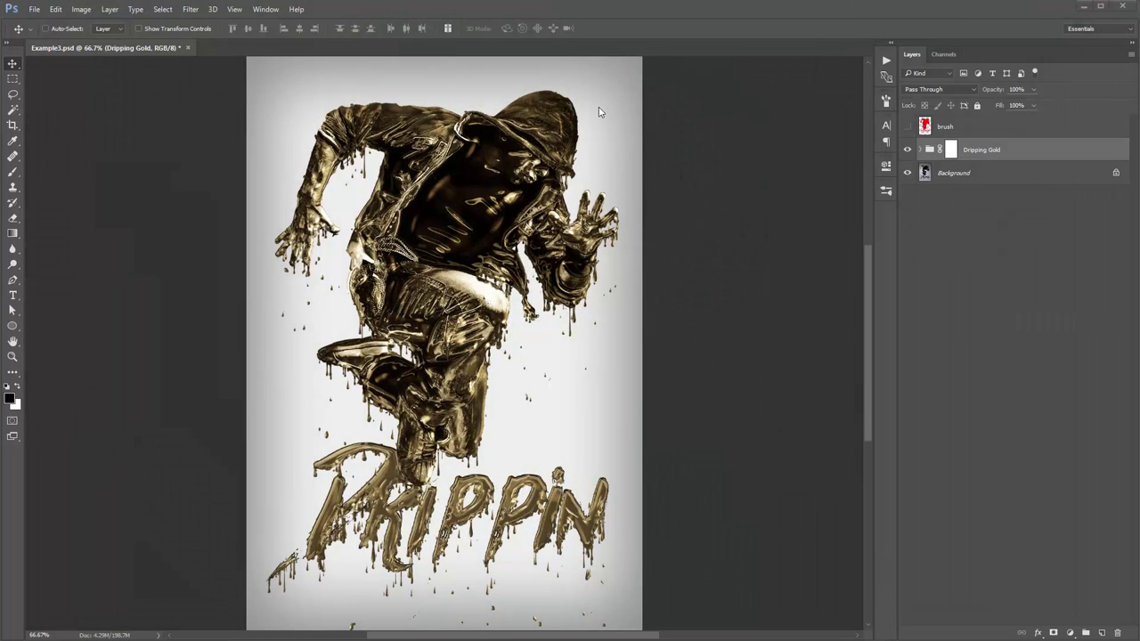
Paint white over the face on the Show Original Photo Details layer mask with a soft 125 px brush, and hide the layer
click(921, 150)
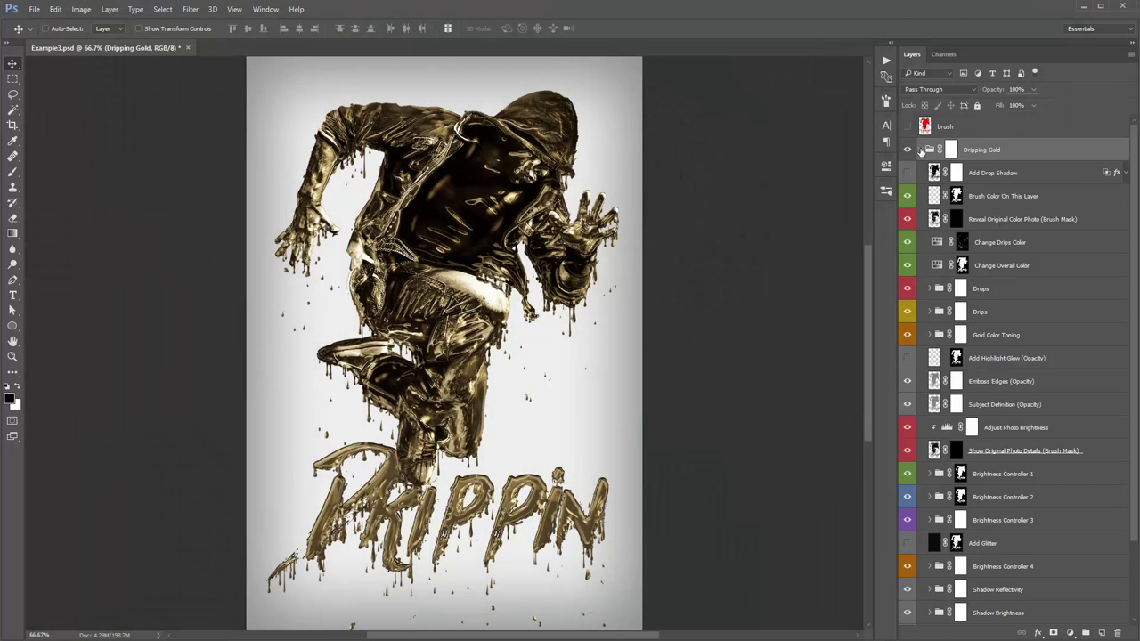
scroll(951, 327, down, 2)
click(981, 361)
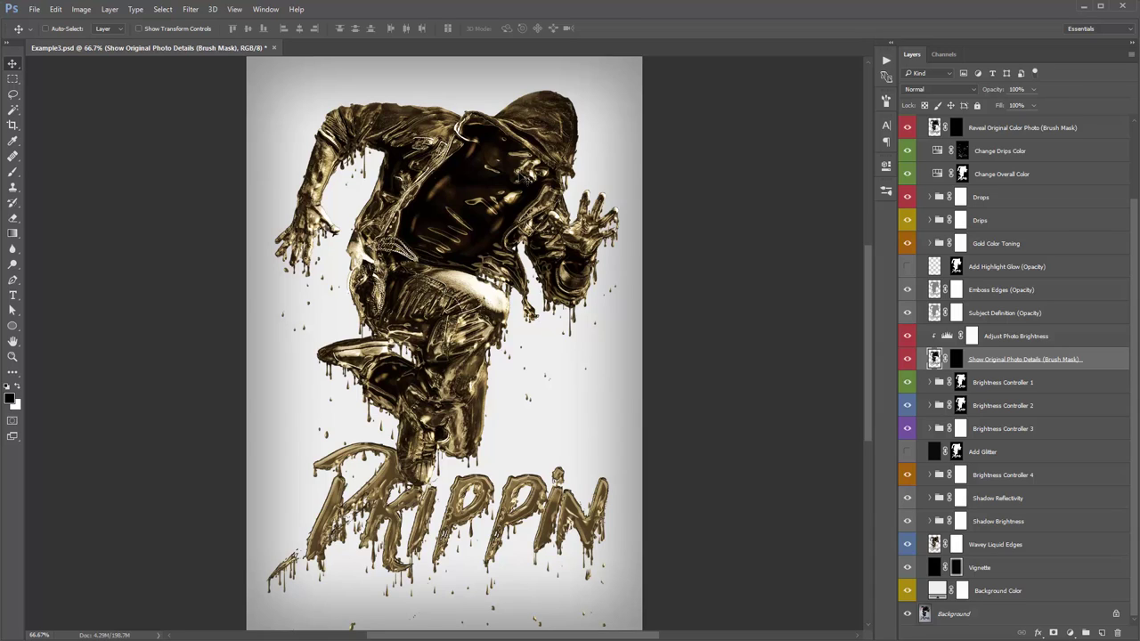
click(955, 360)
key(b)
key(x)
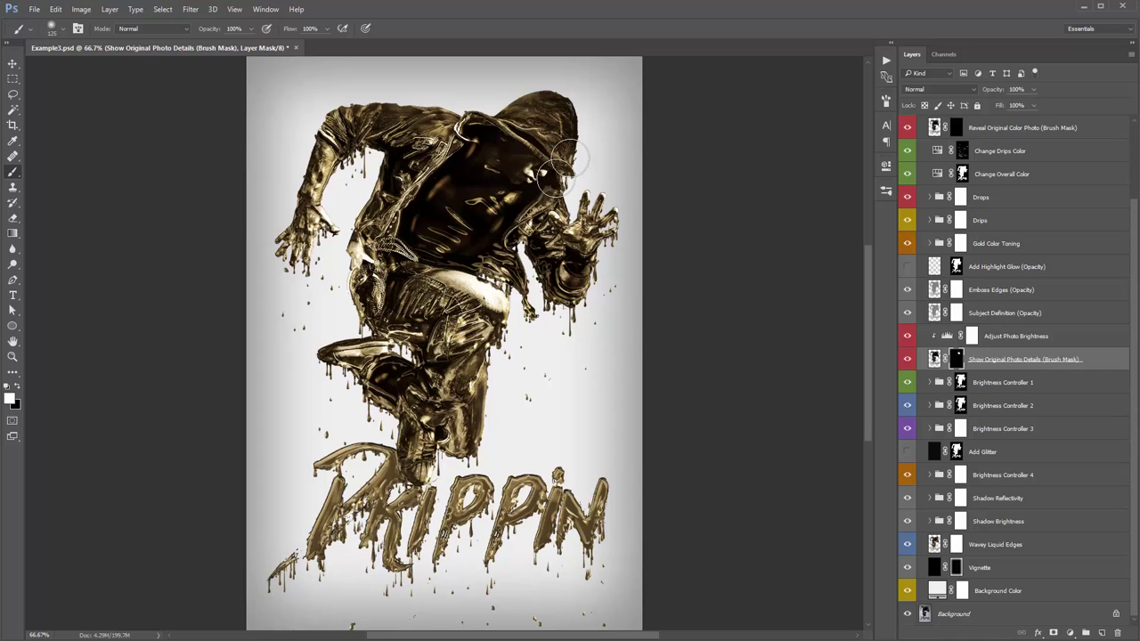
click(908, 359)
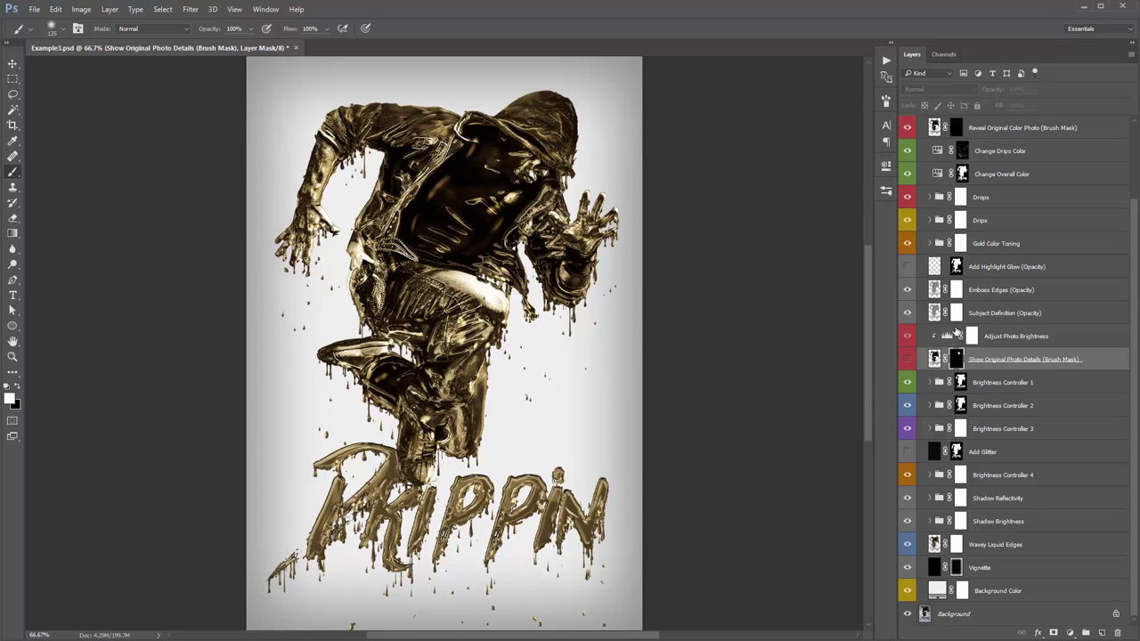
Paint white on the Reveal Original Color Photo mask with a 300 px brush over the hood, face and upper jacket
scroll(956, 332, up, 3)
click(975, 199)
key(v)
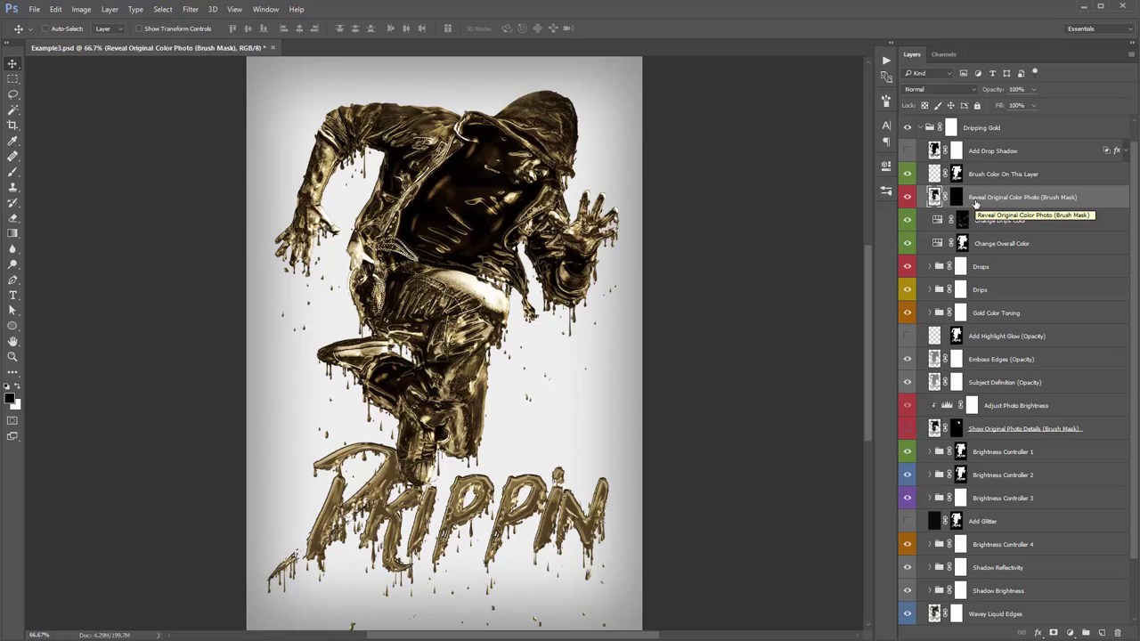
click(957, 197)
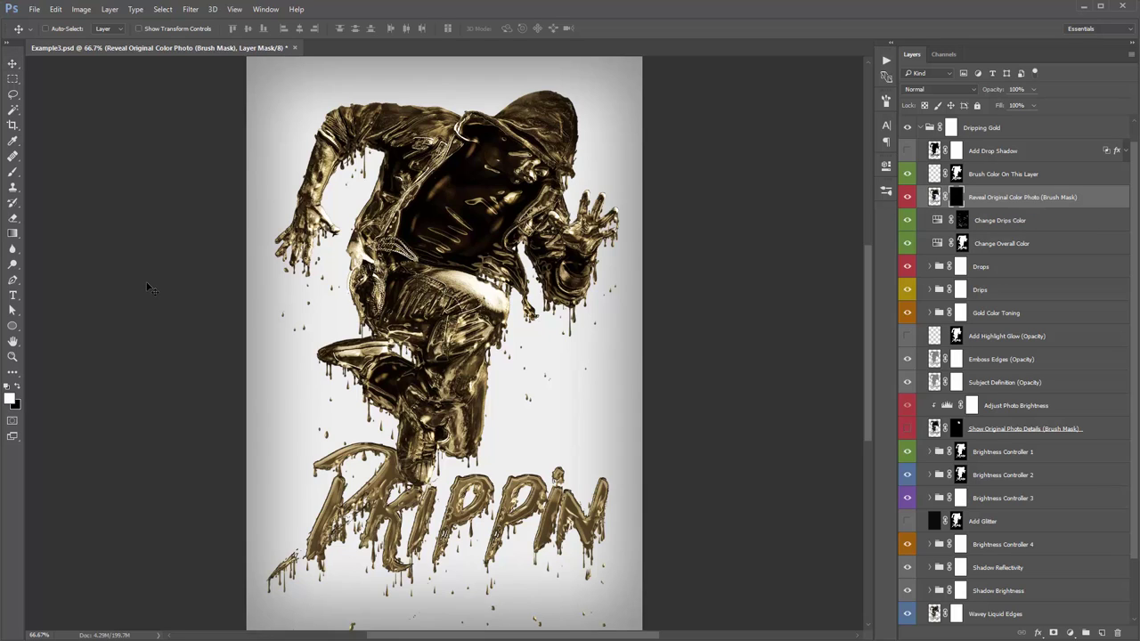
key(b)
key(bracketright)
key(bracketright)
key(bracketright)
key(bracketright)
key(bracketright)
key(bracketright)
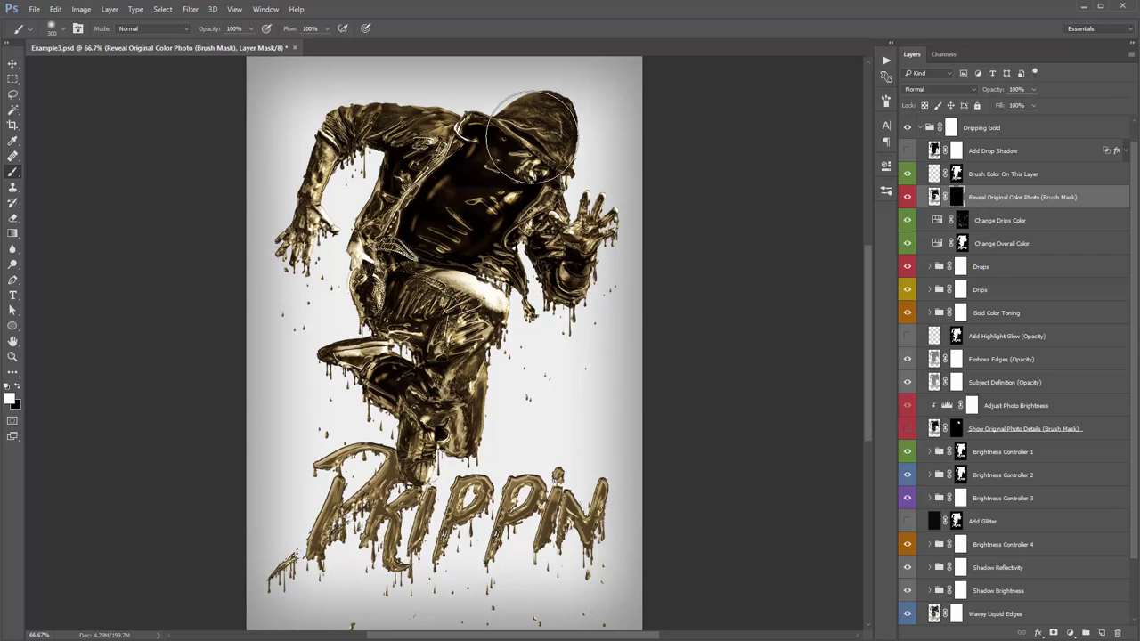
mouse_move(529, 106)
mouse_down()
mouse_move(530, 149)
mouse_move(481, 191)
mouse_move(449, 145)
mouse_move(526, 165)
mouse_move(465, 82)
mouse_up()
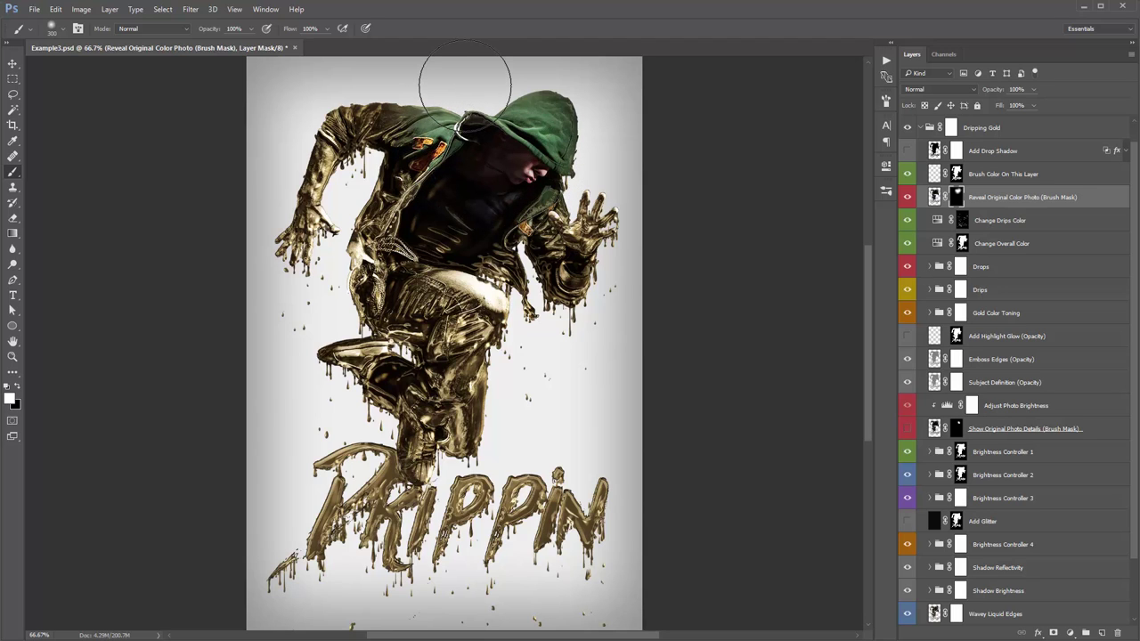
Paint black on the Wavey Liquid Edges layer mask with a 20 px brush to clean up the edges around the hood
key(v)
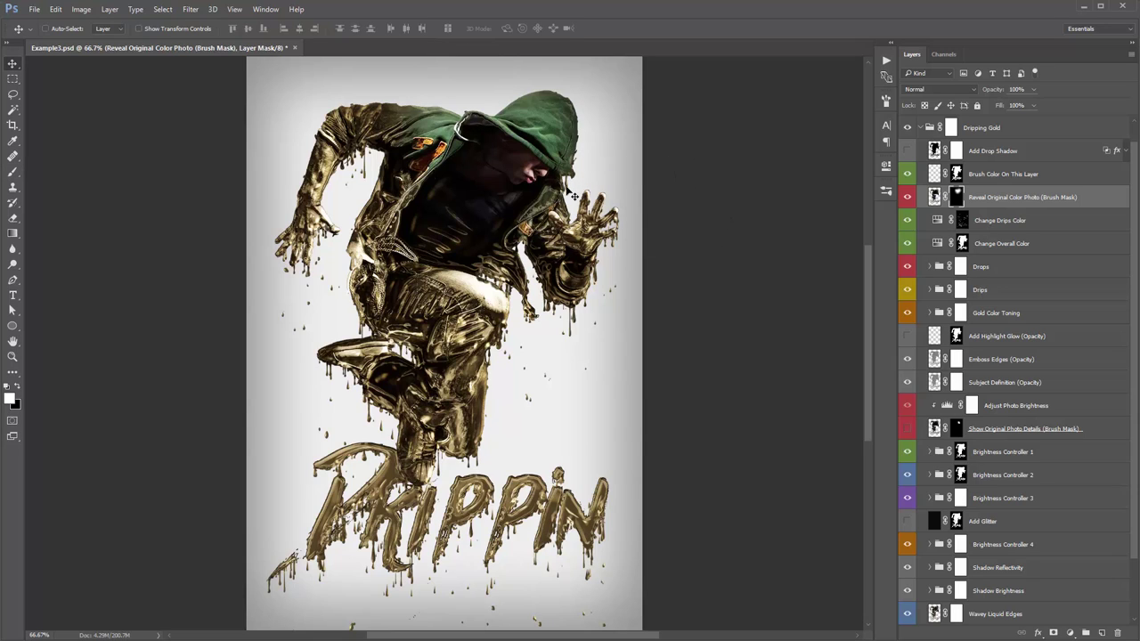
key(b)
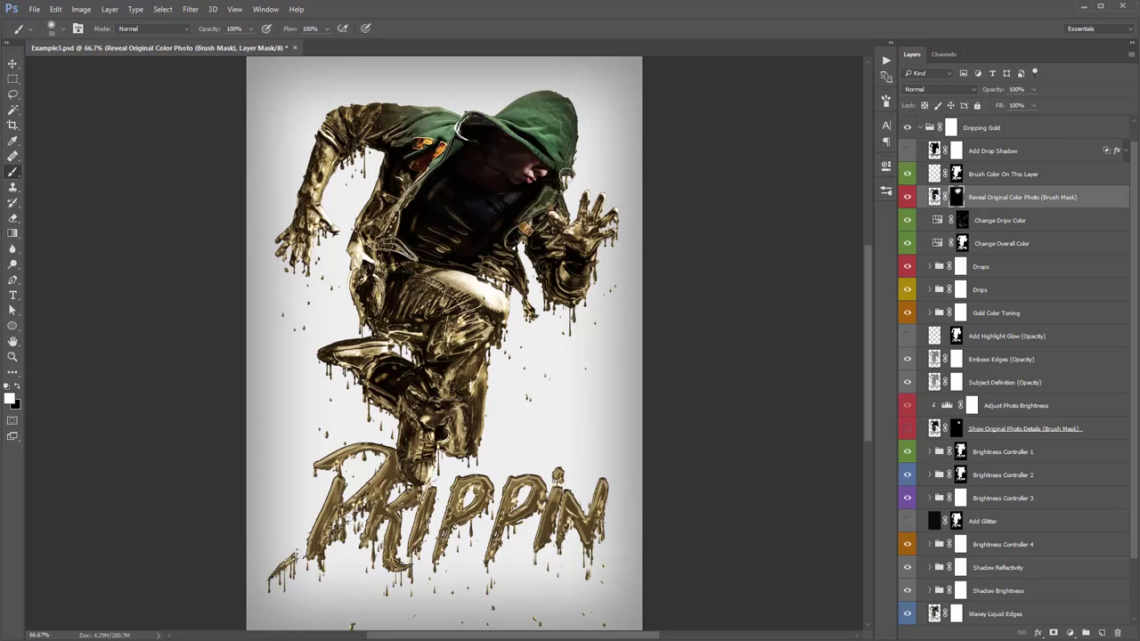
key(x)
scroll(1066, 521, down, 2)
click(995, 544)
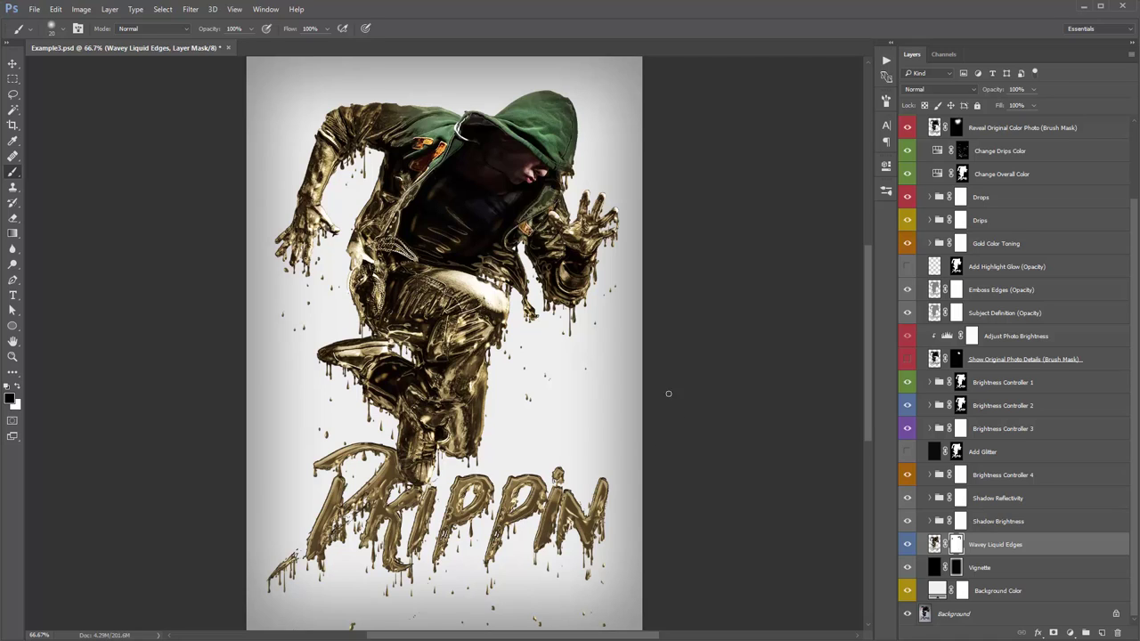
key(v)
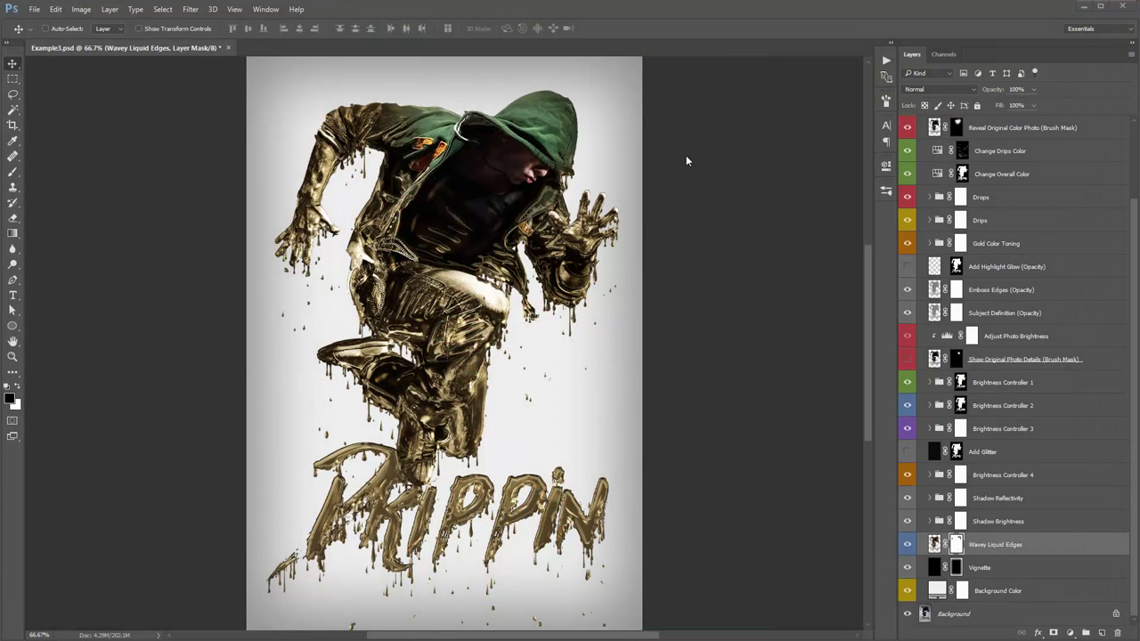
Pick a light green foreground color and paint it over the man's rear arm on the Brush Color On This Layer layer
key(b)
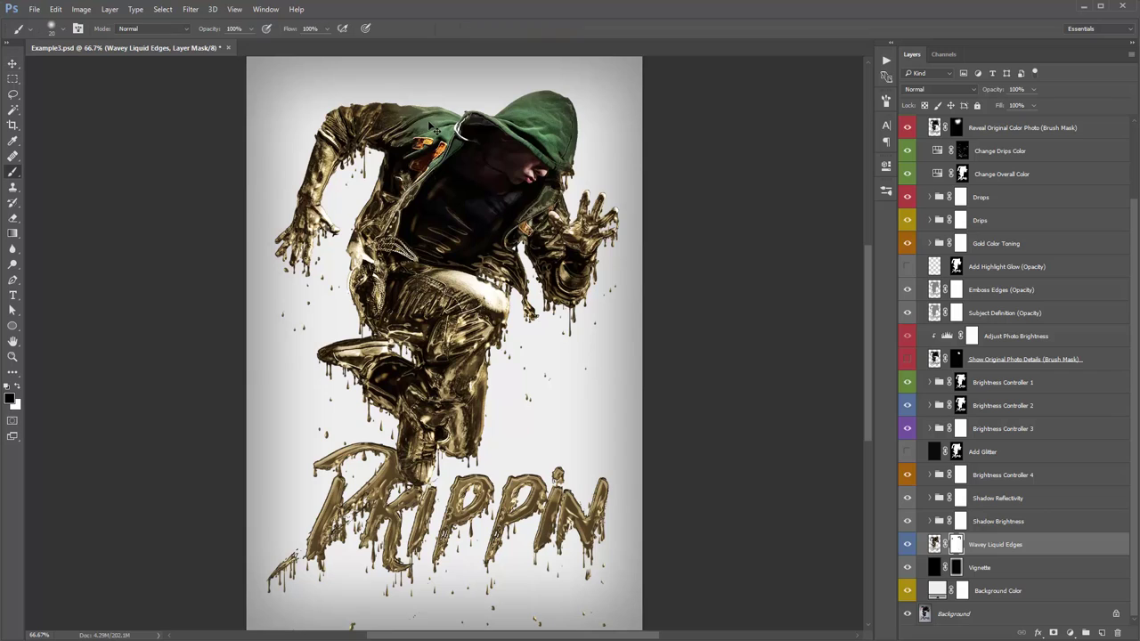
scroll(1128, 332, up, 2)
click(1009, 202)
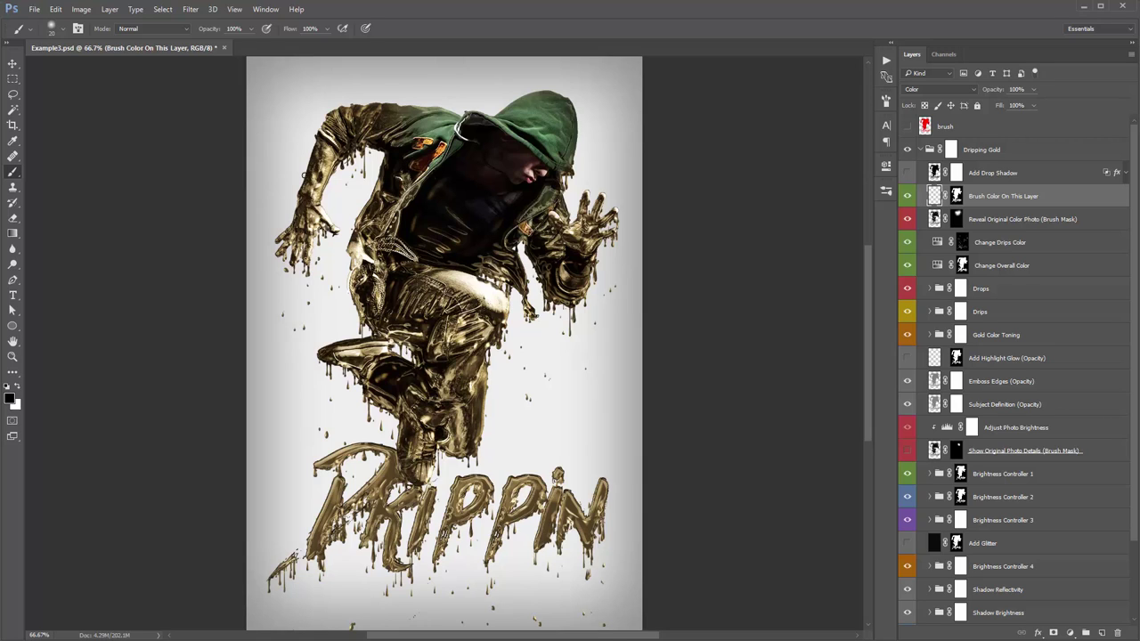
click(11, 400)
mouse_move(948, 233)
mouse_down()
mouse_move(952, 260)
mouse_move(950, 234)
mouse_up()
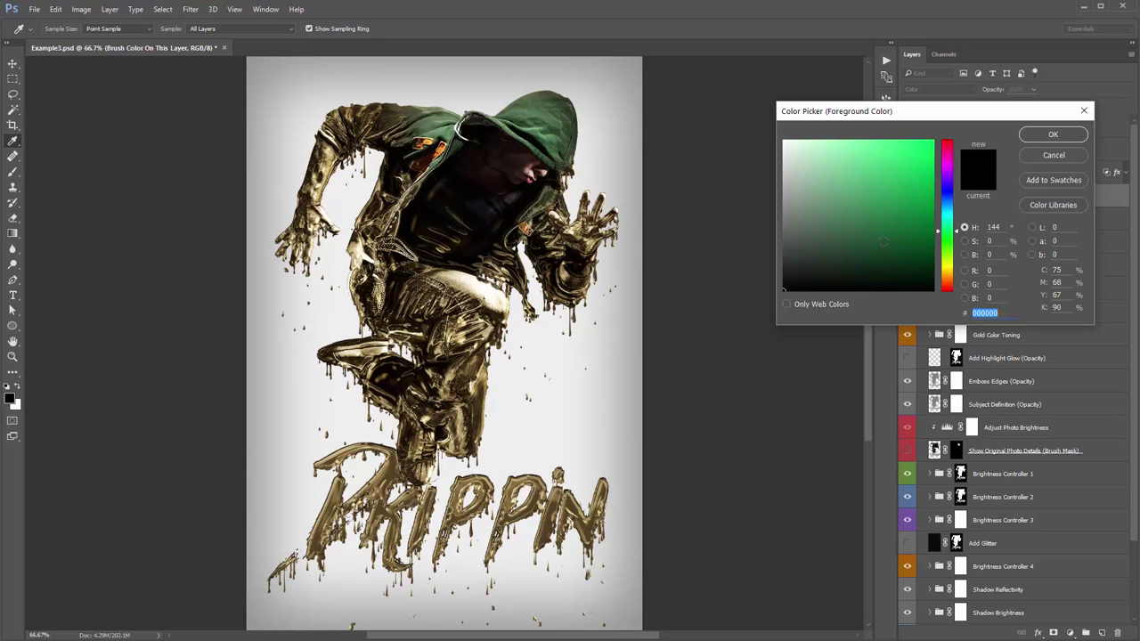
drag(863, 174, 875, 169)
click(1052, 134)
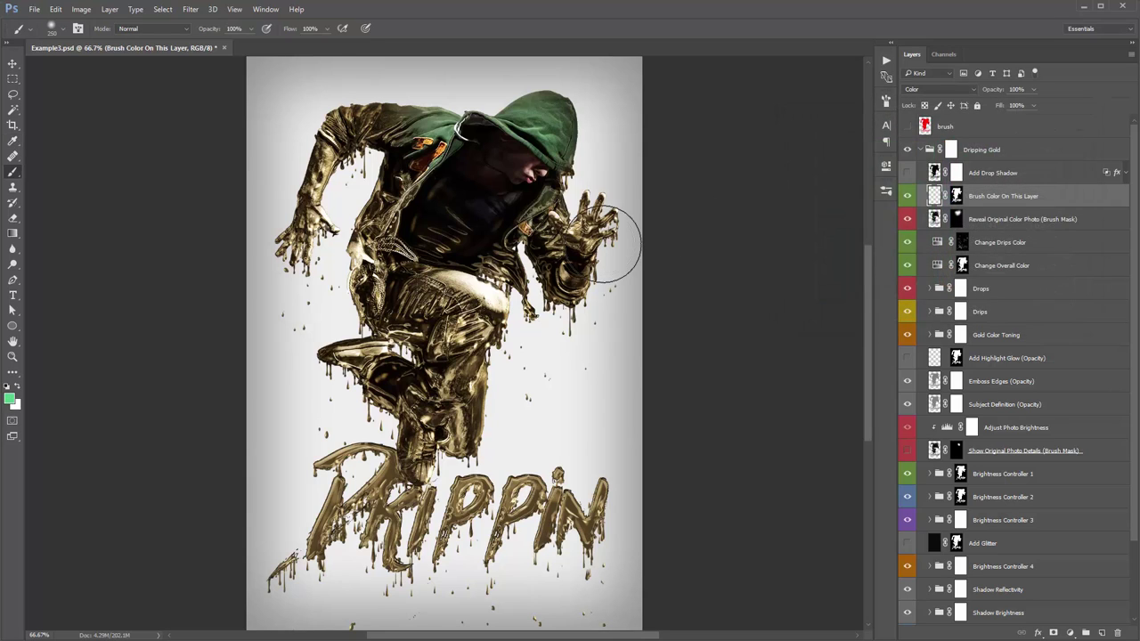
drag(331, 148, 342, 164)
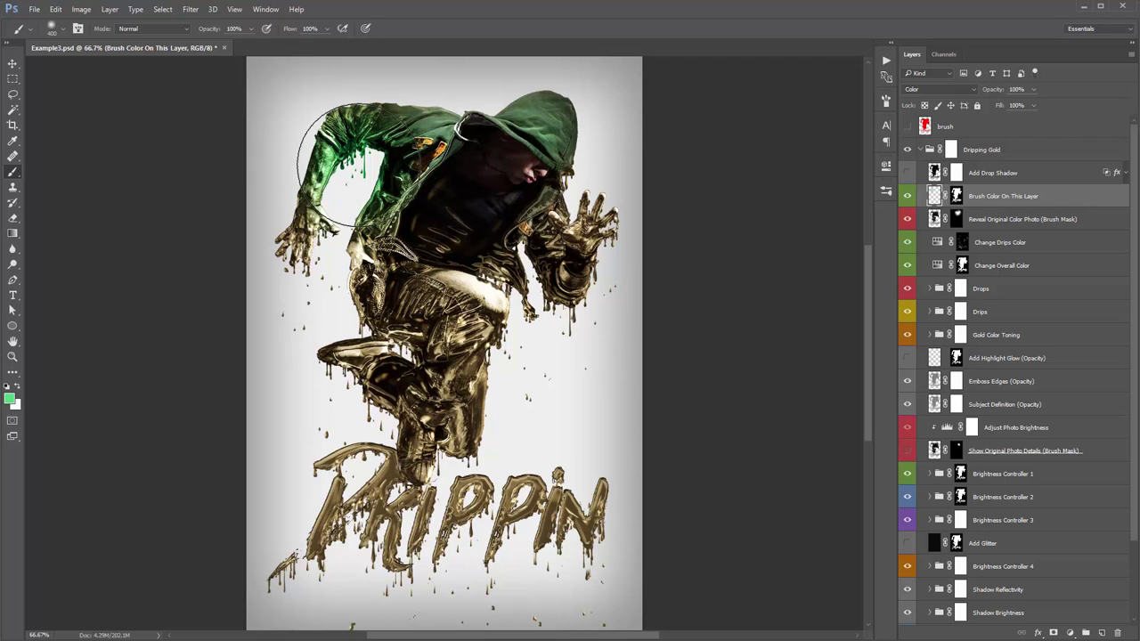
Paint the light green over the man's front arm, bent leg and parts of the Drippin text on the Brush Color On This Layer layer
drag(521, 242, 579, 254)
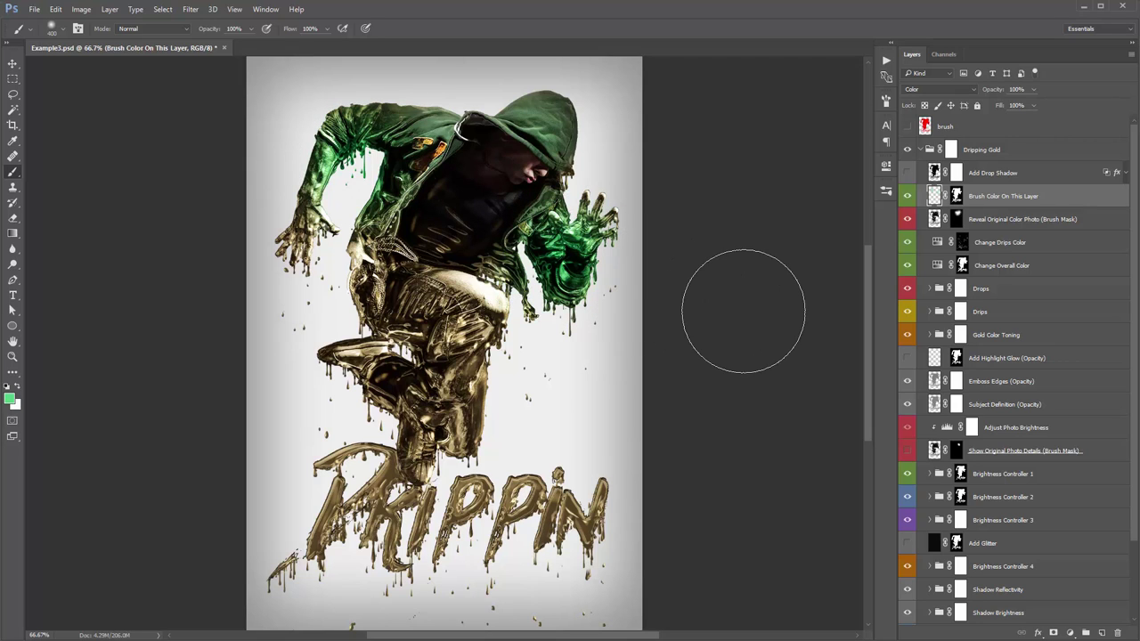
drag(360, 349, 396, 358)
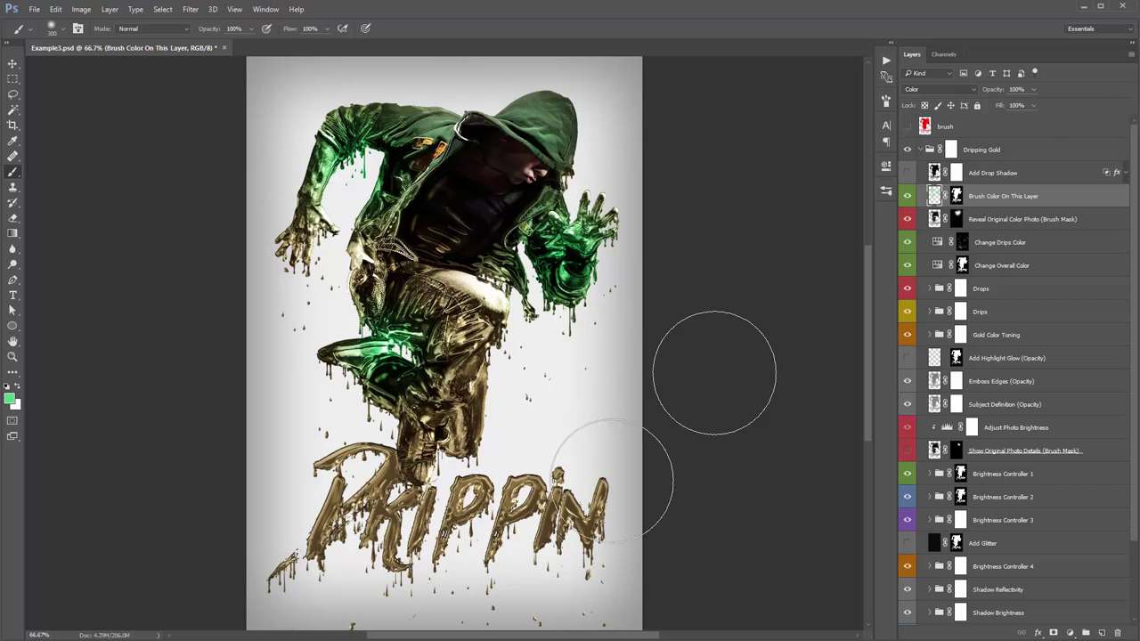
drag(599, 475, 578, 509)
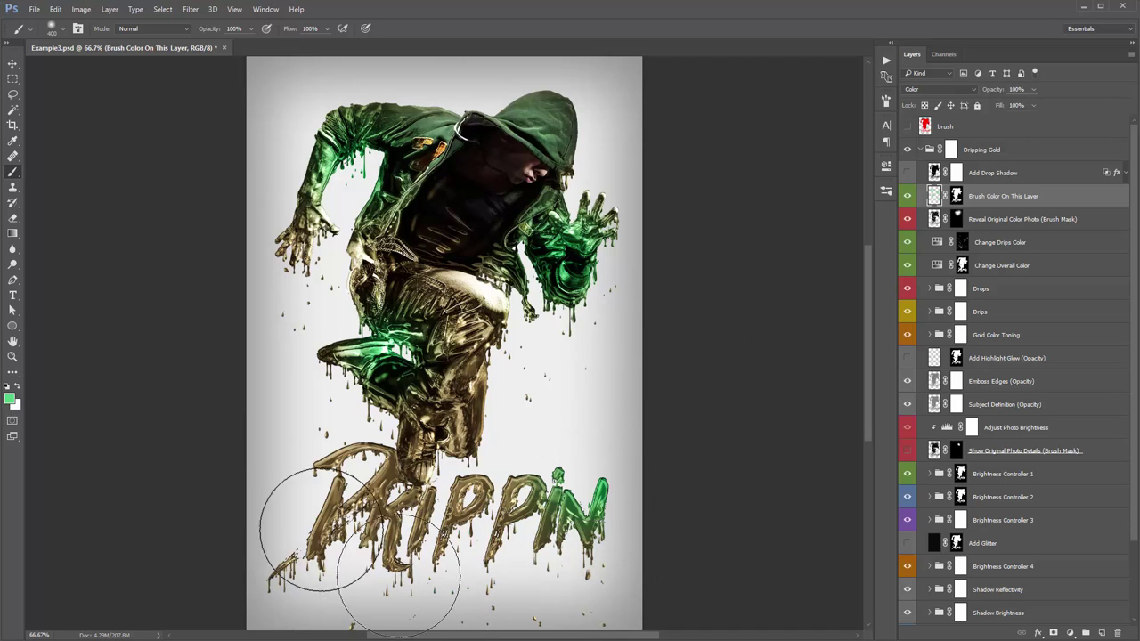
drag(316, 530, 293, 419)
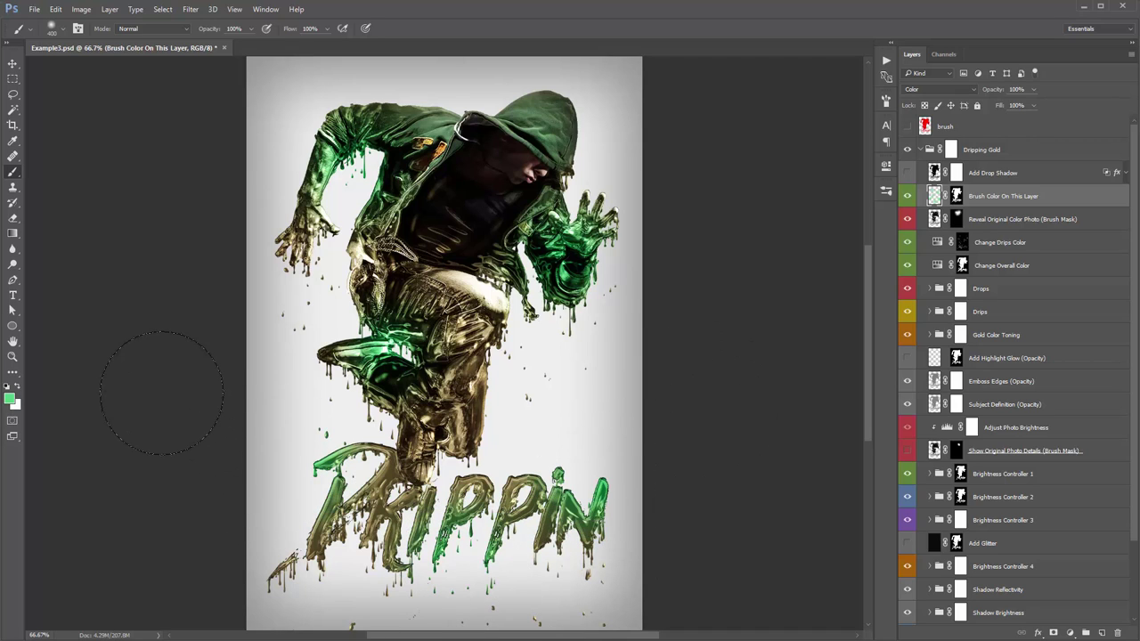
key(v)
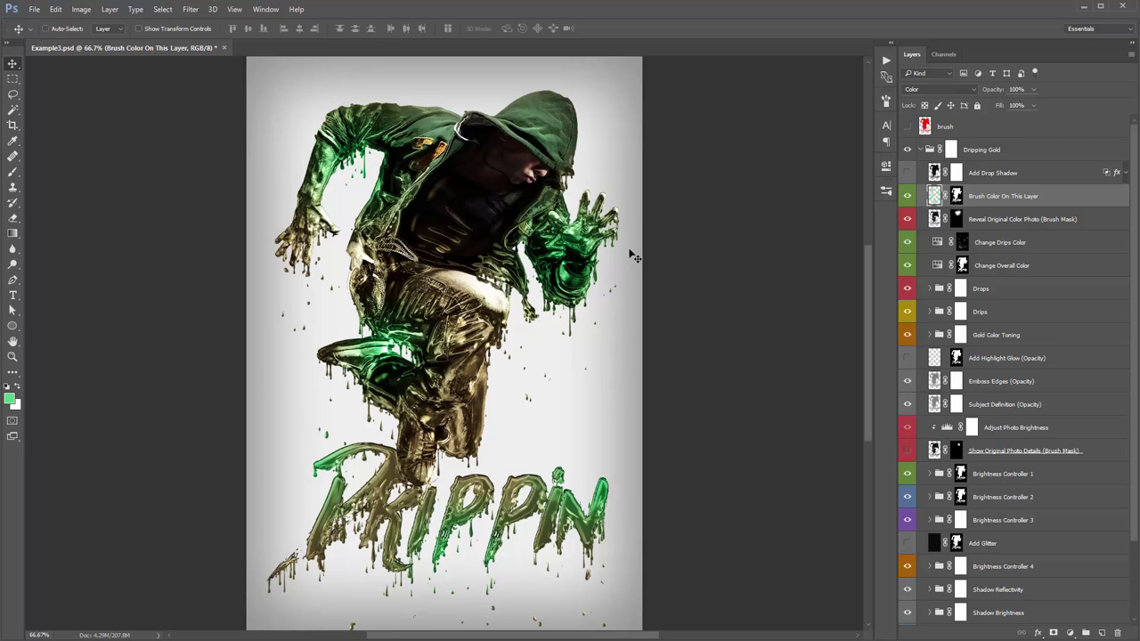
Try Hue/Saturation on the painted color with hue values of +137, 0 and +19, and discard the adjustment
key(ctrl+u)
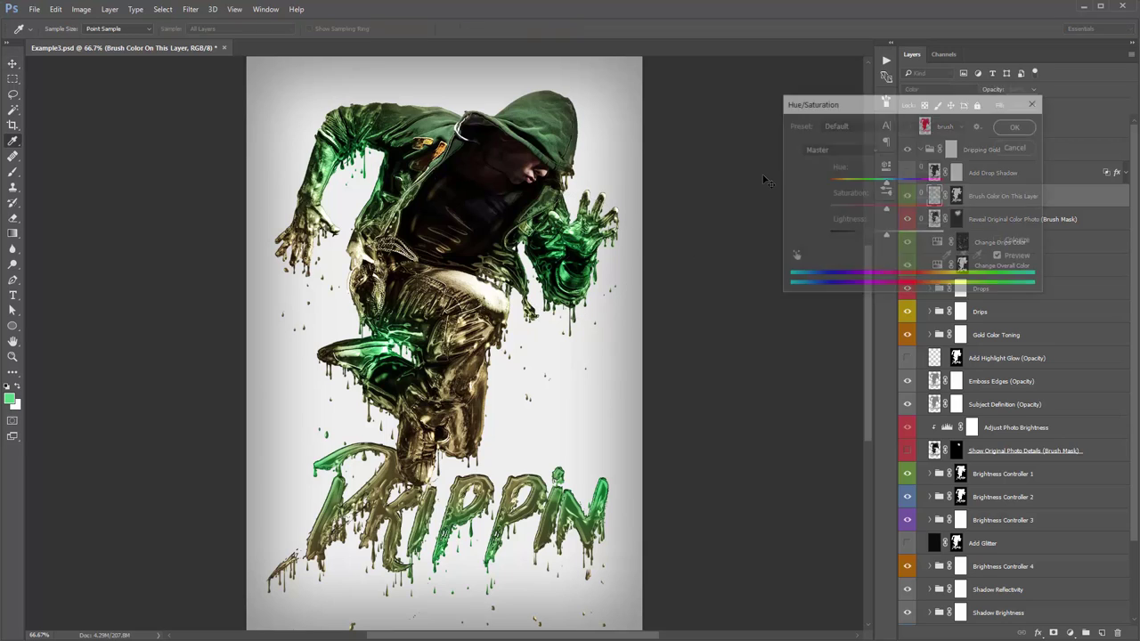
drag(876, 111, 739, 103)
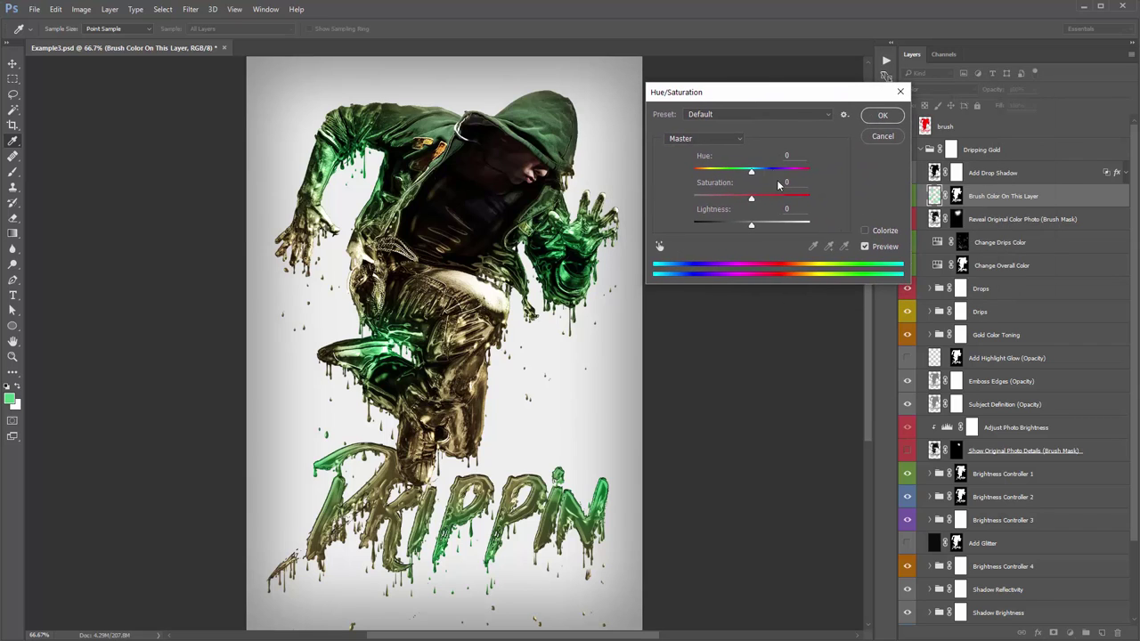
drag(754, 198, 799, 178)
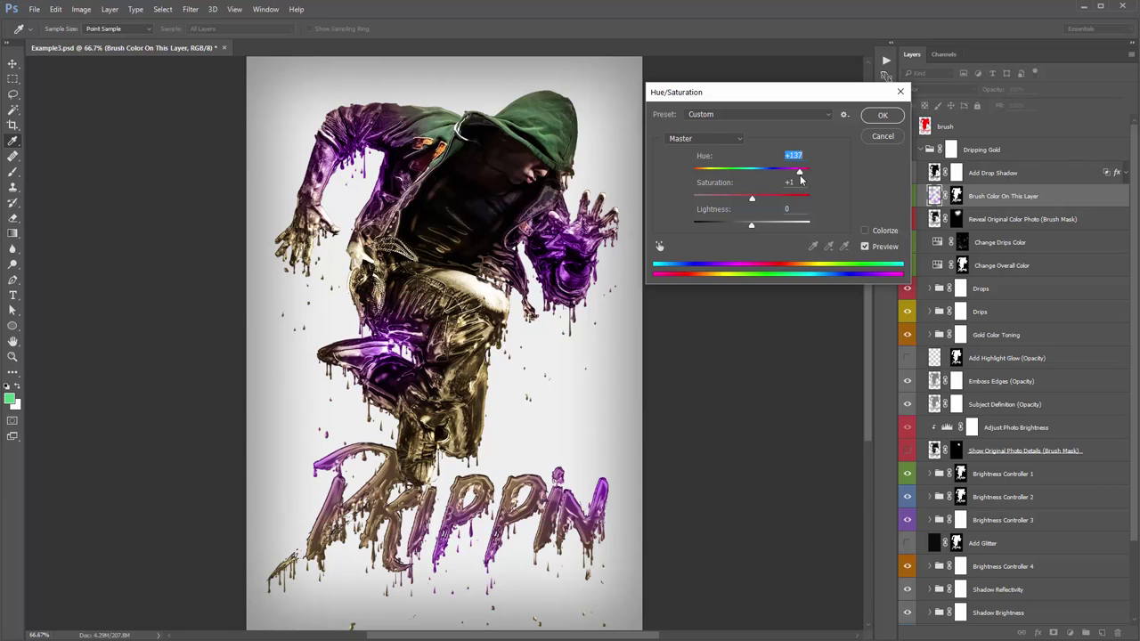
text(0)
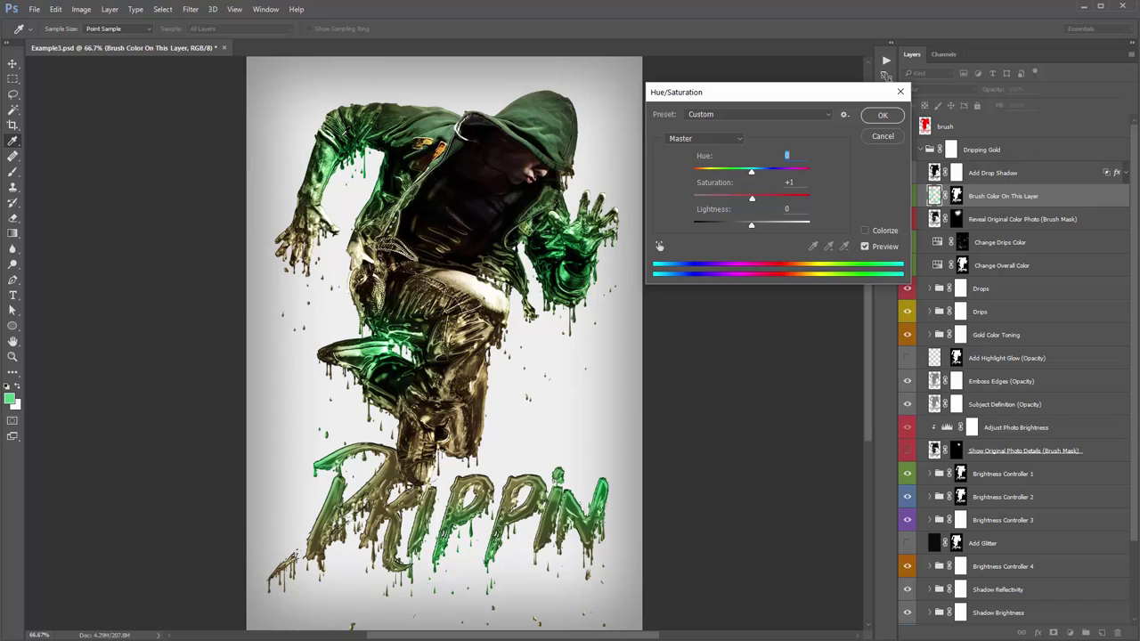
mouse_move(748, 175)
mouse_down()
mouse_move(711, 172)
mouse_move(762, 173)
mouse_up()
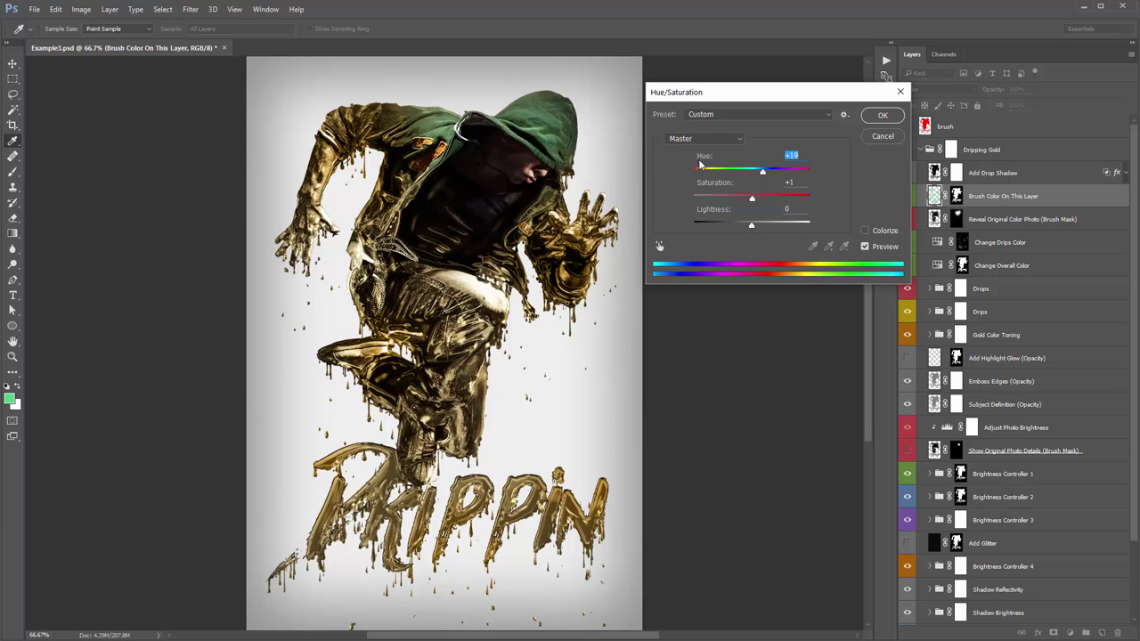
click(877, 137)
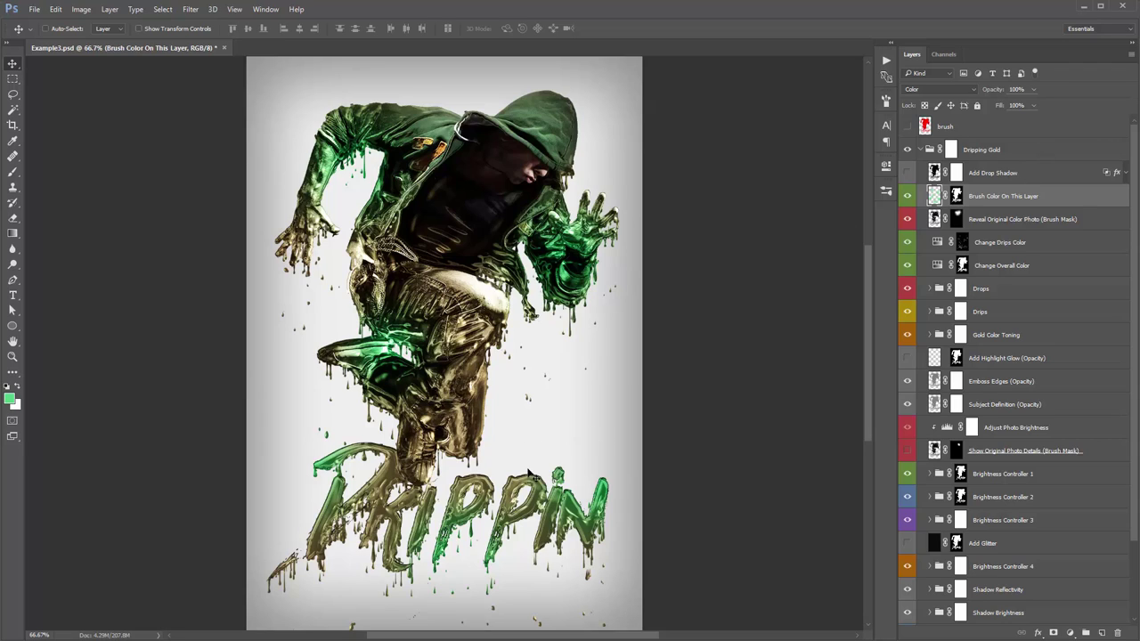
key(t)
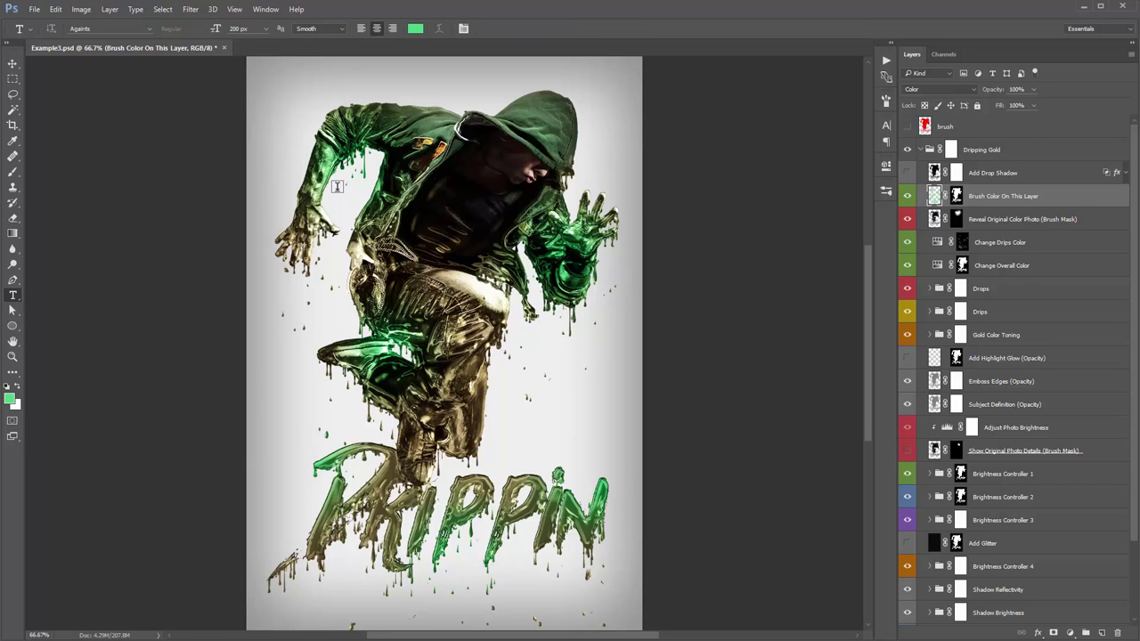
key(v)
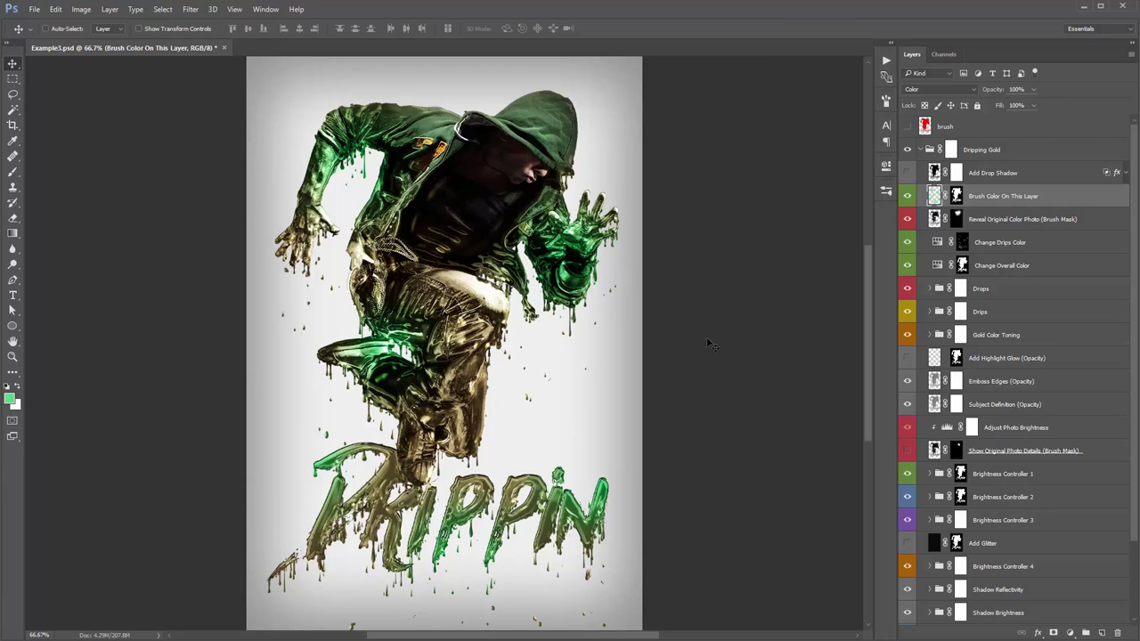
Add a Levels adjustment layer above Add Drop Shadow with input black 20 and white 232, and compare the image with and without it
click(996, 174)
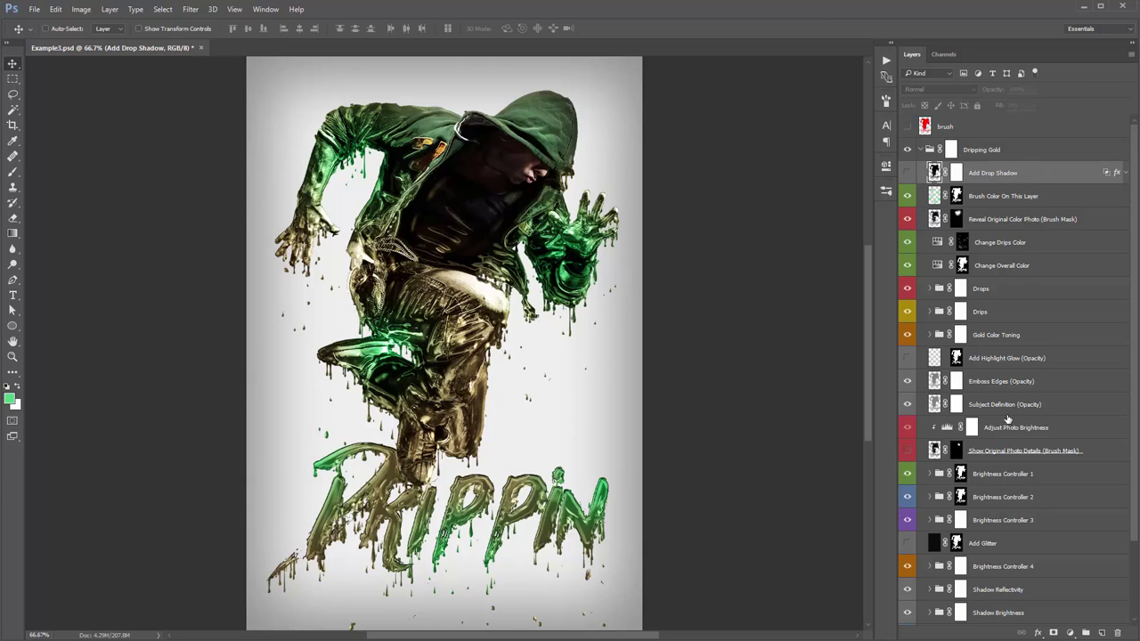
click(1071, 634)
click(1095, 432)
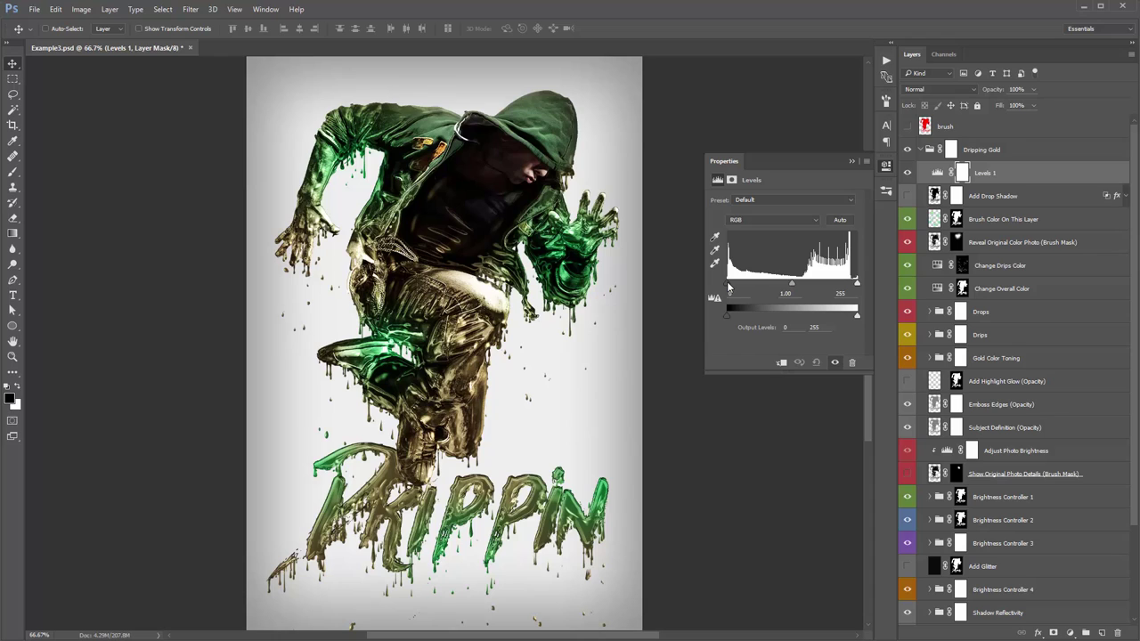
mouse_move(728, 287)
mouse_down()
mouse_move(755, 288)
mouse_move(740, 287)
mouse_up()
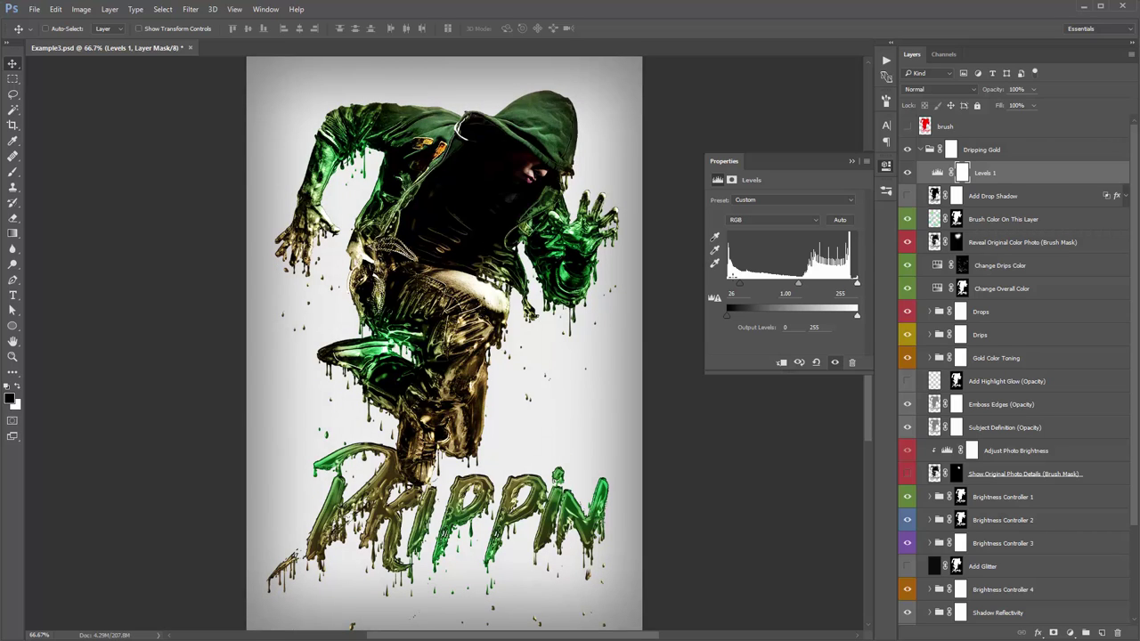
mouse_move(737, 289)
mouse_down()
mouse_move(726, 288)
mouse_move(738, 287)
mouse_up()
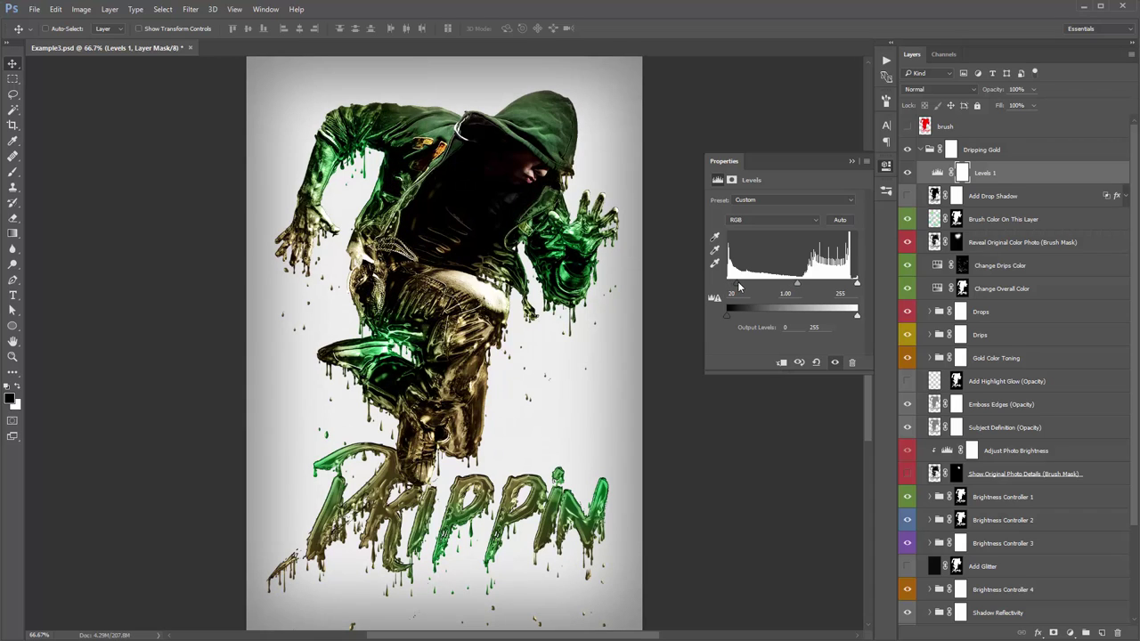
drag(859, 285, 847, 286)
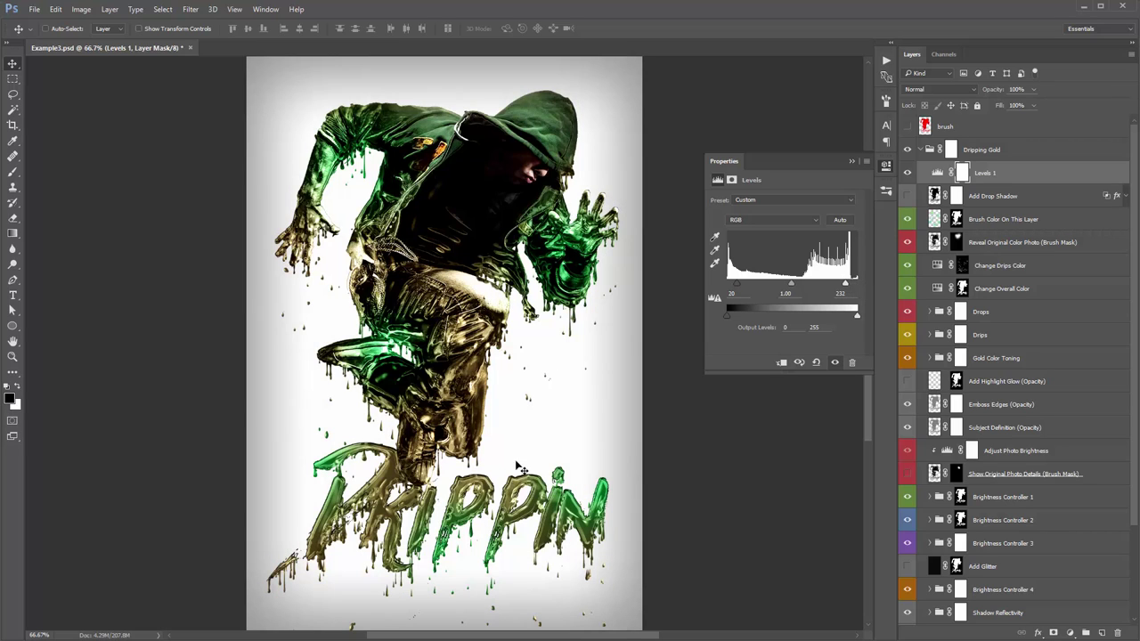
click(907, 174)
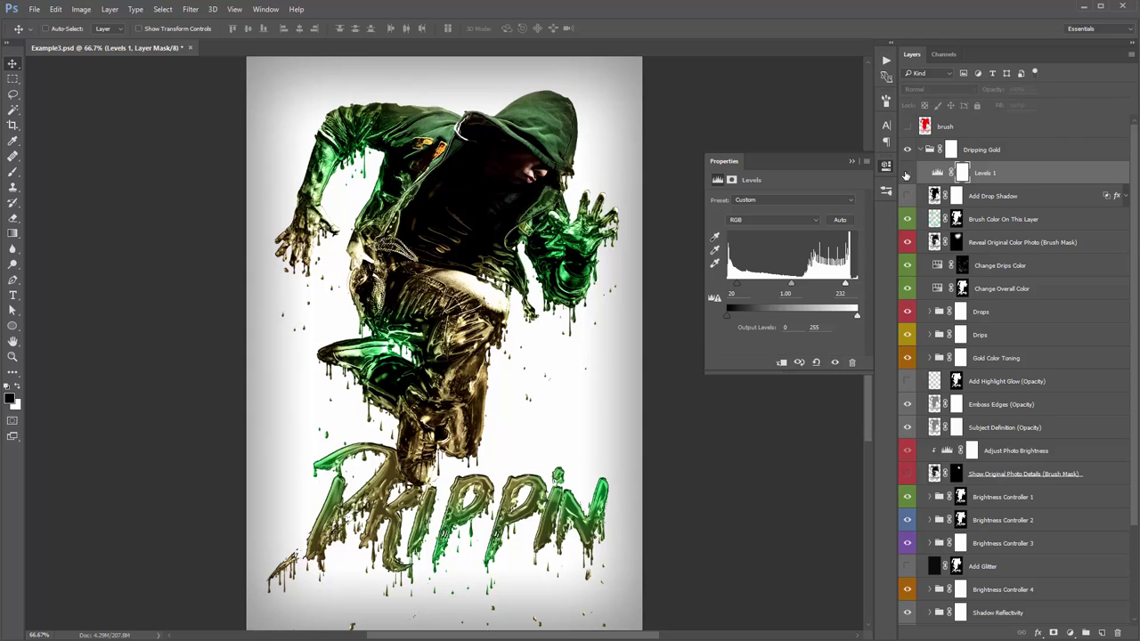
click(906, 174)
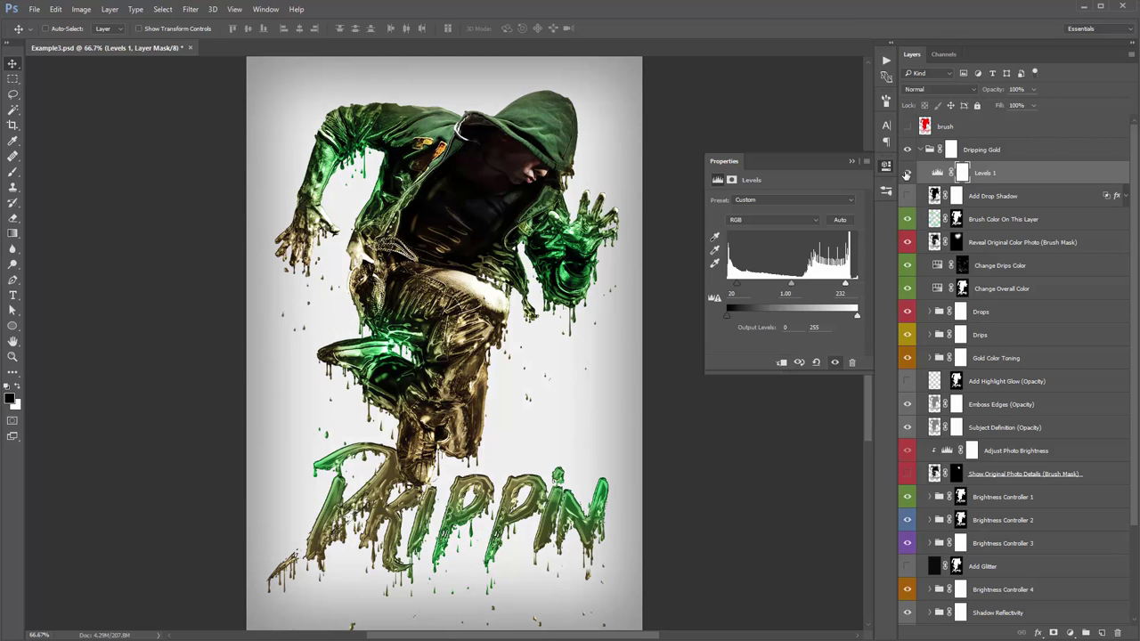
click(907, 173)
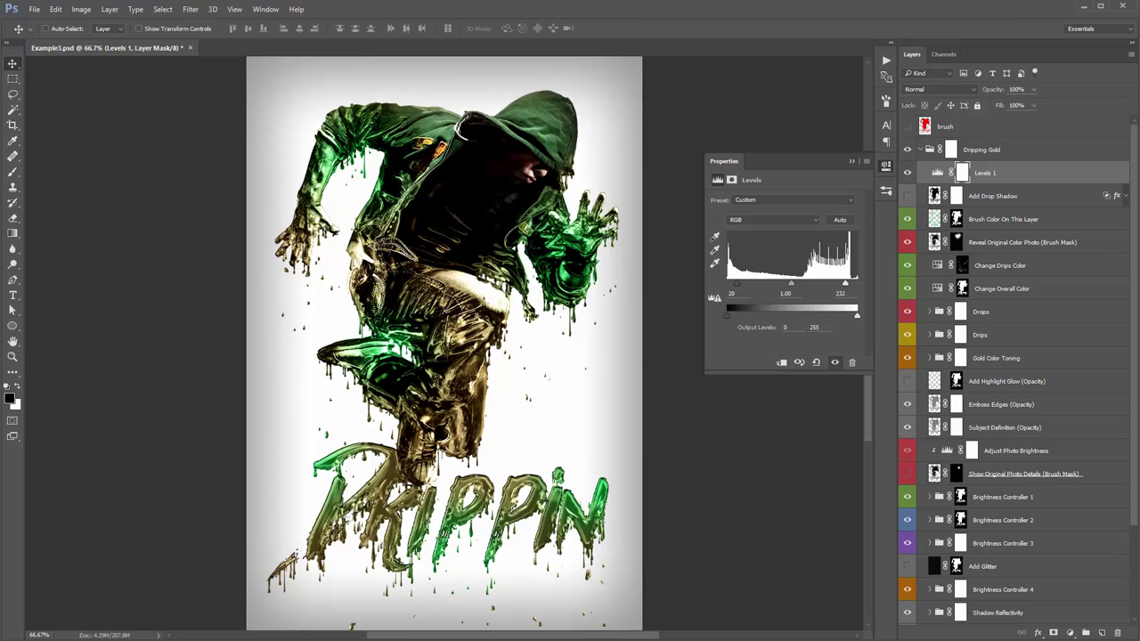
click(852, 162)
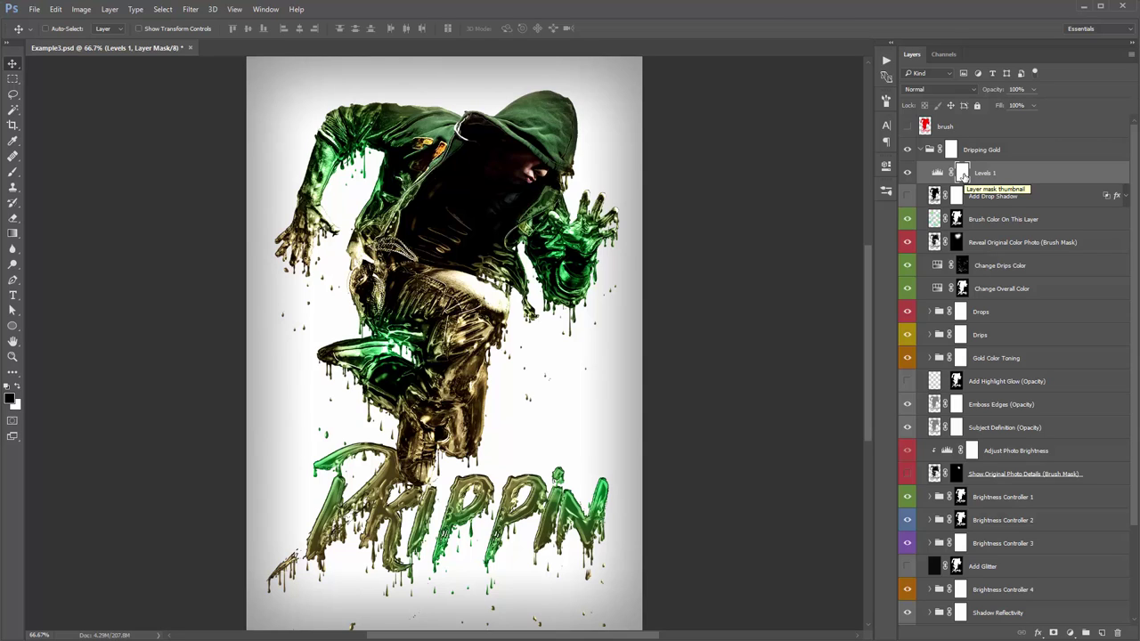
Invert the Levels layer mask to black and paint white over the Drippin text with a soft brush reduced to 175 px
key(ctrl+i)
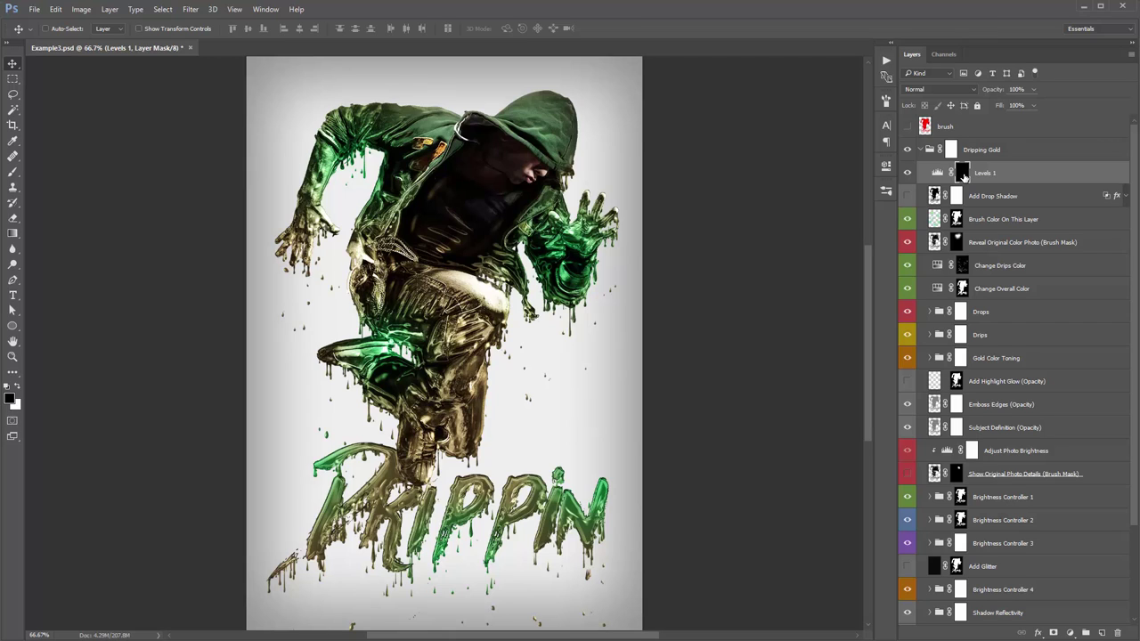
key(b)
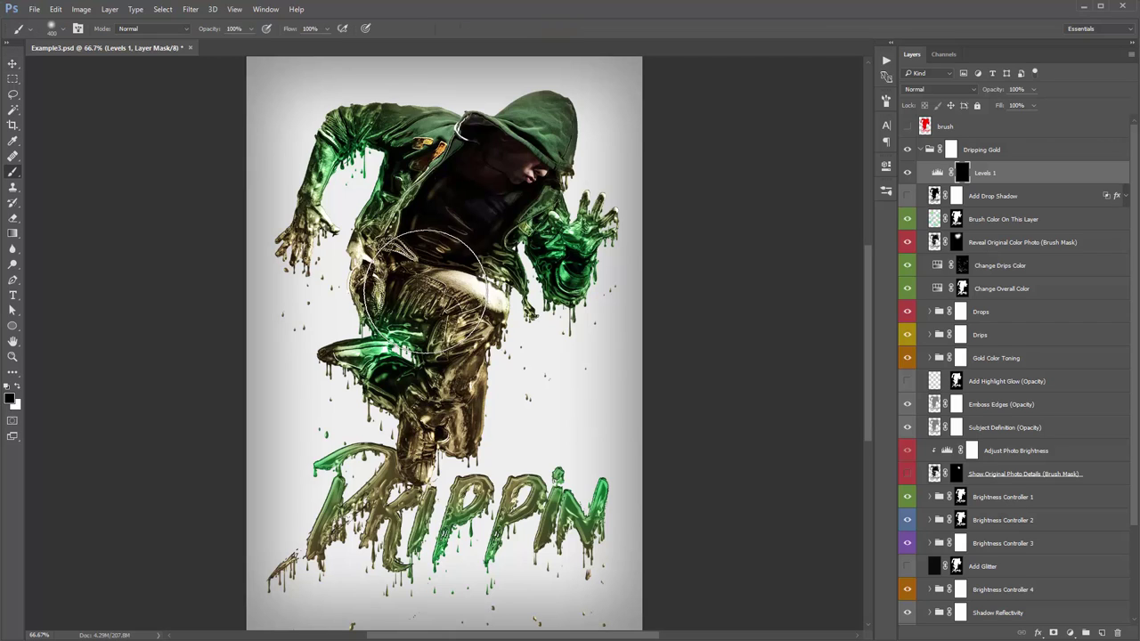
click(17, 390)
key(bracketleft)
key(bracketleft)
key(bracketleft)
key(bracketleft)
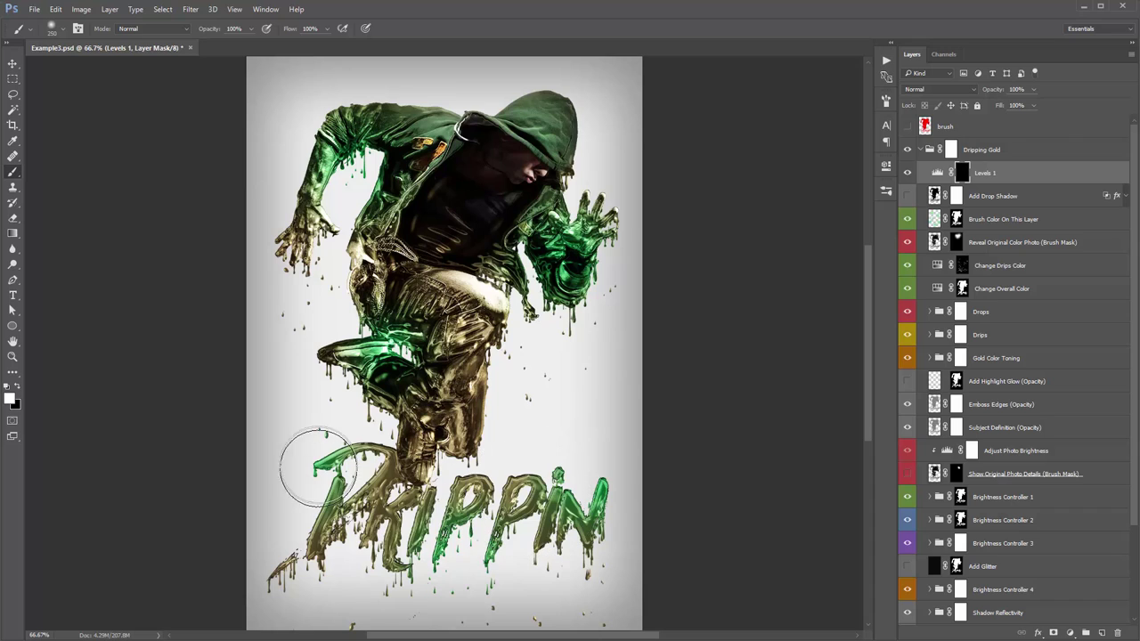
mouse_move(315, 463)
mouse_down()
mouse_move(367, 464)
mouse_move(335, 506)
mouse_move(331, 526)
mouse_move(365, 528)
mouse_move(350, 548)
mouse_move(385, 521)
mouse_move(455, 508)
mouse_move(431, 530)
mouse_move(467, 530)
mouse_move(458, 521)
mouse_move(480, 517)
mouse_move(462, 508)
mouse_move(550, 514)
mouse_up()
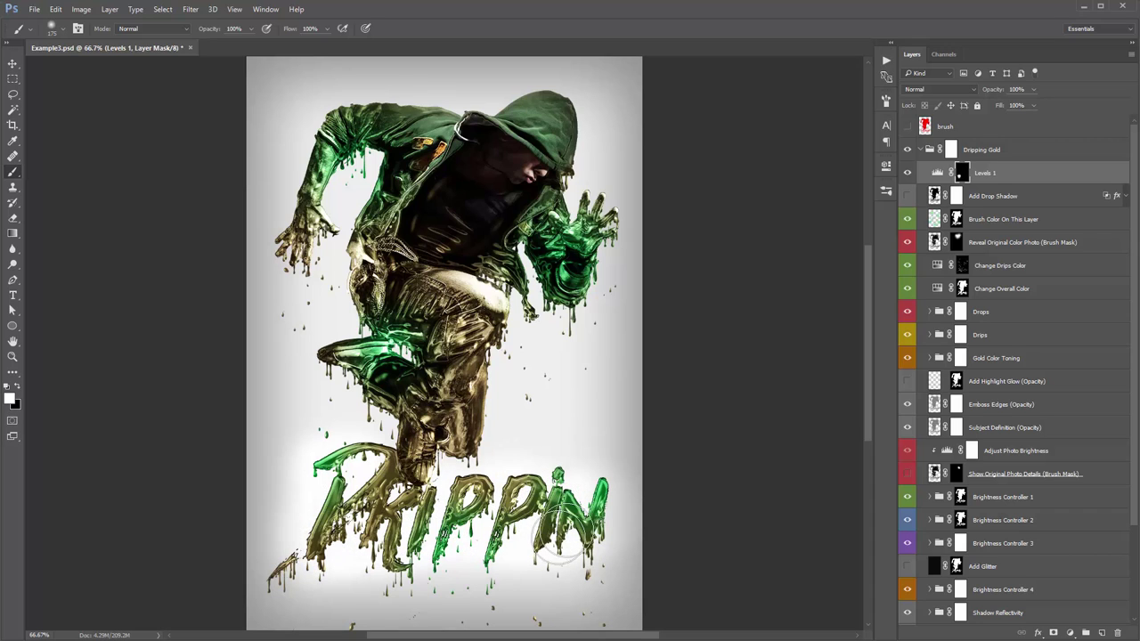
mouse_move(327, 481)
mouse_down()
mouse_move(280, 568)
mouse_move(323, 528)
mouse_move(442, 499)
mouse_move(468, 478)
mouse_up()
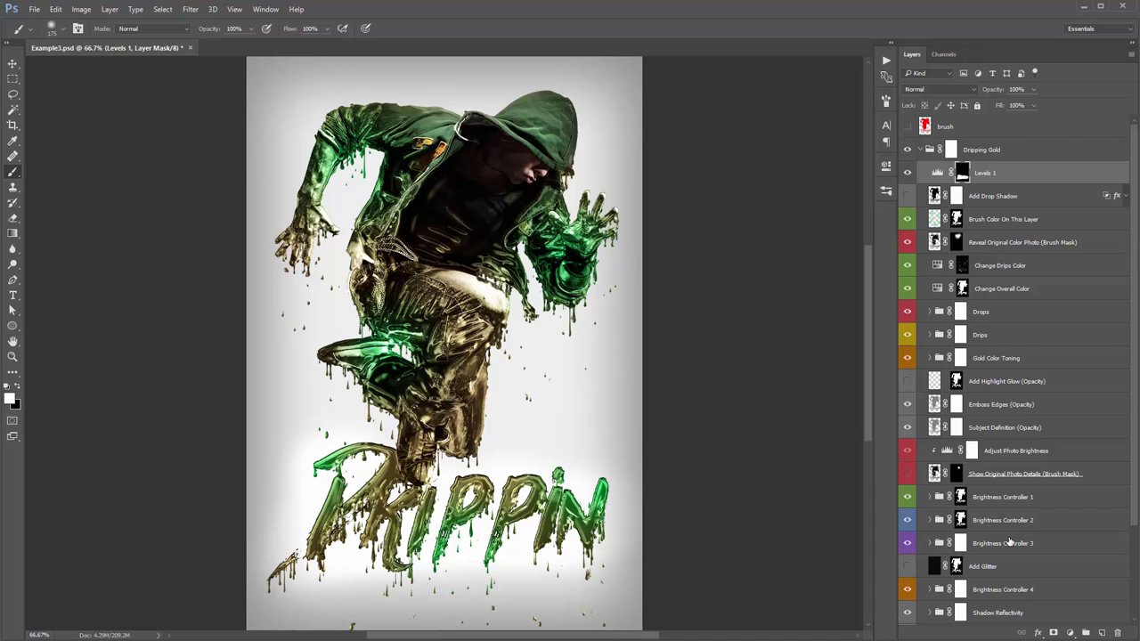
Load the Add Drop Shadow layer's outline as a selection and clear the selection
scroll(1005, 543, down, 3)
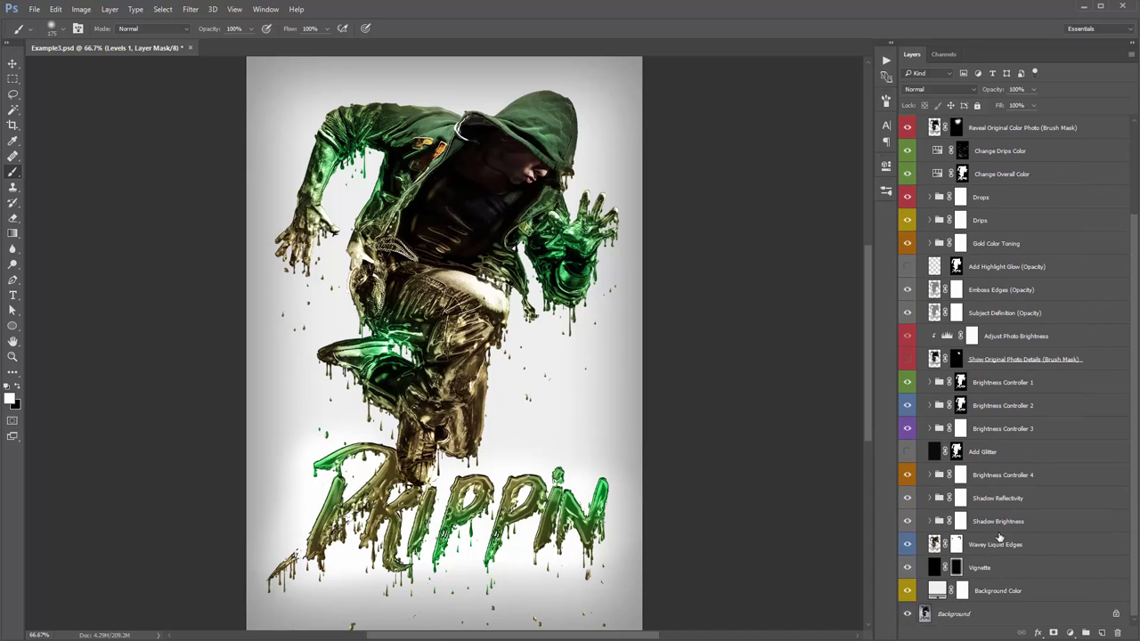
scroll(938, 557, up, 3)
key(v)
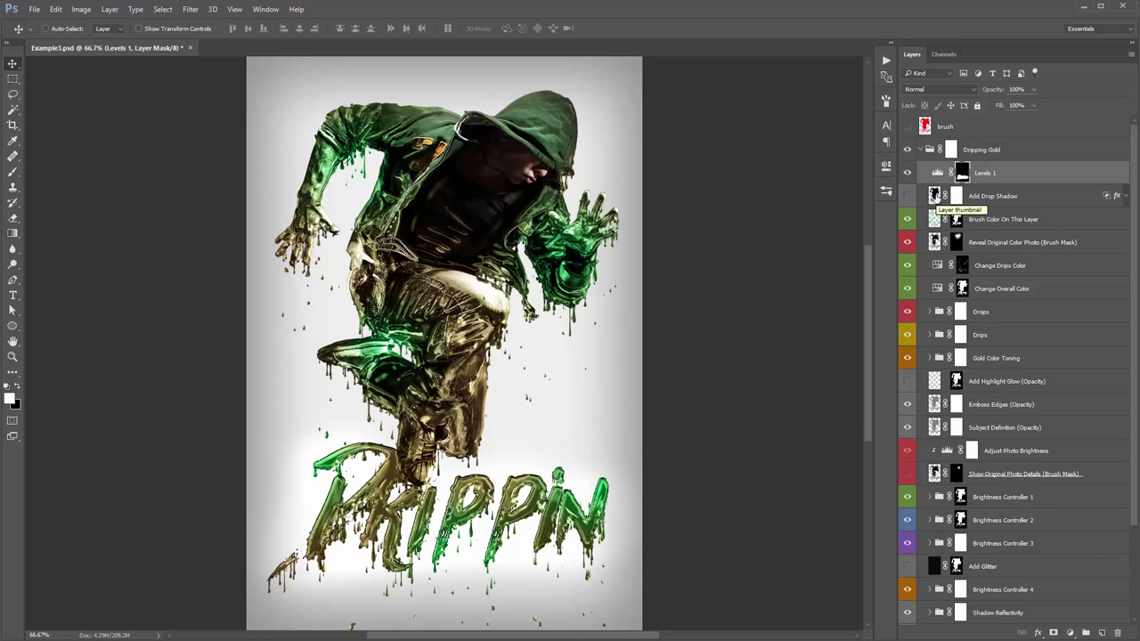
key(ctrl)
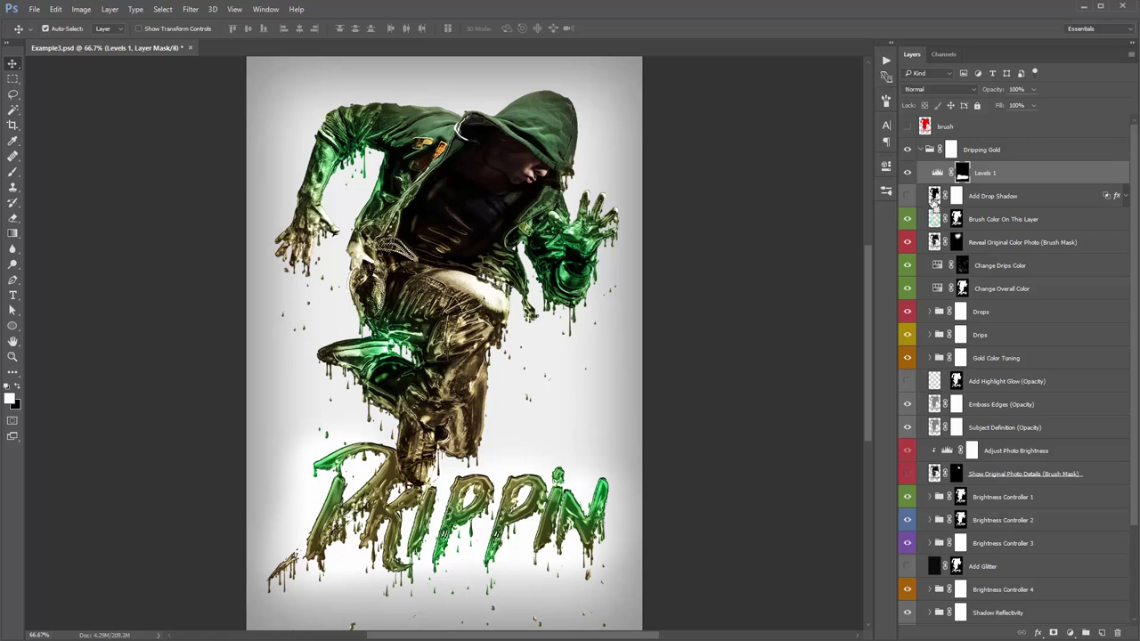
ctrl+click(934, 197)
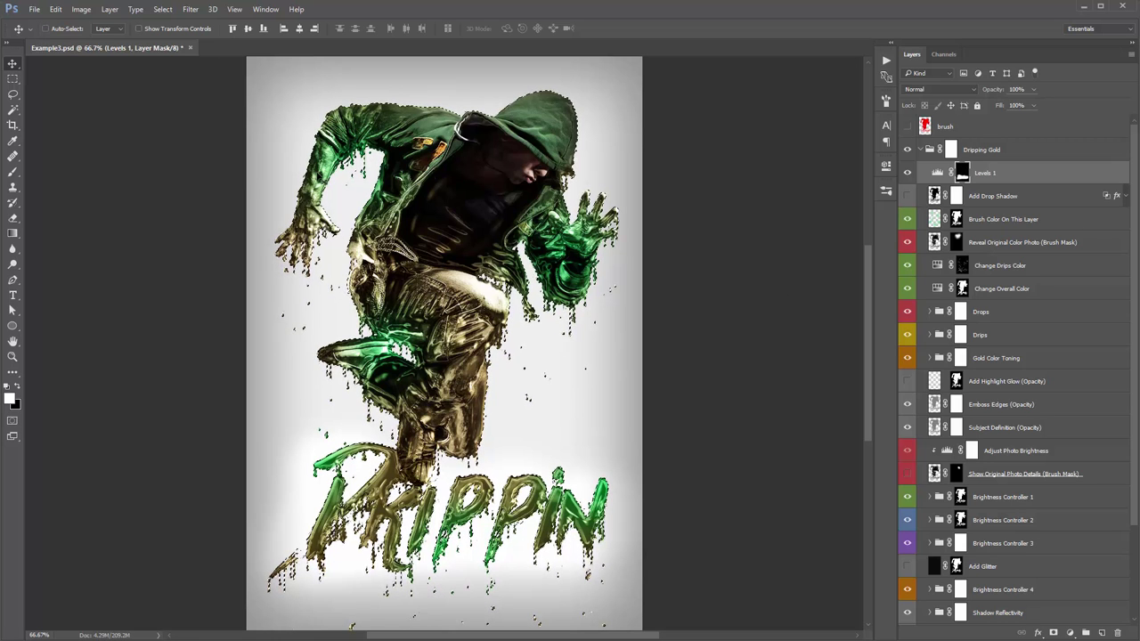
key(ctrl+d)
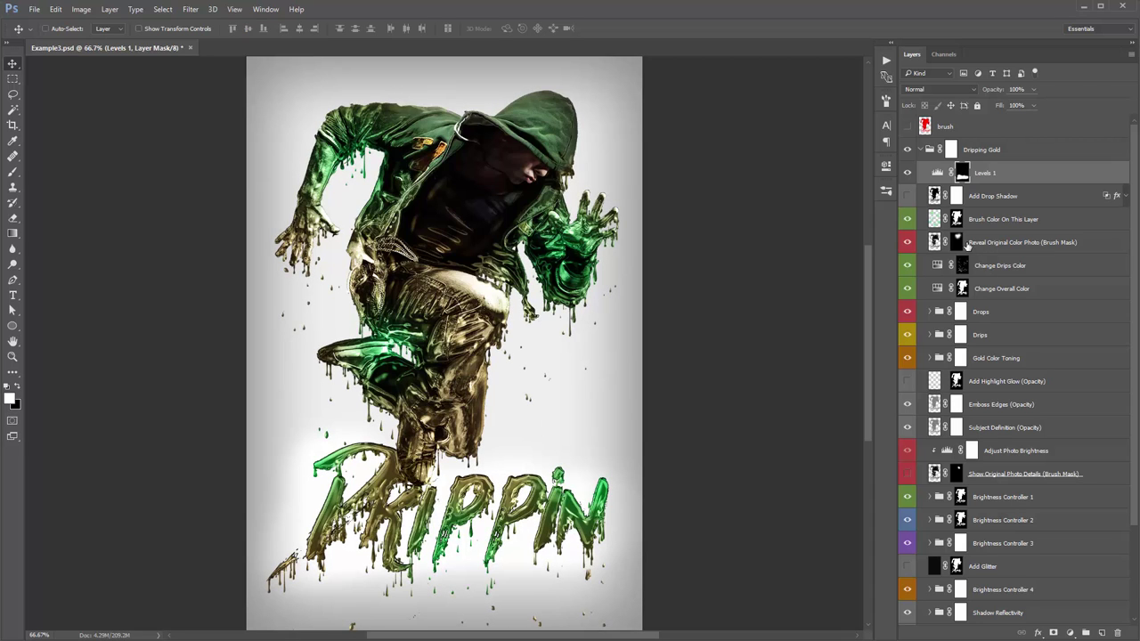
Load the Brush Color On This Layer mask as a selection around the man, drips and text
key(ctrl)
ctrl+click(960, 223)
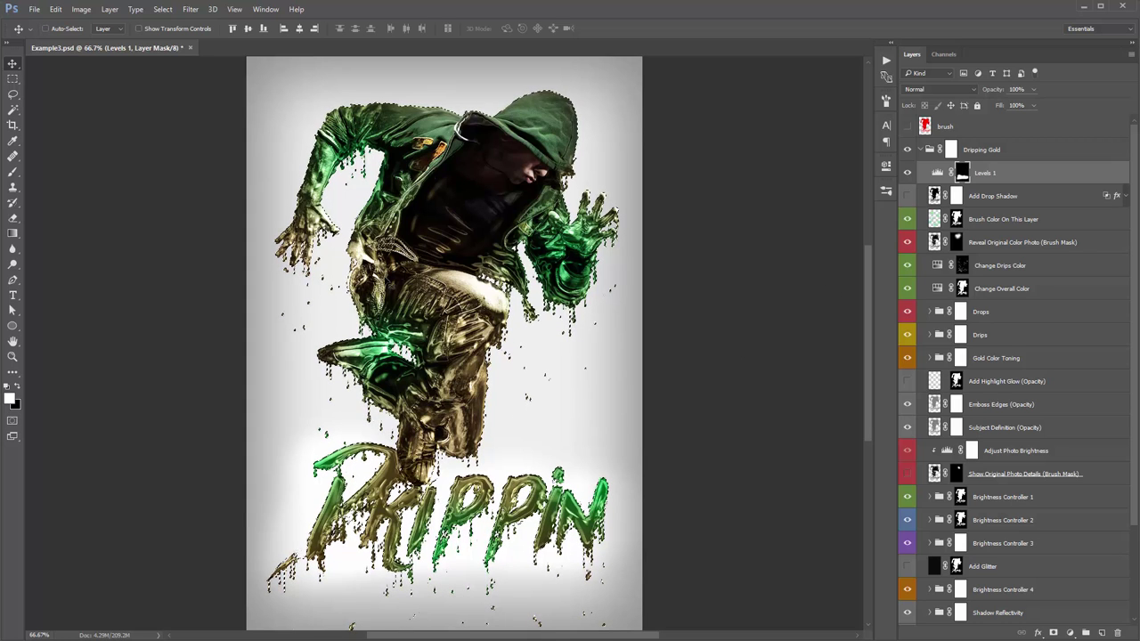
key(ctrl+d)
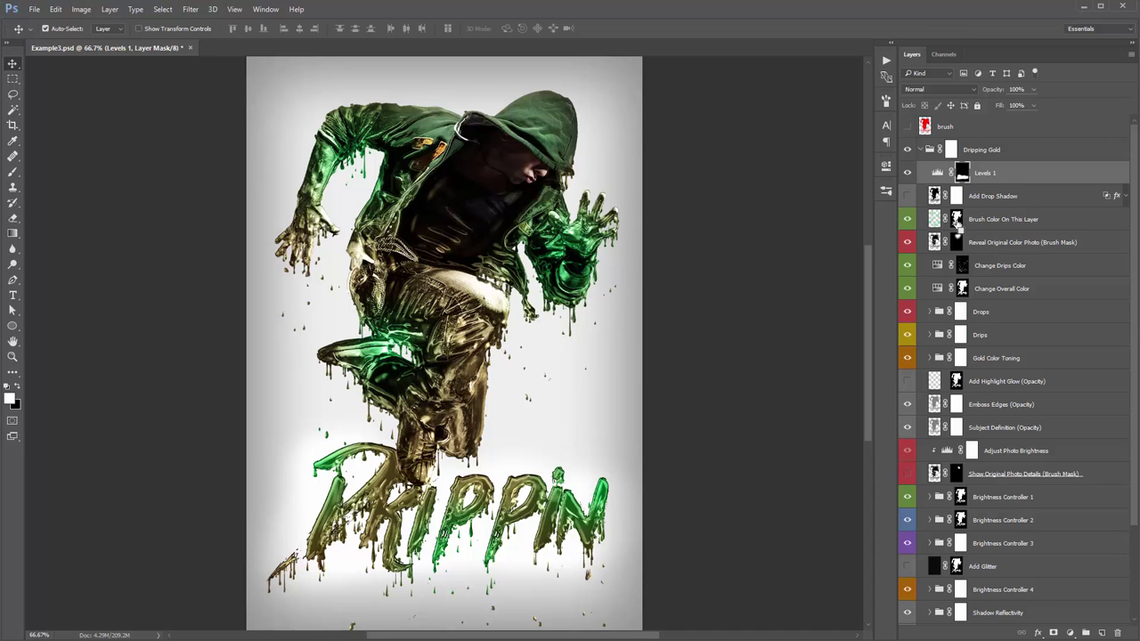
ctrl+click(957, 221)
key(ctrl+d)
ctrl+click(957, 220)
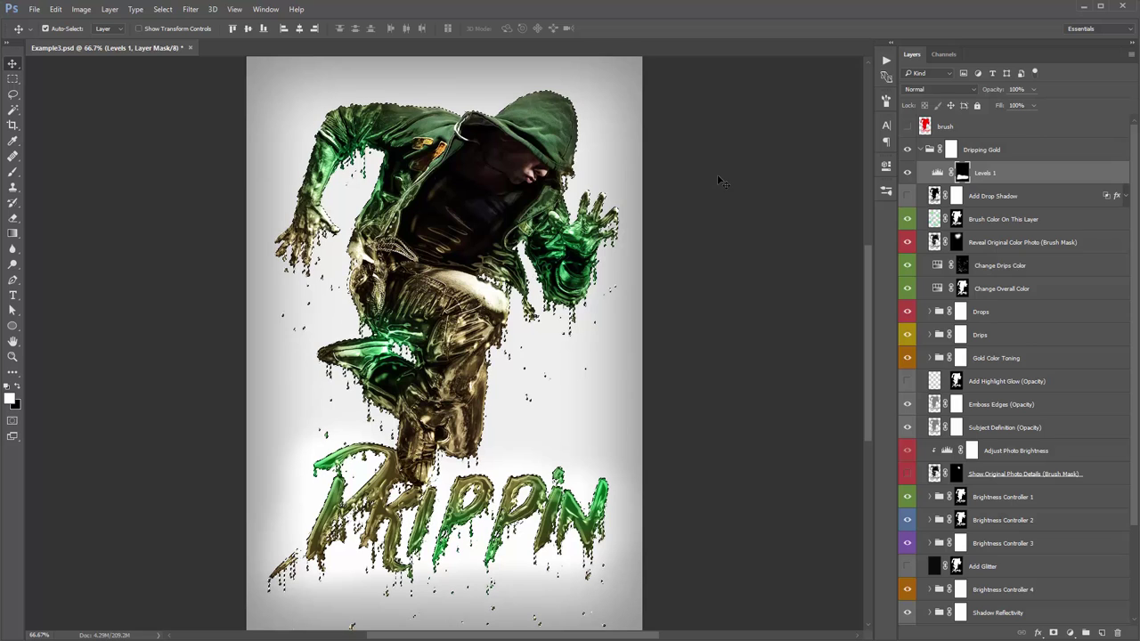
Group the Levels 1 layer, mask the group with the loaded selection, and inspect the group mask and the Levels mask
key(ctrl+g)
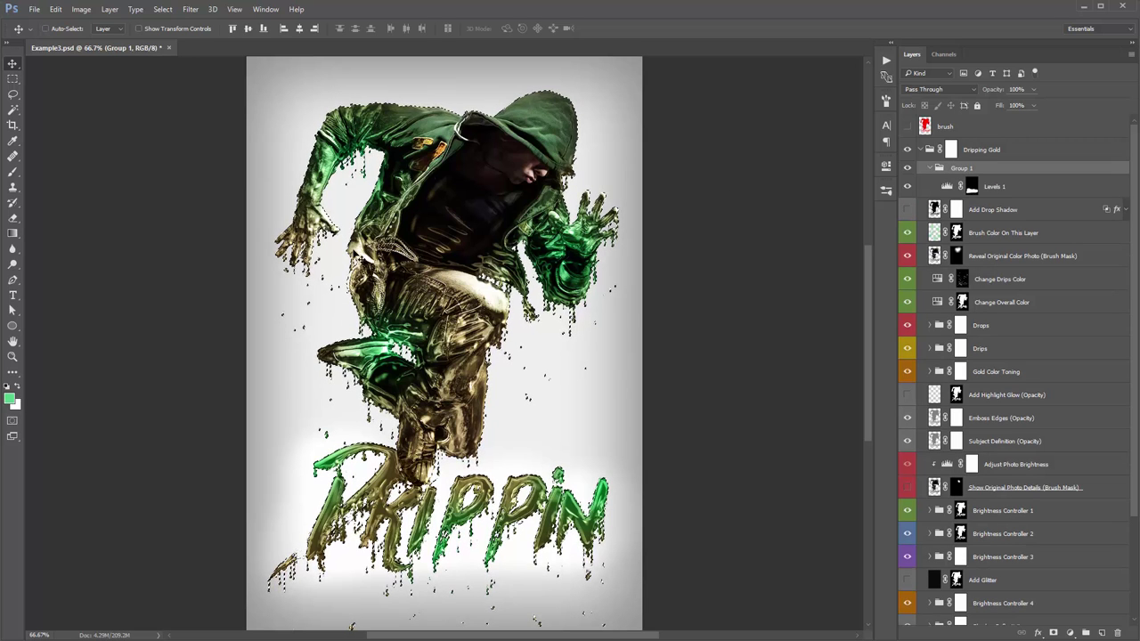
click(1053, 633)
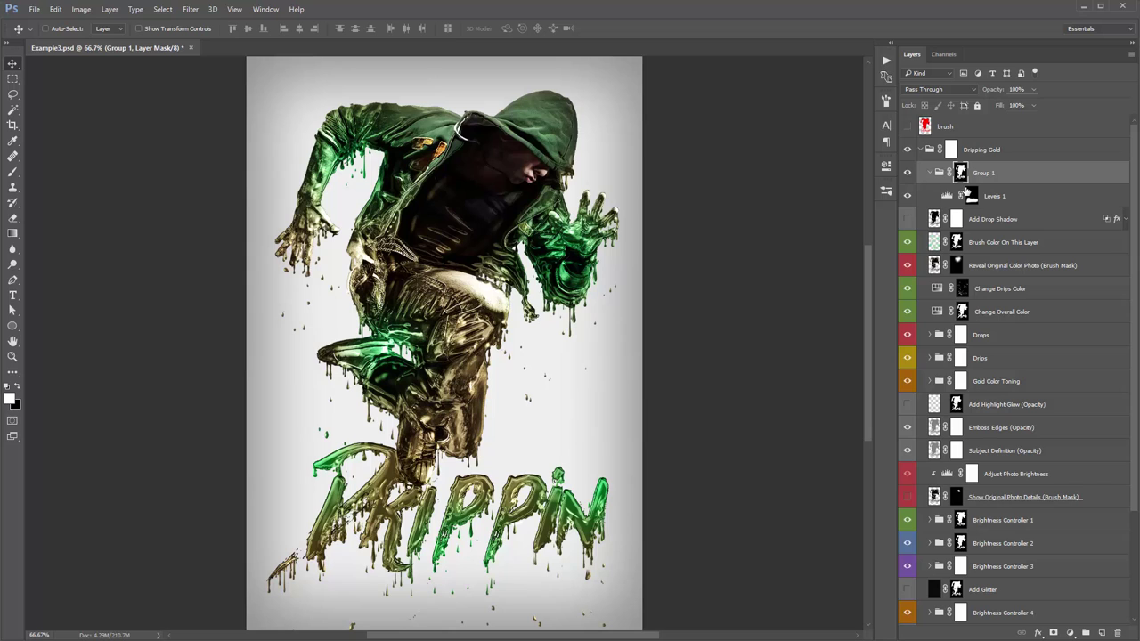
click(991, 200)
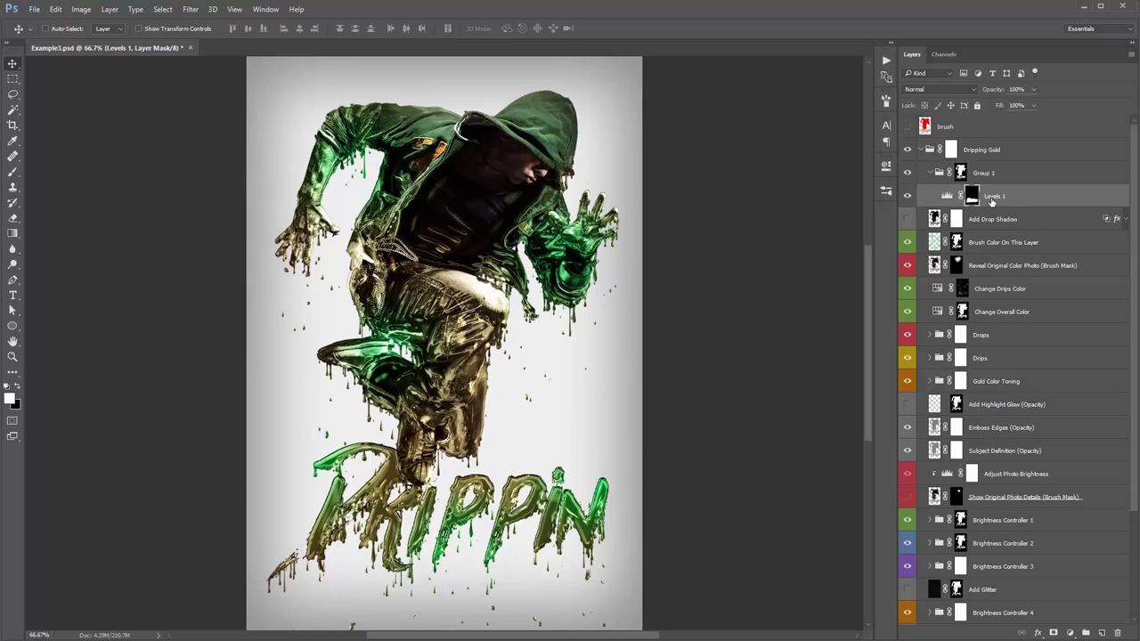
click(960, 174)
alt+click(960, 174)
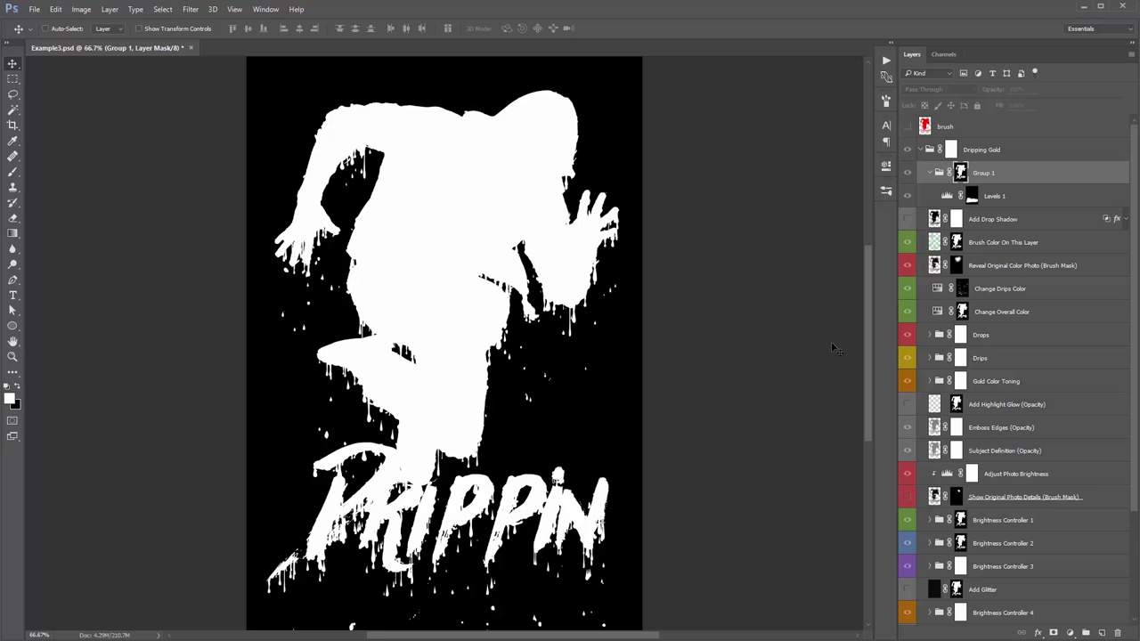
alt+shift+click(949, 196)
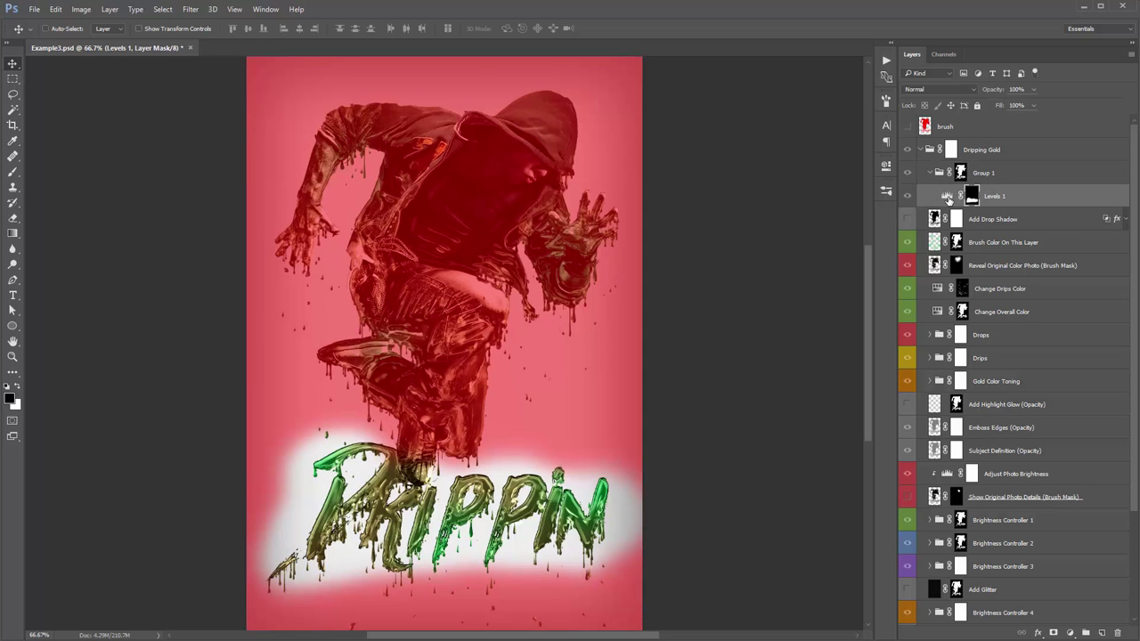
Set the Levels 1 white input level to 218 and collapse its group
click(949, 197)
double_click(949, 198)
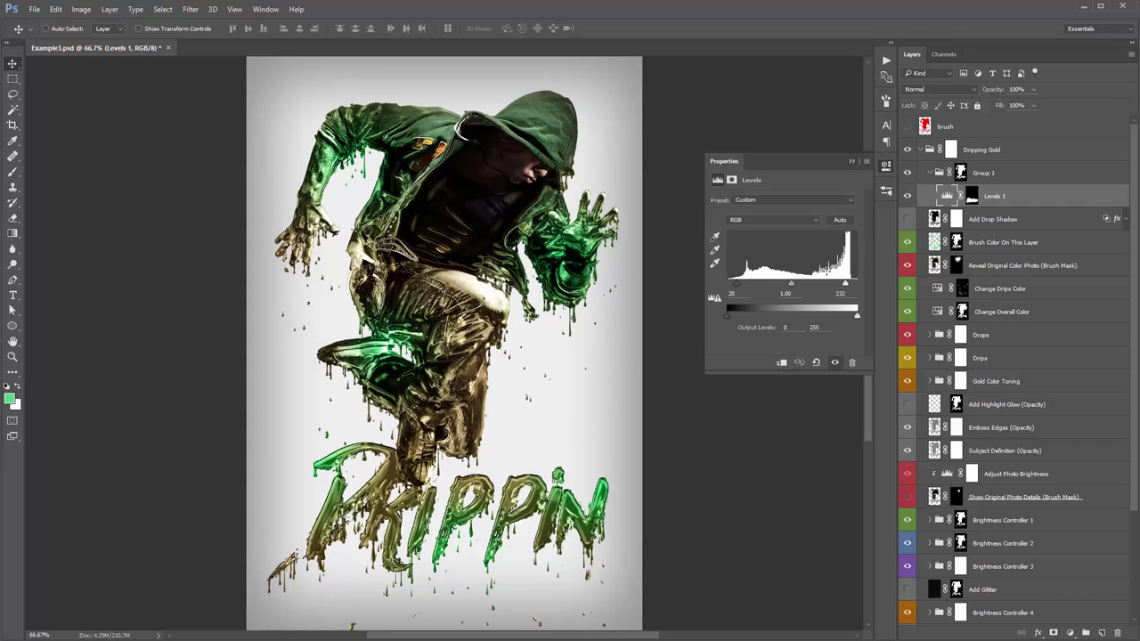
drag(841, 282, 789, 285)
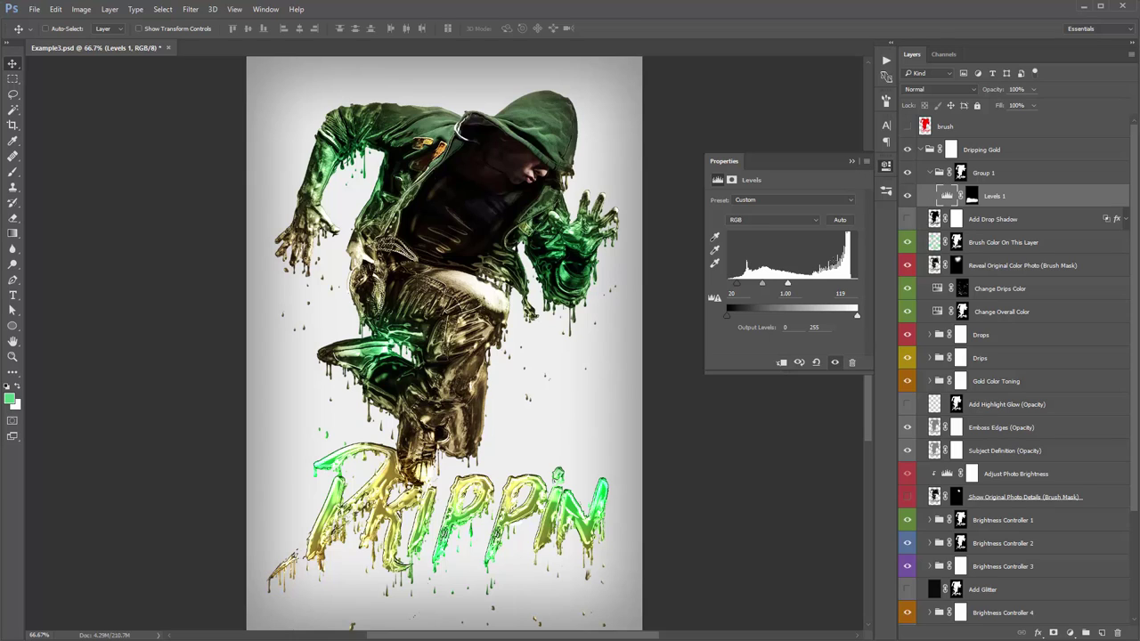
drag(787, 287, 839, 287)
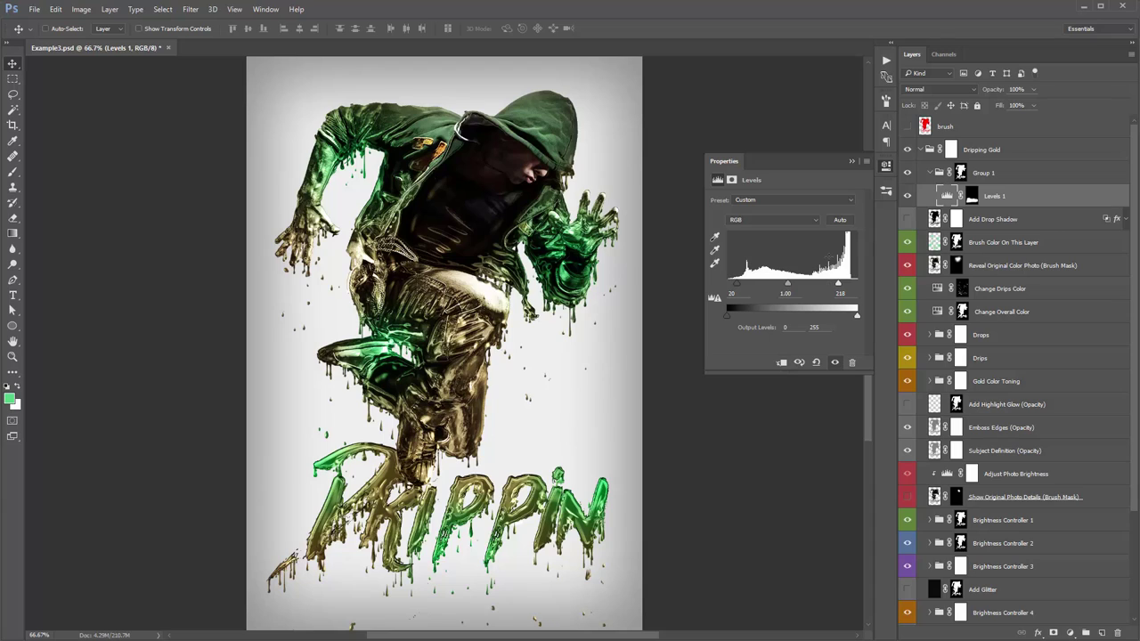
click(852, 162)
click(929, 172)
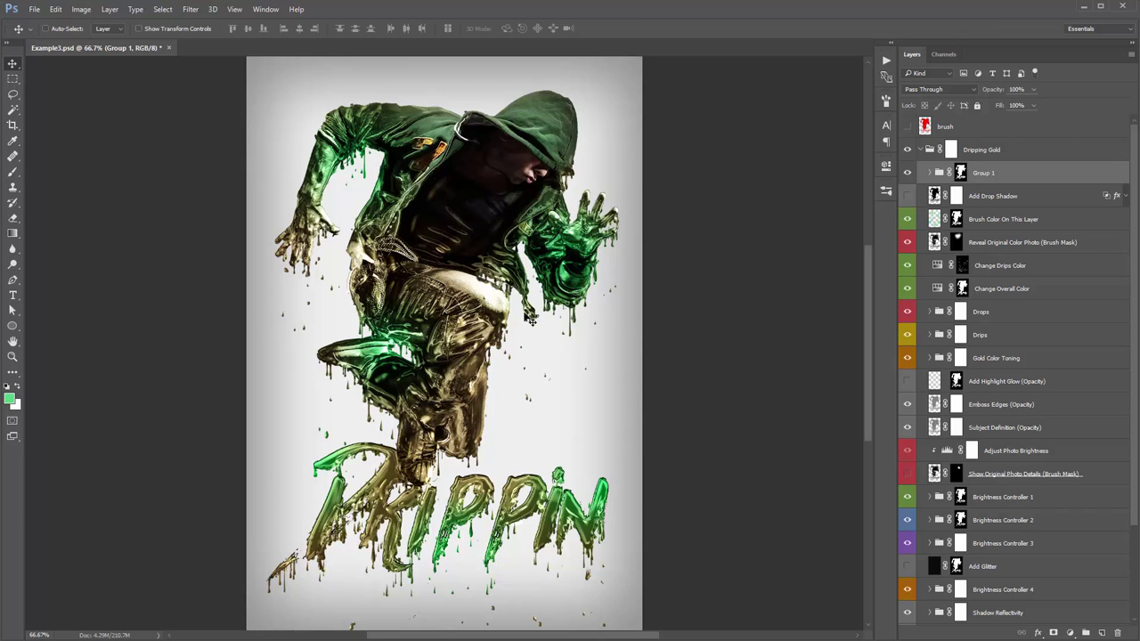
Change the Background Color fill to green #519d7c
scroll(997, 452, down, 2)
scroll(998, 452, down, 1)
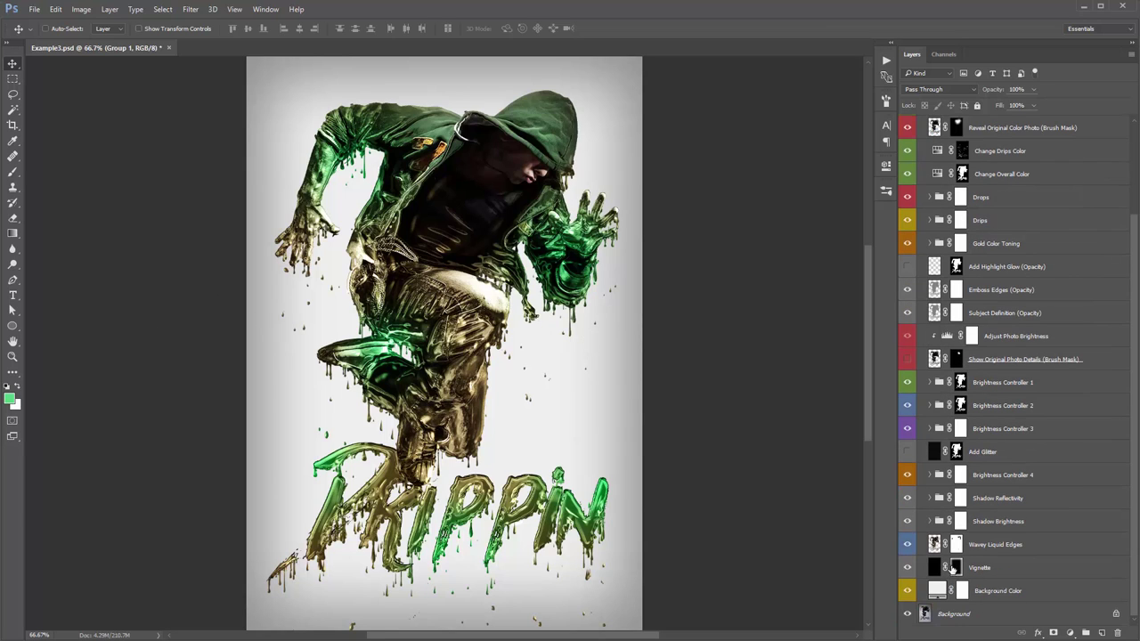
double_click(937, 590)
click(948, 229)
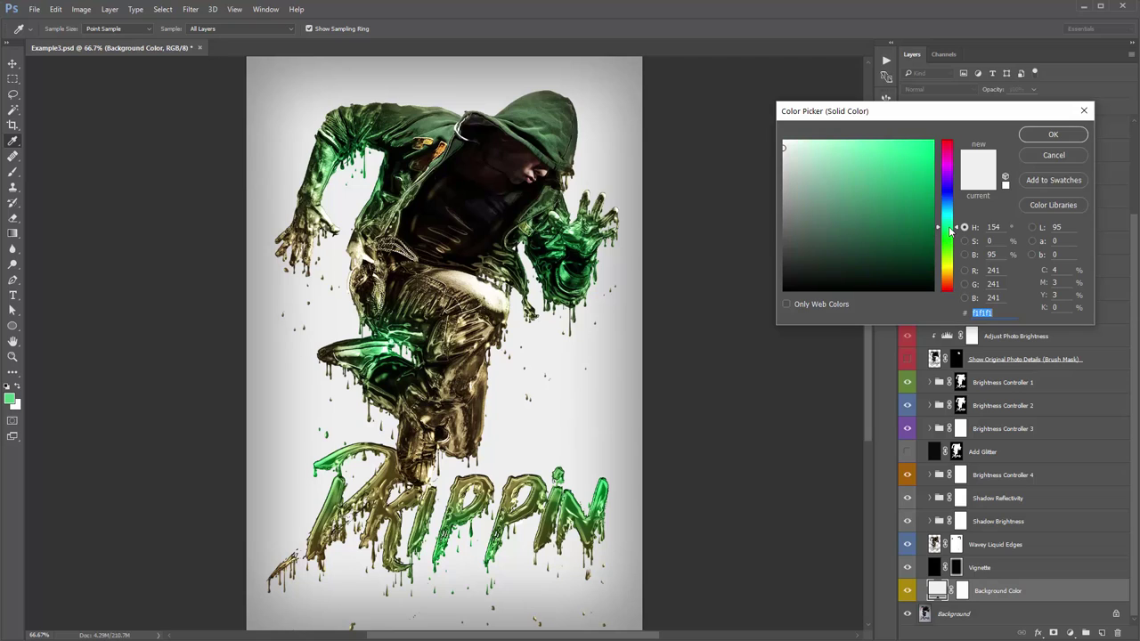
drag(859, 233, 860, 181)
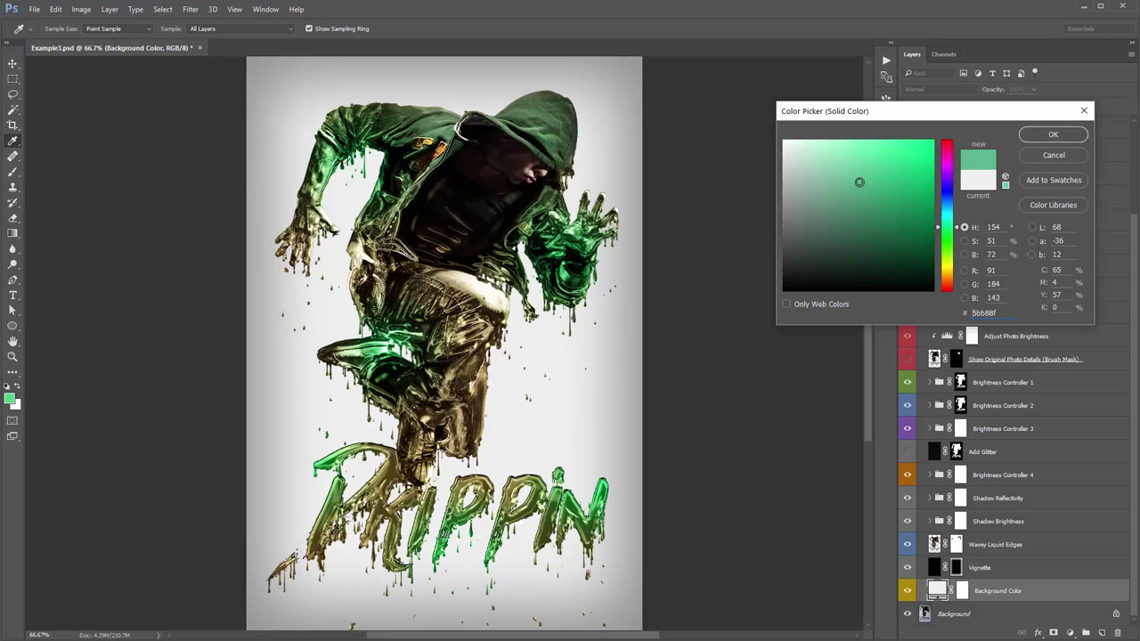
click(855, 197)
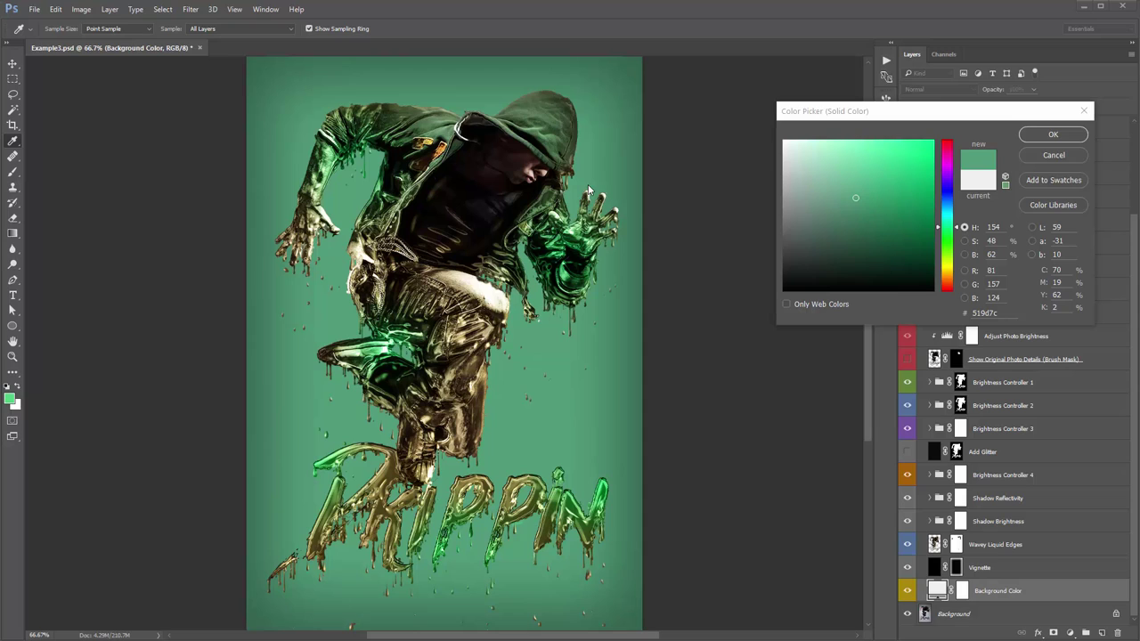
click(1037, 138)
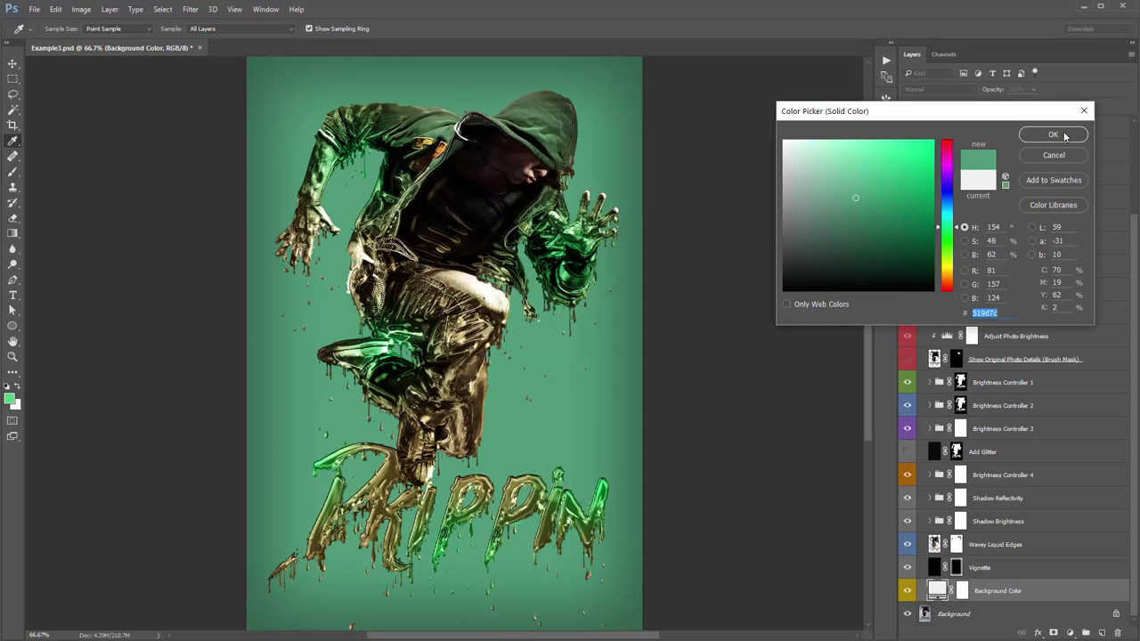
click(1053, 137)
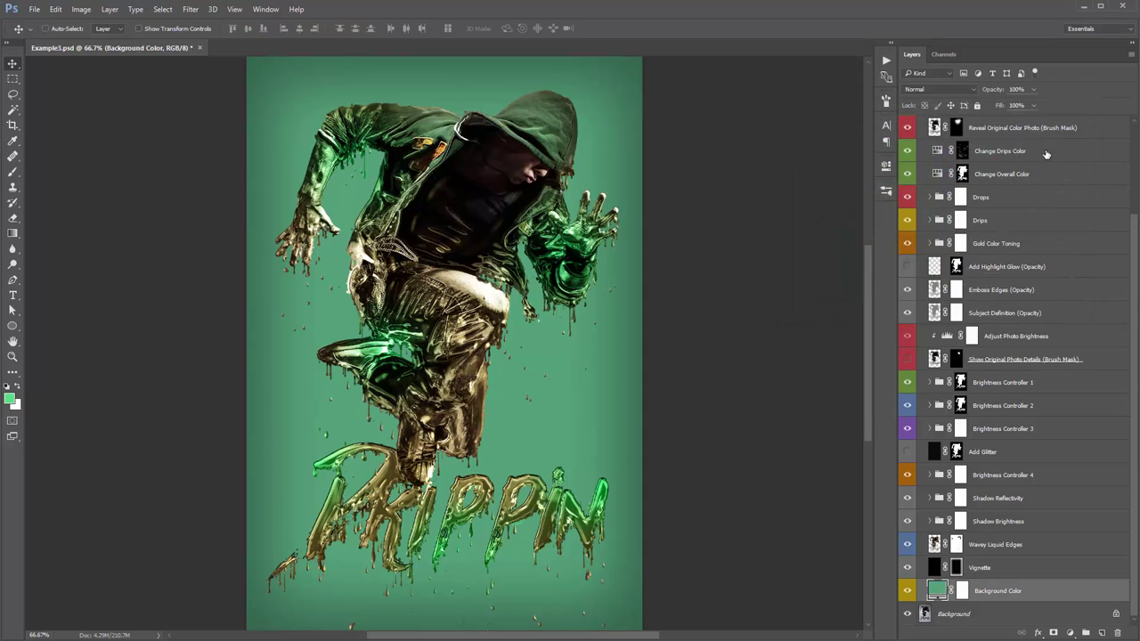
Shift the hue of the Brush Color On This Layer paint by +15 and raise its saturation slightly with Hue/Saturation
scroll(1014, 232, up, 3)
click(1007, 222)
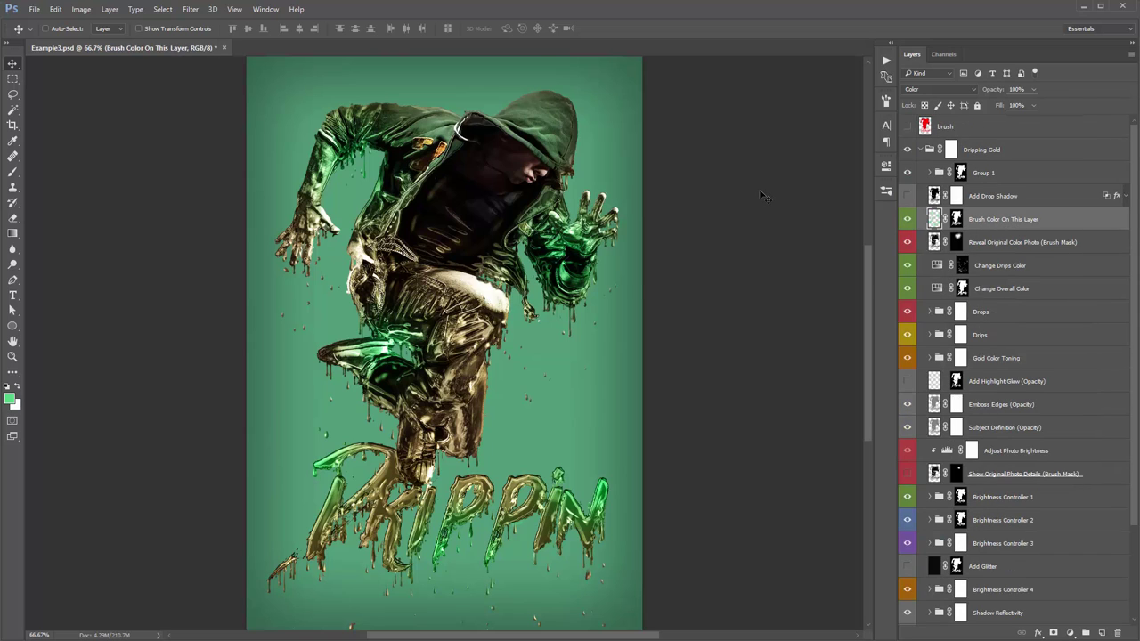
key(ctrl+u)
mouse_move(751, 170)
mouse_down()
mouse_move(740, 173)
mouse_move(774, 173)
mouse_move(760, 173)
mouse_up()
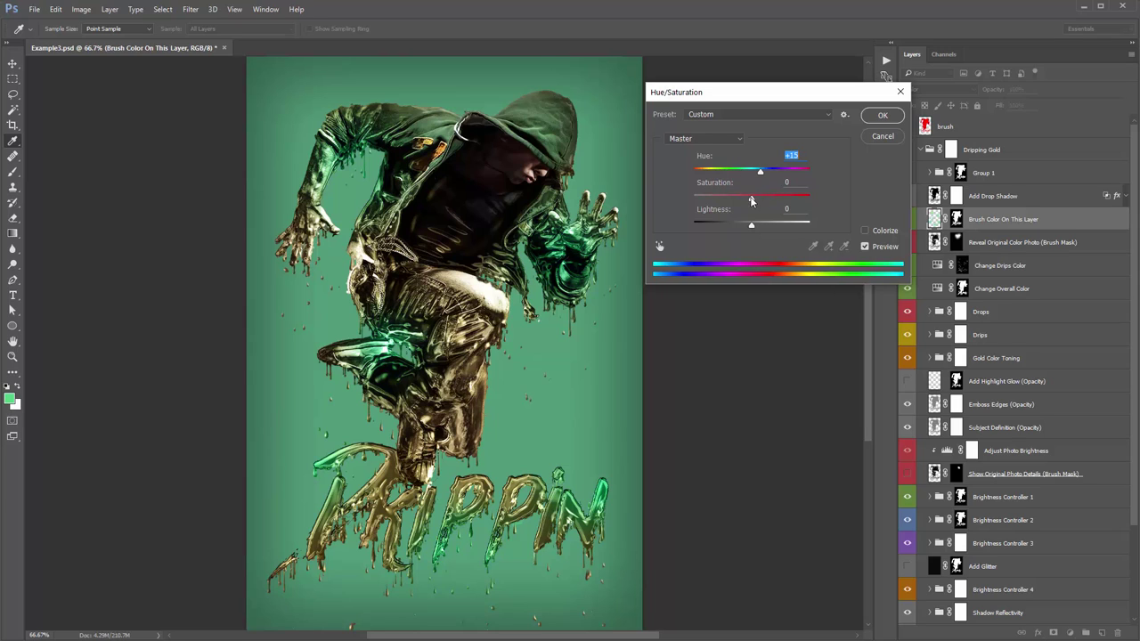
drag(751, 201, 766, 203)
click(883, 115)
Darken the Background Color fill to green #509376
scroll(970, 545, down, 3)
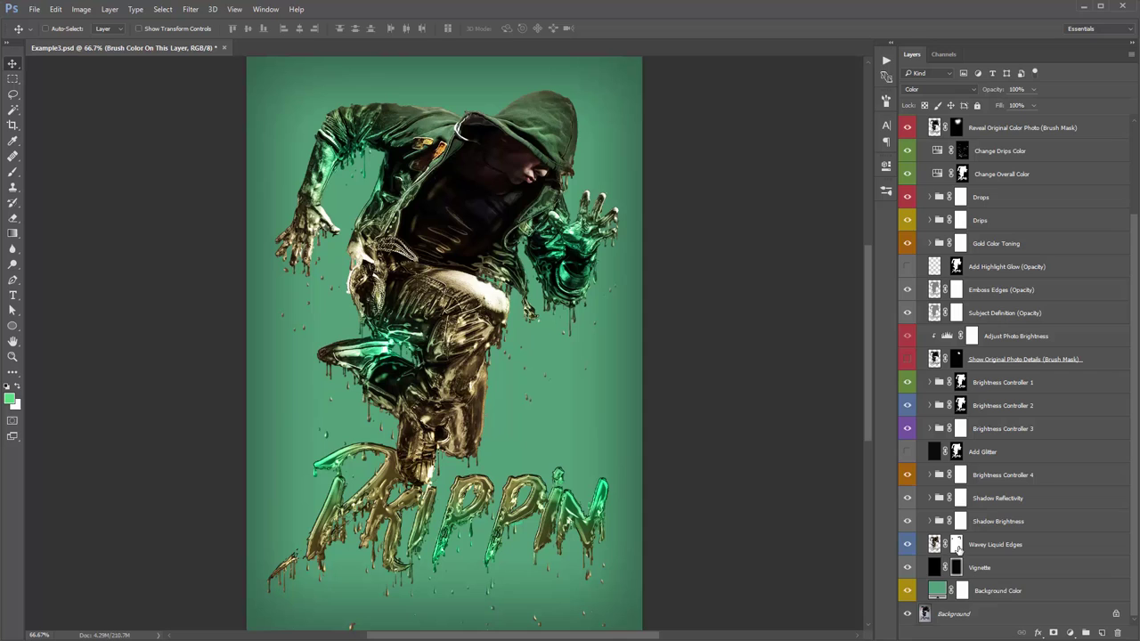
double_click(938, 590)
click(848, 182)
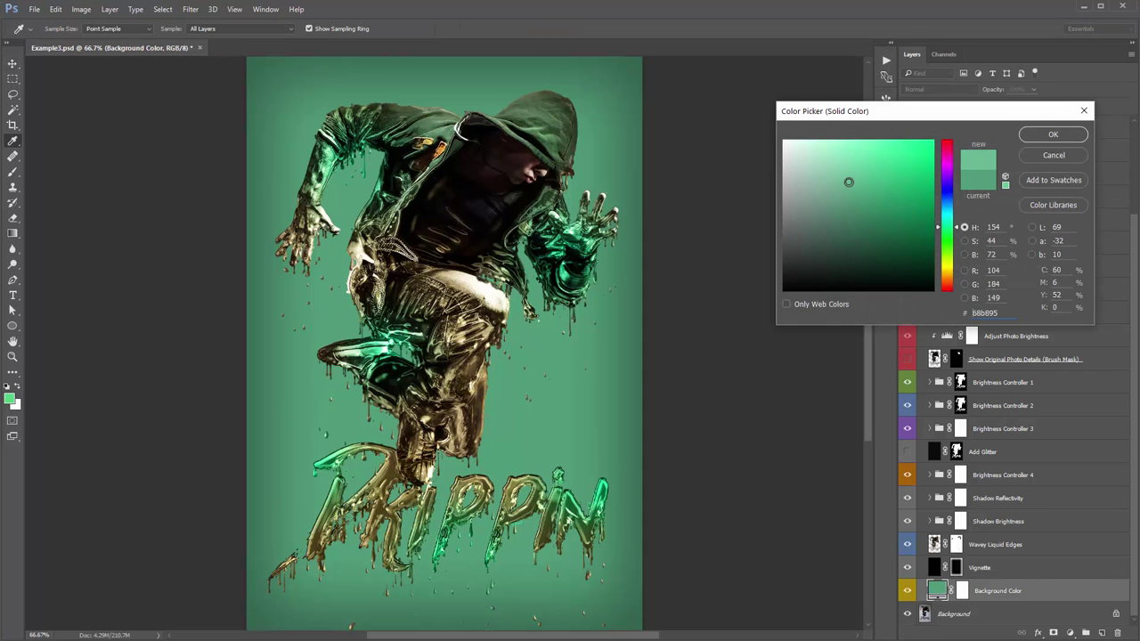
click(851, 204)
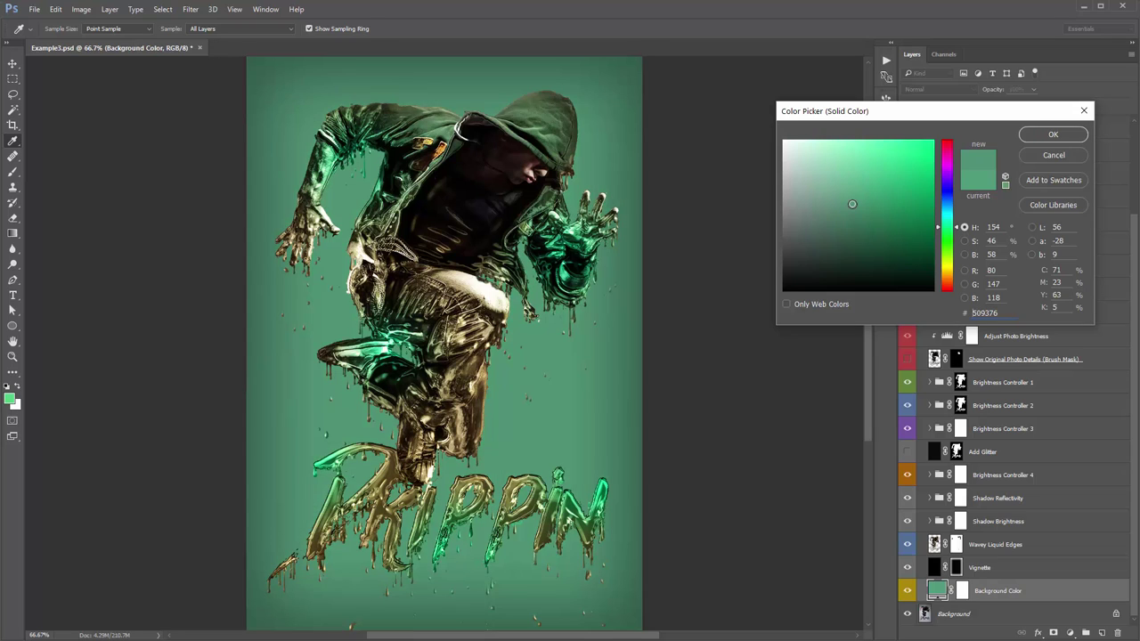
click(1053, 135)
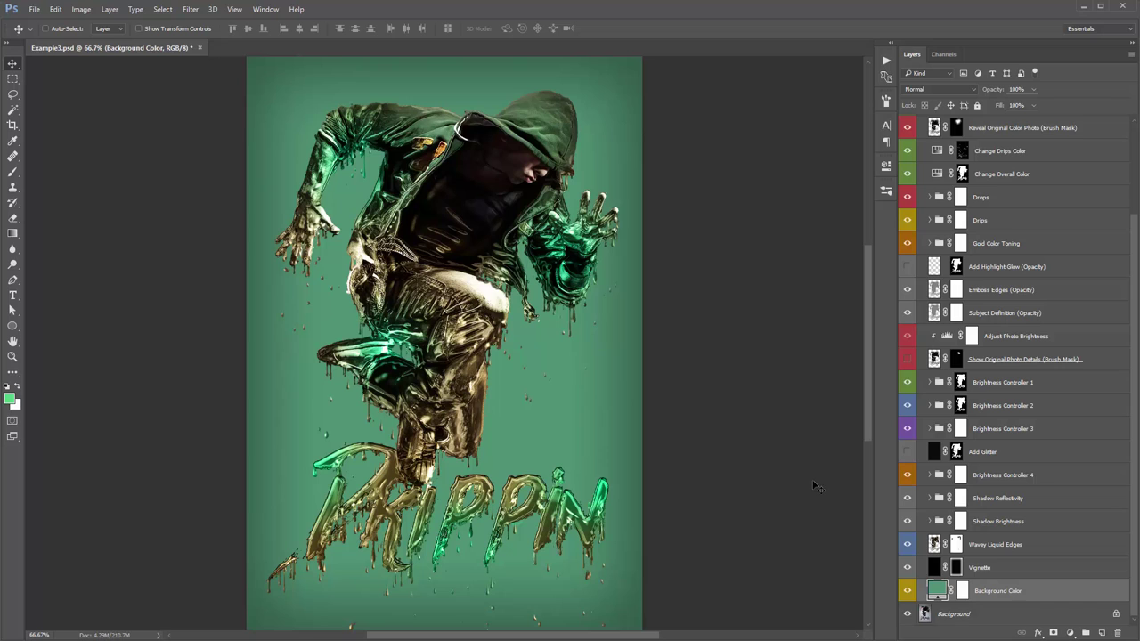
Add a new layer above Background Color and set up a soft white brush at 800 px
key(ctrl+shift+n)
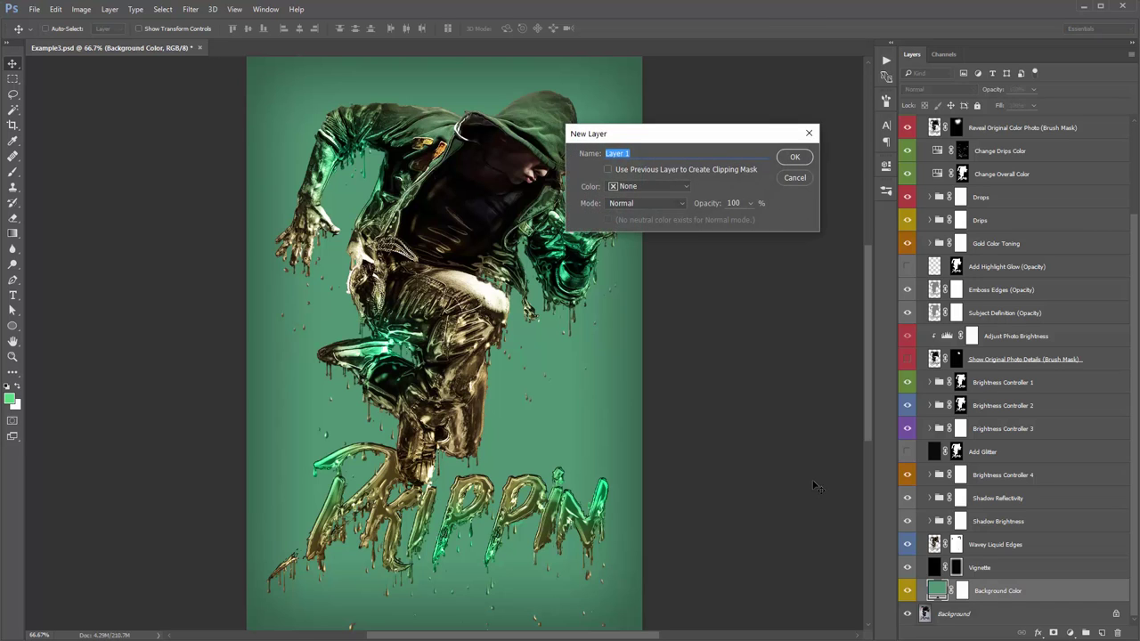
key(Return)
key(b)
key(x)
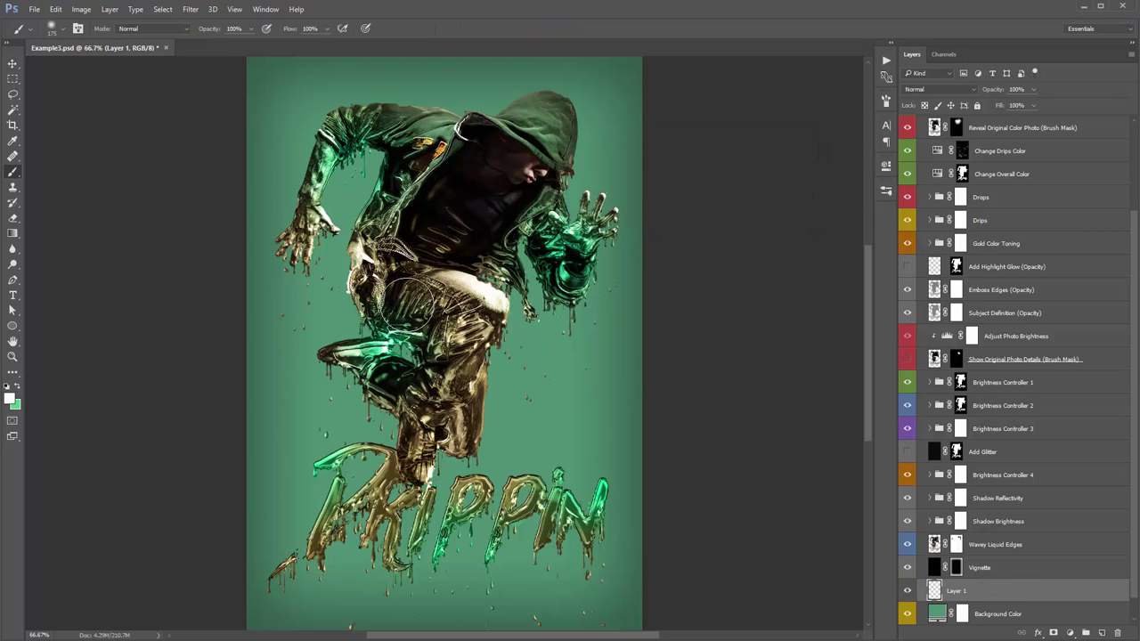
key(bracketright)
key(bracketright)
key(bracketright)
key(bracketright)
key(bracketright)
key(bracketright)
key(bracketright)
key(bracketright)
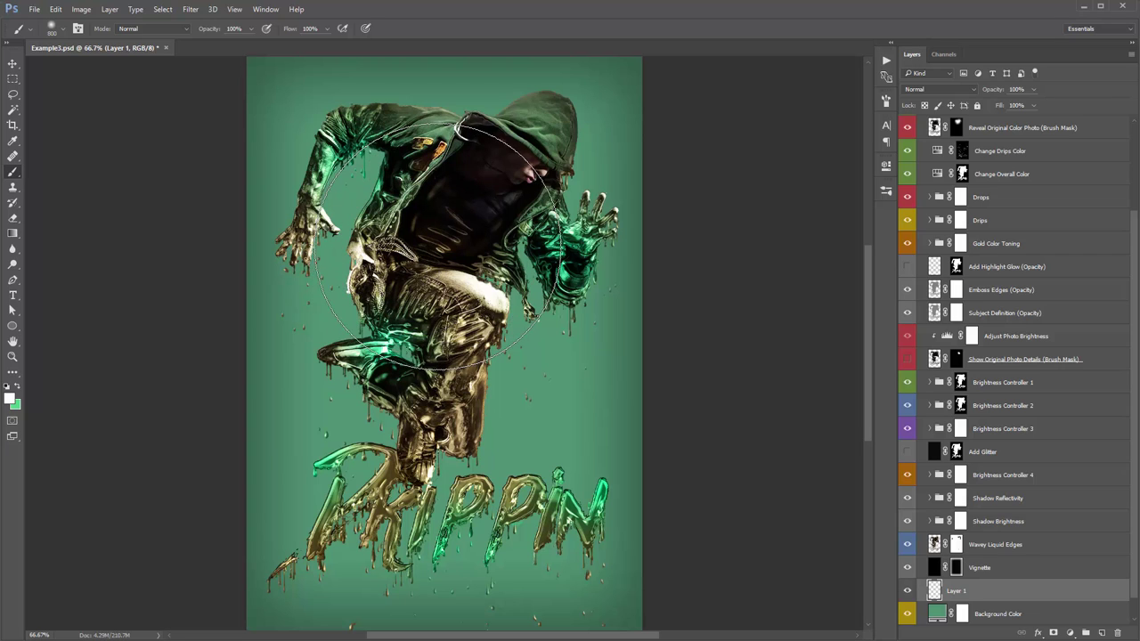
Paint soft white glows behind the man and the Drippin text with a 700 px brush, undoing unwanted strokes
key(bracketleft)
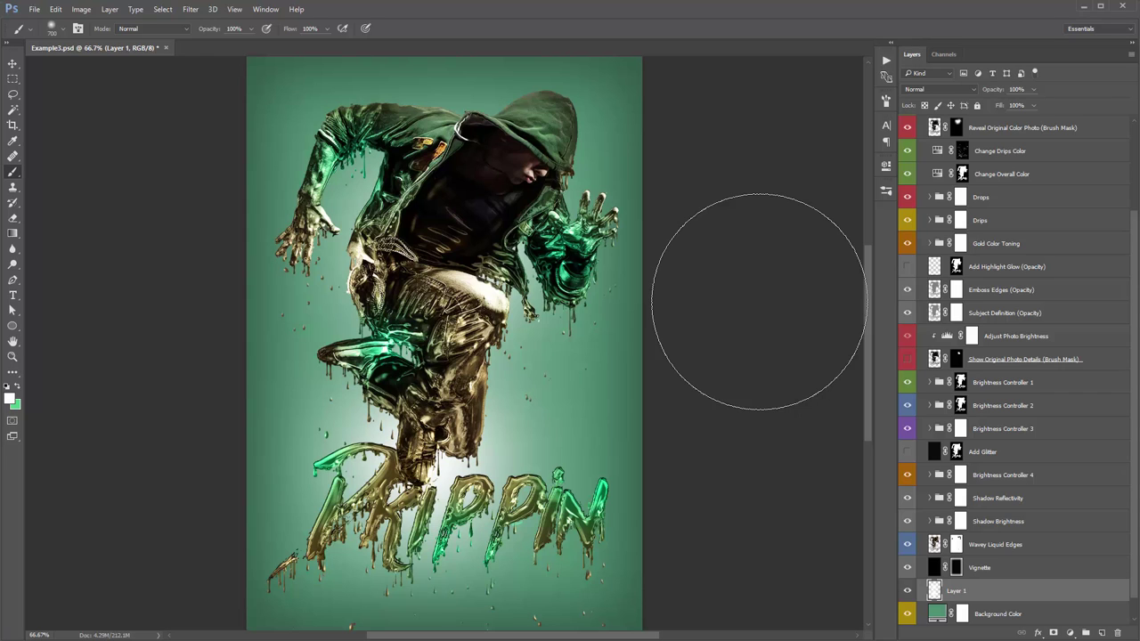
key(ctrl+z)
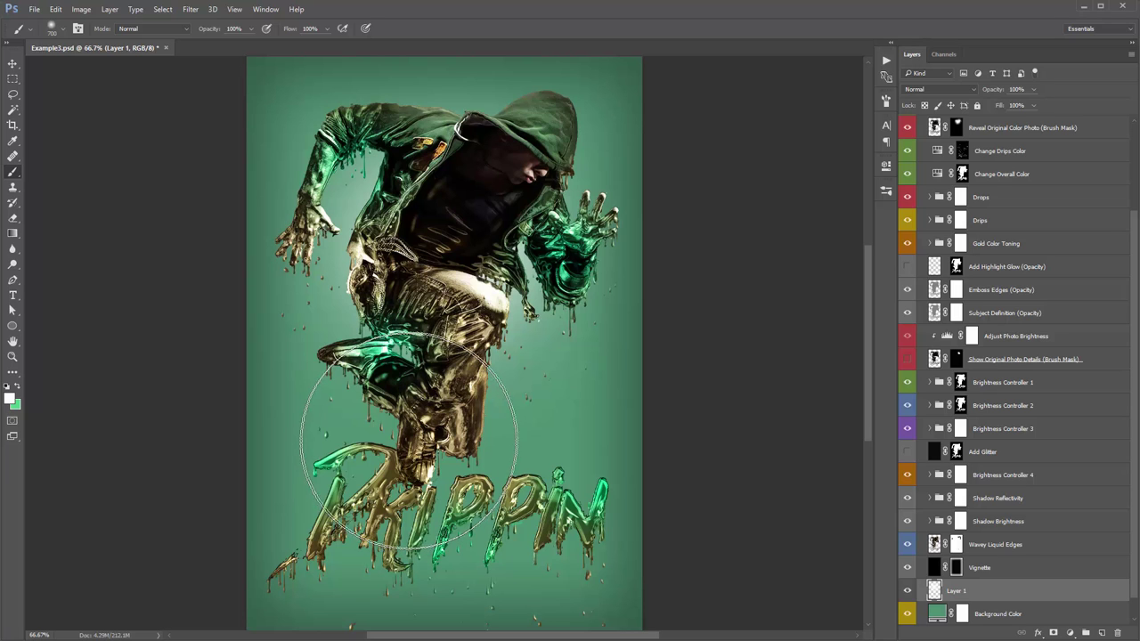
key(ctrl+z)
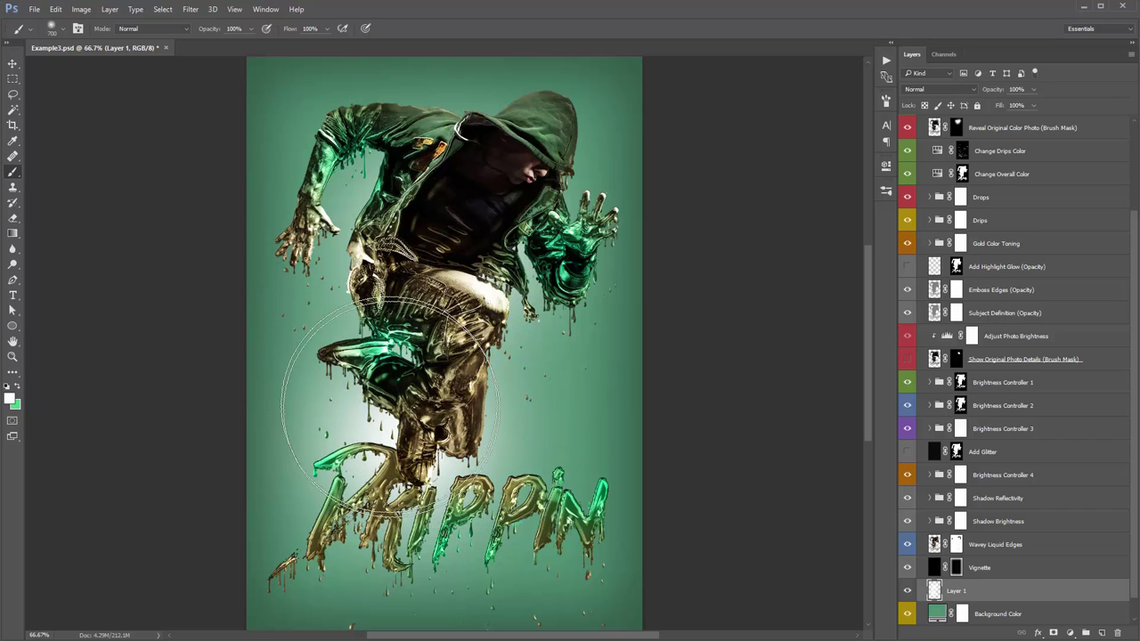
Fade the last white brush stroke to 63% opacity in Normal mode and return to the Move tool
click(56, 10)
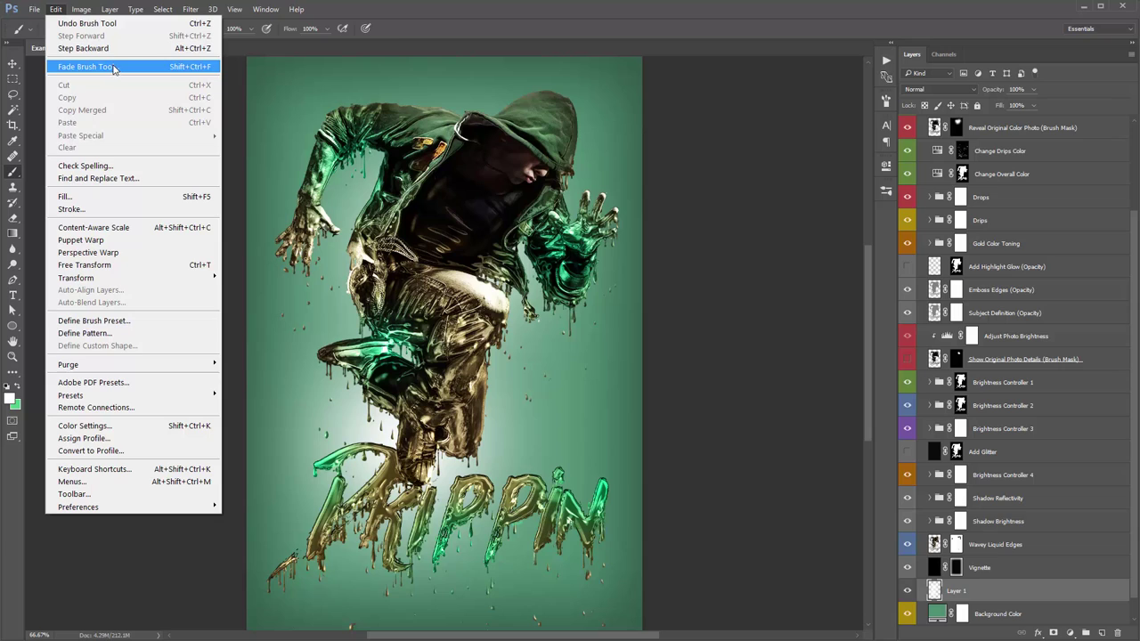
click(125, 68)
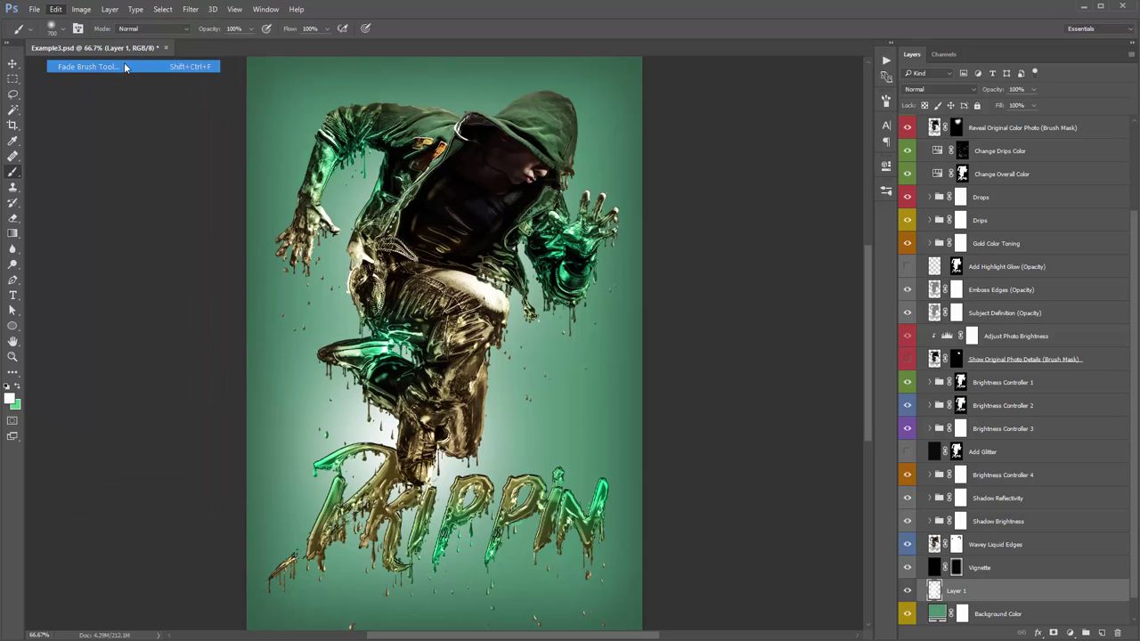
drag(849, 116, 796, 114)
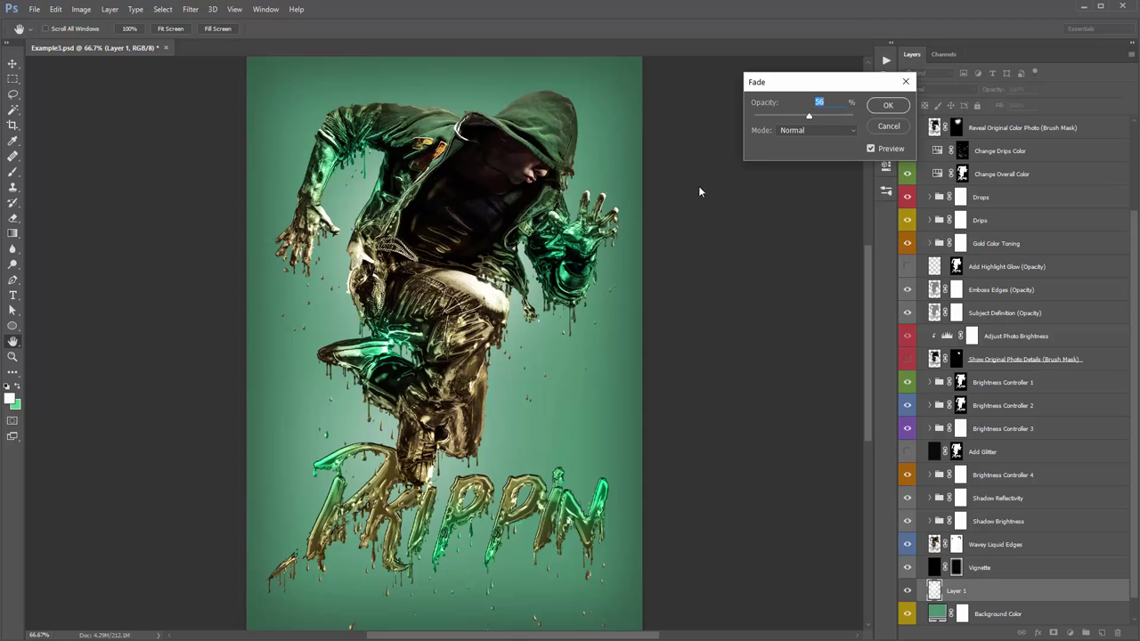
drag(812, 120, 799, 118)
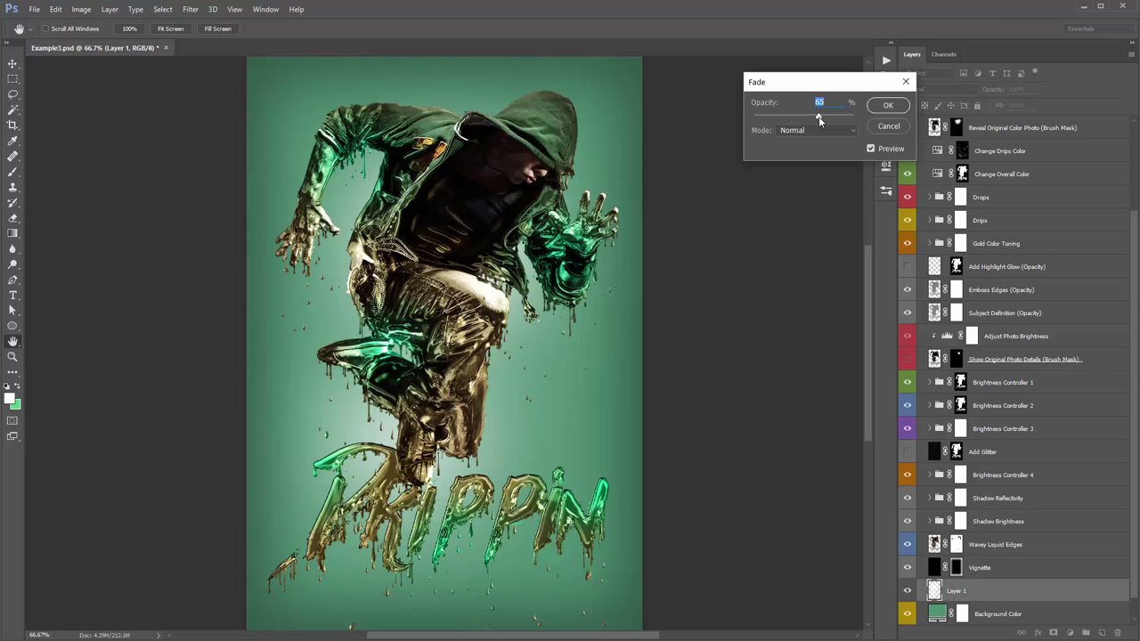
click(796, 138)
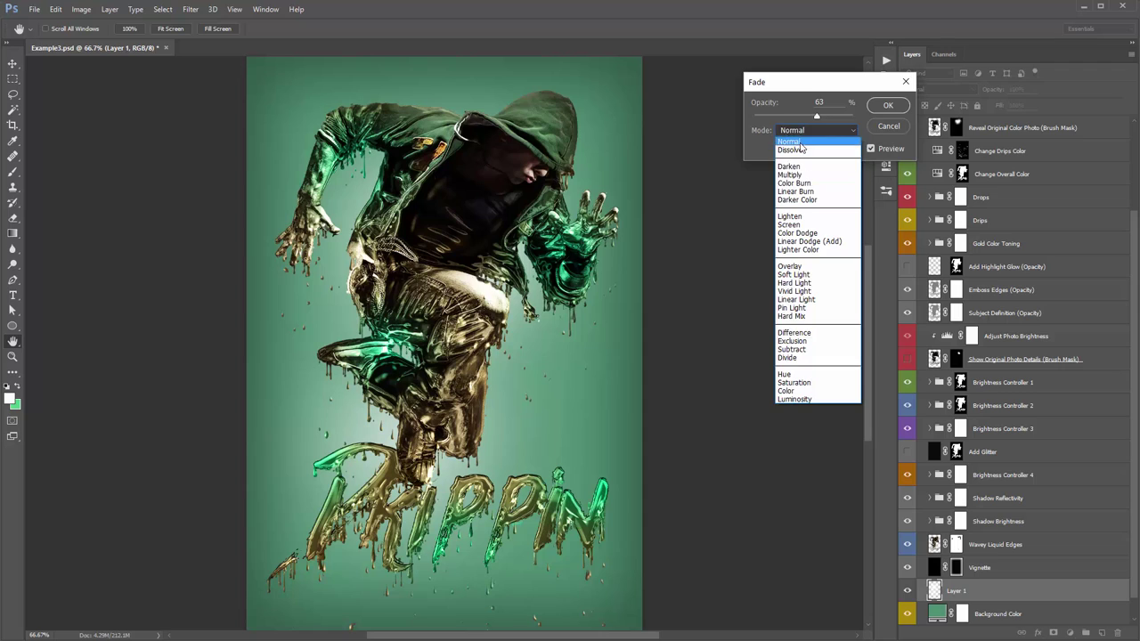
click(795, 140)
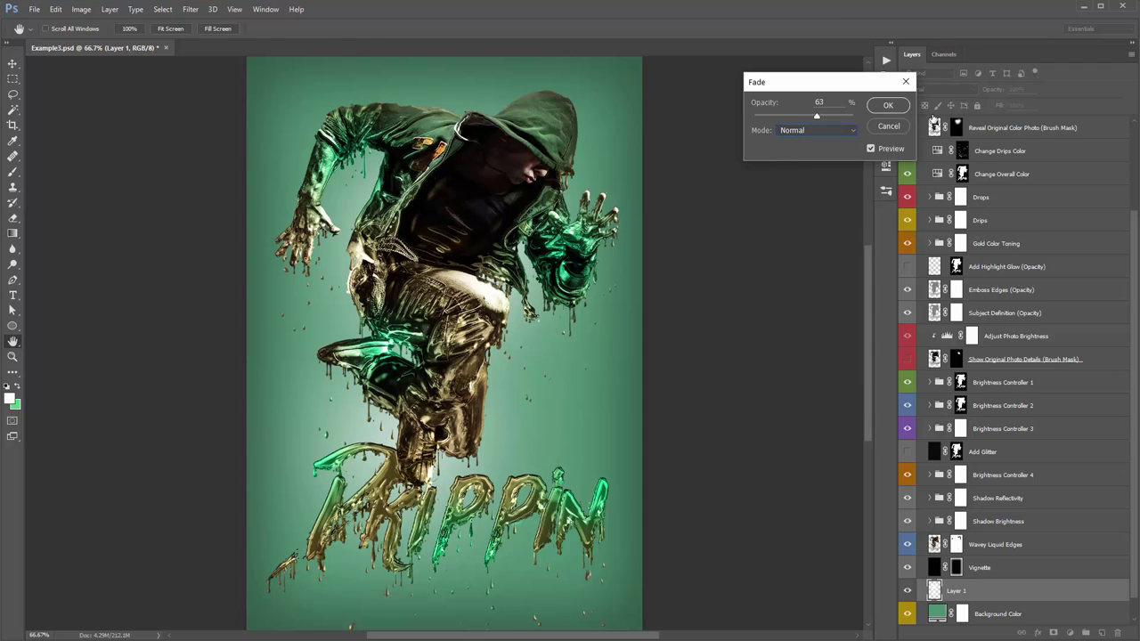
click(888, 105)
key(b)
key(v)
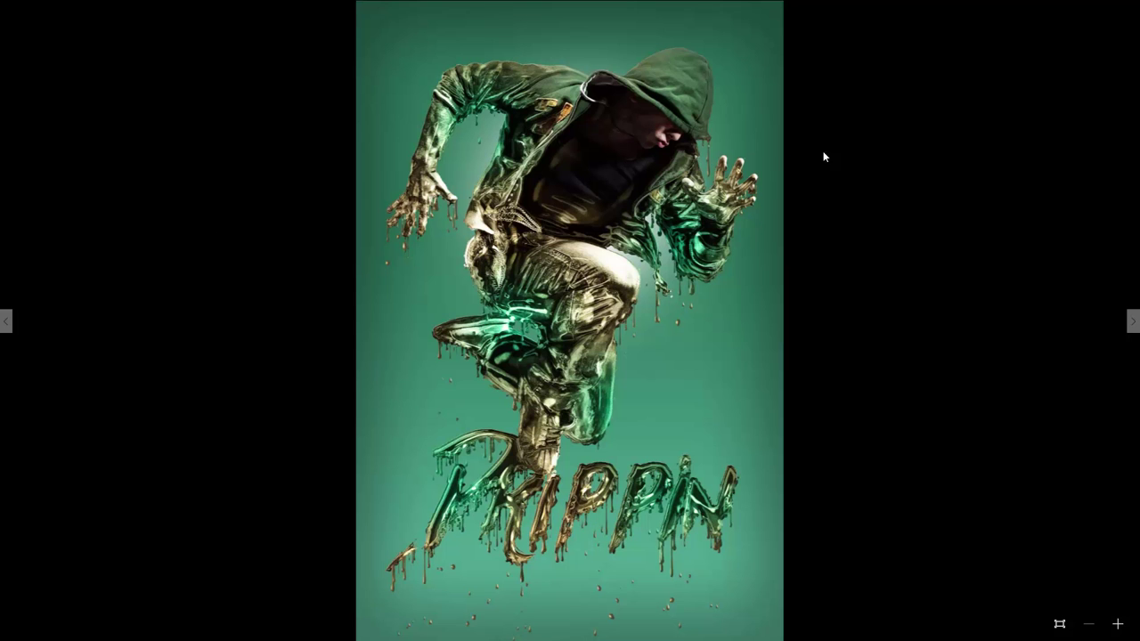
Close the full-screen picture viewer and preview the artwork on transparency by temporarily hiding the vignette, glow and background layers
click(1115, 6)
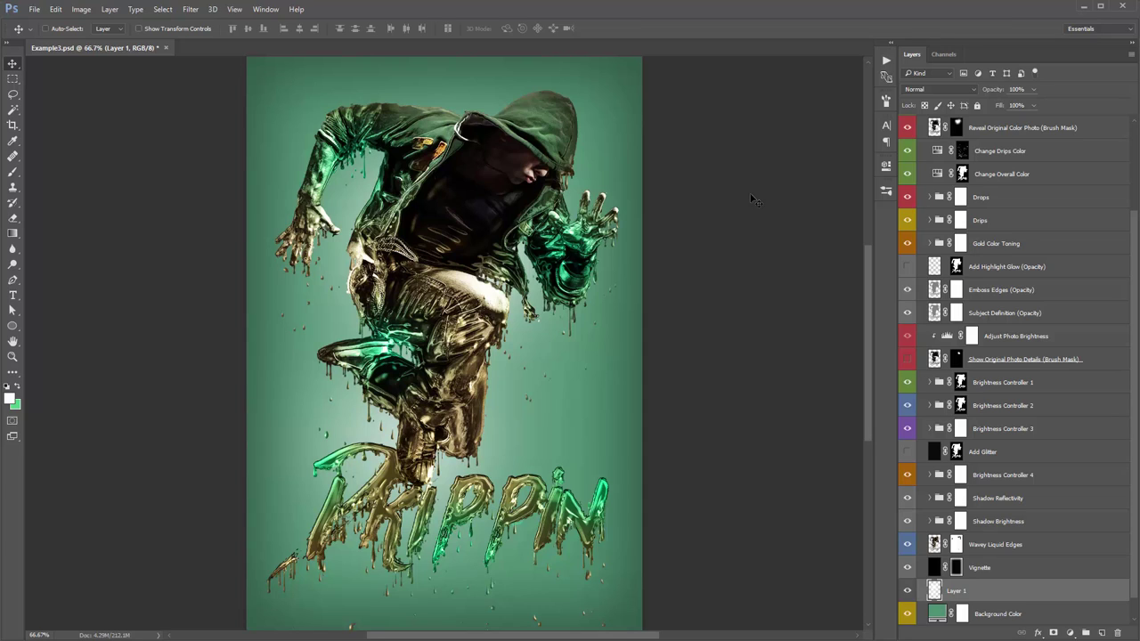
scroll(938, 349, down, 1)
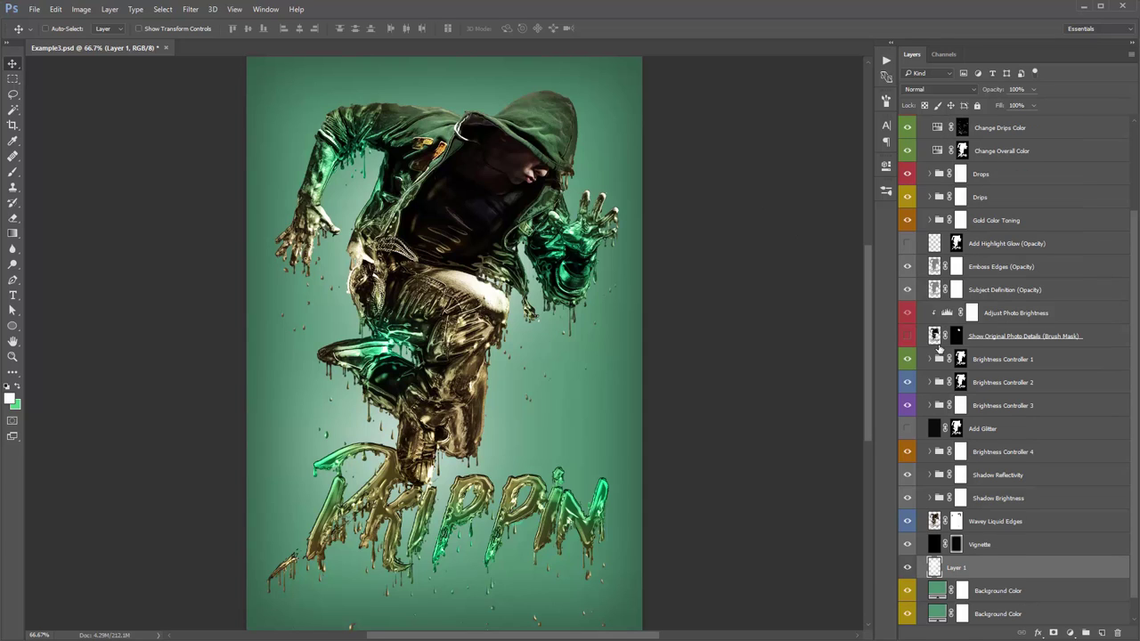
click(908, 614)
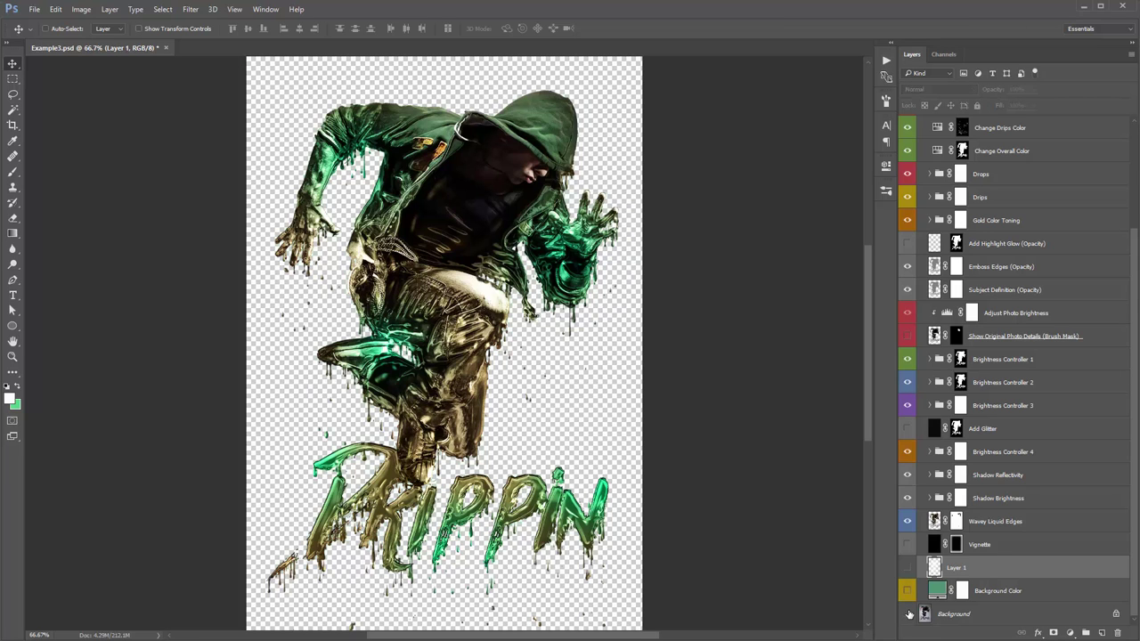
alt+click(909, 613)
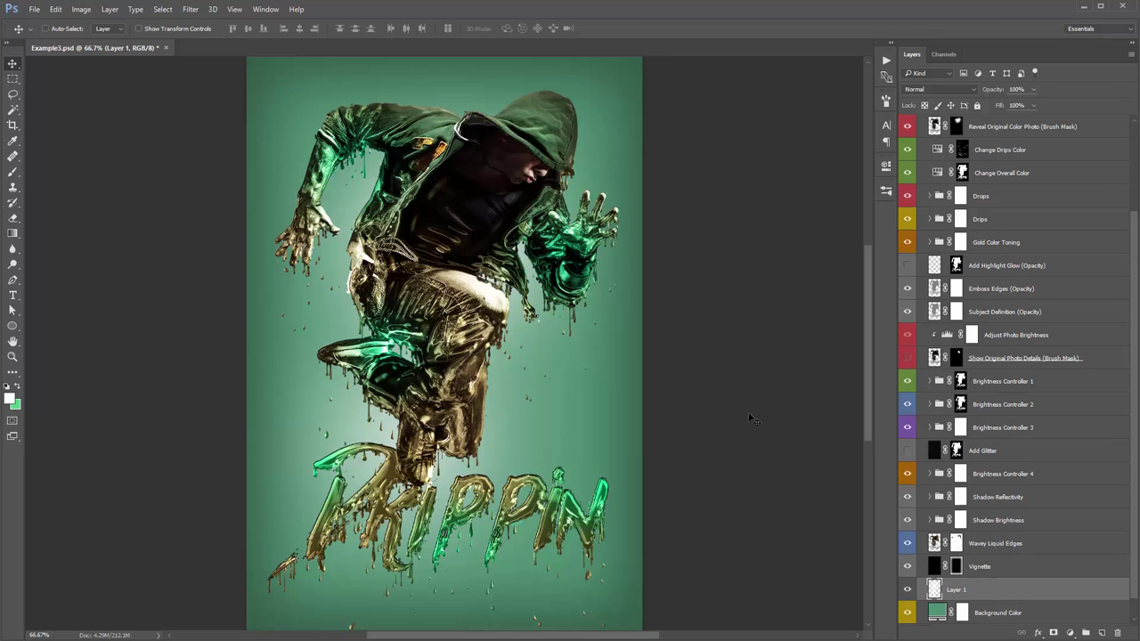
Turn on the Add Glitter layer
click(908, 451)
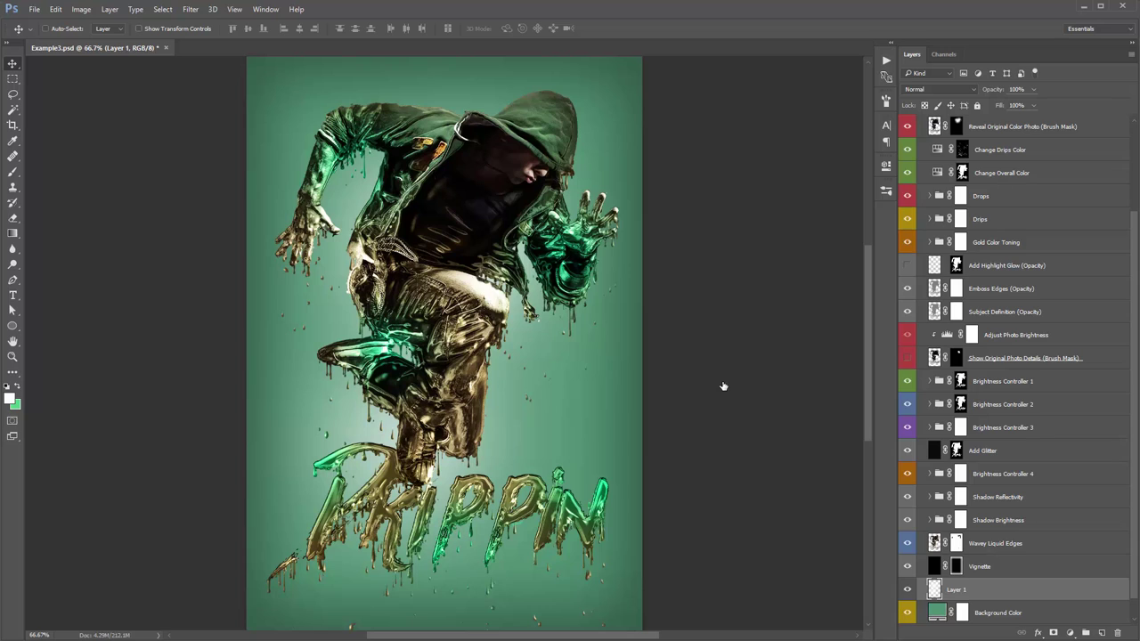